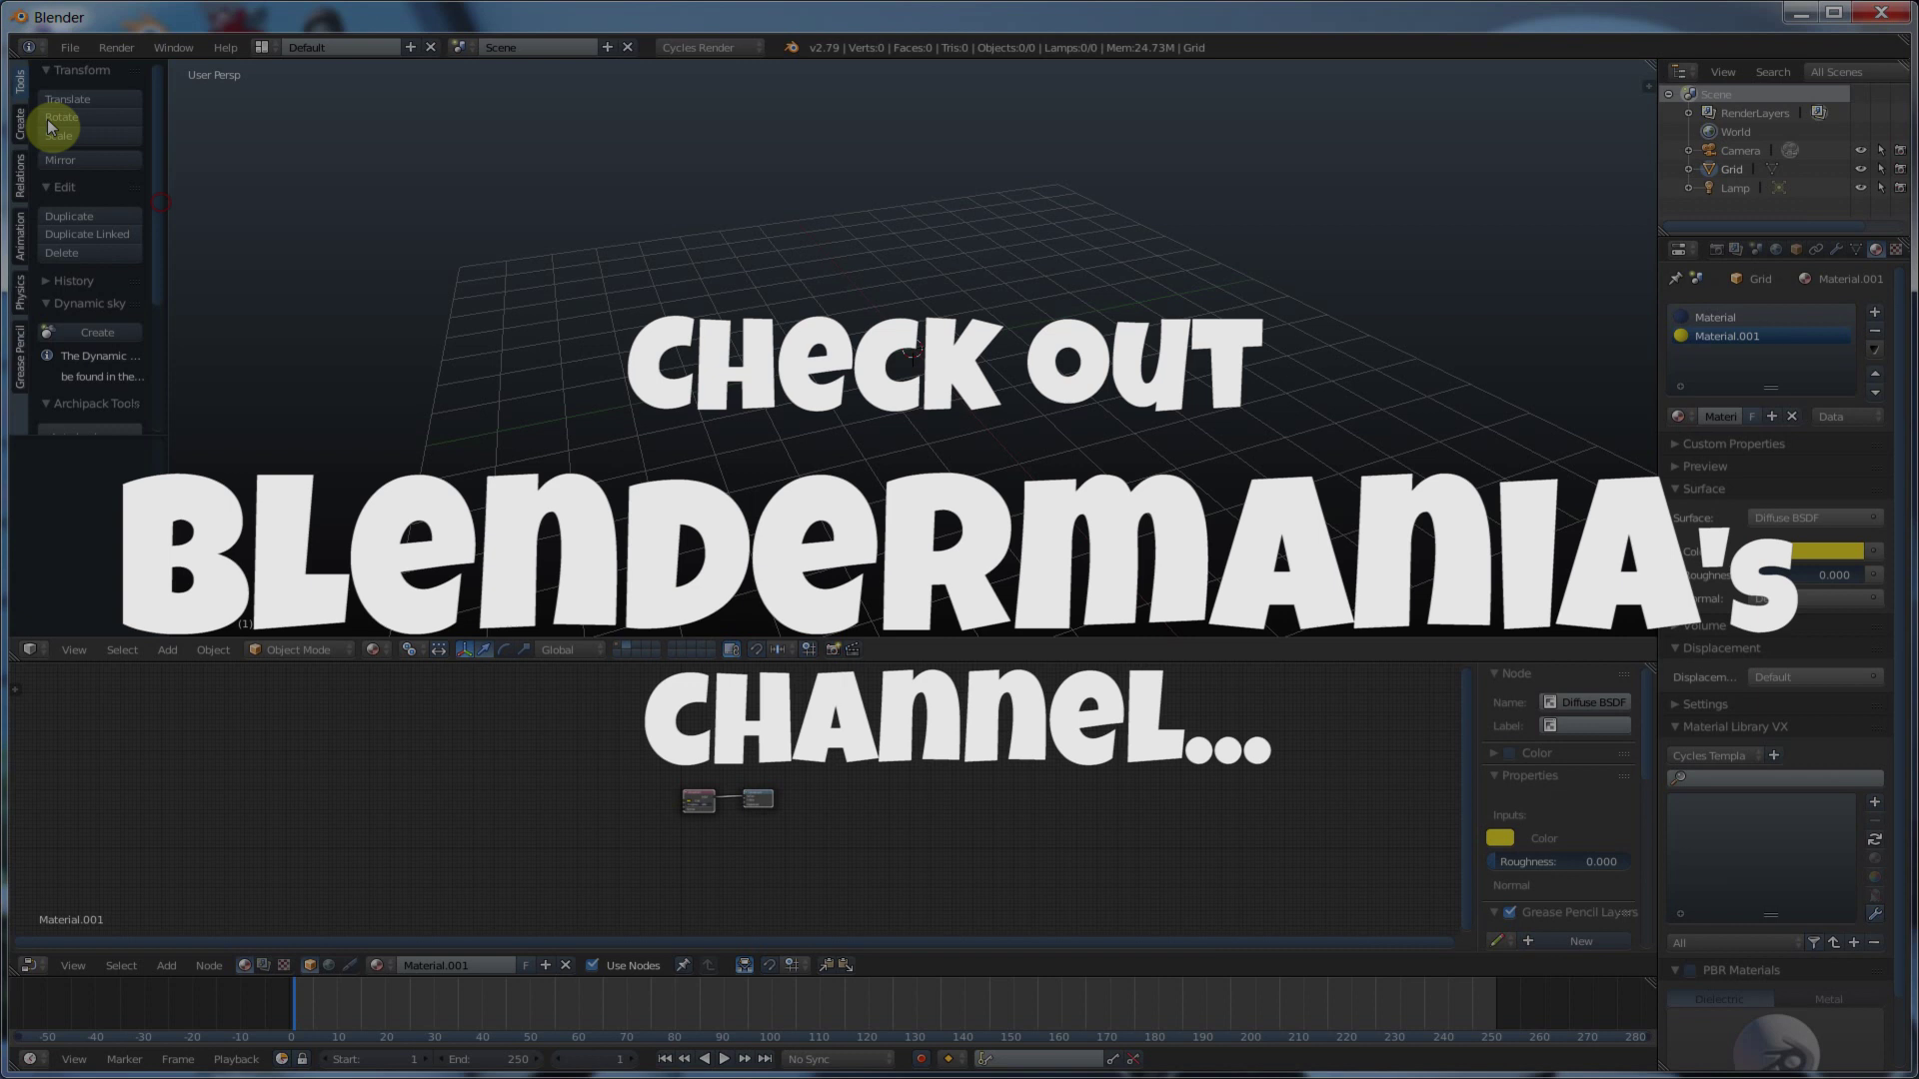
- Switch the Tool Shelf to the Create tab to list the mesh and curve primitives
left_click(20, 124)
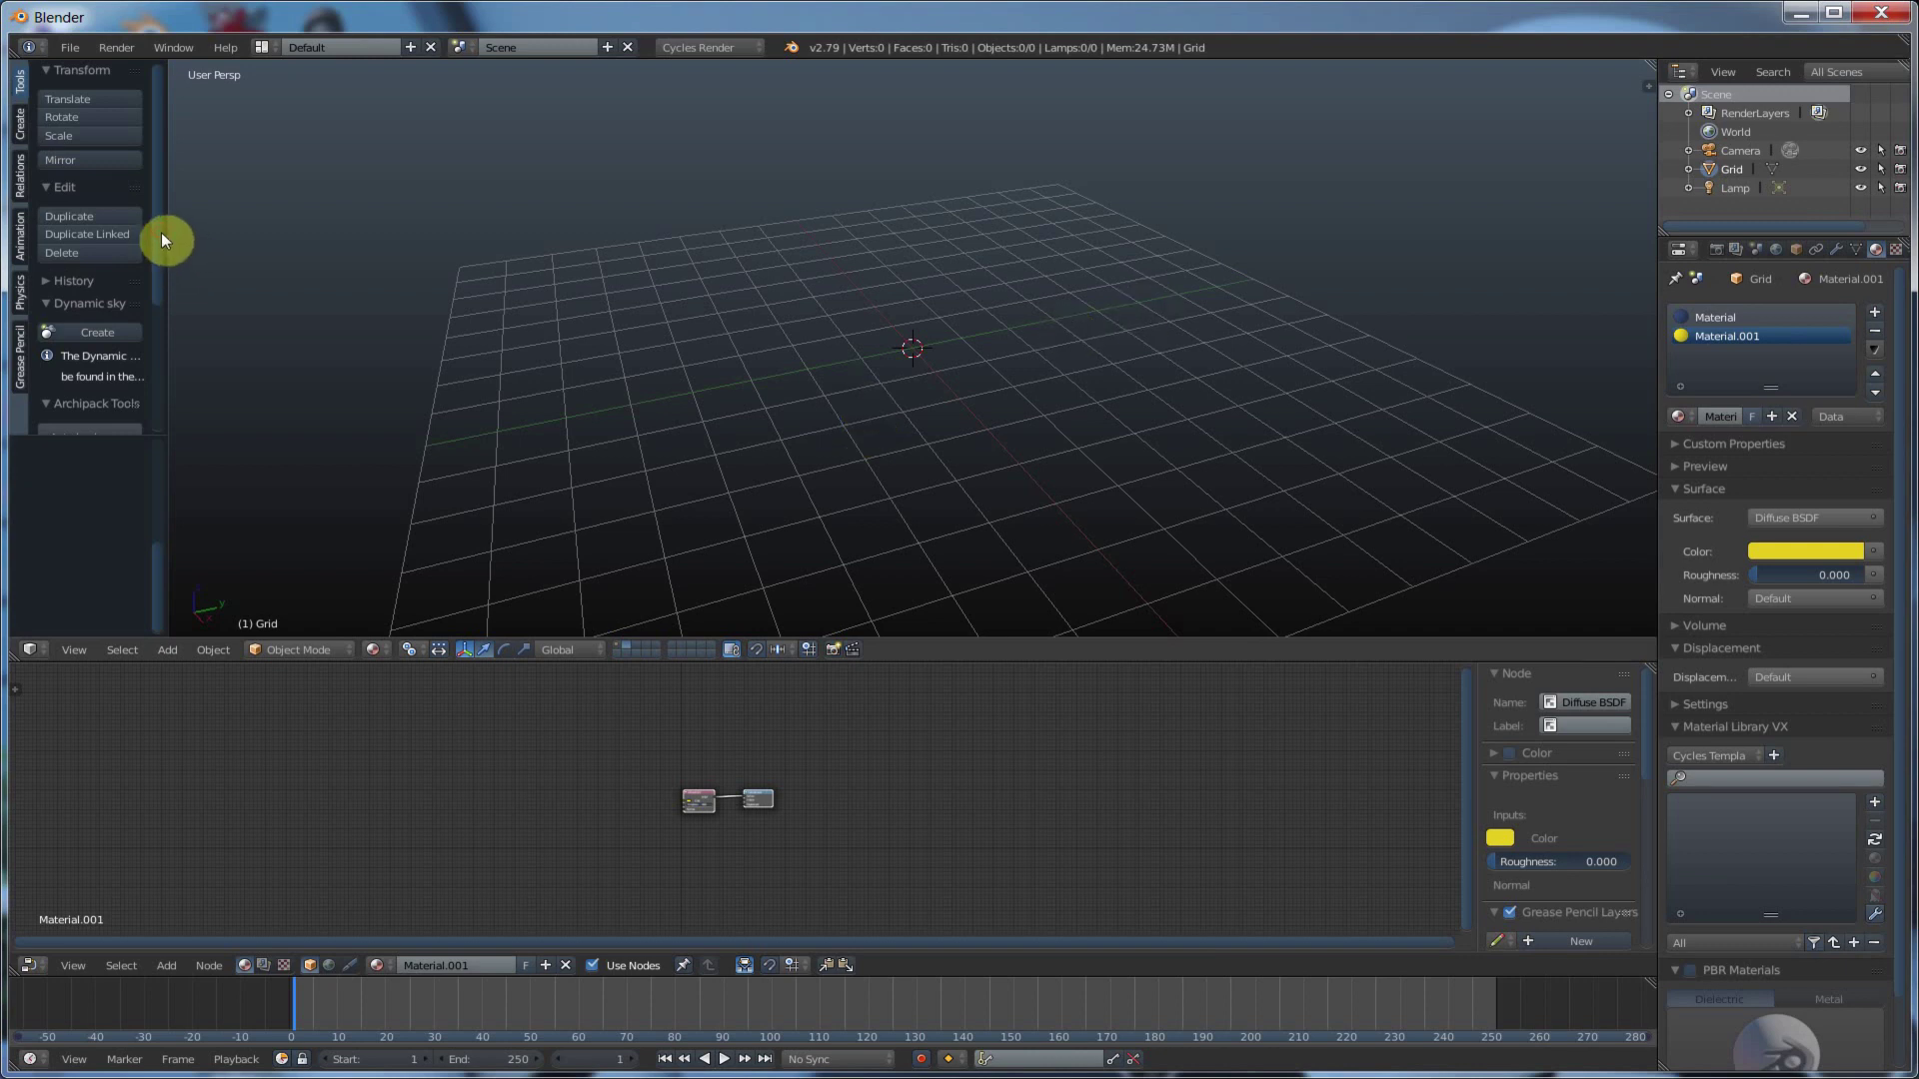
- Add a Bezier curve, enter Edit Mode, and switch viewport shading to Material
left_click(20, 124)
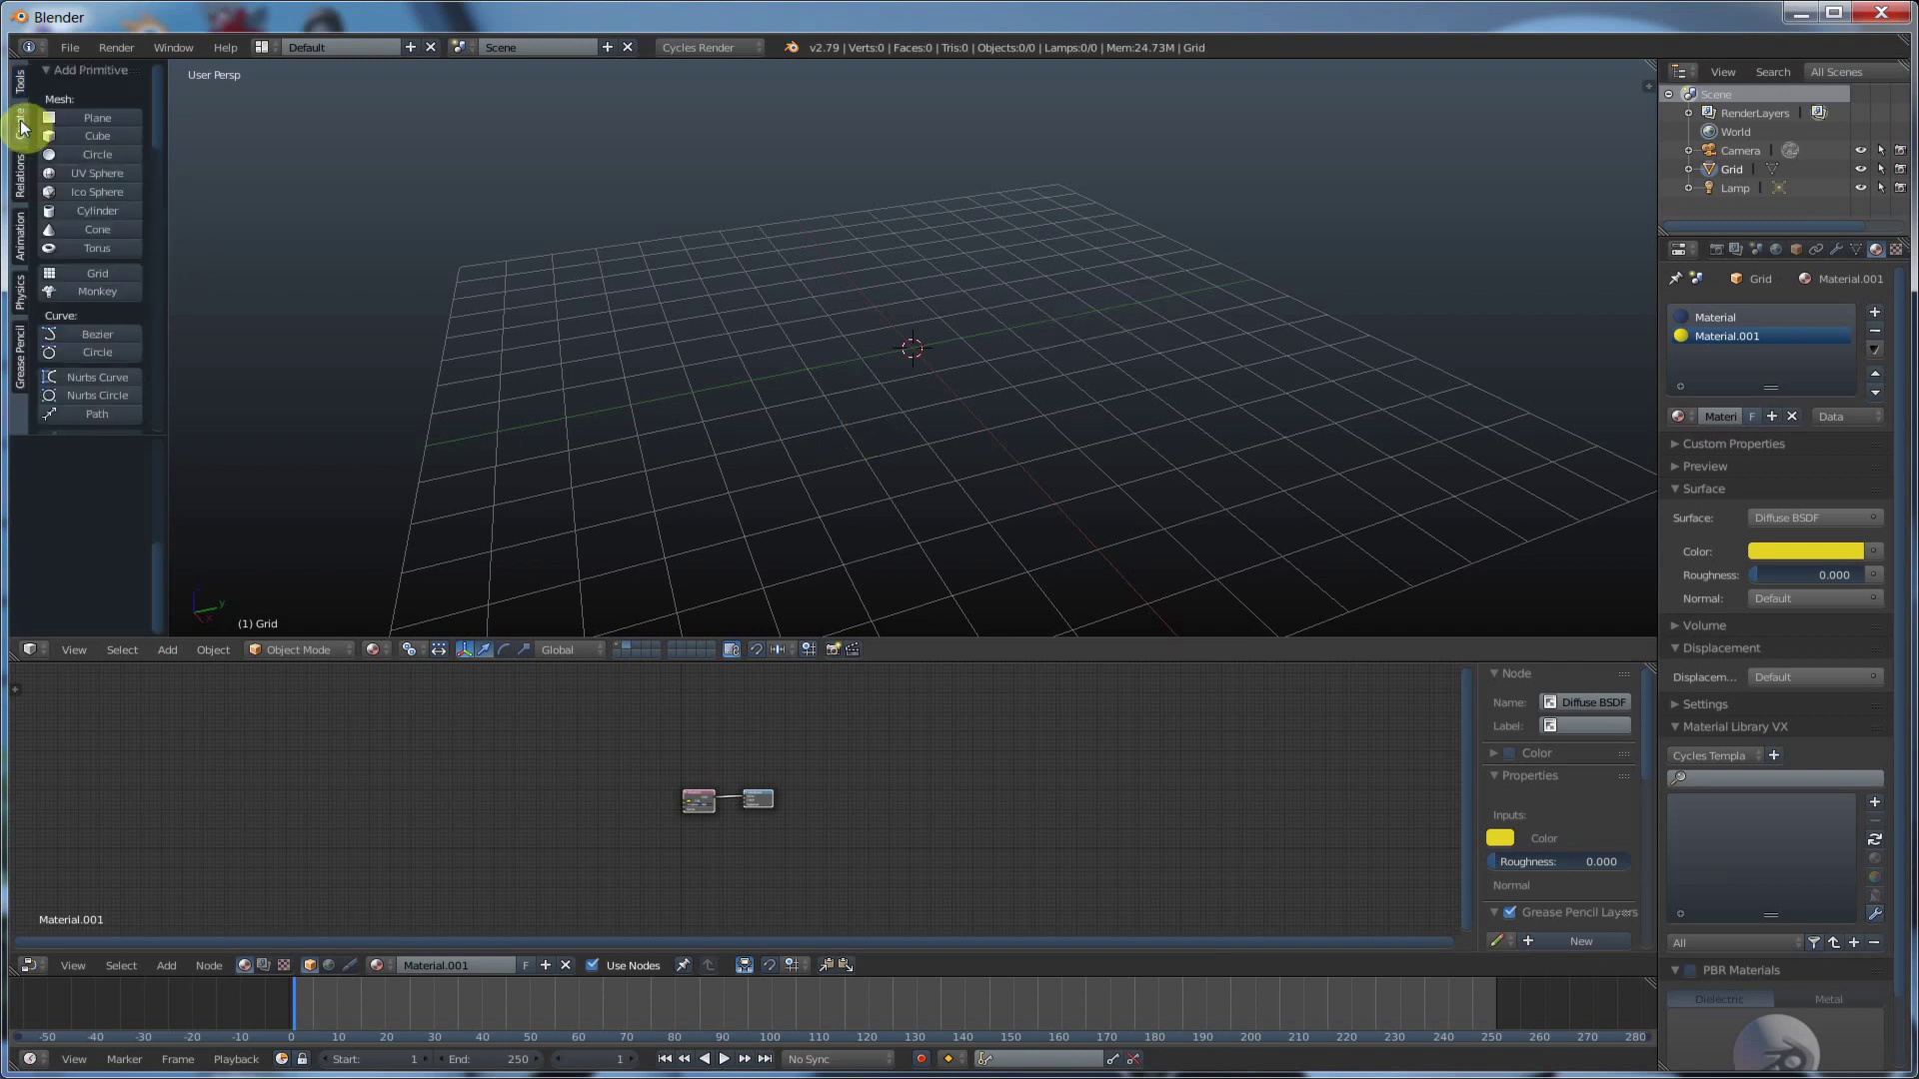
left_click(94, 334)
scroll(920, 347, "up", 2)
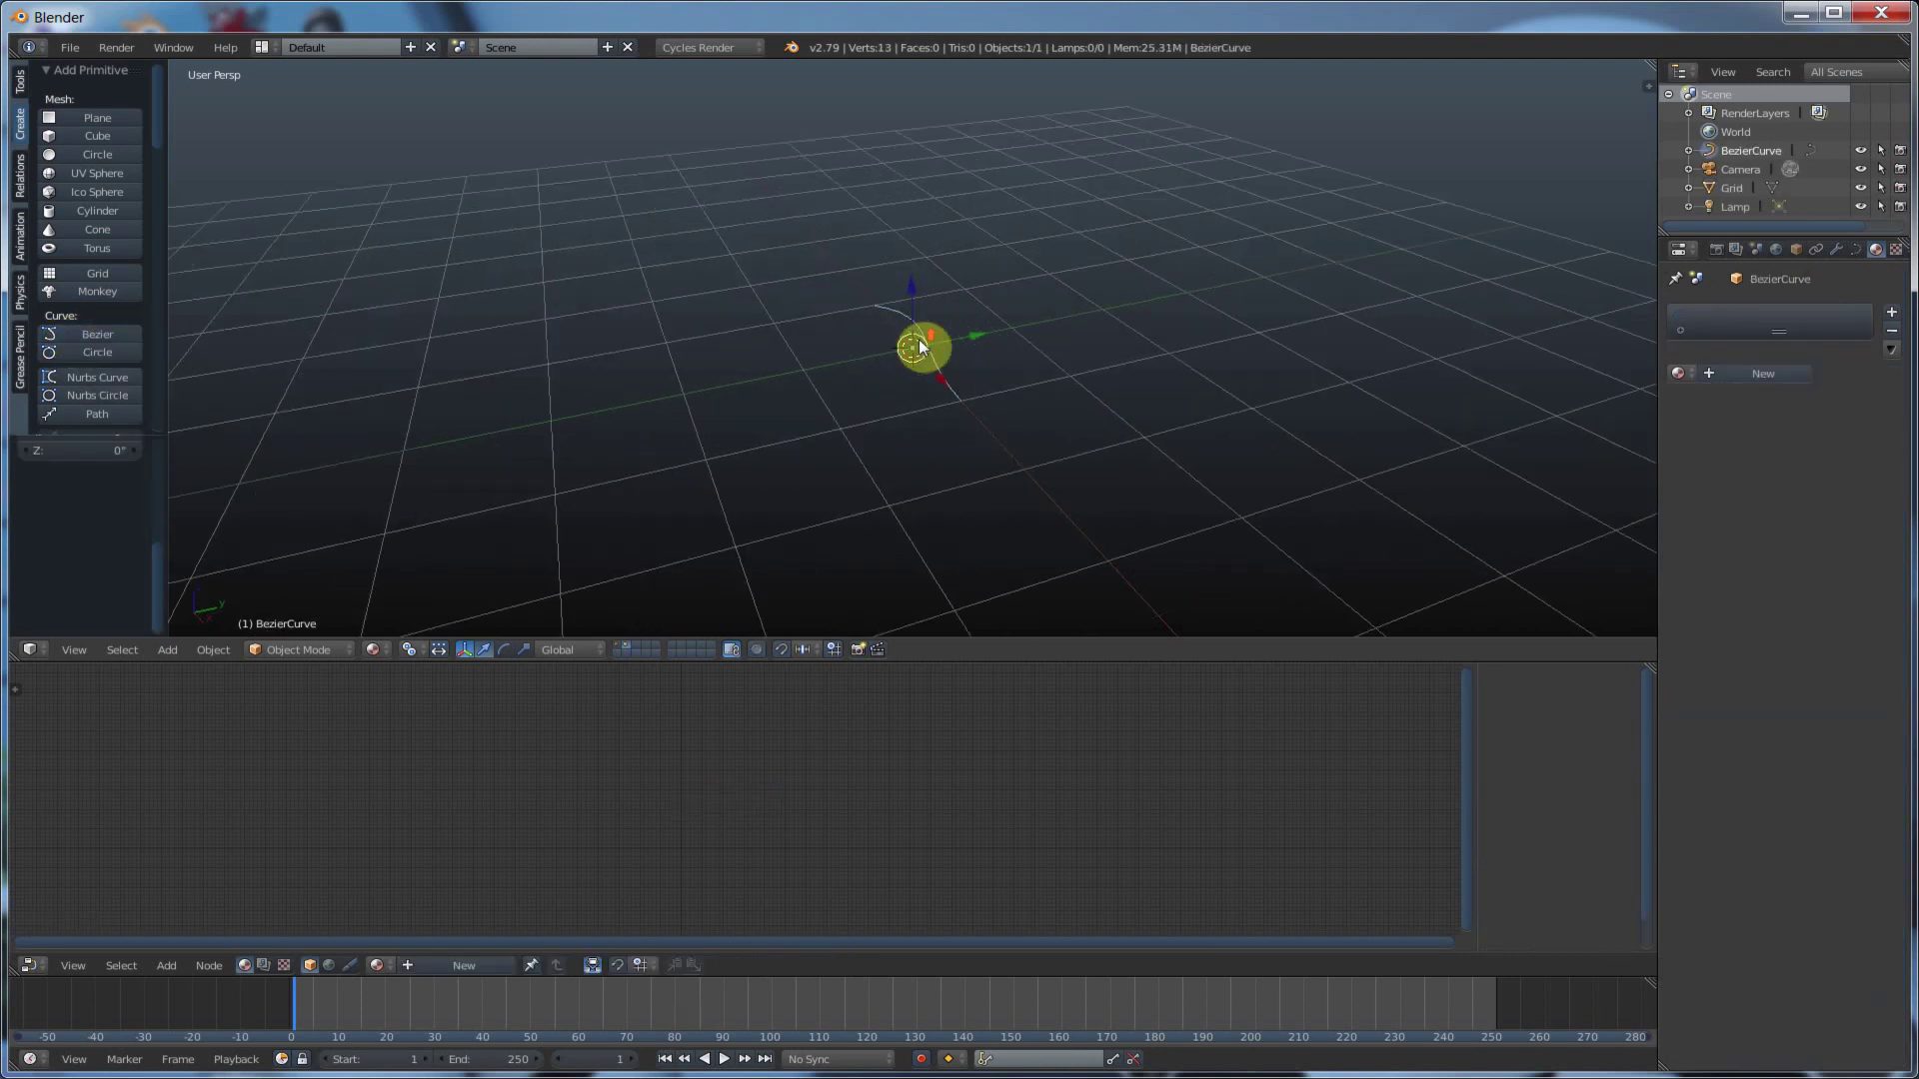
middle_click_drag(920, 347, 978, 403)
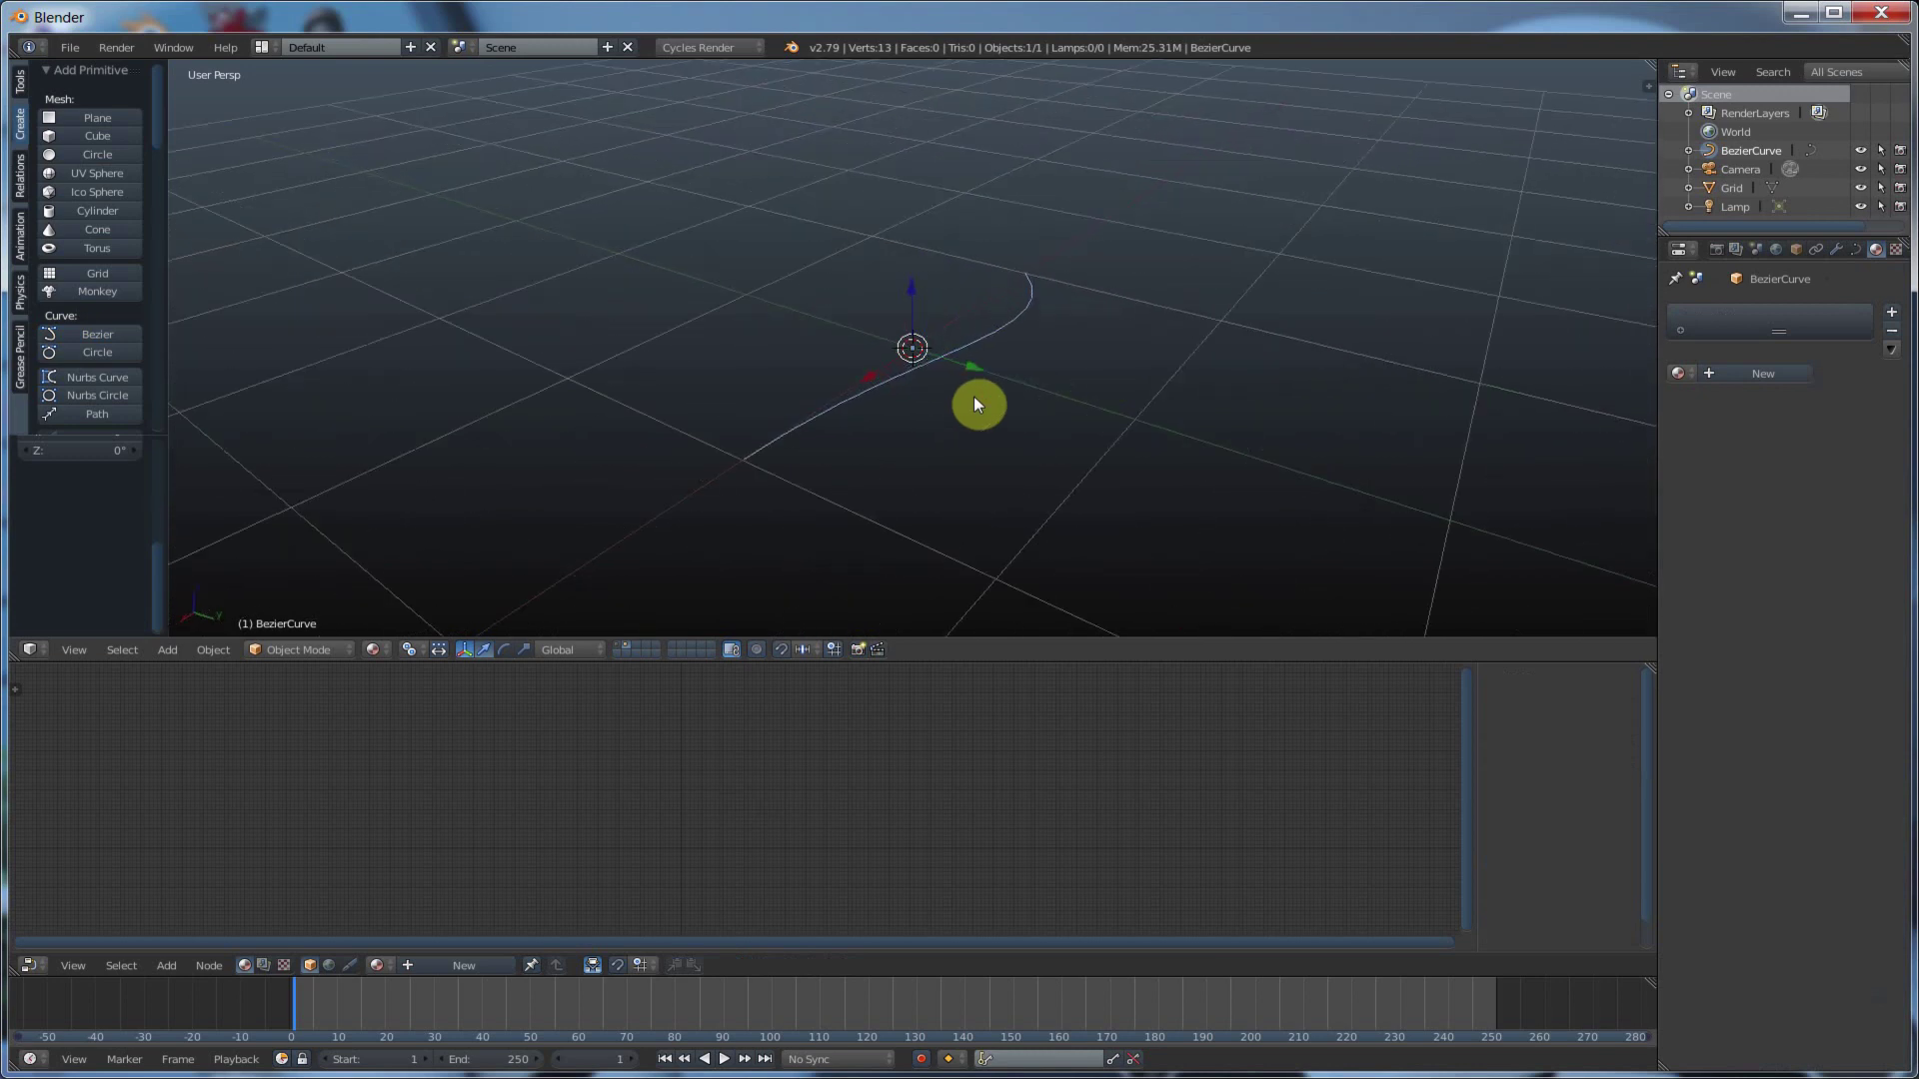
key("Tab")
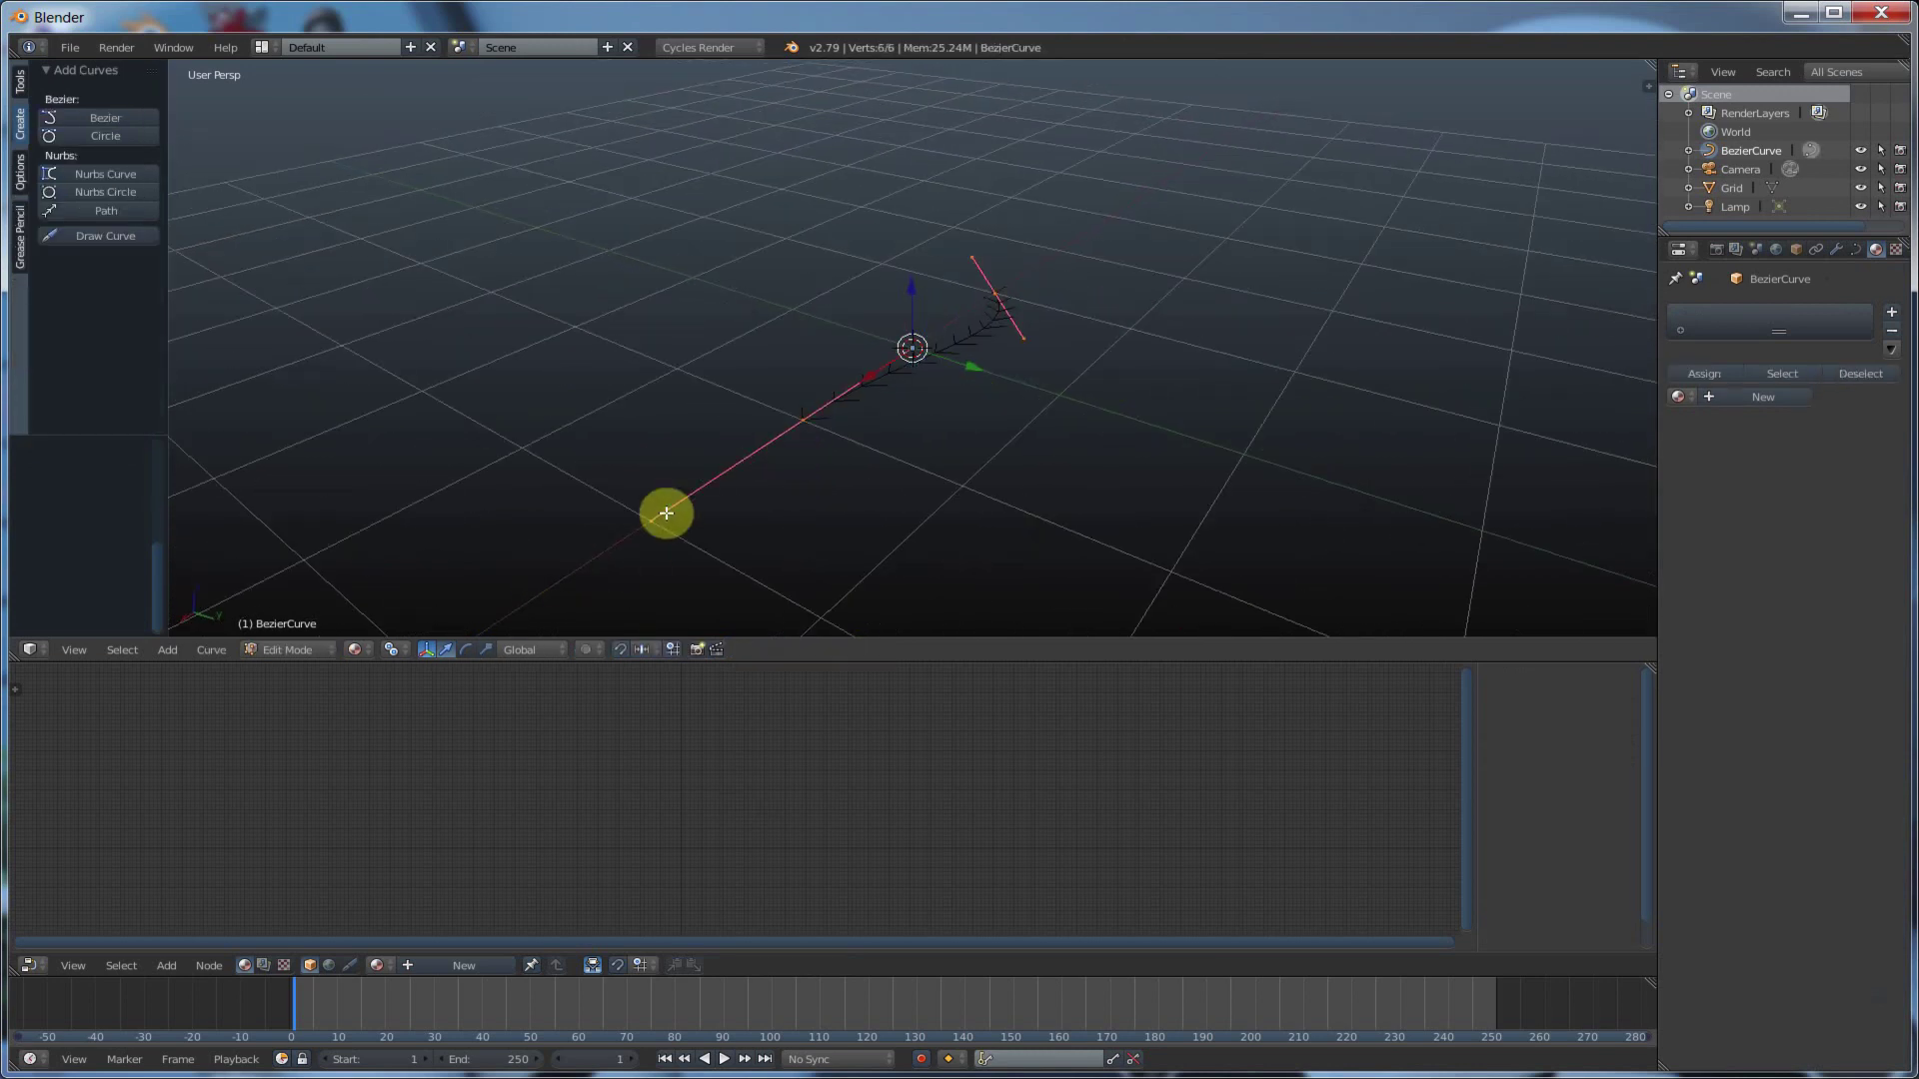
left_click(355, 649)
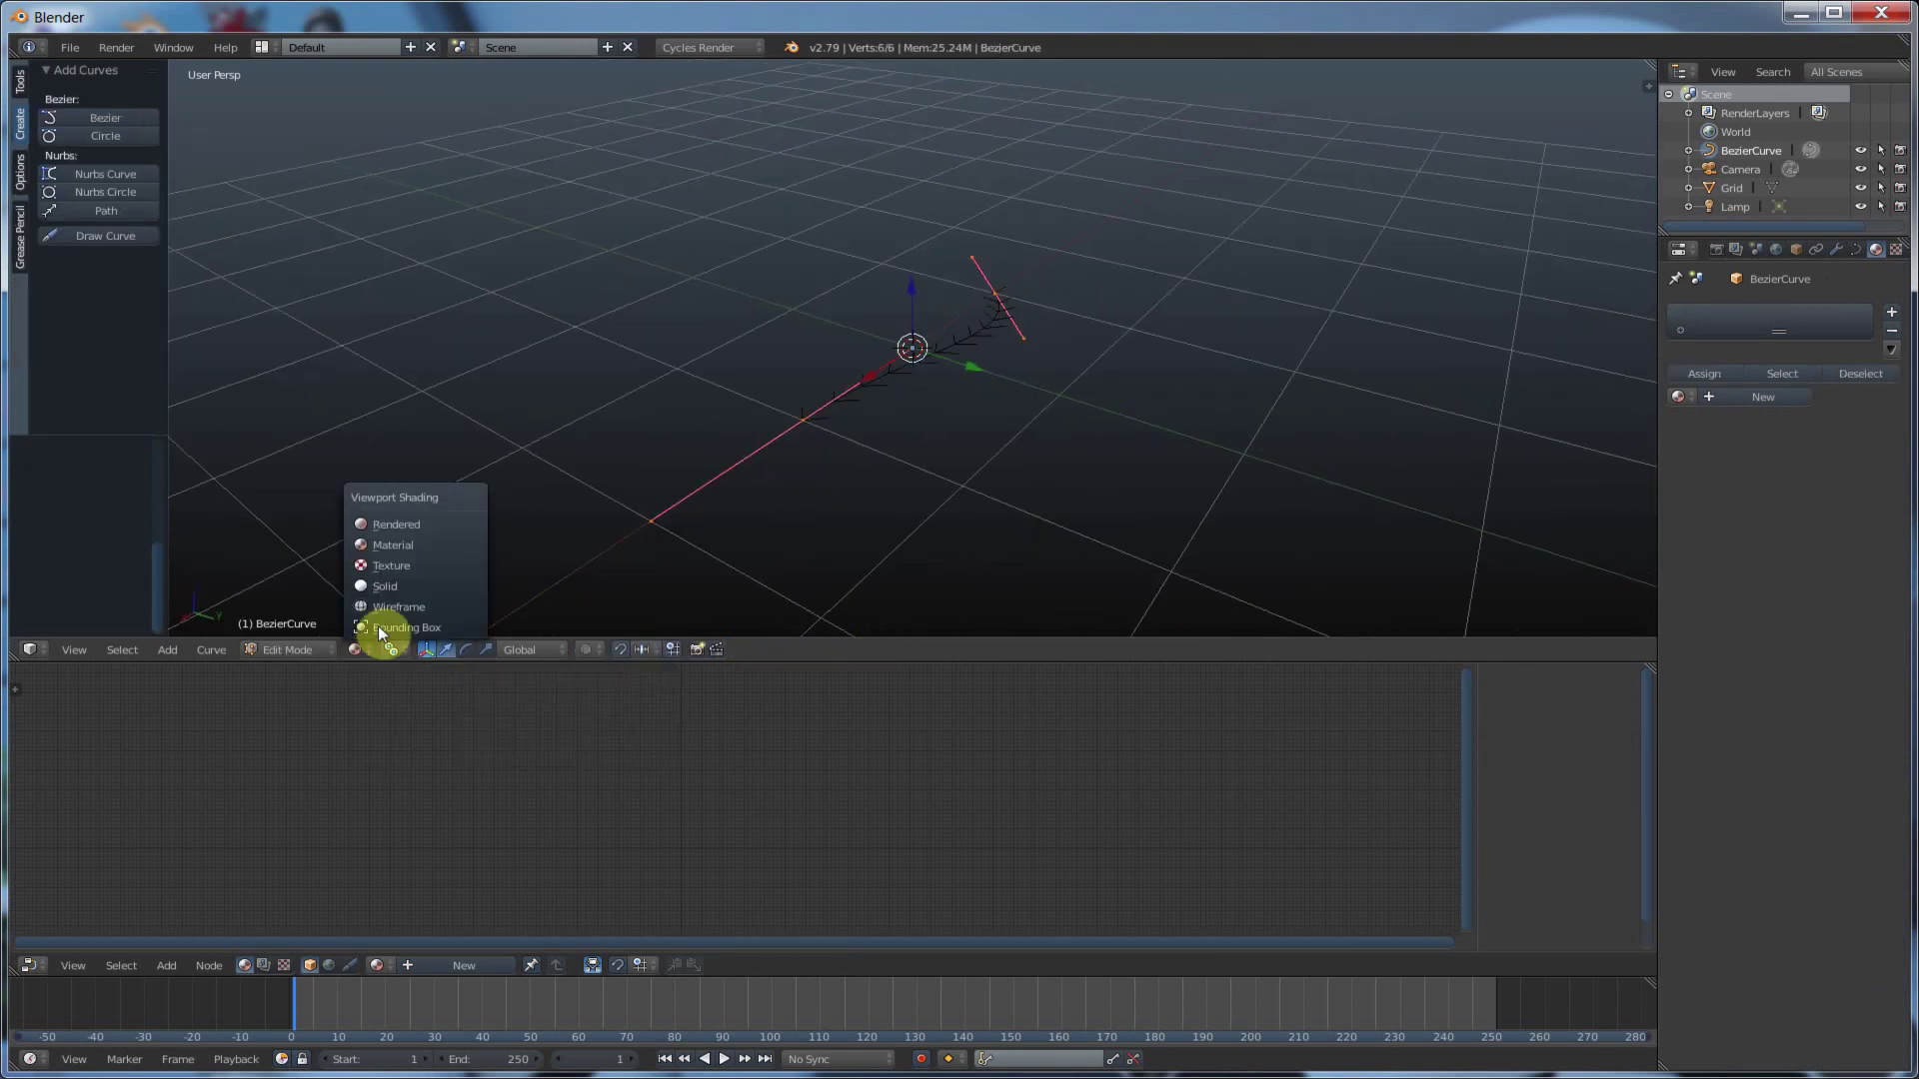
left_click(384, 550)
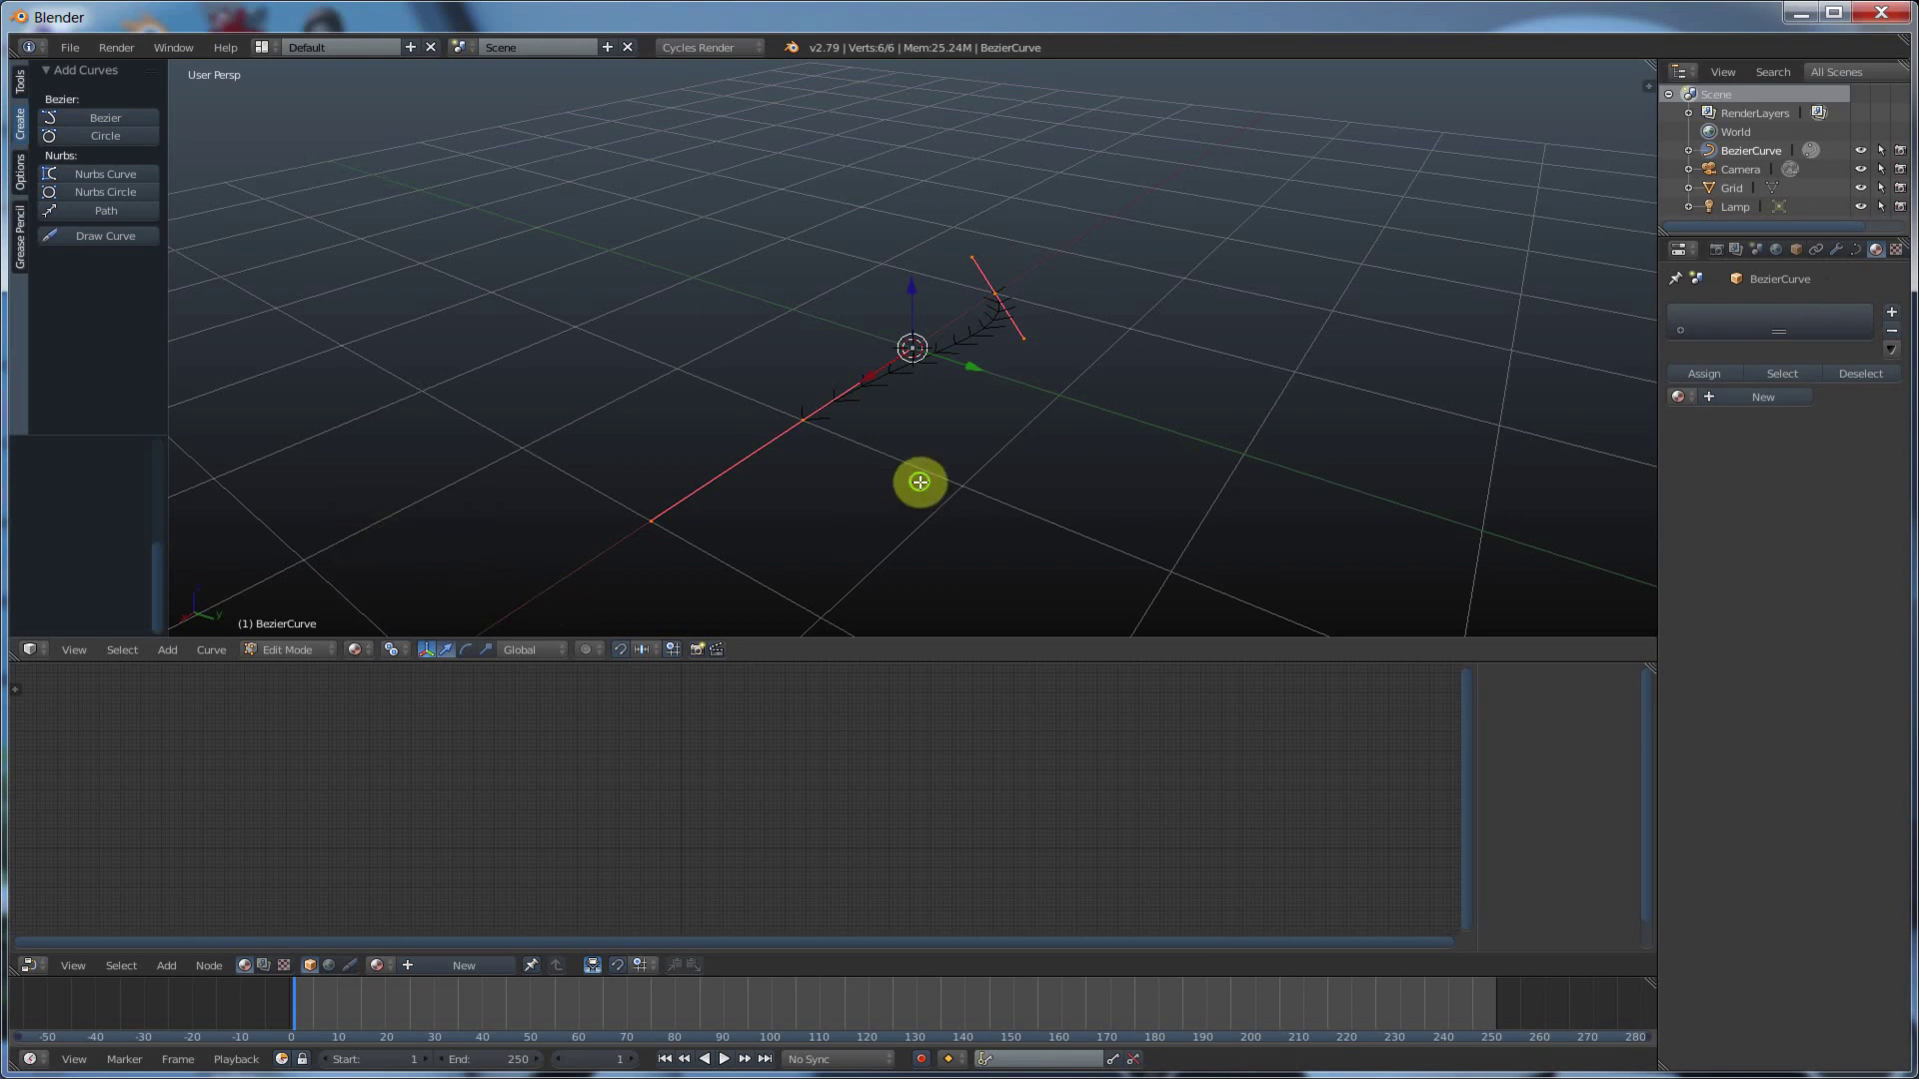
- Delete all the curve's default points and draw a long freehand loop across the grid
middle_click_drag(919, 482, 909, 459)
key("x")
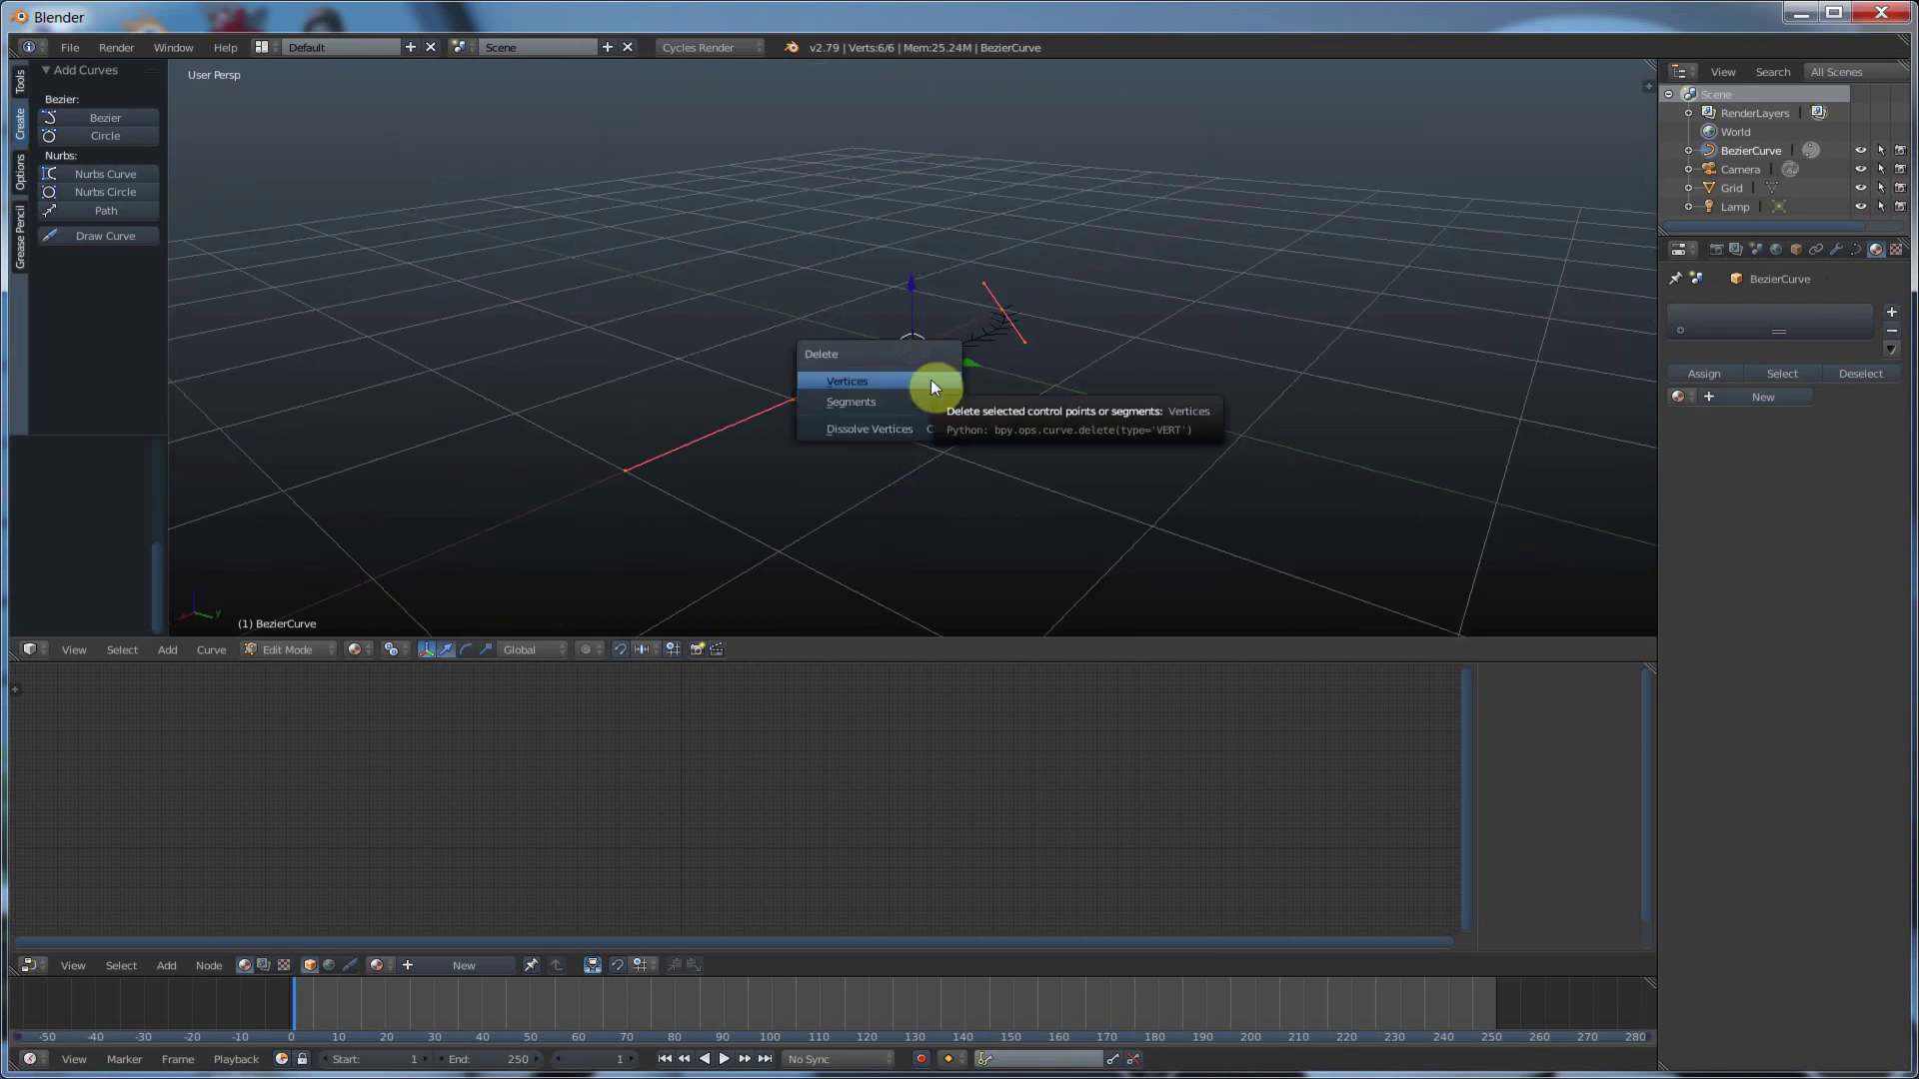
left_click(933, 388)
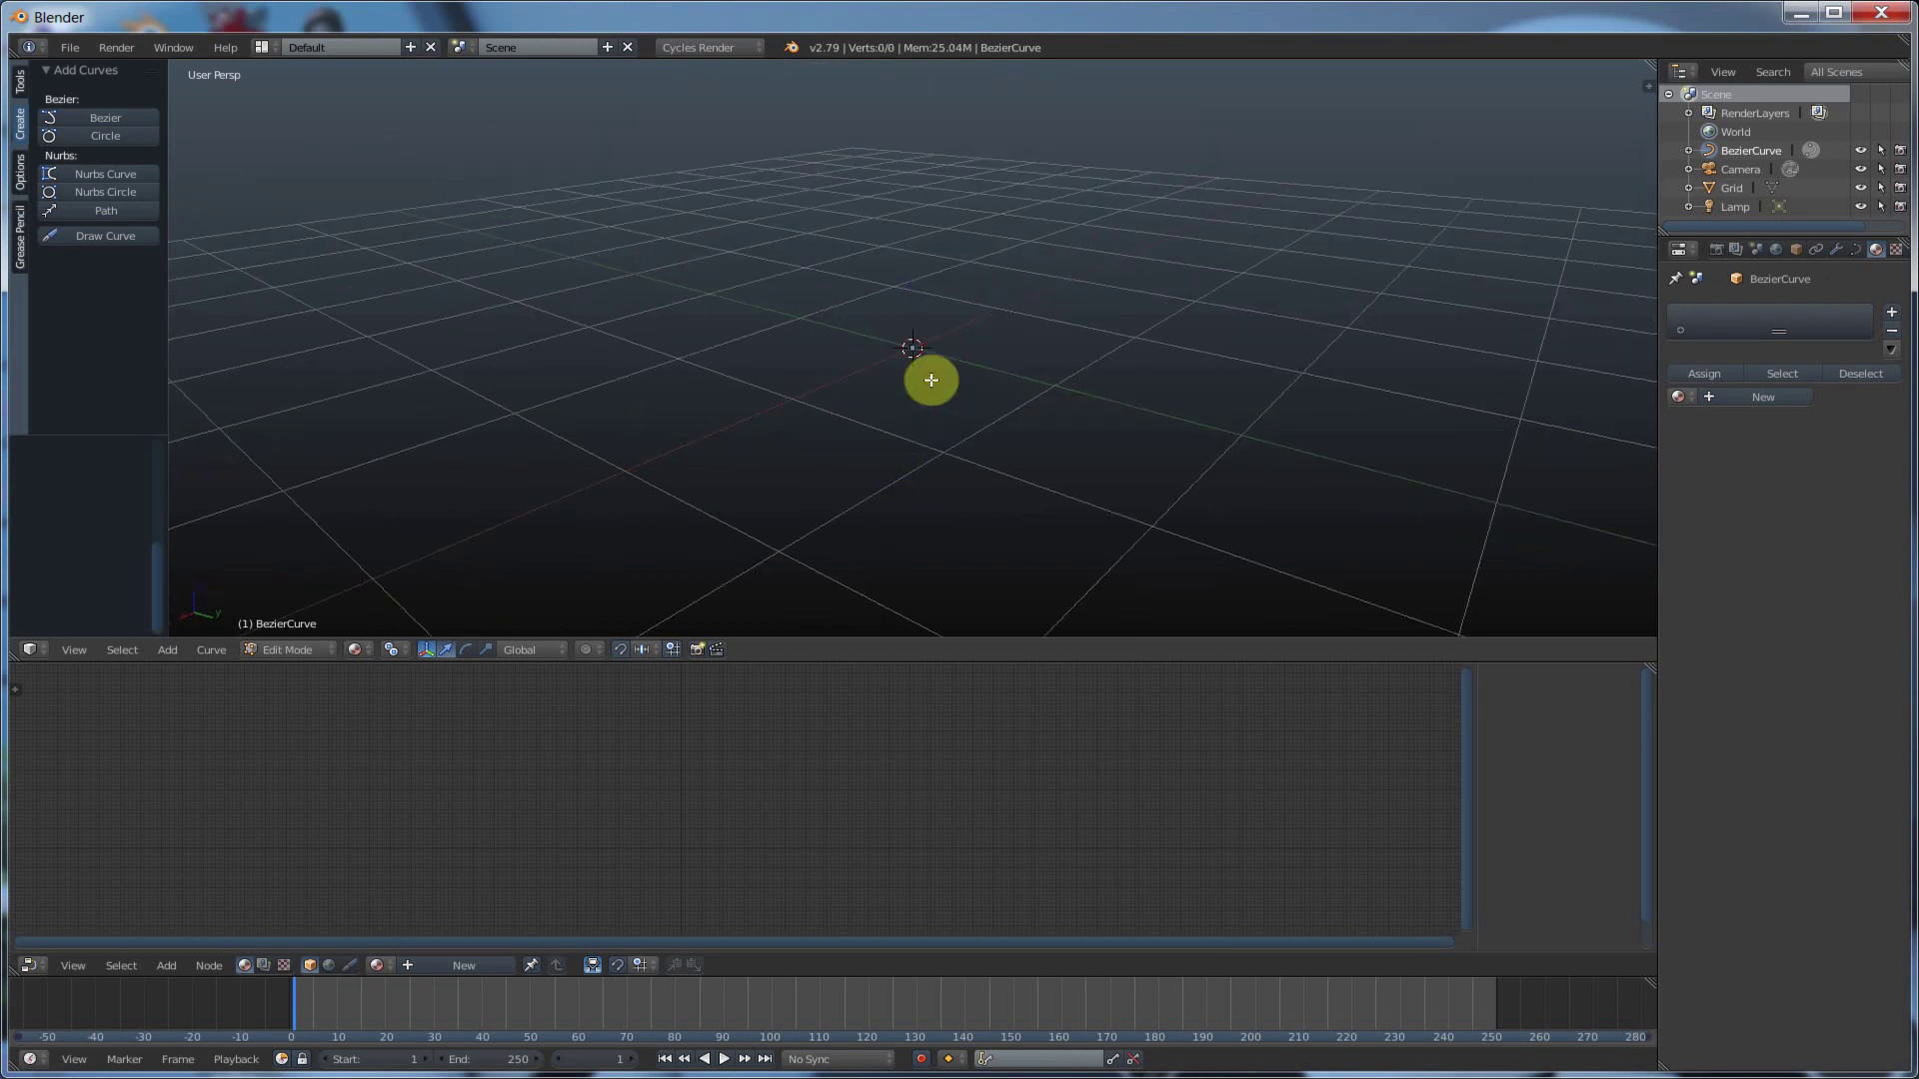
left_click(106, 236)
mouse_move(402, 410)
left_mouse_down()
mouse_move(900, 342)
mouse_move(1216, 437)
mouse_move(557, 462)
mouse_move(401, 431)
left_mouse_up()
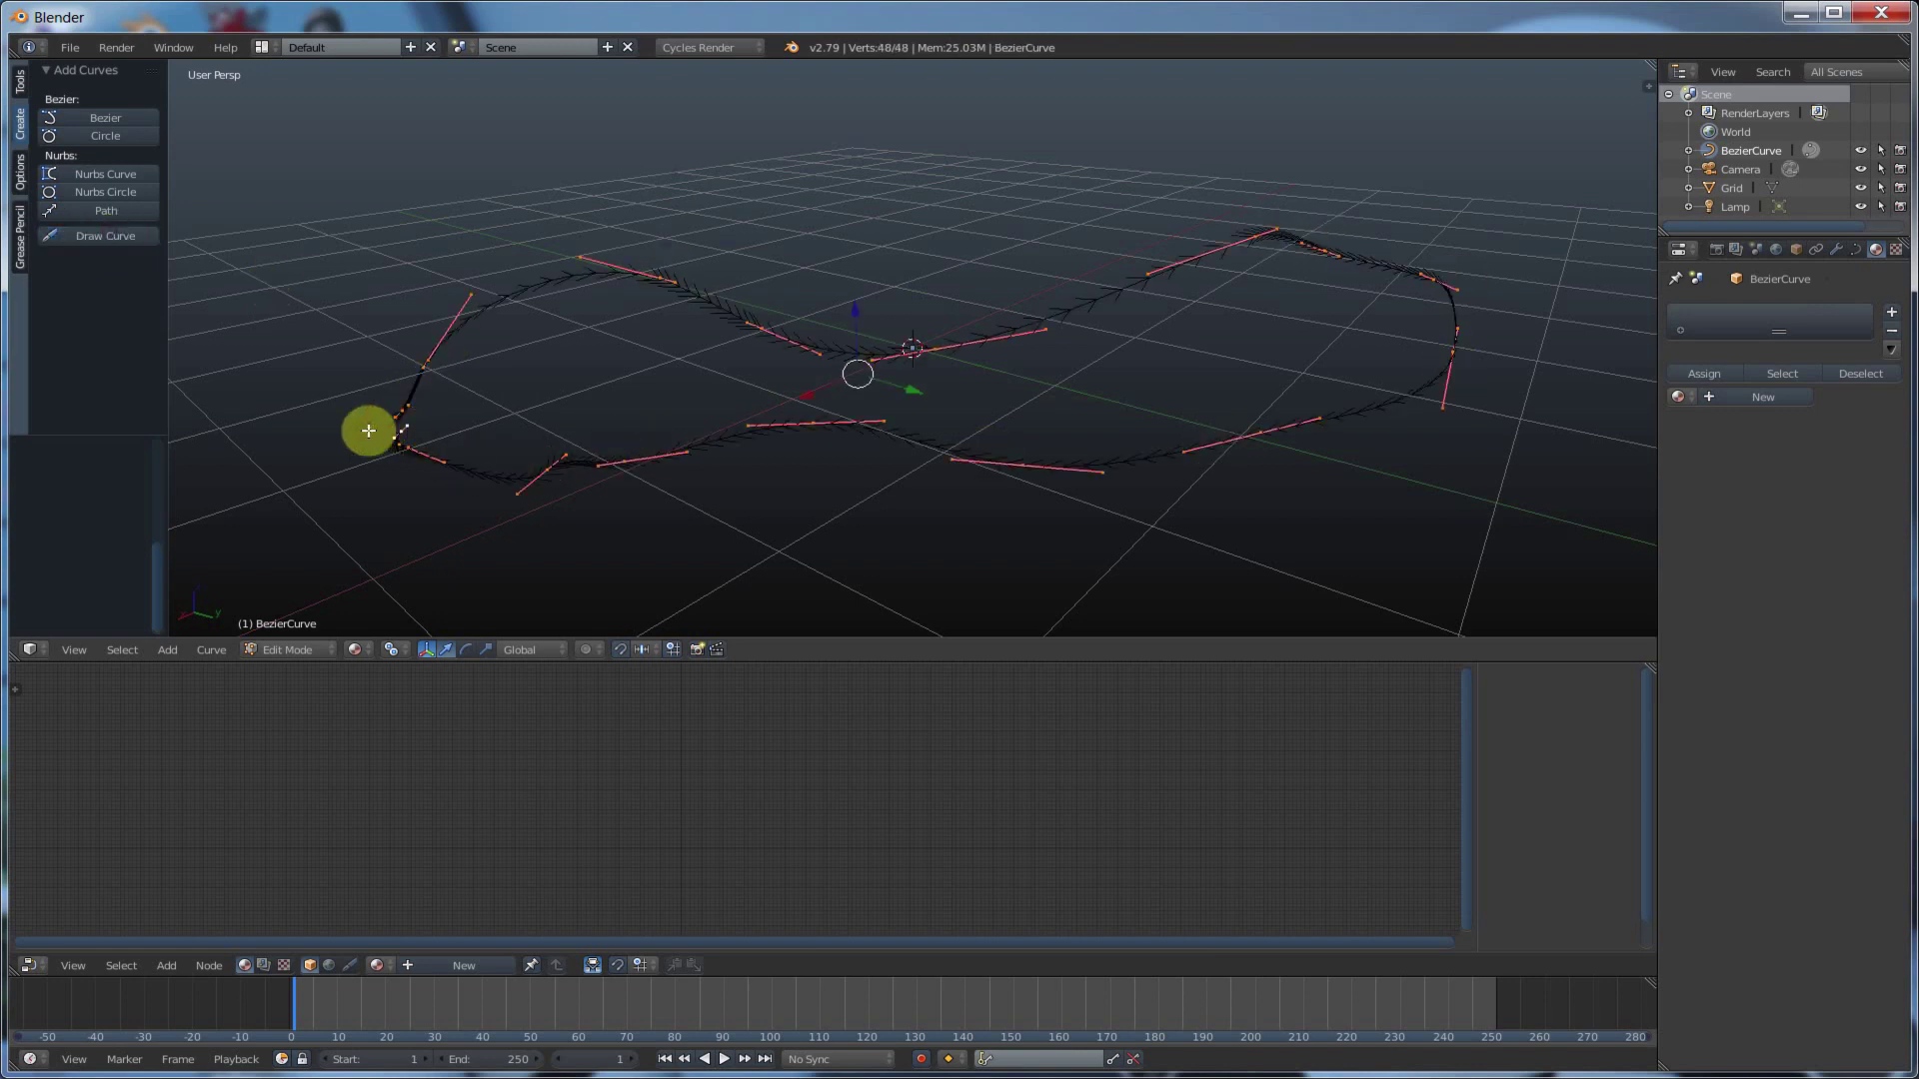
- Open the side panel, delete all of the drawn loop's vertices, and return to Object Mode
key("n")
middle_click_drag(790, 377, 821, 425)
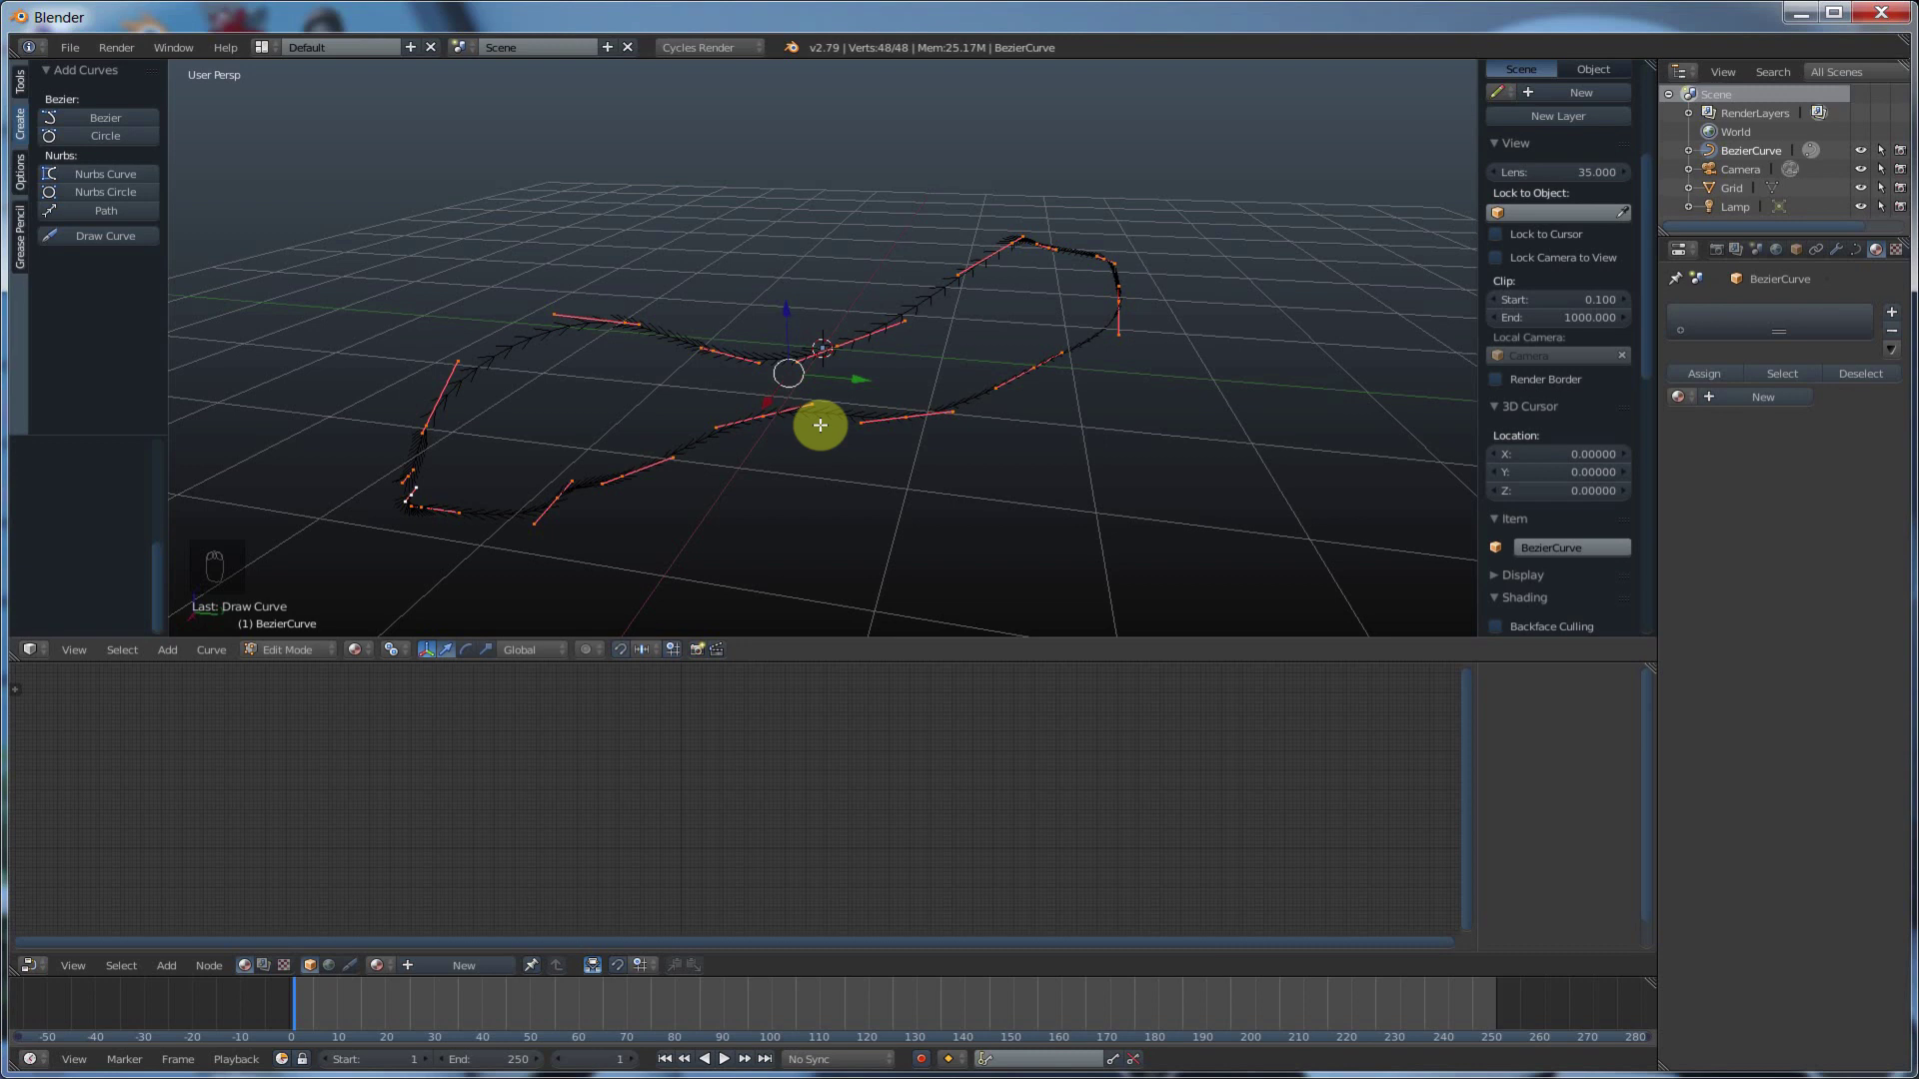
key("x")
left_click(763, 427)
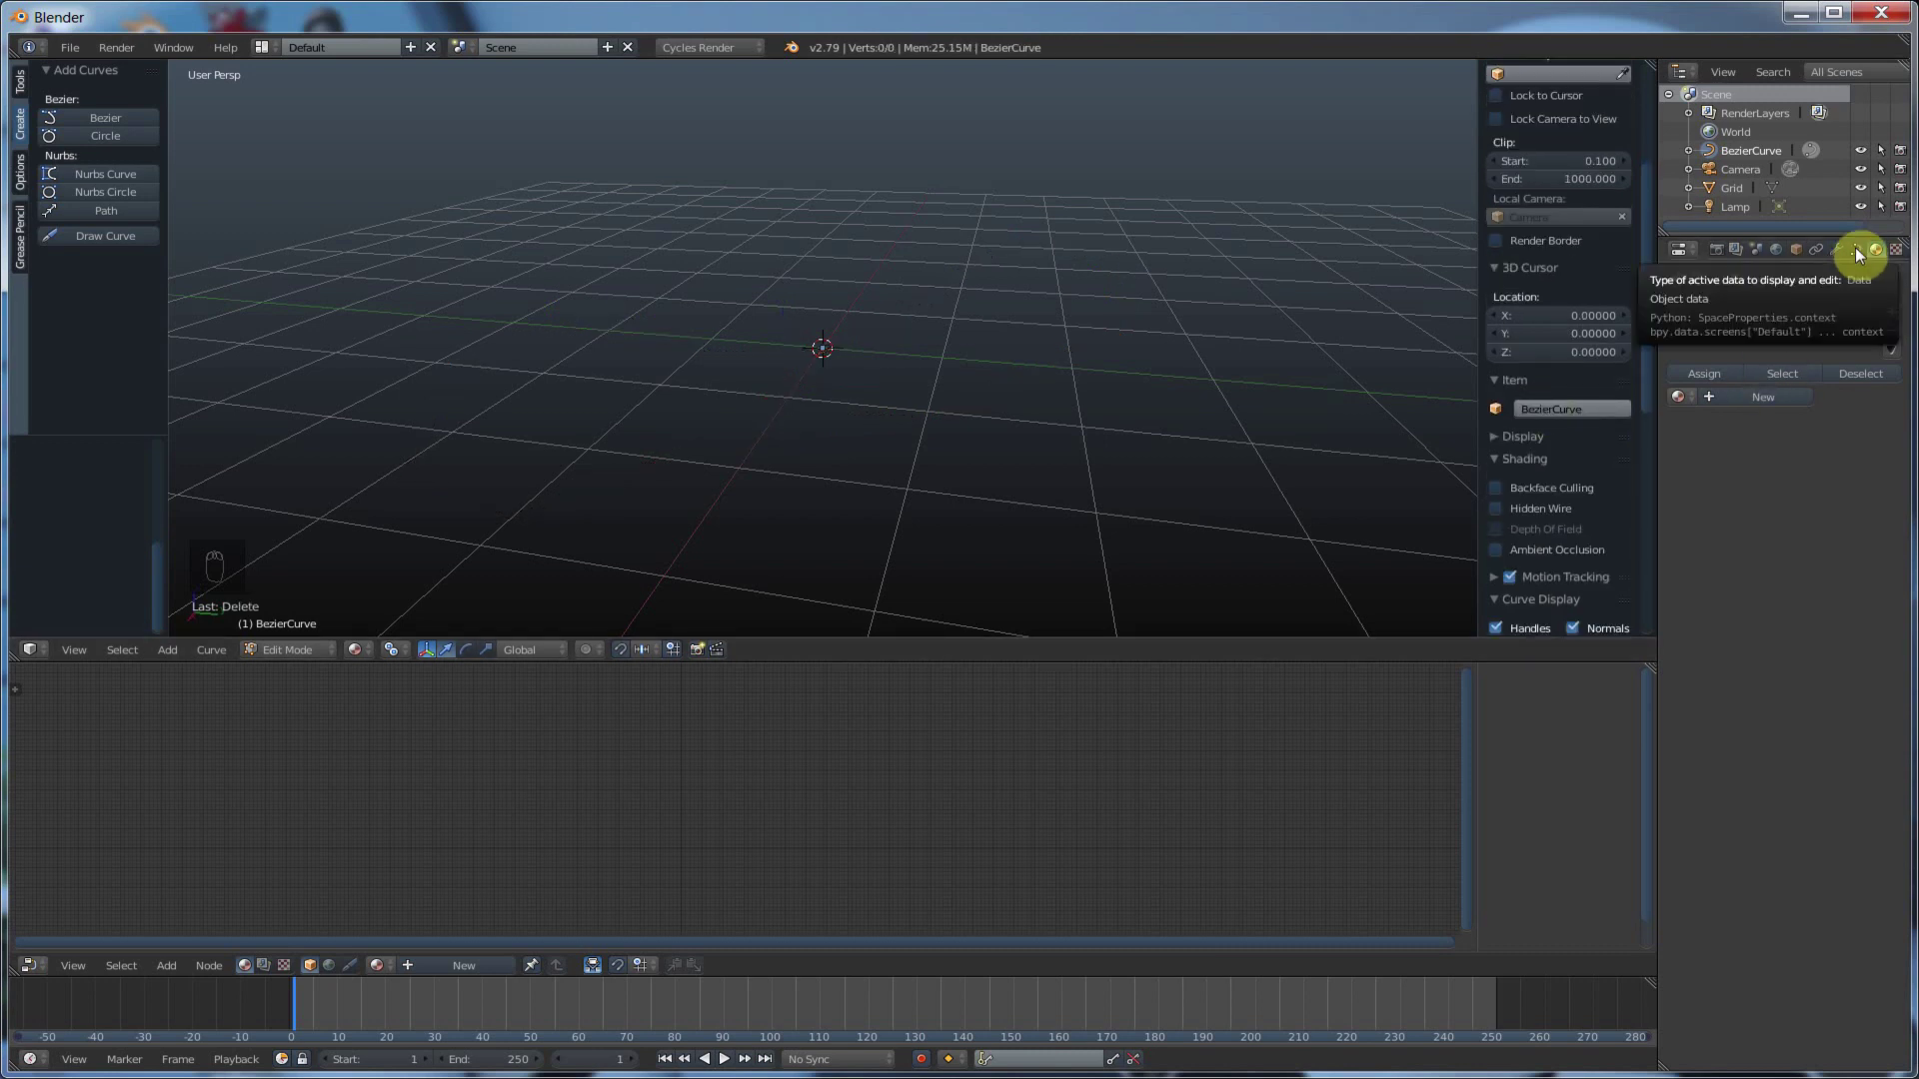
left_click(284, 651)
left_click(285, 629)
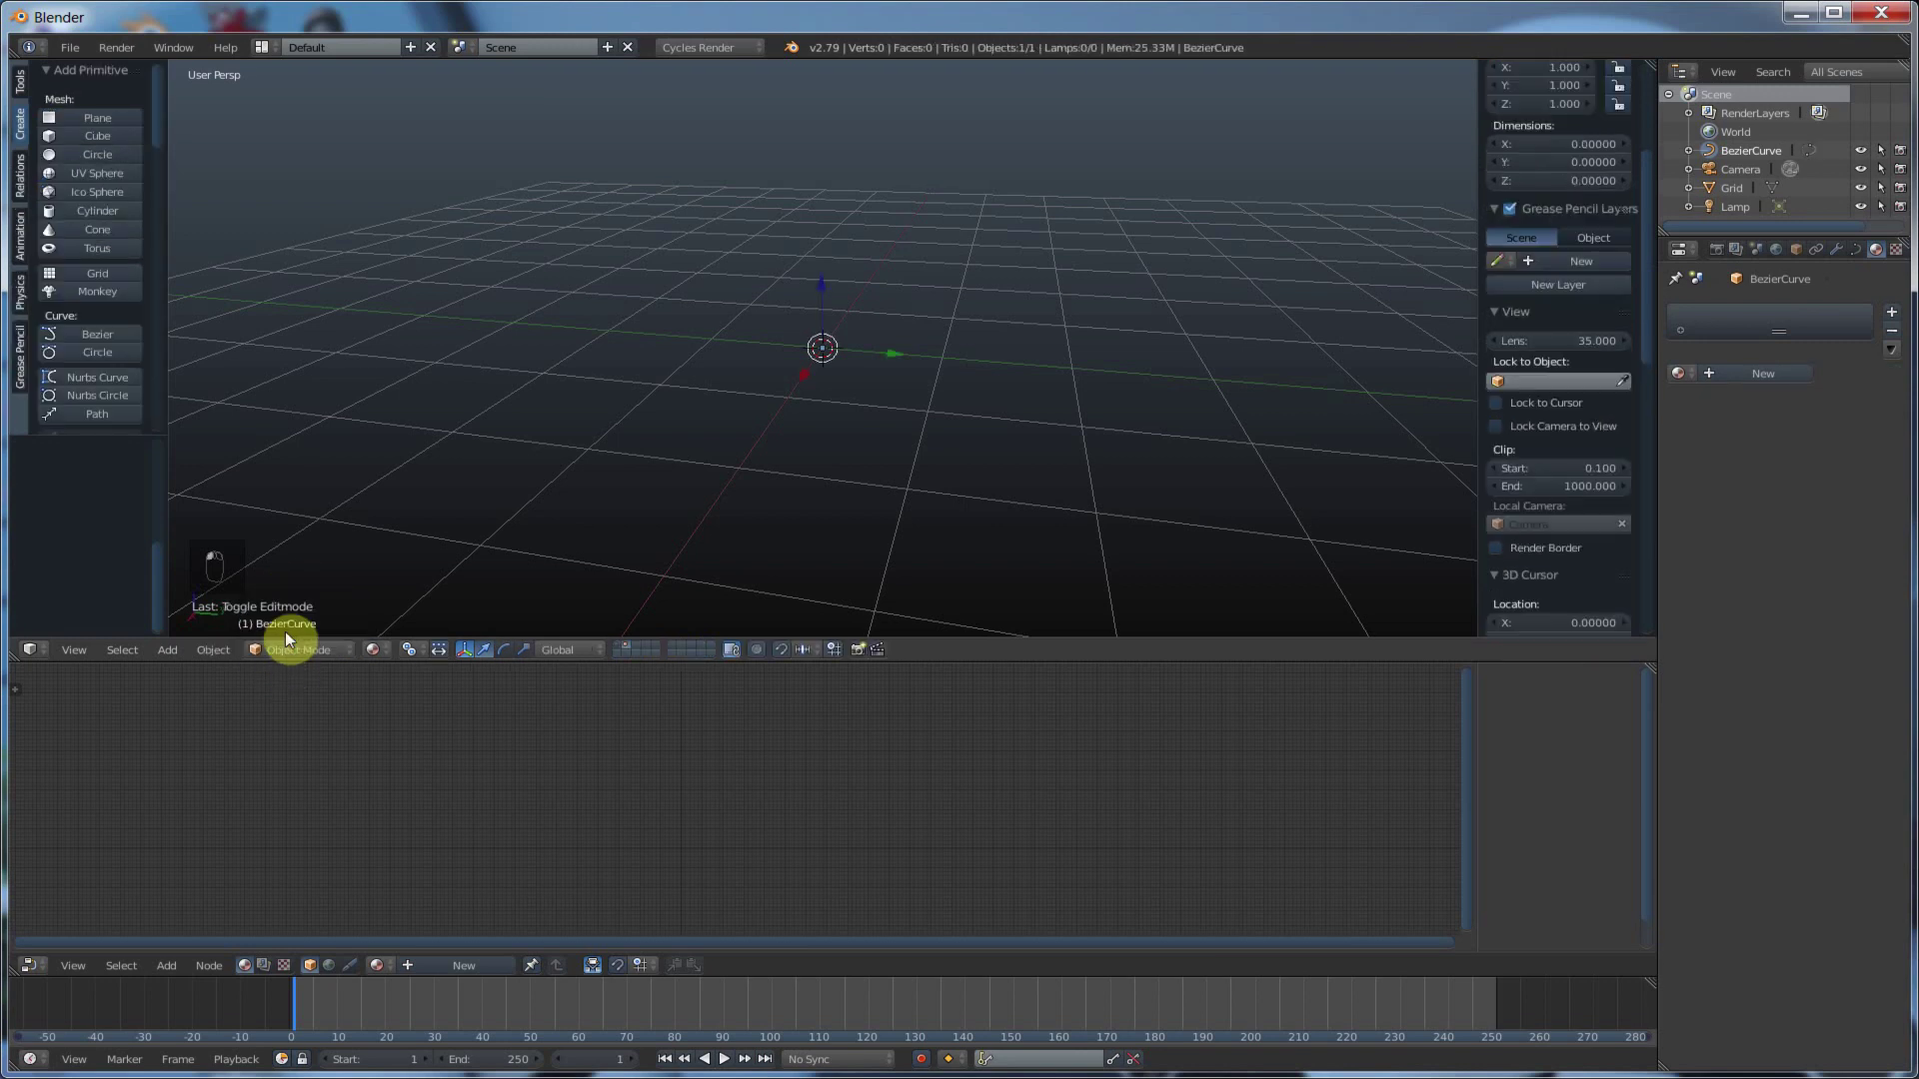
- Show the layer with the rings and plane, and add a Bezier curve at the middle ring
left_click(617, 650)
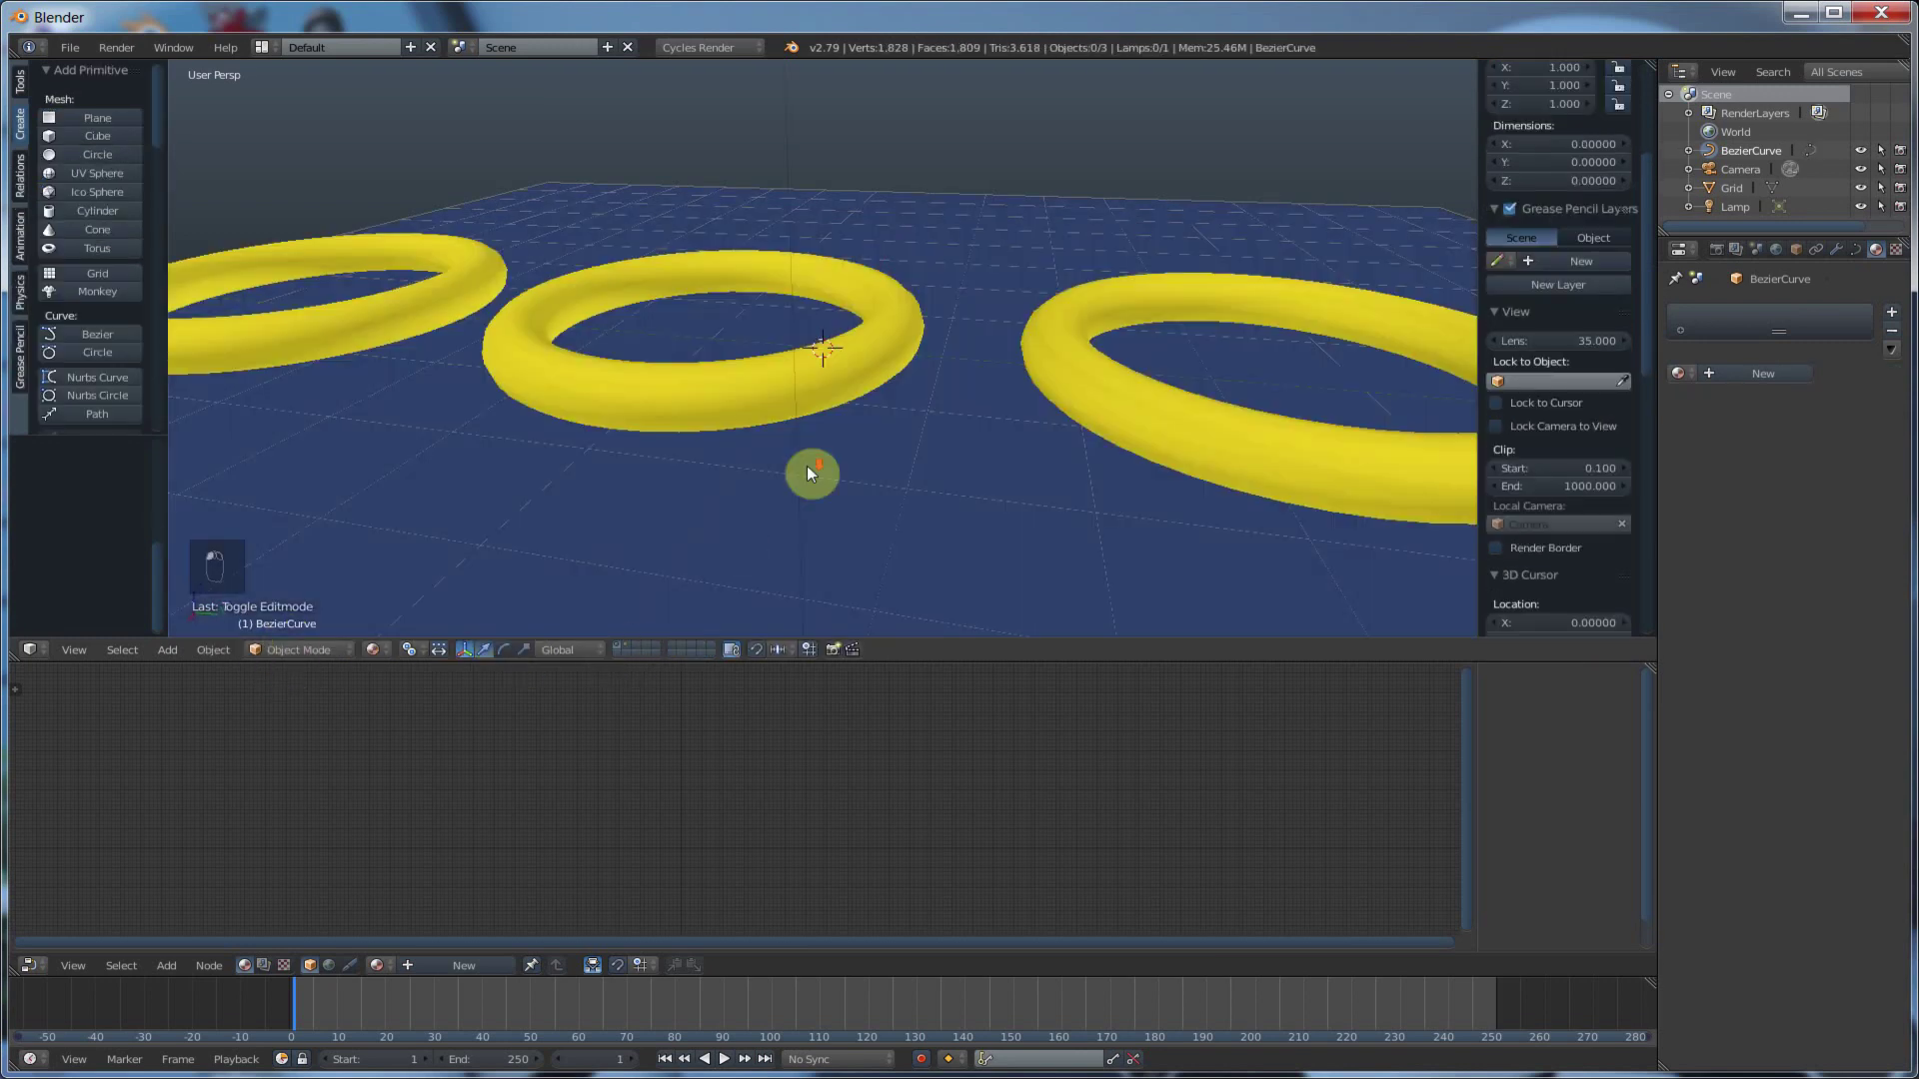
middle_click_drag(797, 473, 575, 289)
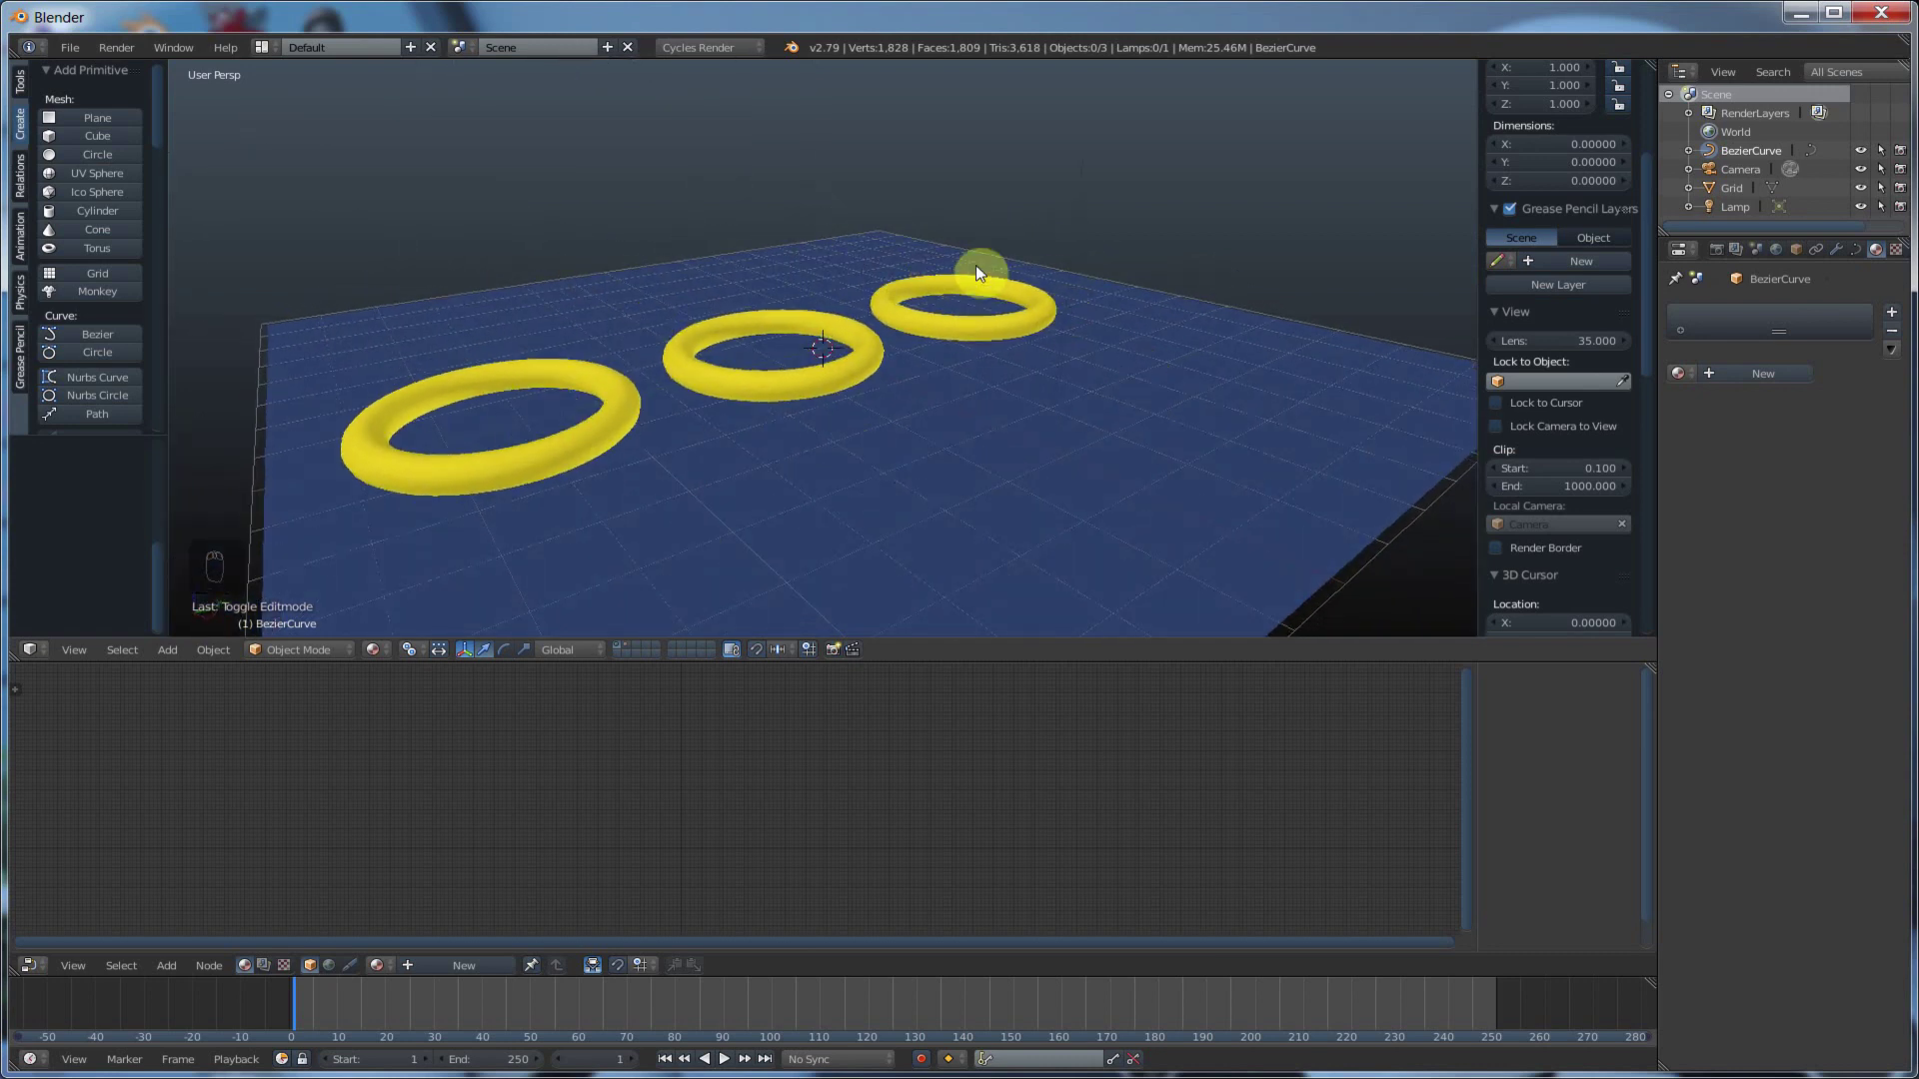
mouse_move(917, 390)
middle_mouse_down()
mouse_move(873, 416)
mouse_move(892, 424)
mouse_move(955, 352)
mouse_move(1011, 399)
mouse_move(916, 411)
mouse_move(944, 396)
middle_mouse_up()
left_click(97, 334)
scroll(951, 352, "up", 2)
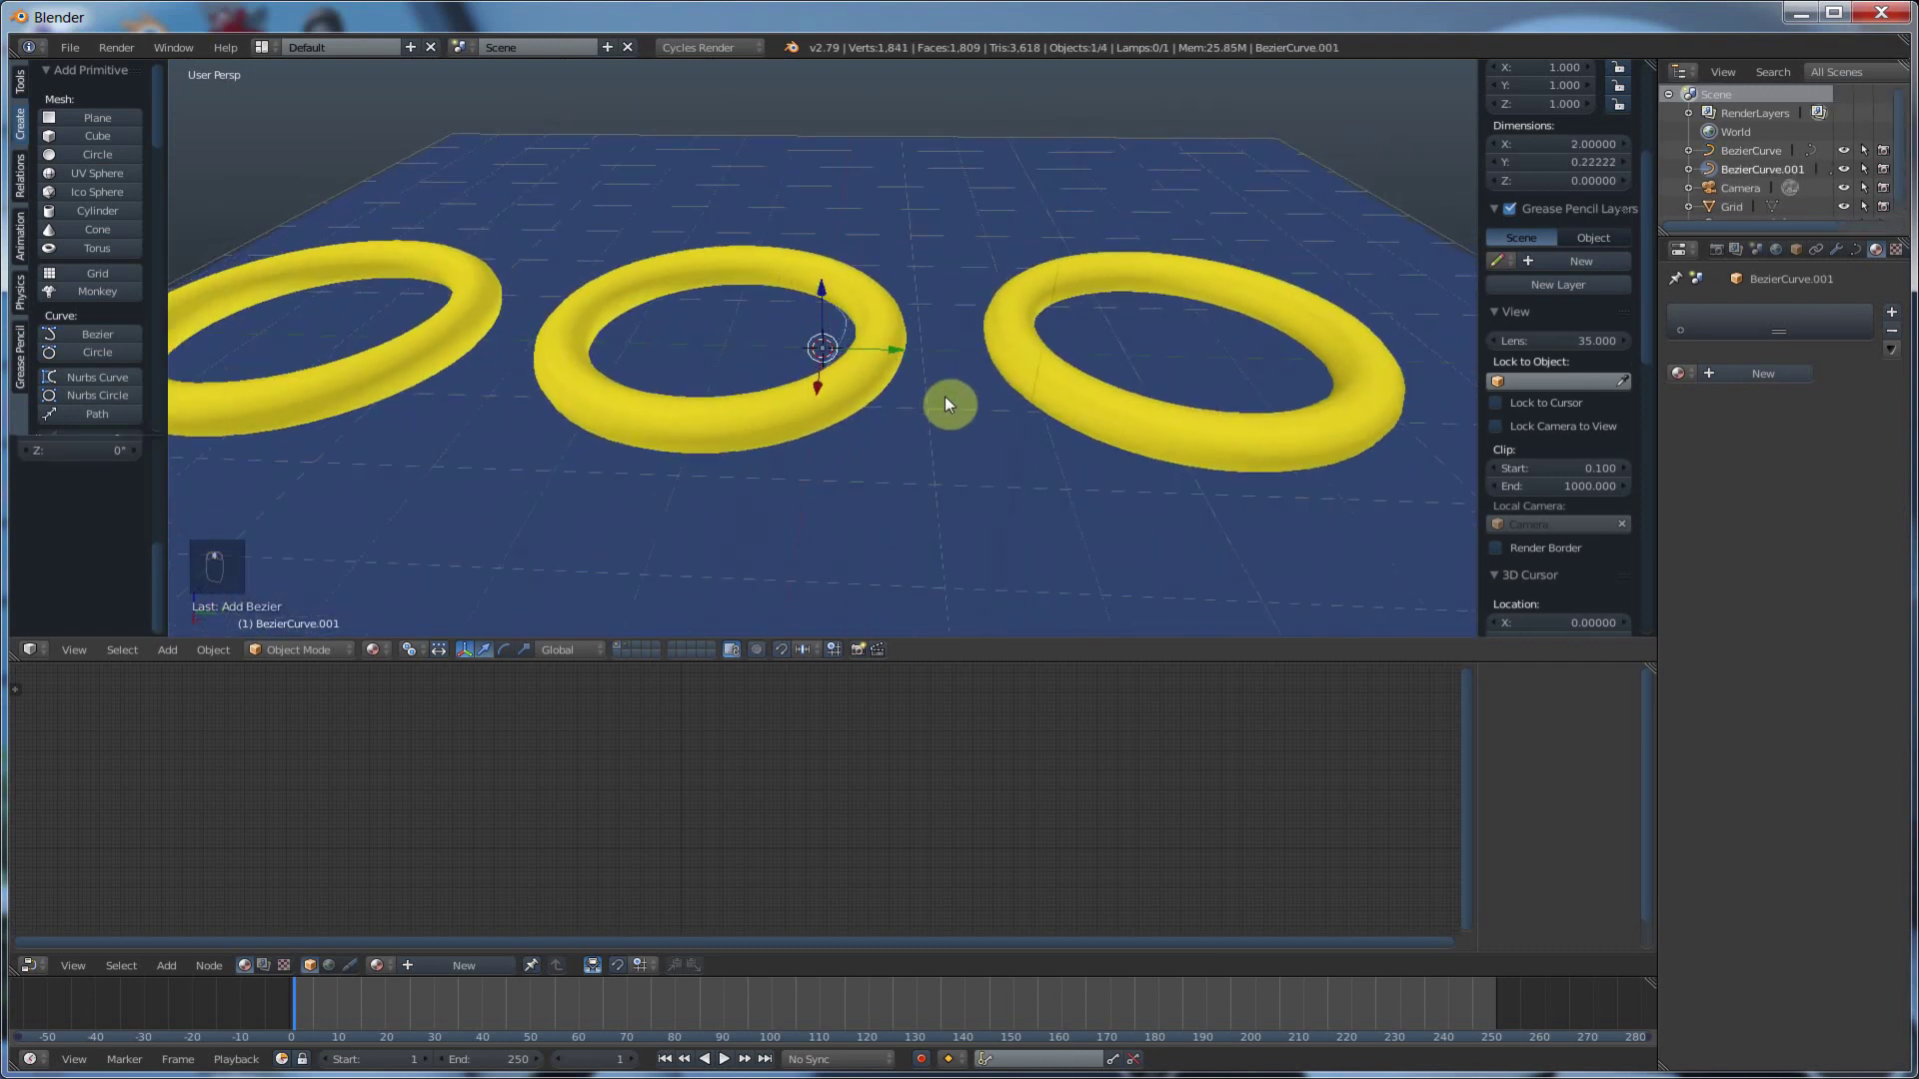
- Set the curve's Fill to Full and its Bevel Depth to 0.063
left_click(1855, 251)
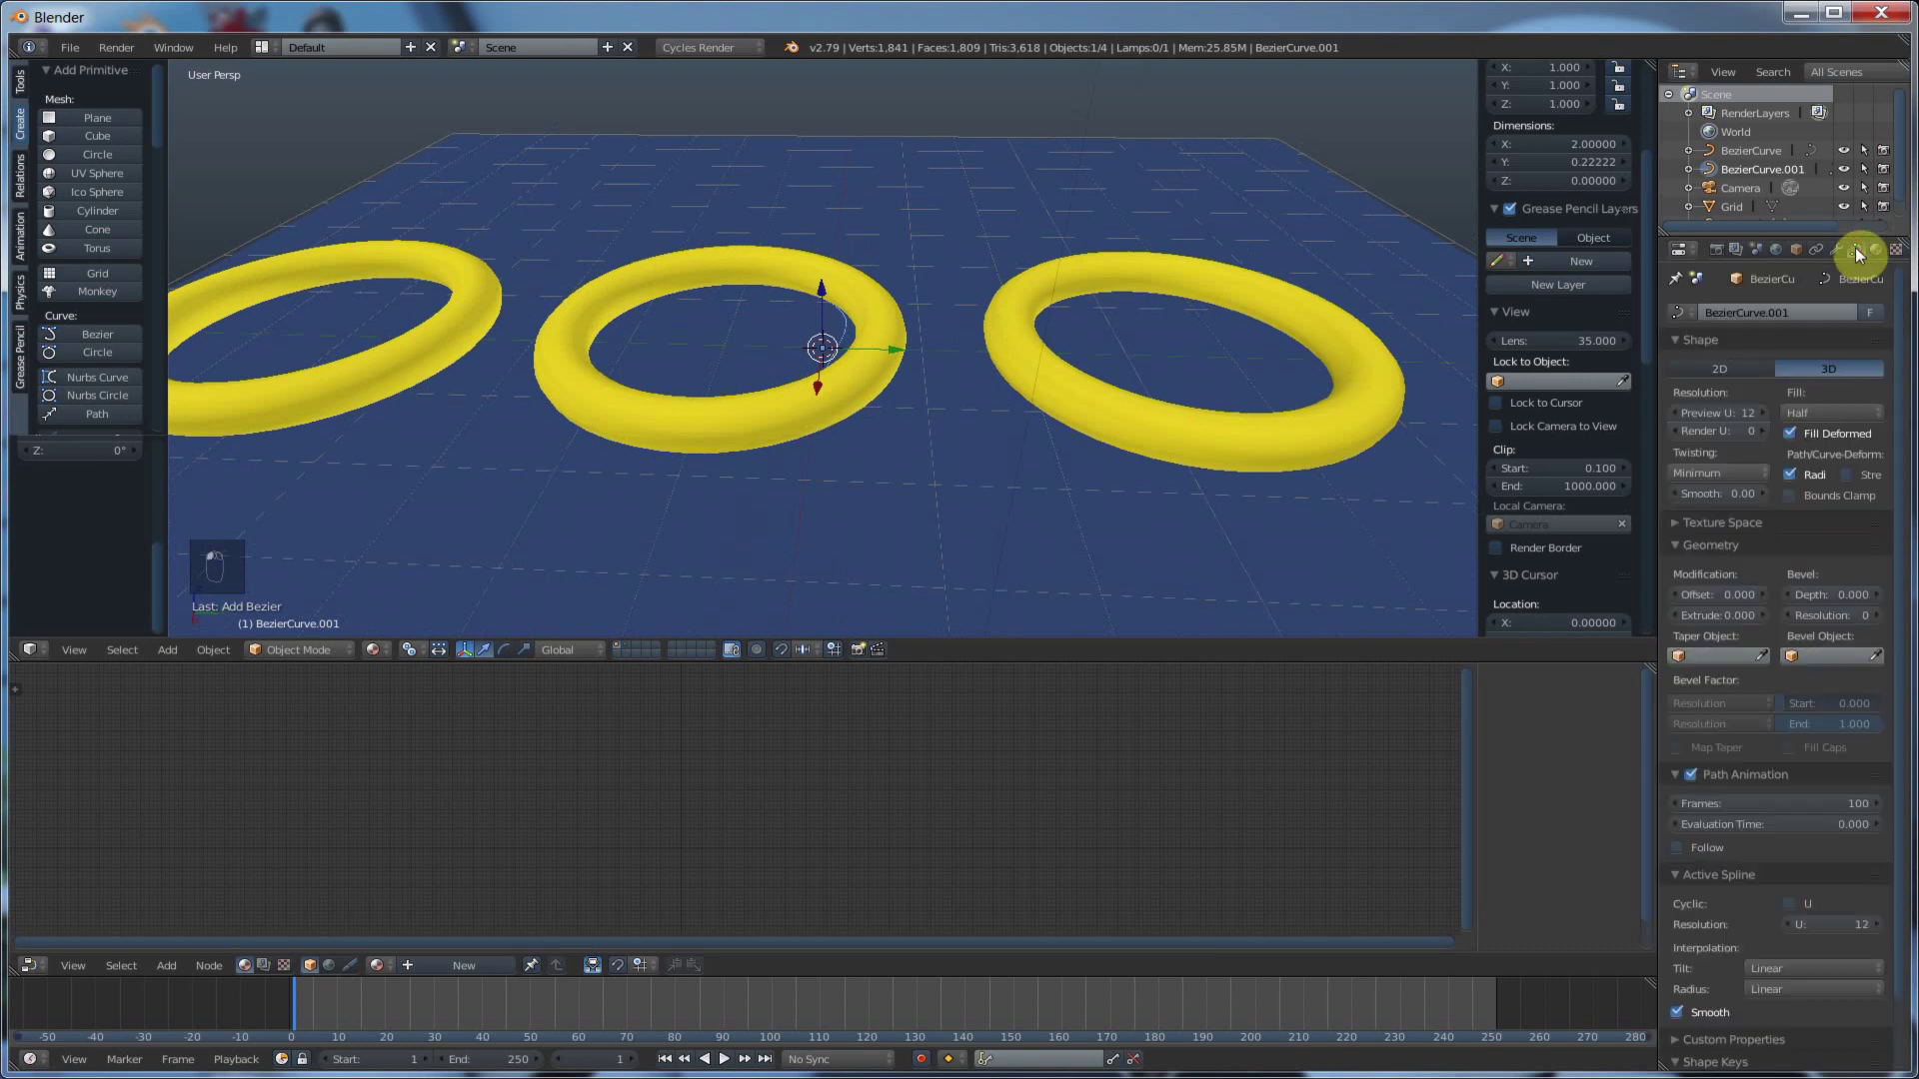
left_click(1833, 411)
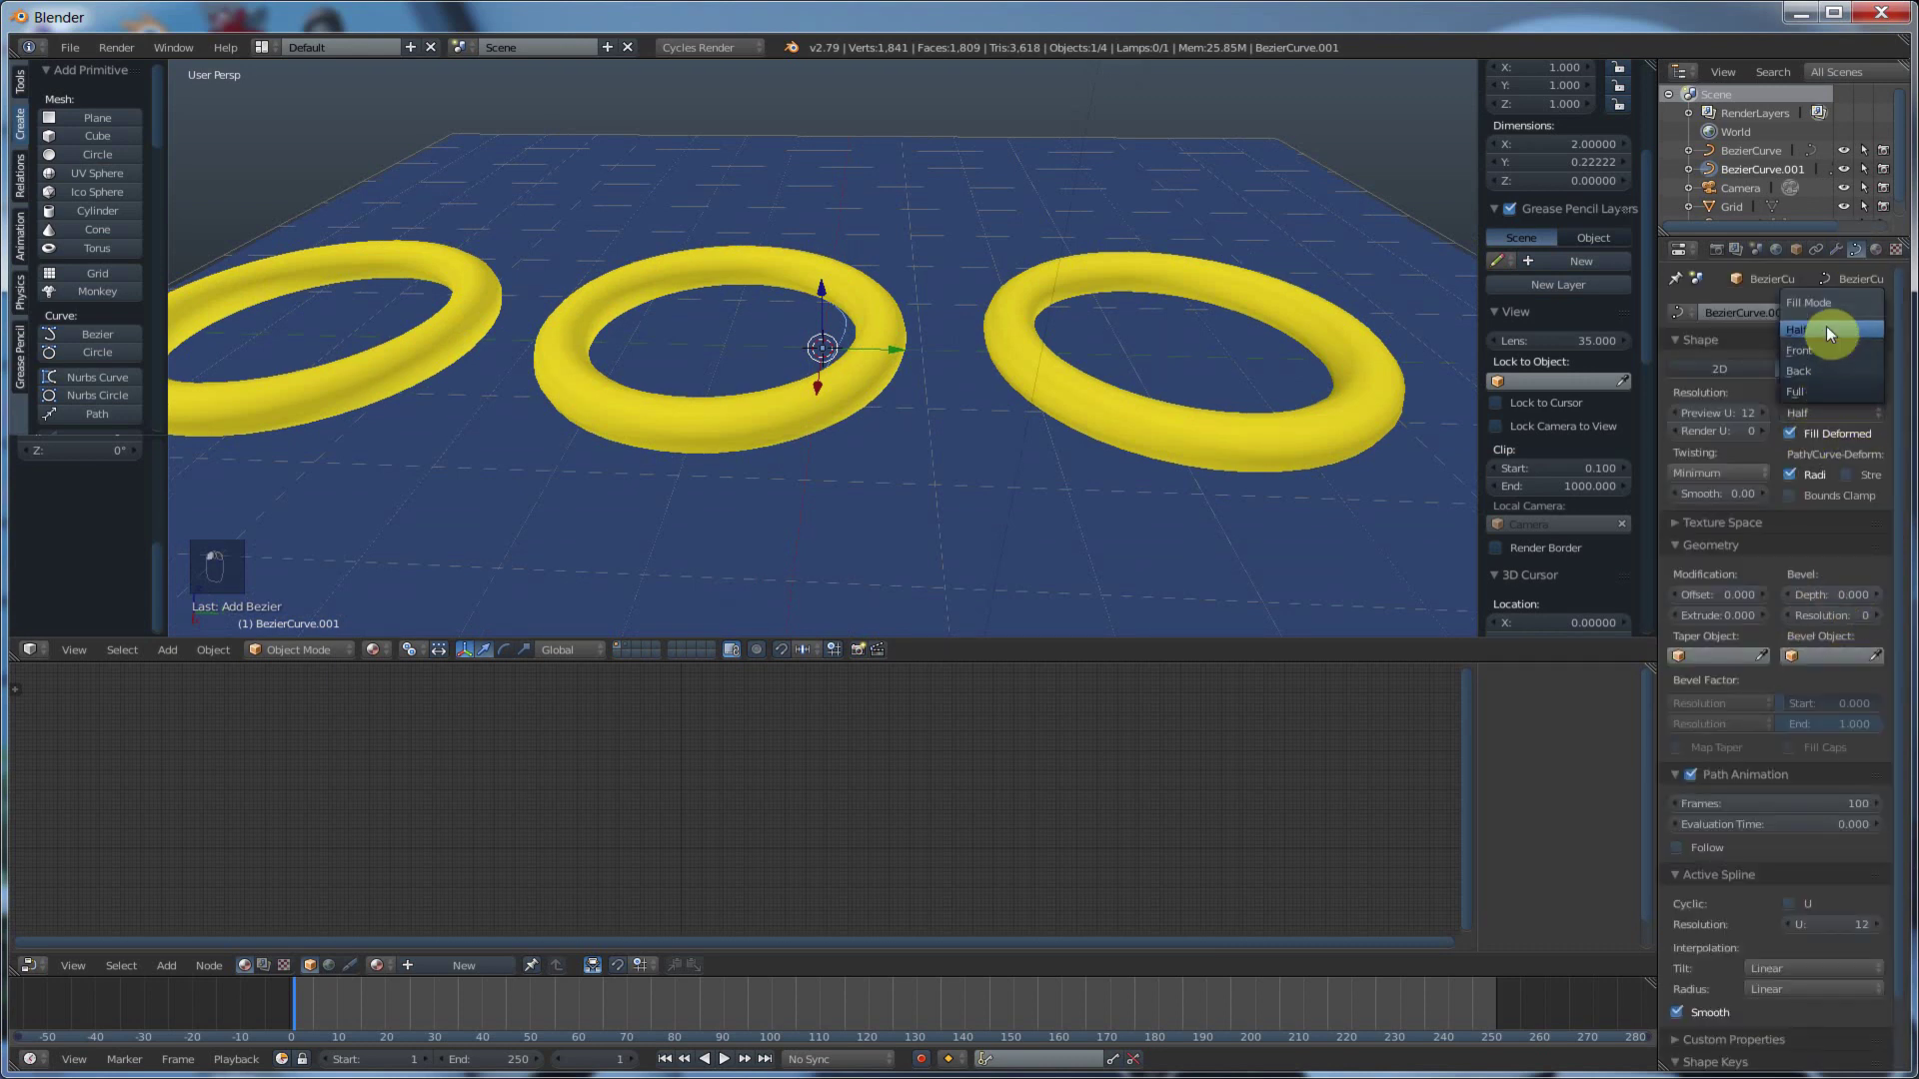
left_click(1826, 392)
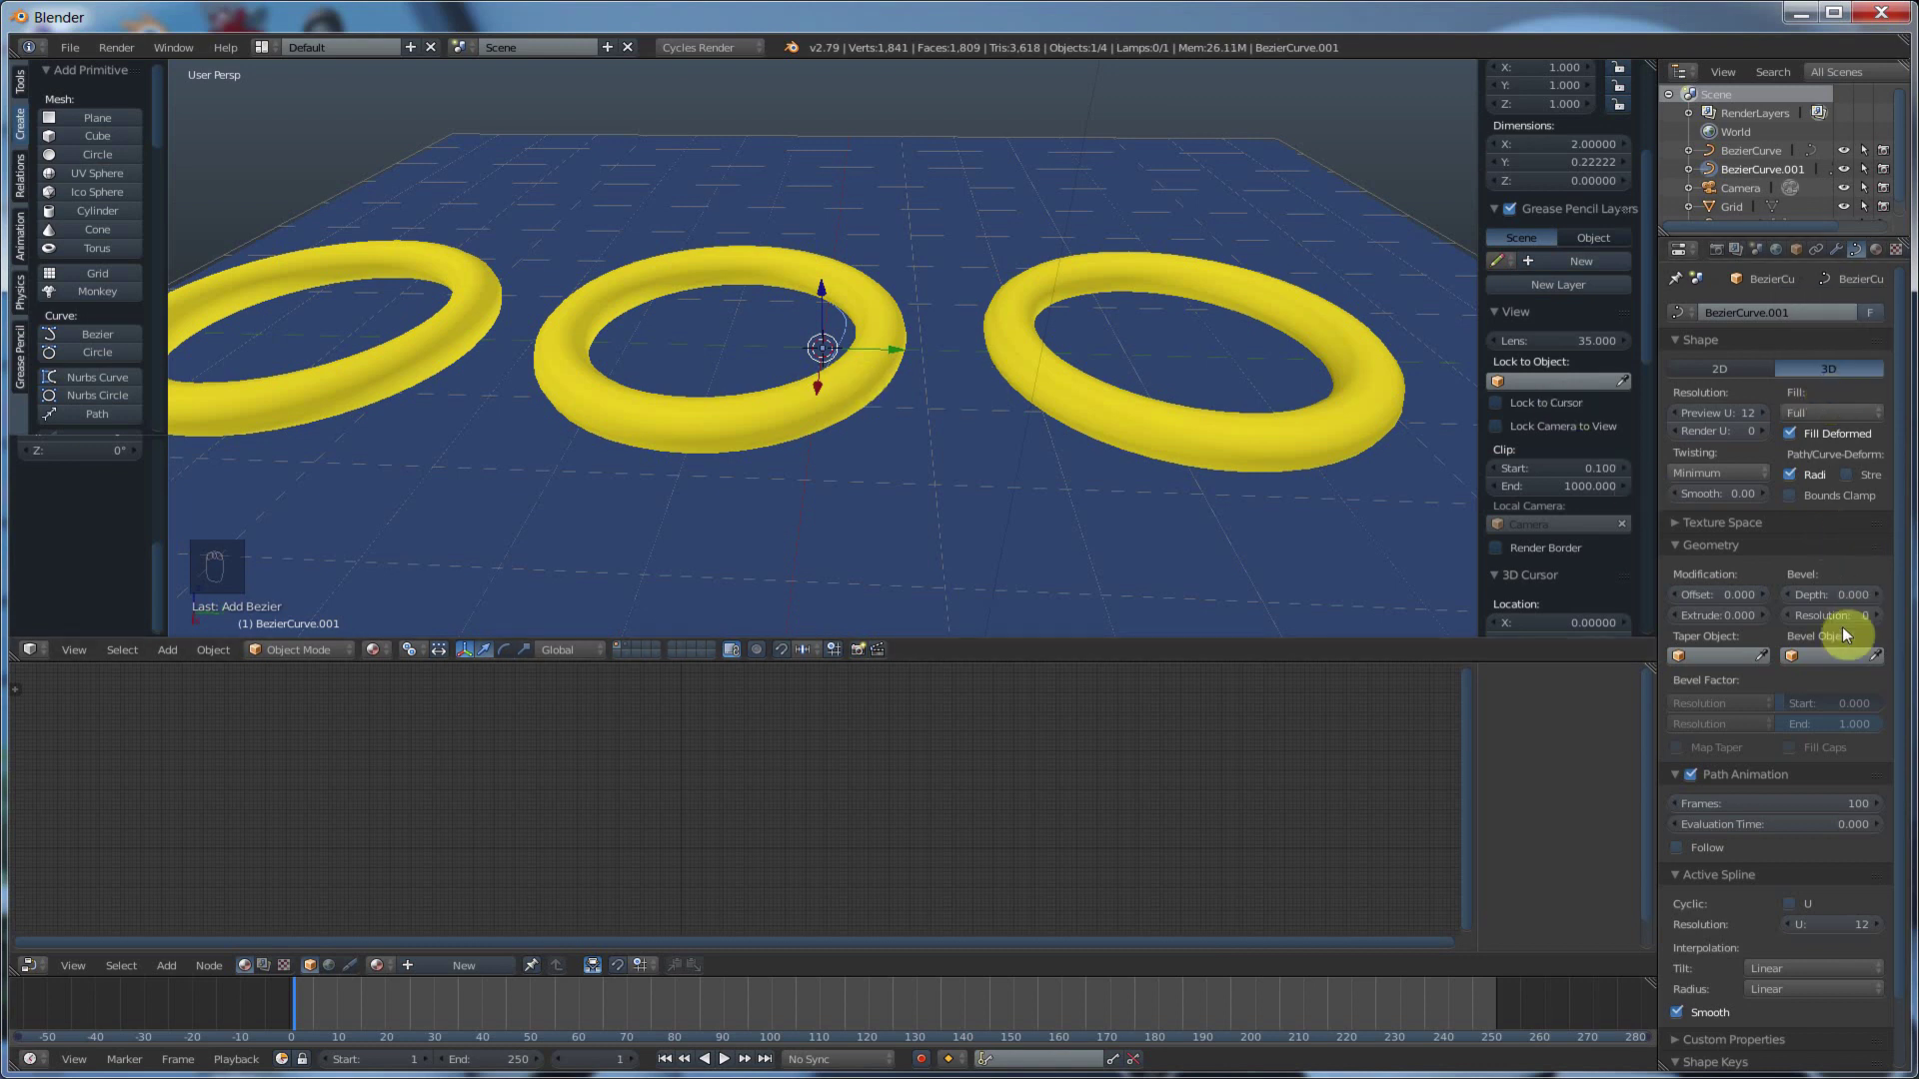
mouse_move(1845, 598)
left_mouse_down()
mouse_move(1885, 598)
mouse_move(1859, 616)
left_mouse_up()
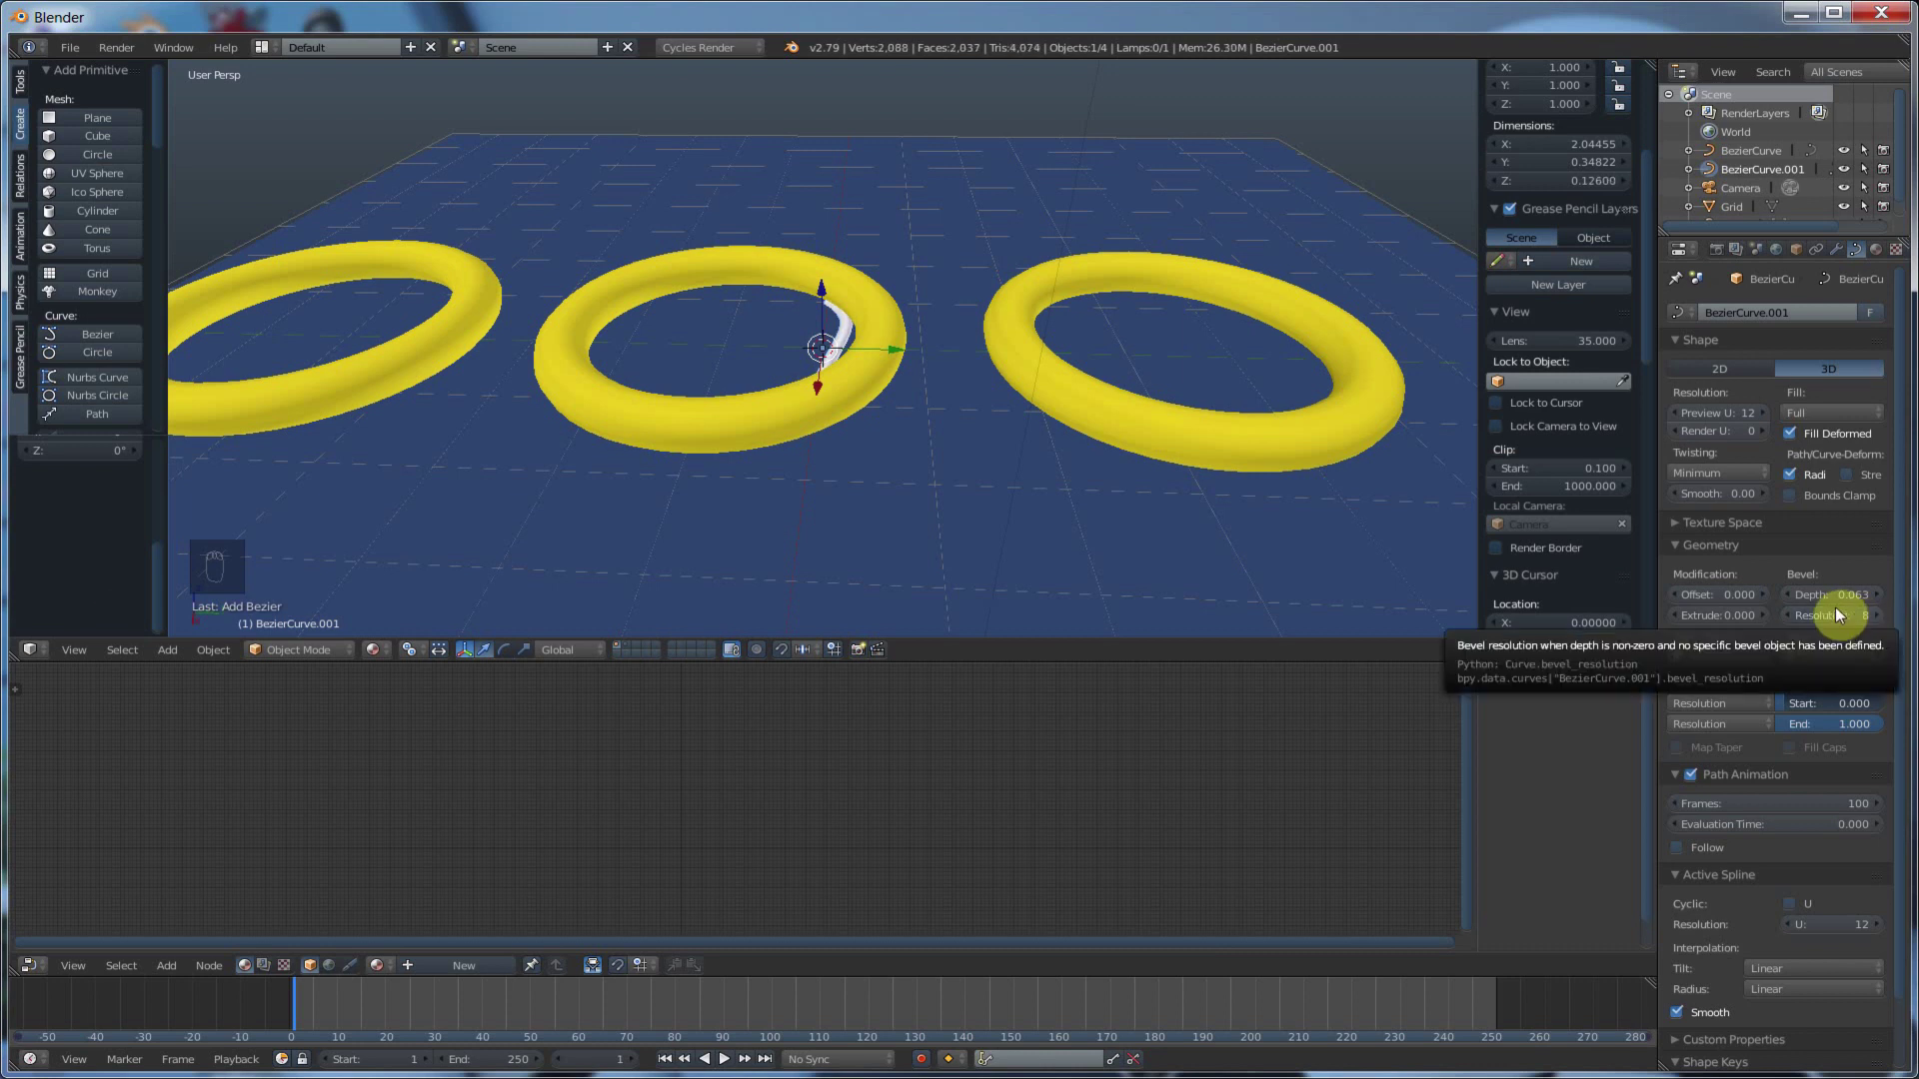
- Enter Edit Mode and delete BezierCurve.001's default points
left_click(332, 647)
left_click(334, 607)
key("Delete")
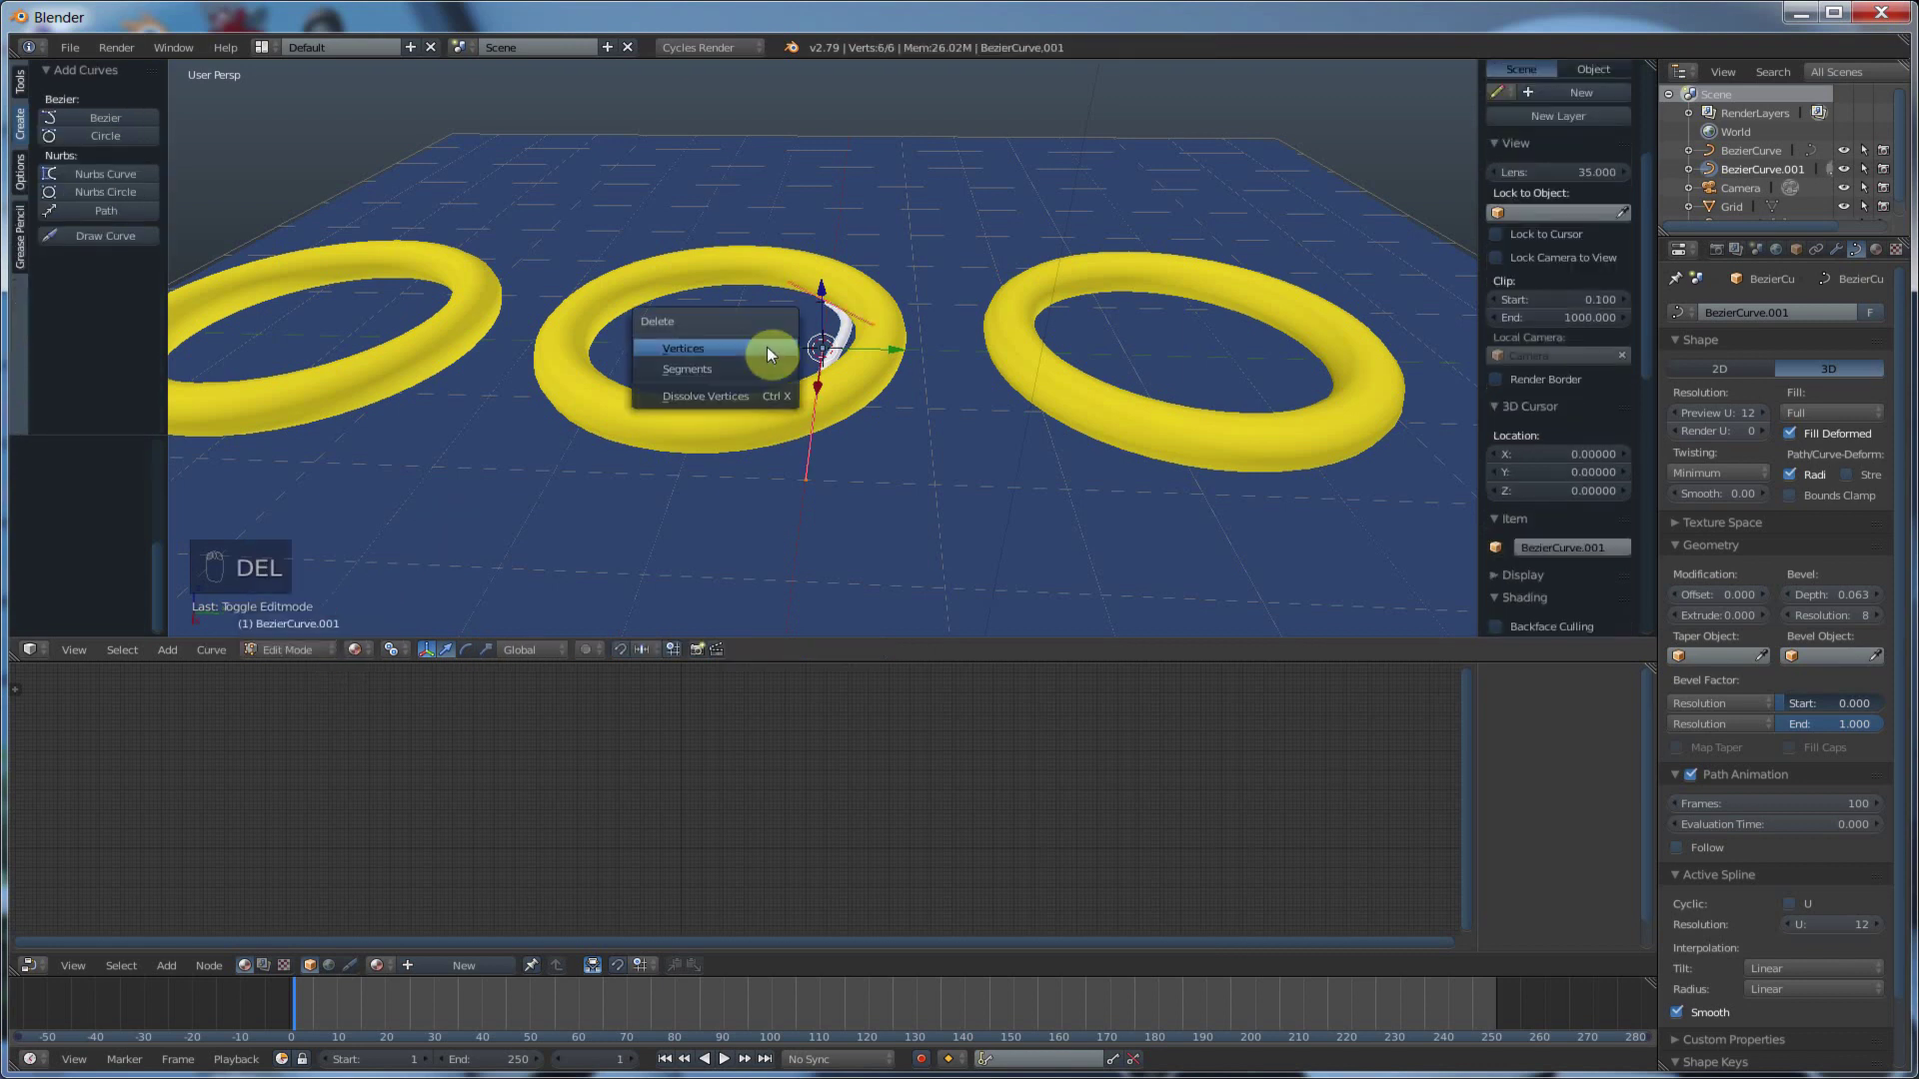
left_click(766, 346)
scroll(685, 399, "down", 5)
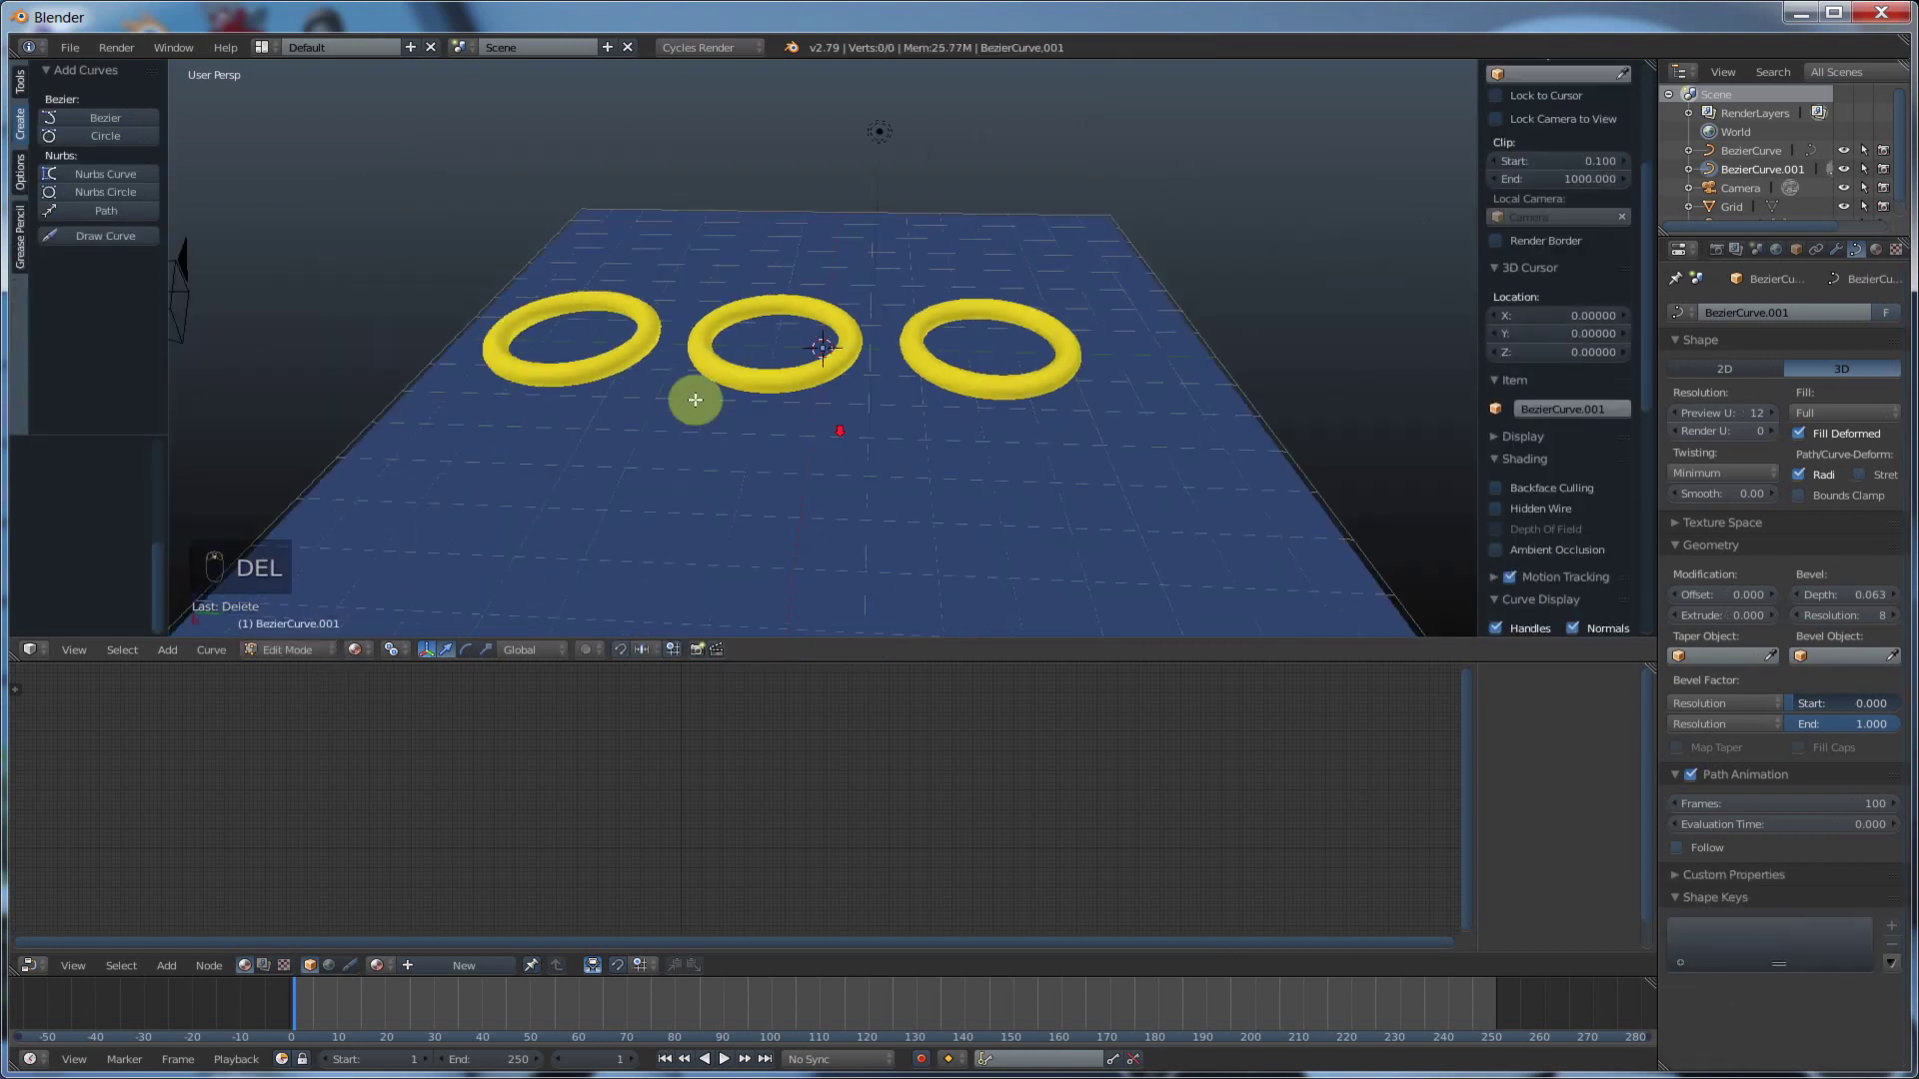
middle_click_drag(743, 389, 720, 402)
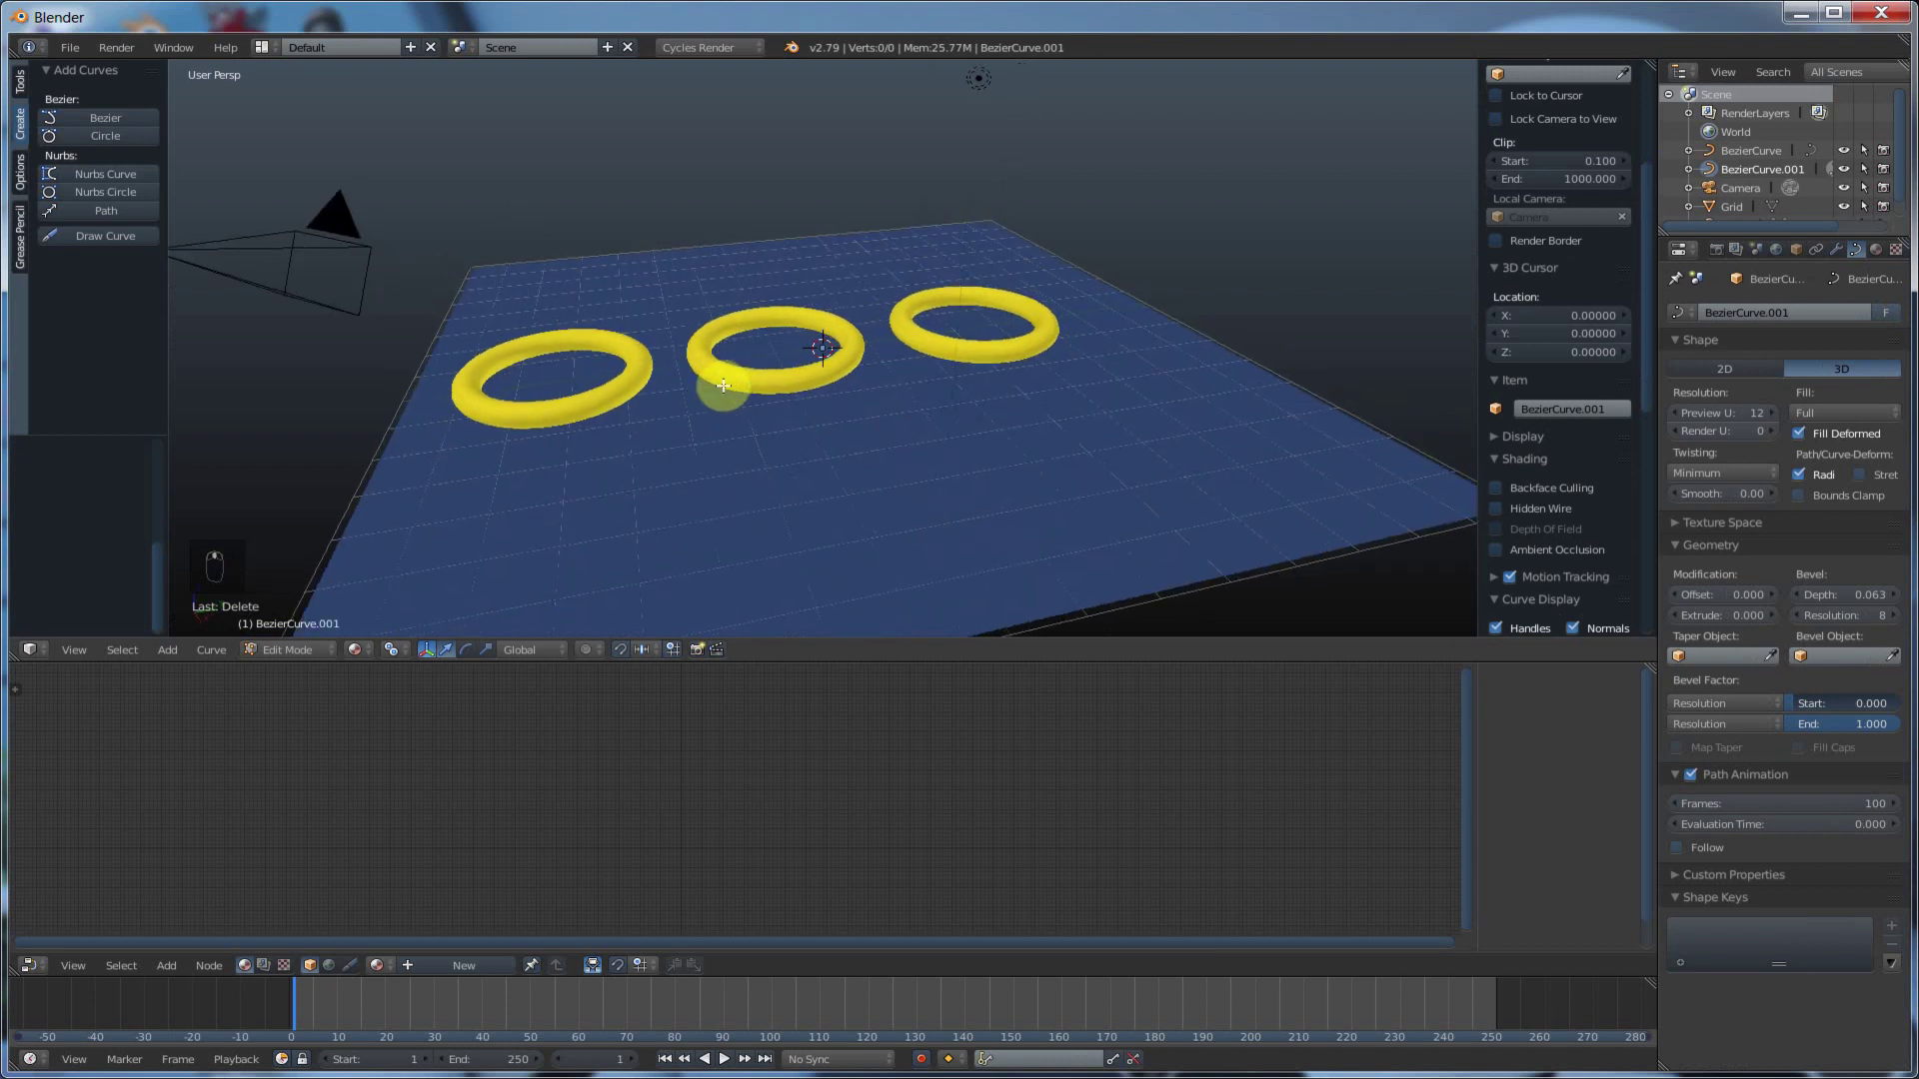
- Set the Draw Curve stroke projection depth to Surface
left_click(98, 228)
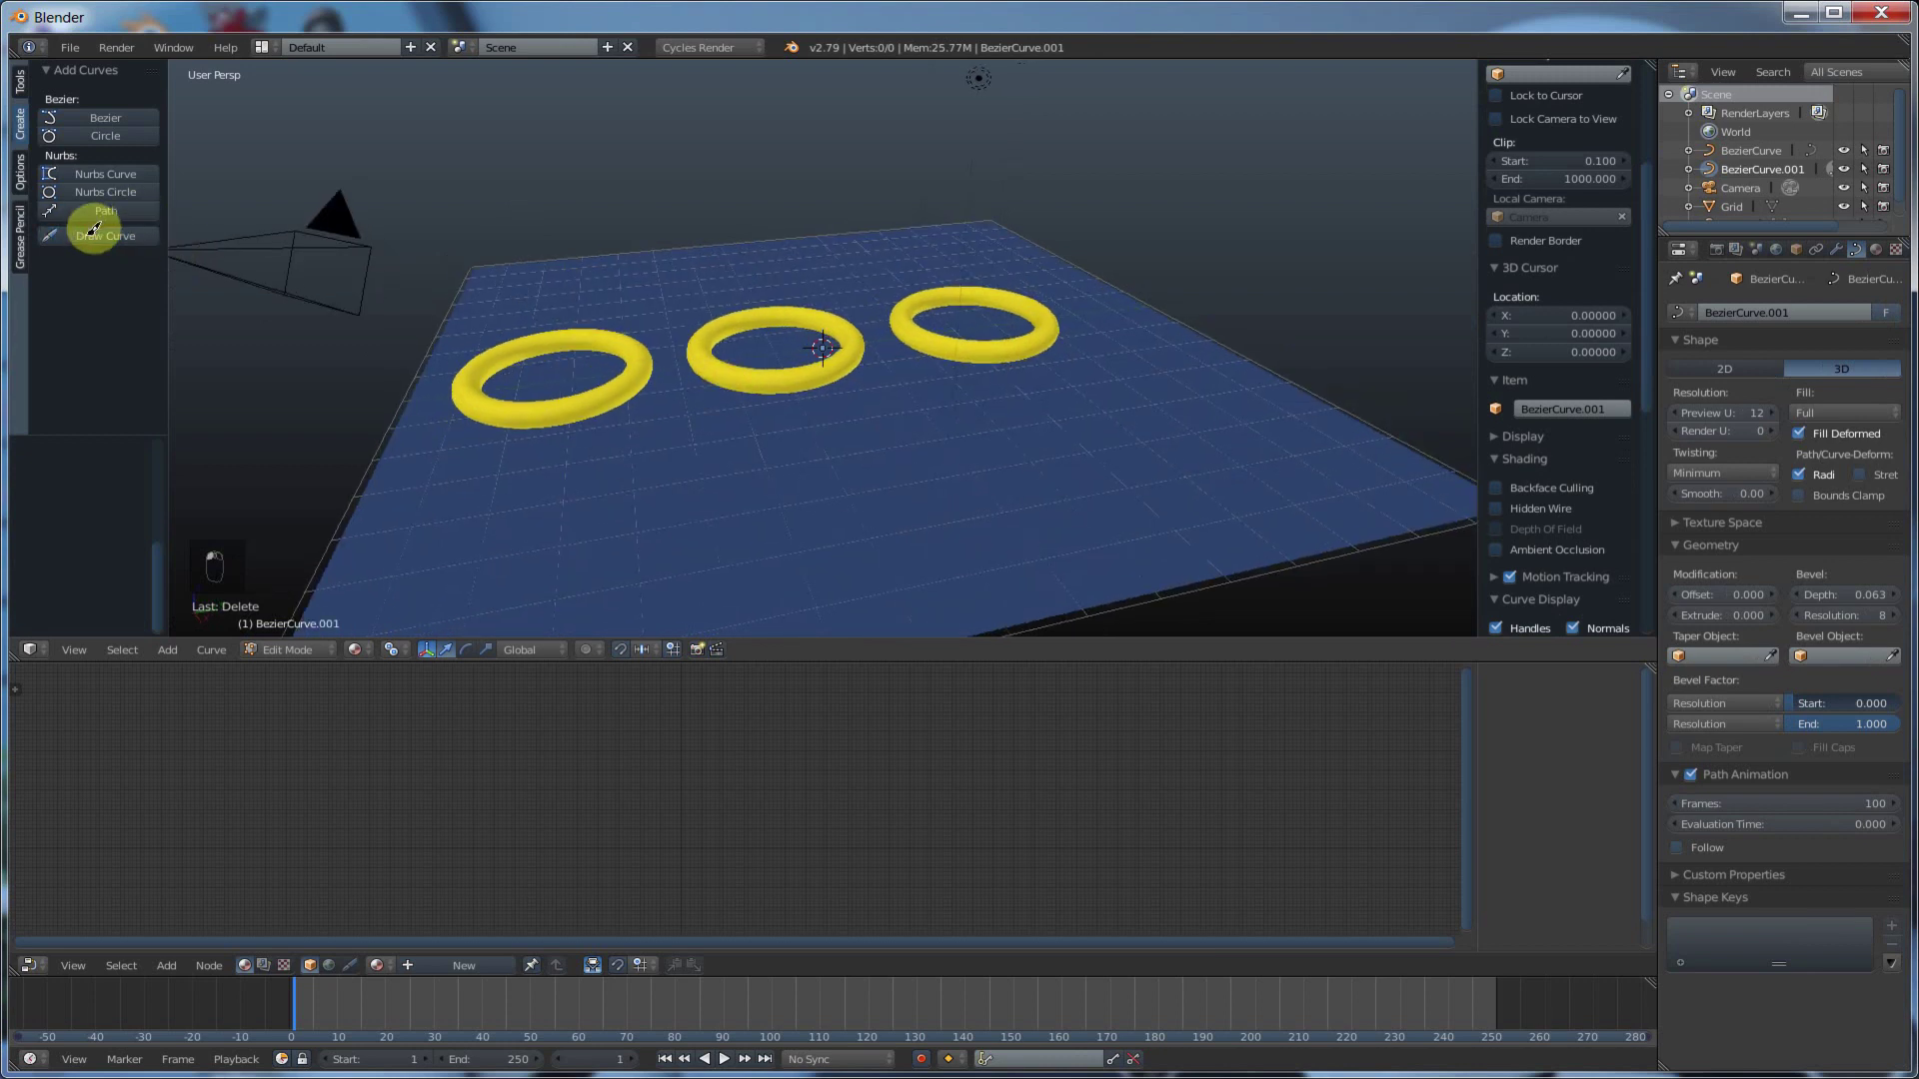
left_click(20, 180)
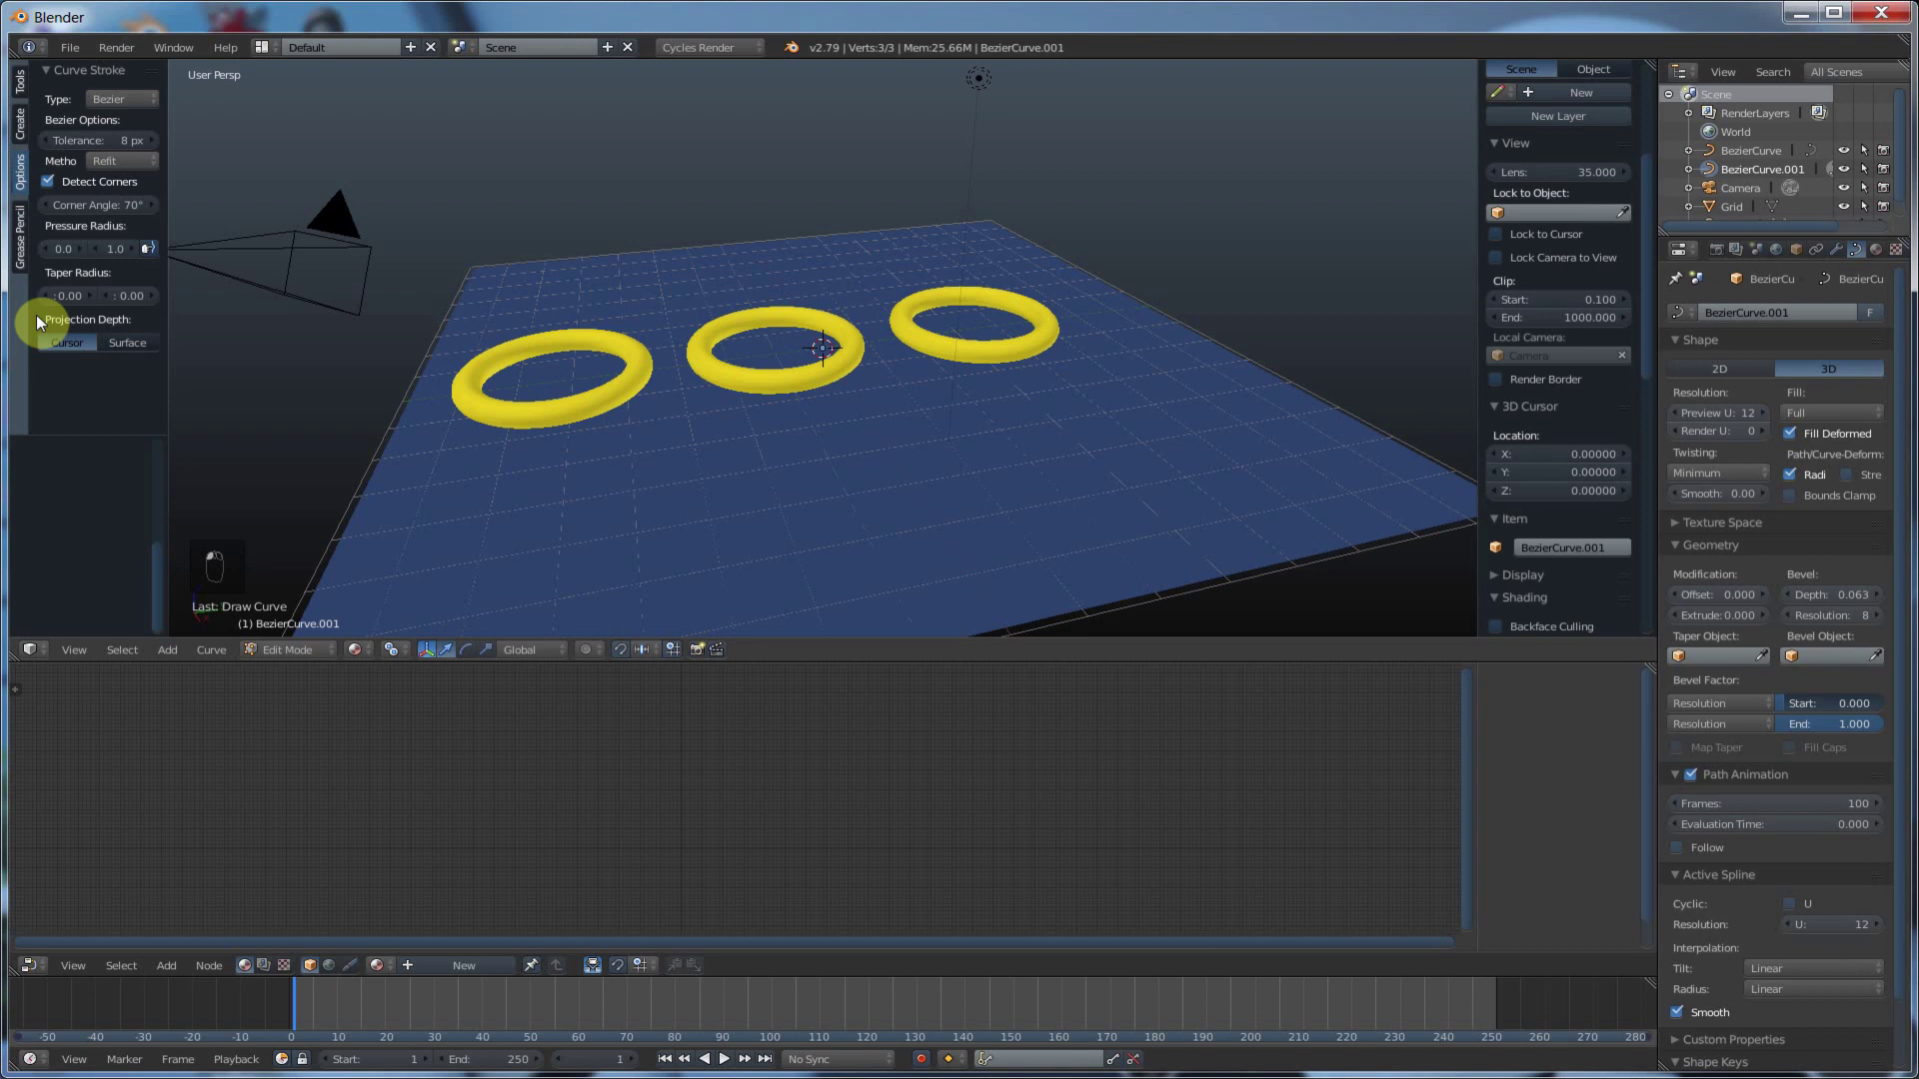
left_click(124, 340)
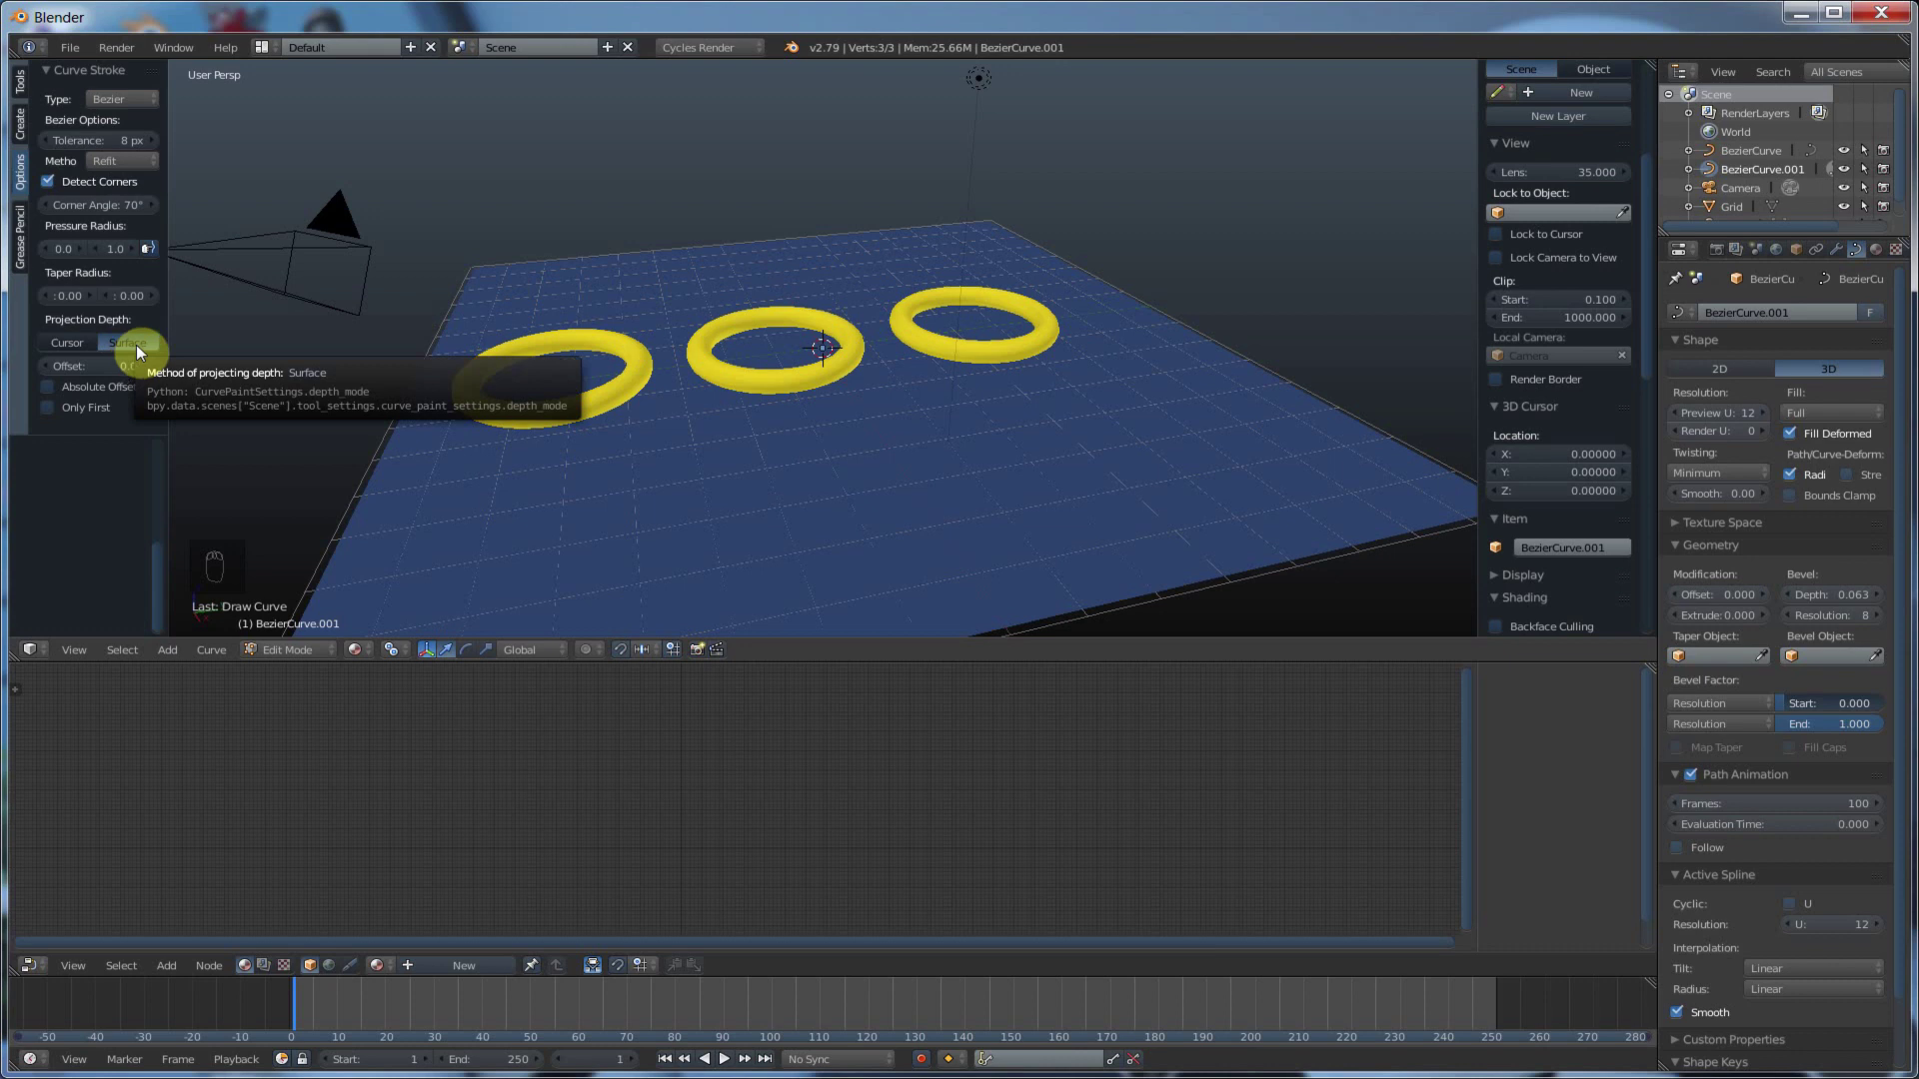
left_click(20, 124)
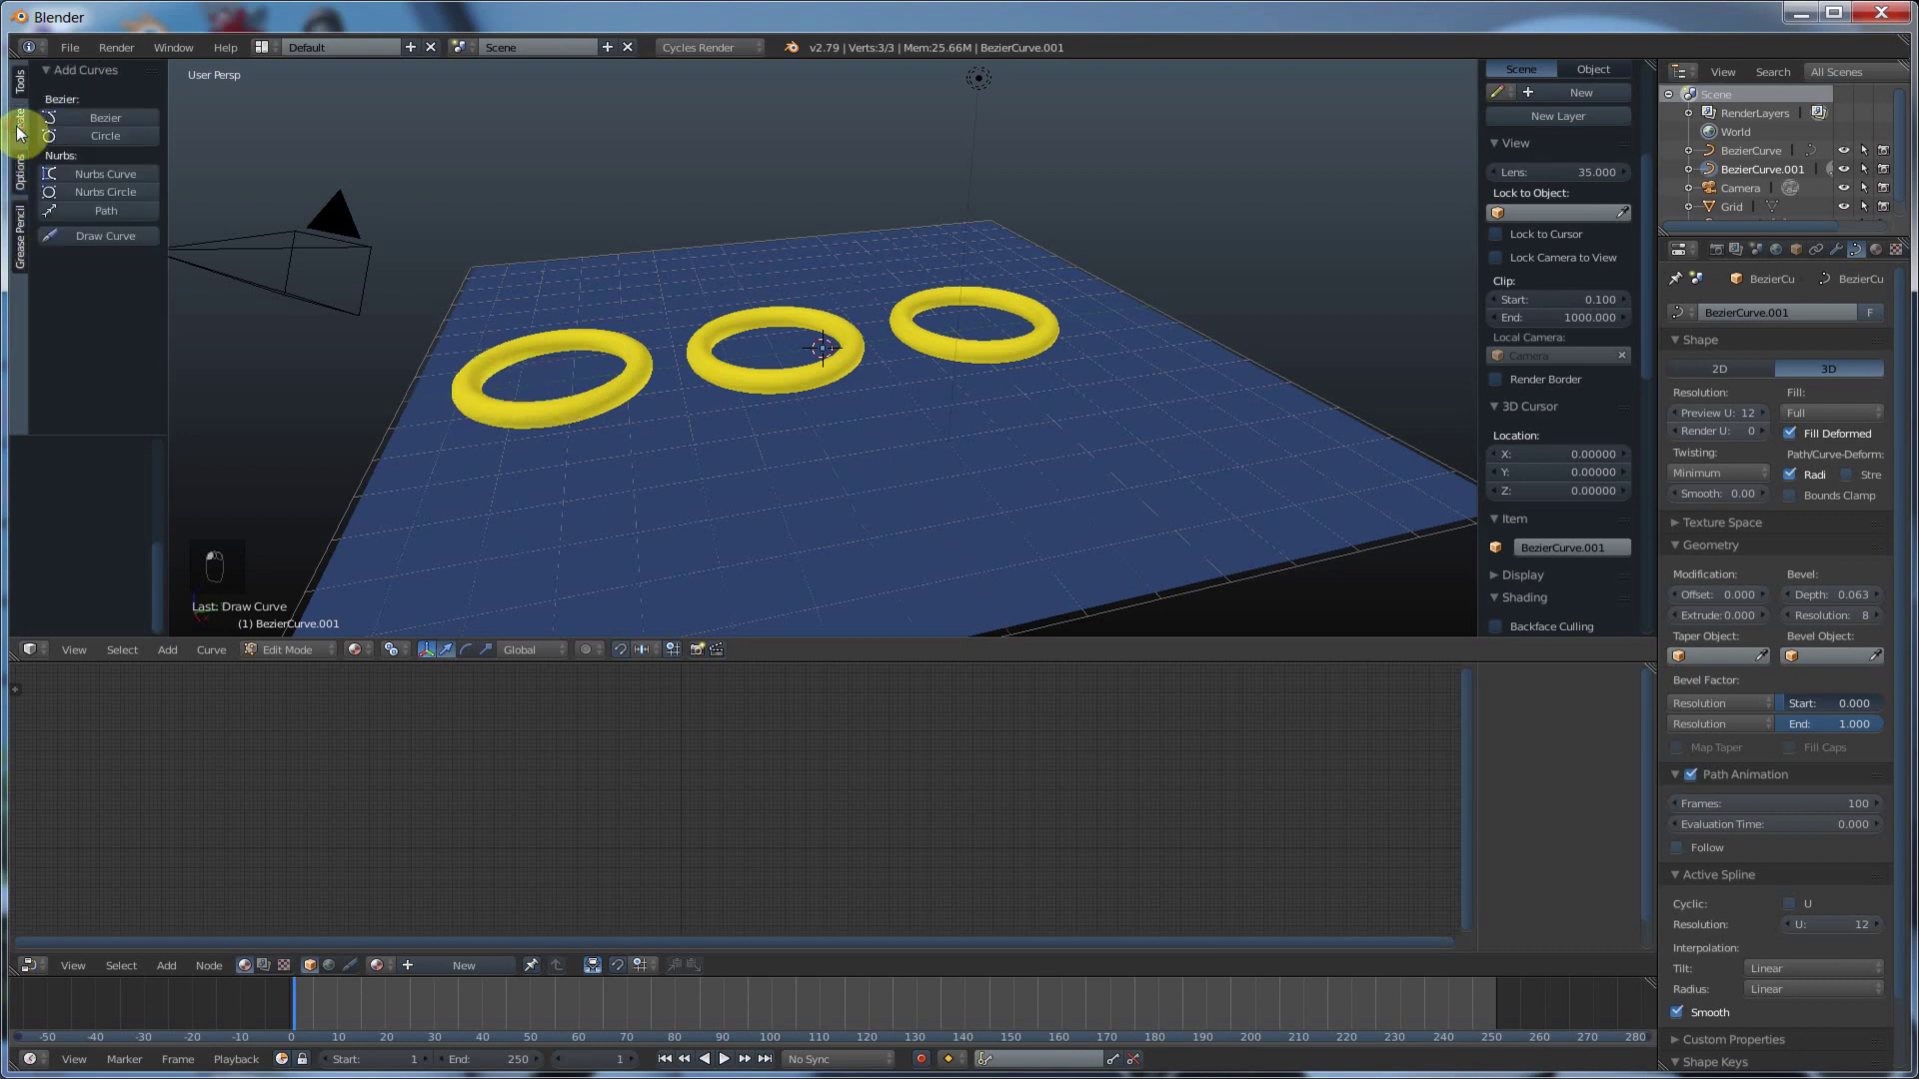
- Draw a freehand curve from lower left through the three rings and raise its bevel depth to 0.188
left_click(98, 234)
mouse_move(443, 455)
left_mouse_down()
mouse_move(482, 374)
mouse_move(590, 354)
mouse_move(656, 403)
mouse_move(721, 403)
mouse_move(806, 292)
mouse_move(914, 265)
mouse_move(1009, 374)
mouse_move(1105, 416)
left_mouse_up()
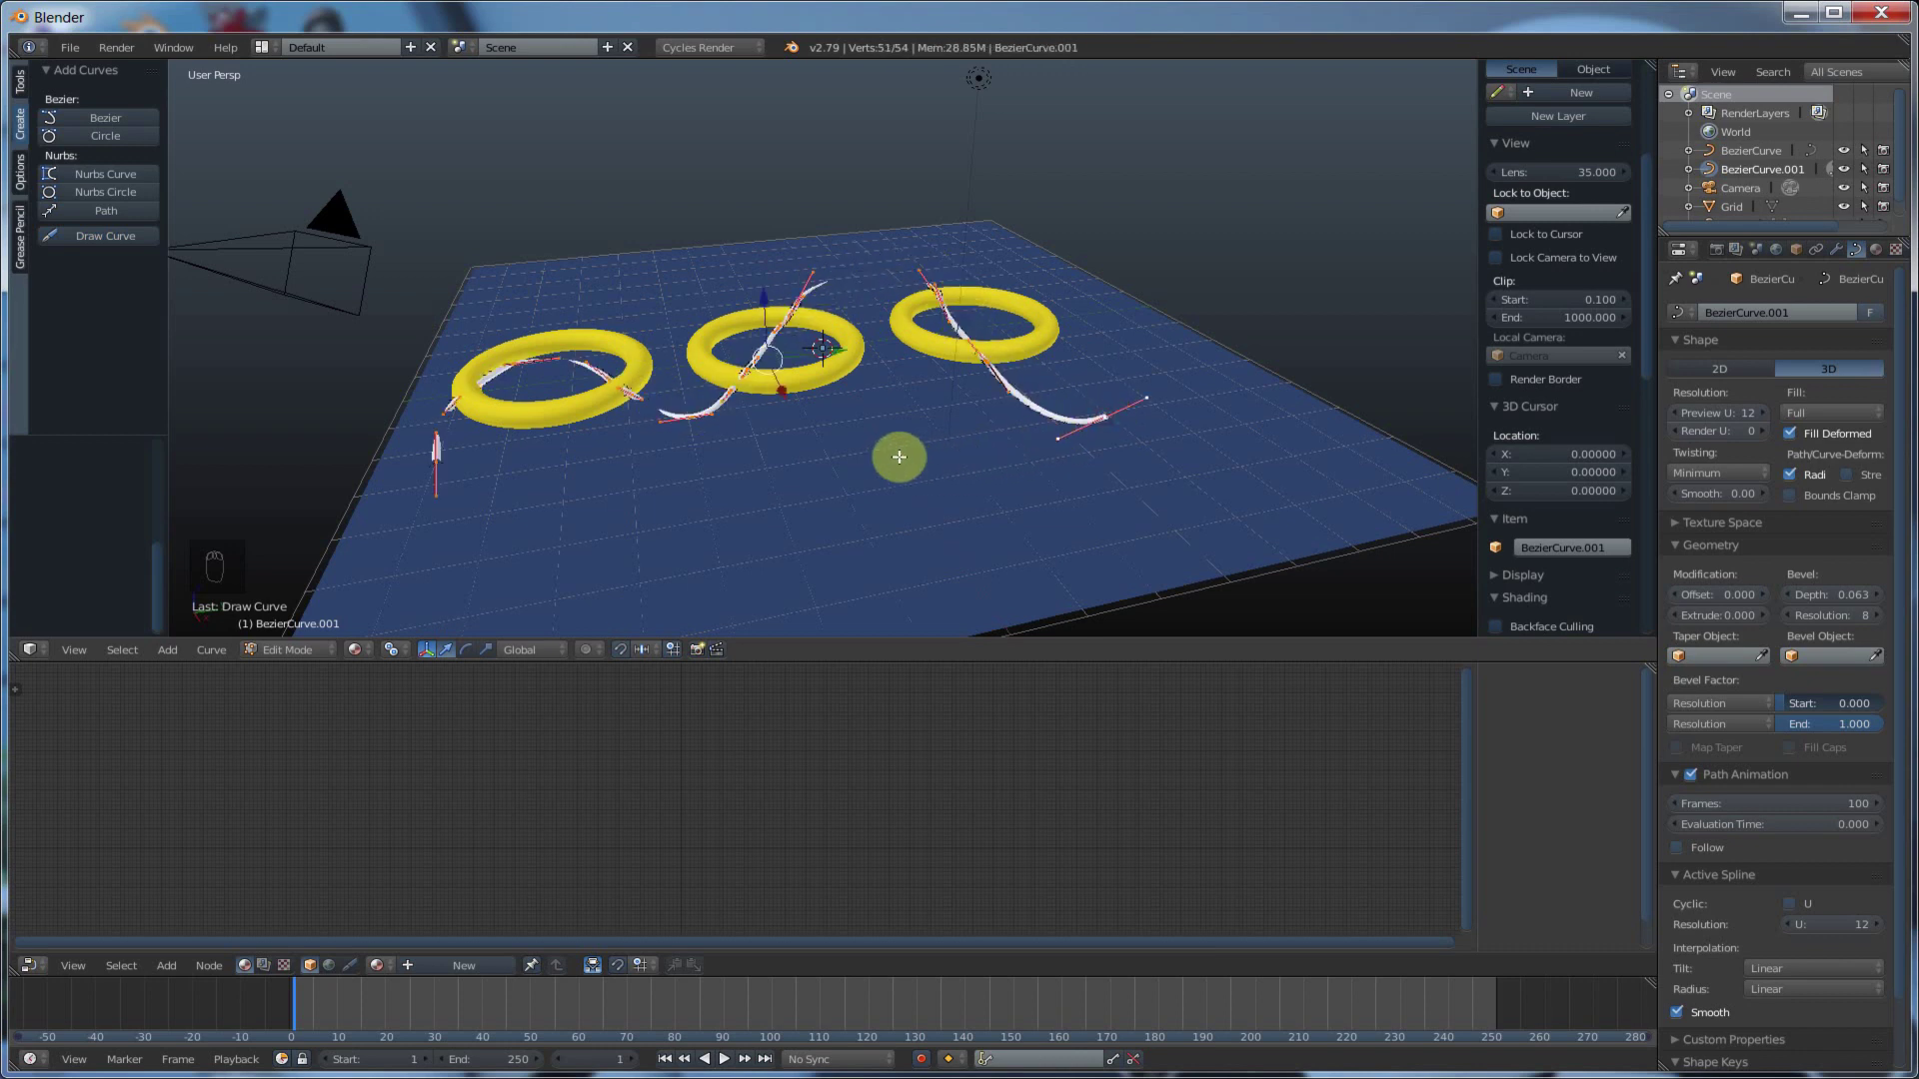
middle_click_drag(904, 456, 676, 482)
scroll(939, 455, "up", 4)
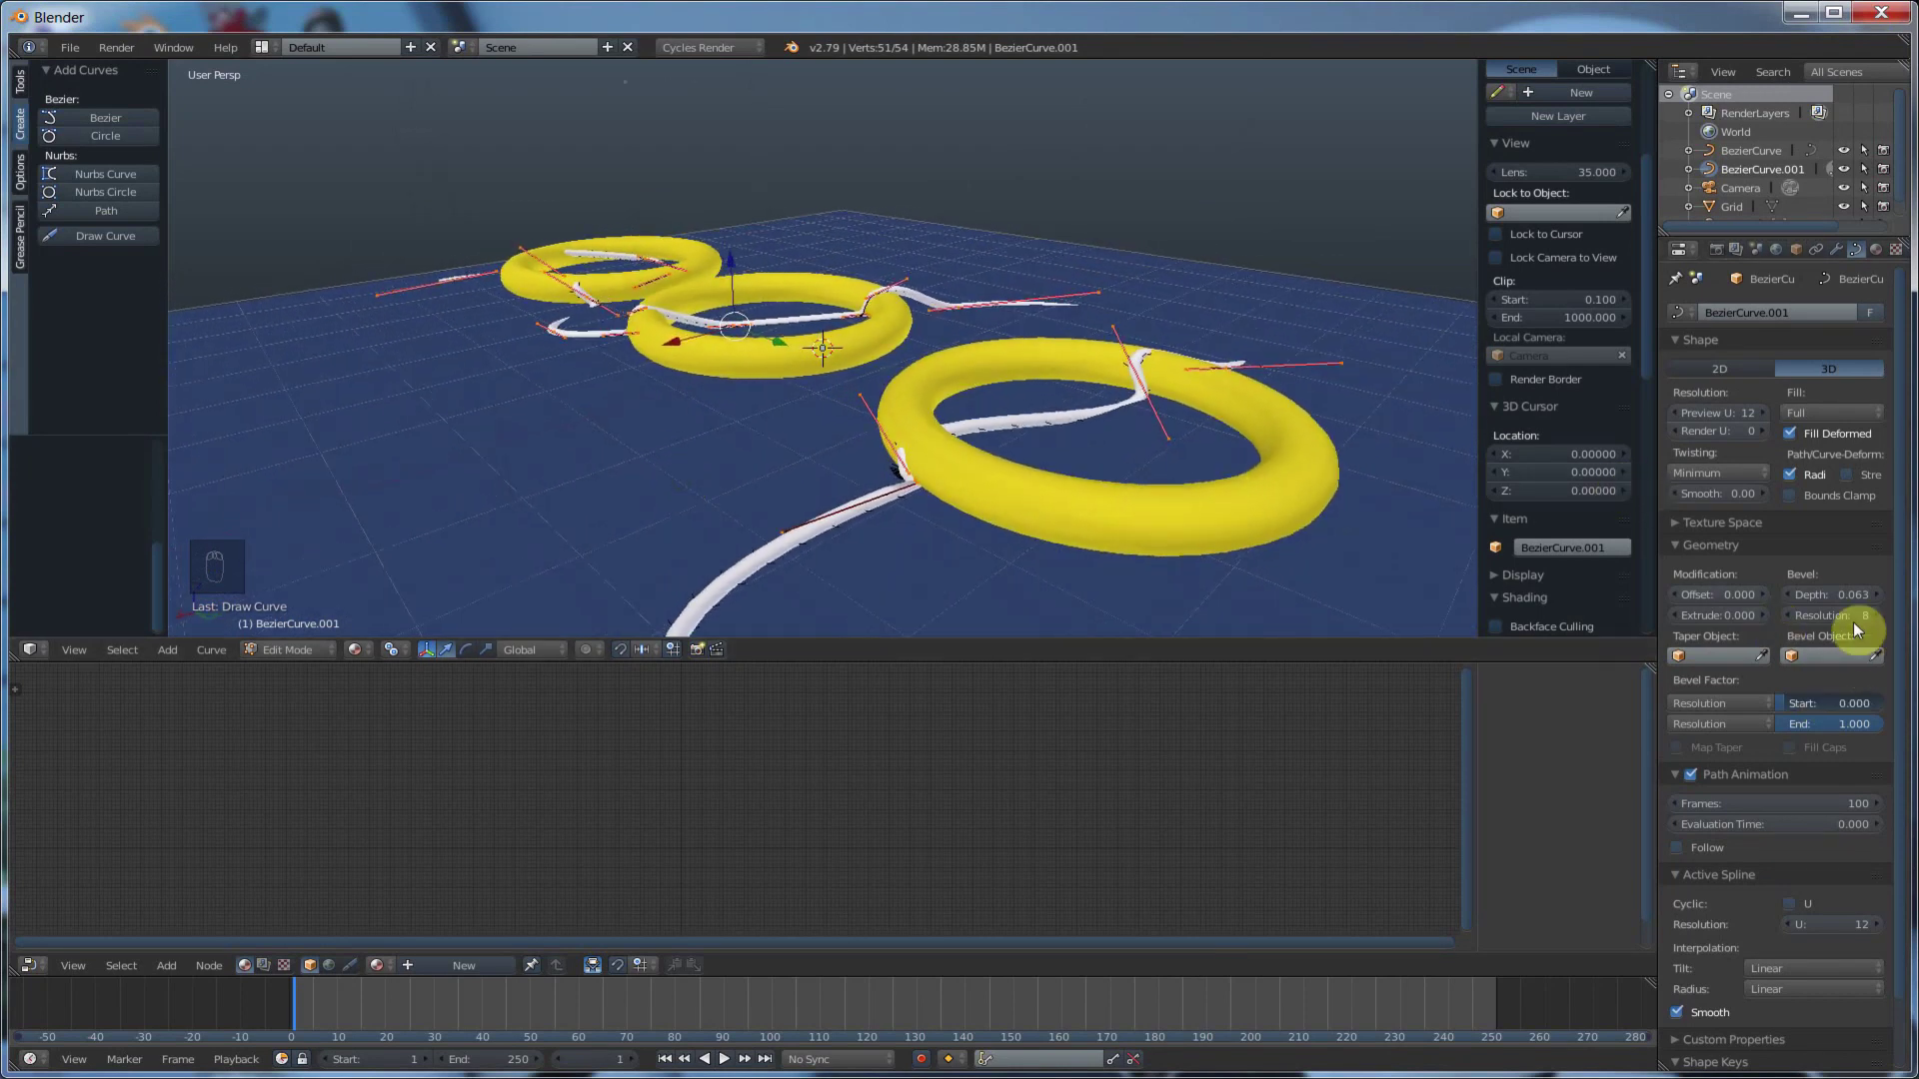
mouse_move(1832, 595)
left_mouse_down()
mouse_move(1885, 595)
mouse_move(1835, 591)
mouse_move(1860, 595)
left_mouse_up()
middle_click_drag(1000, 350, 612, 433)
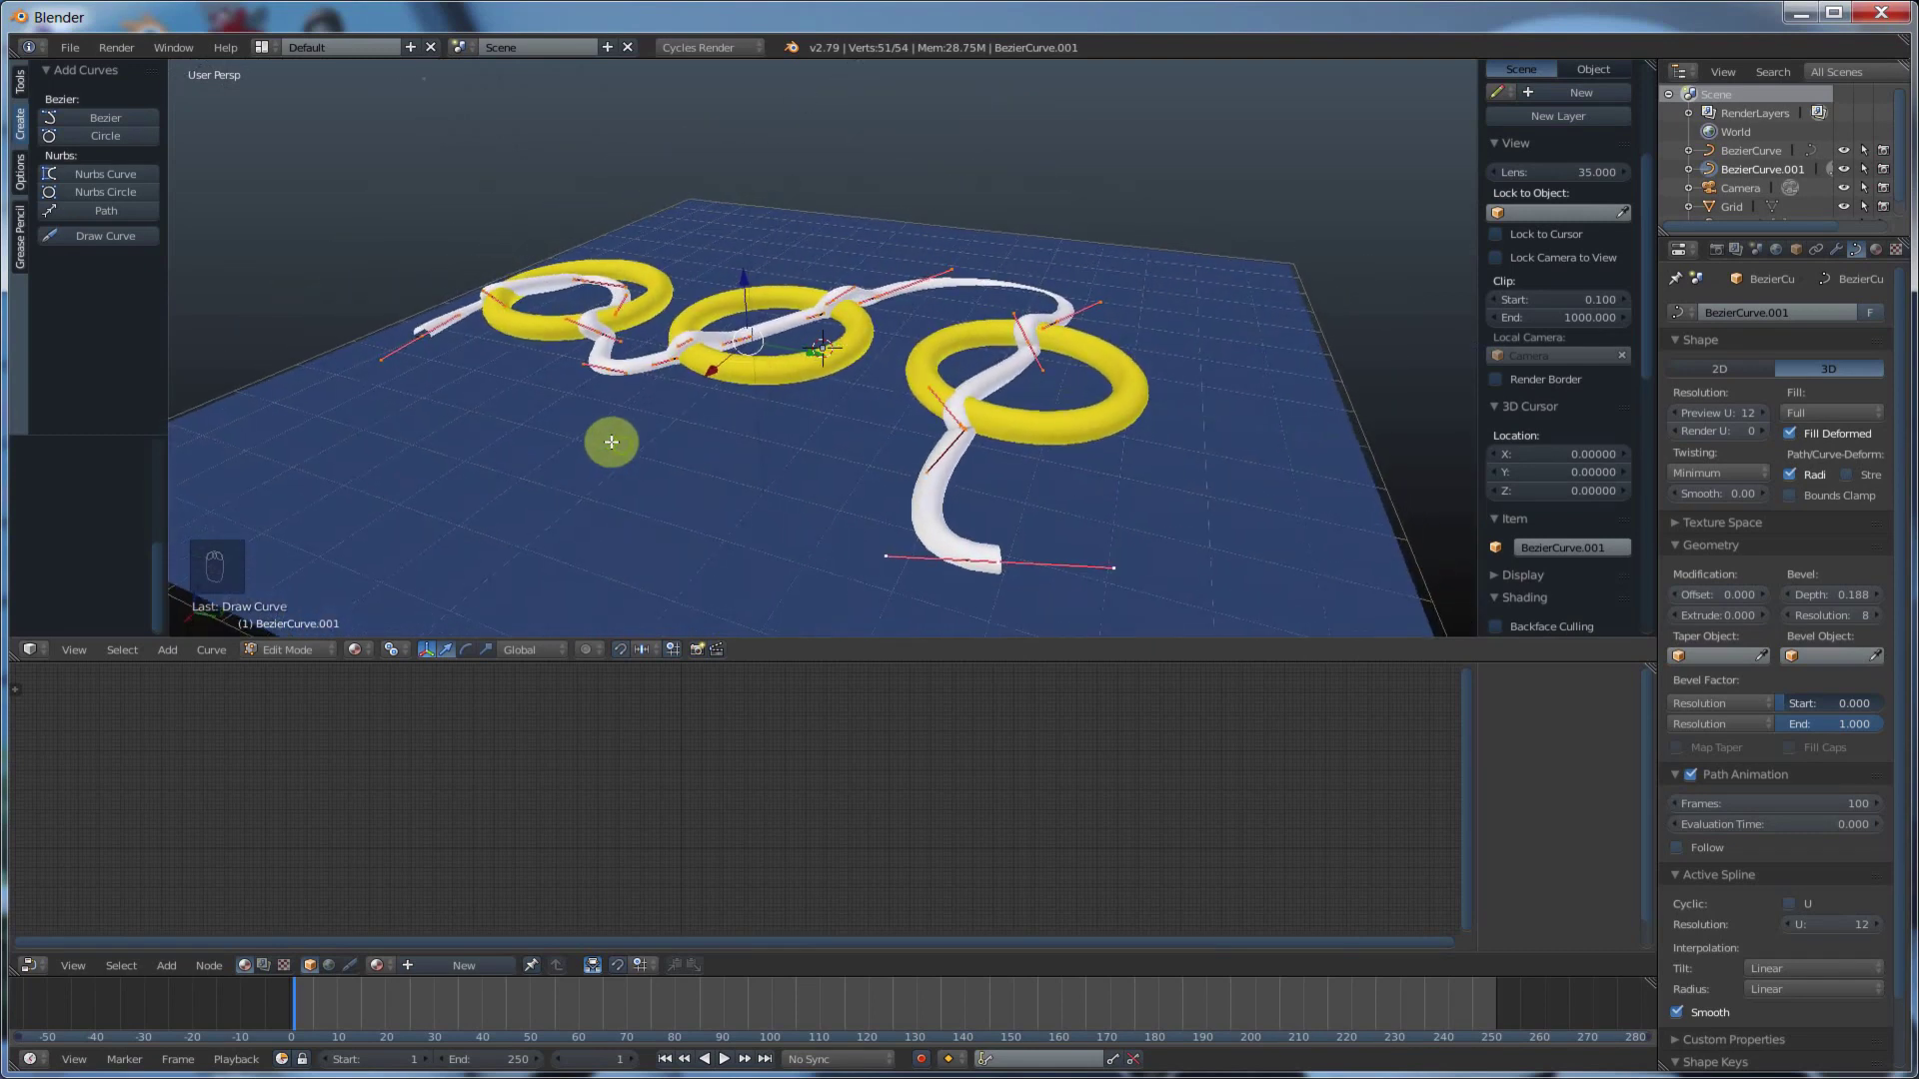
- Review the freehand drawing options and curve stroke type choices while viewing the rings
left_click(24, 185)
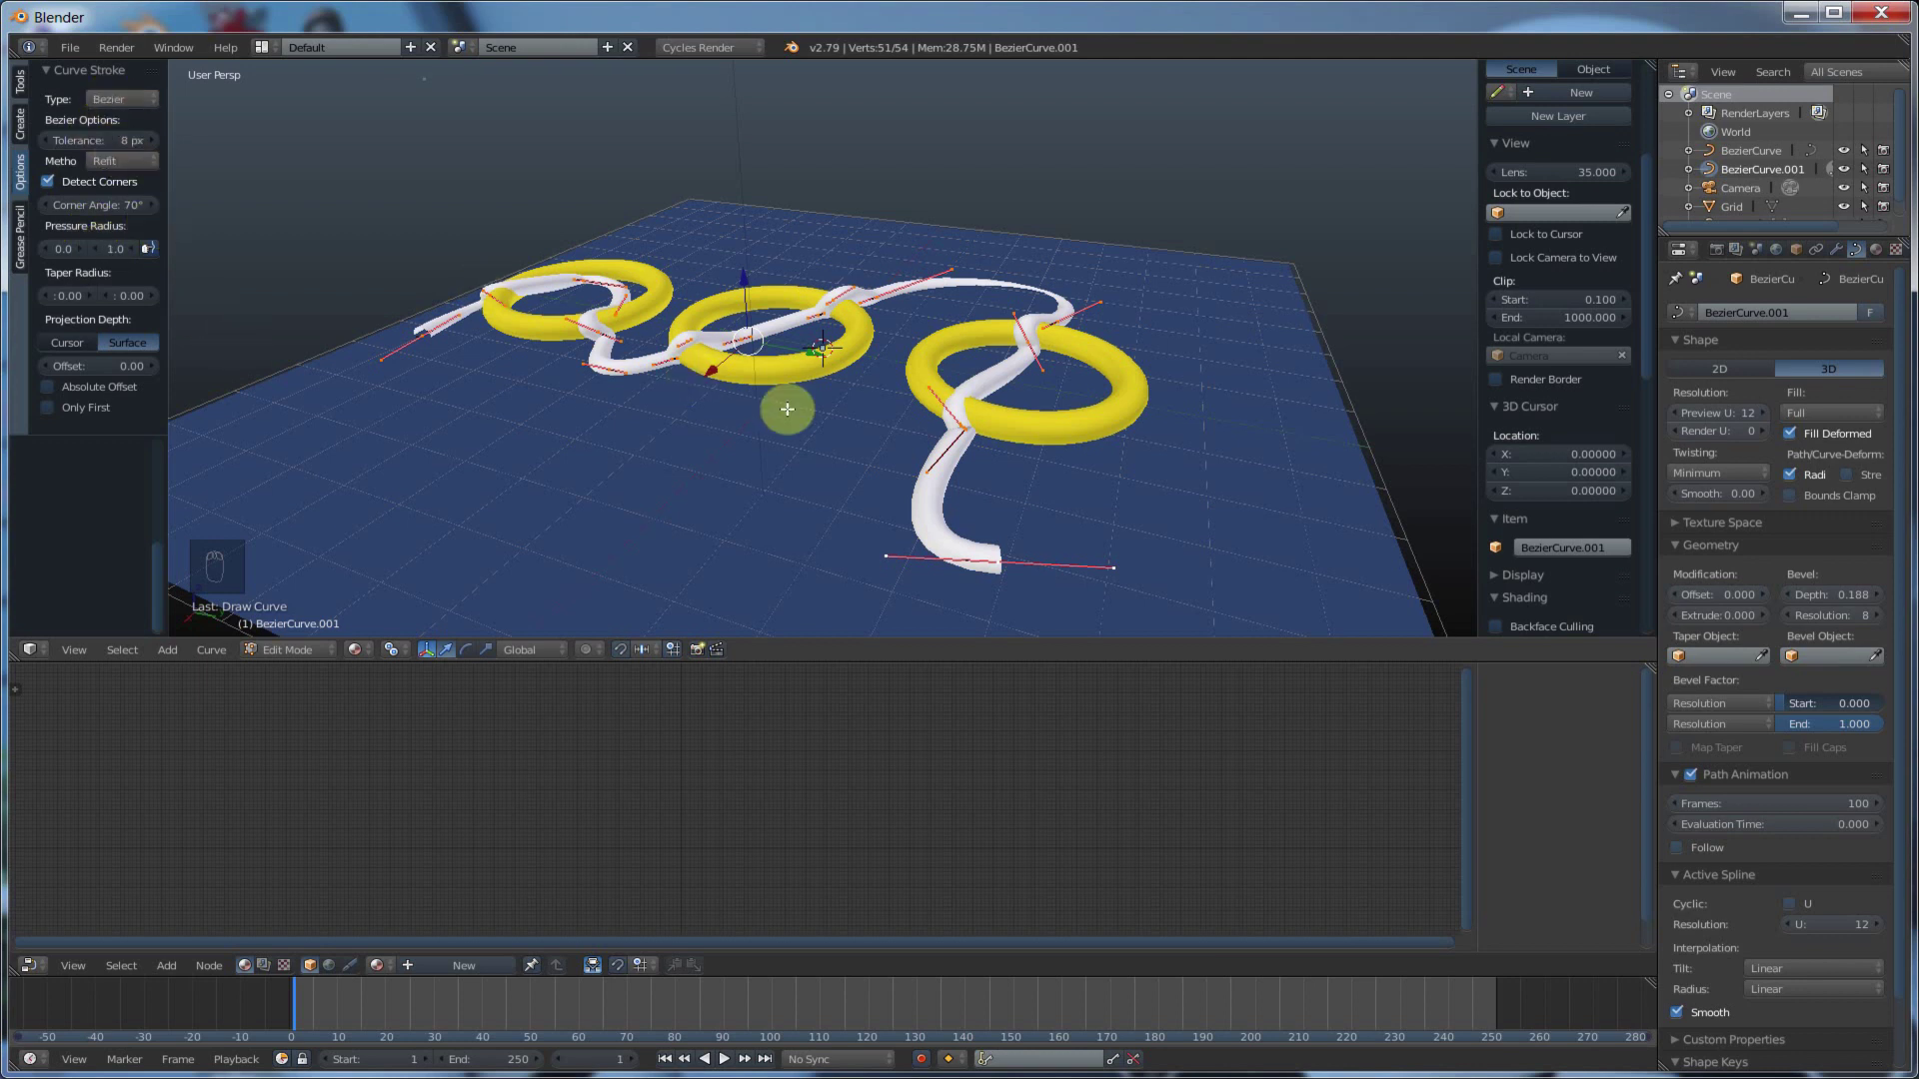
left_click(116, 102)
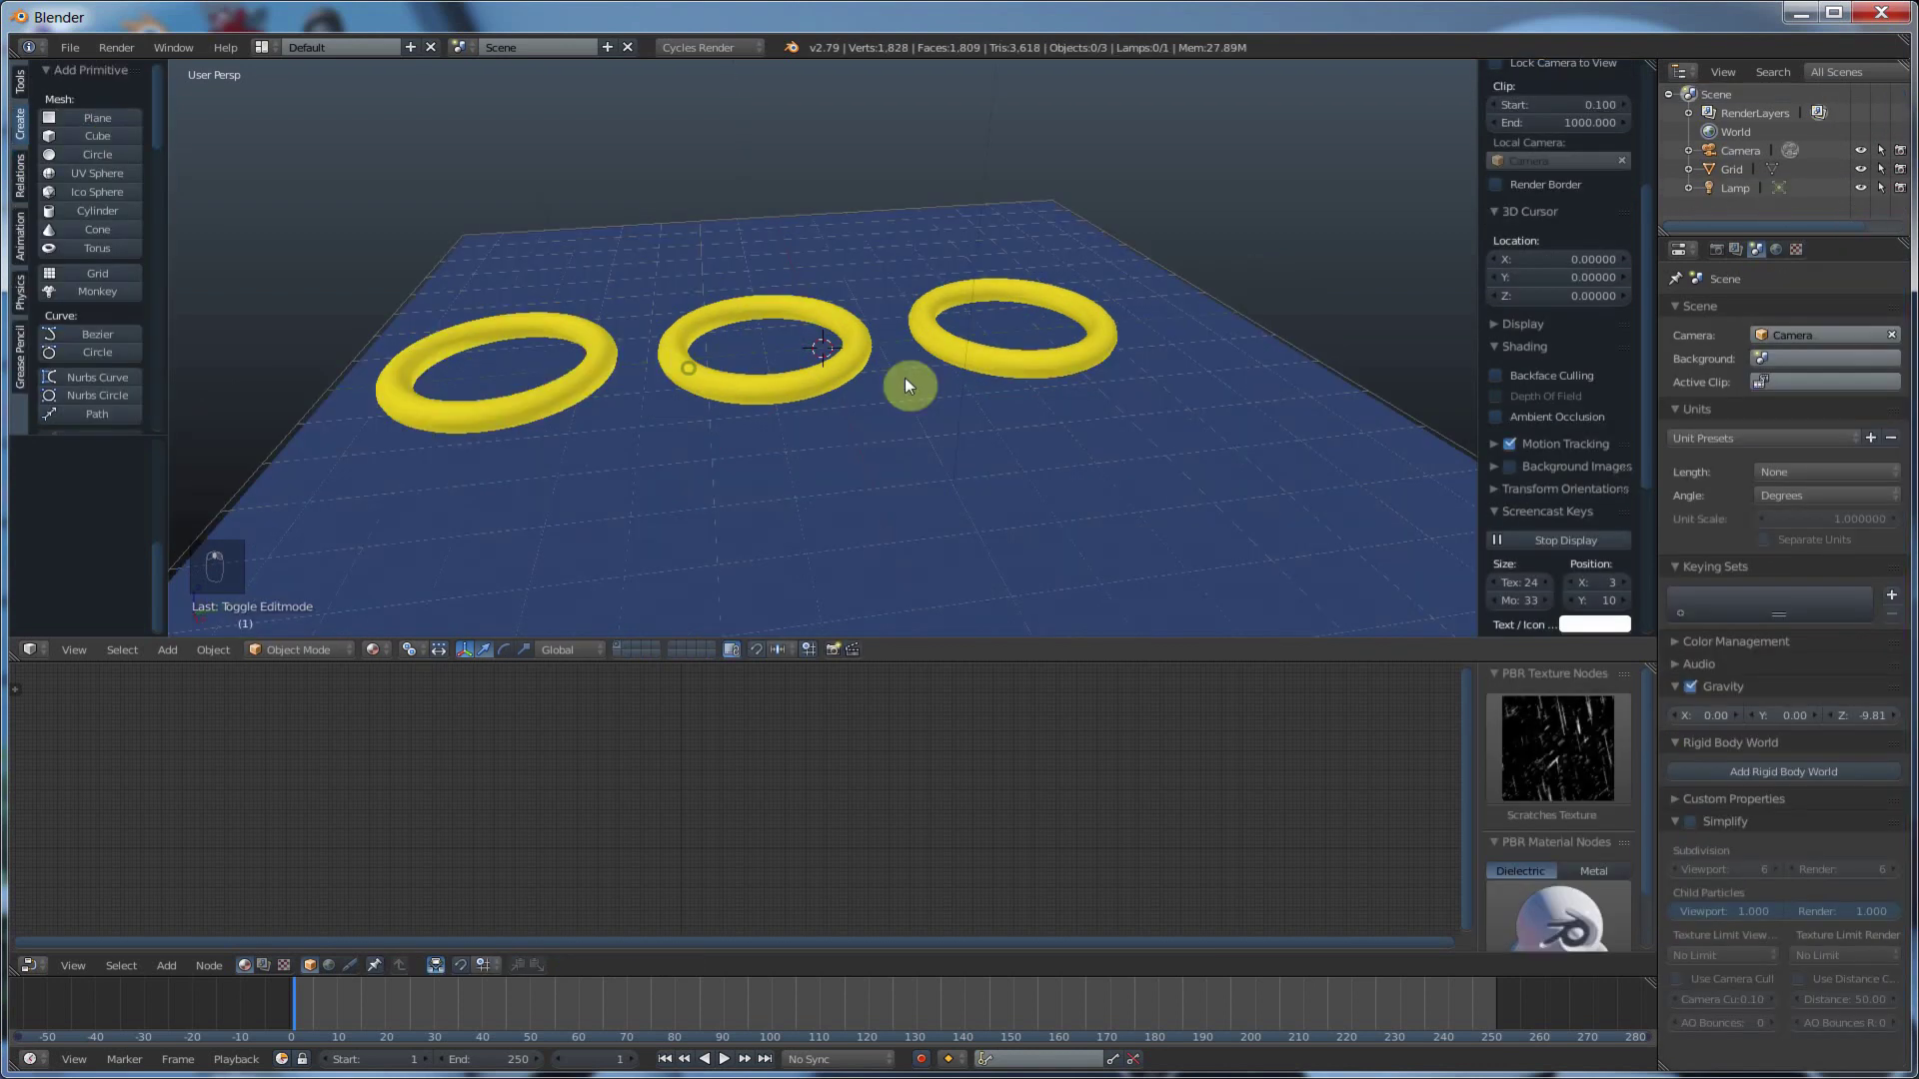
mouse_move(904, 378)
middle_mouse_down()
mouse_move(962, 370)
mouse_move(862, 376)
mouse_move(912, 371)
middle_mouse_up()
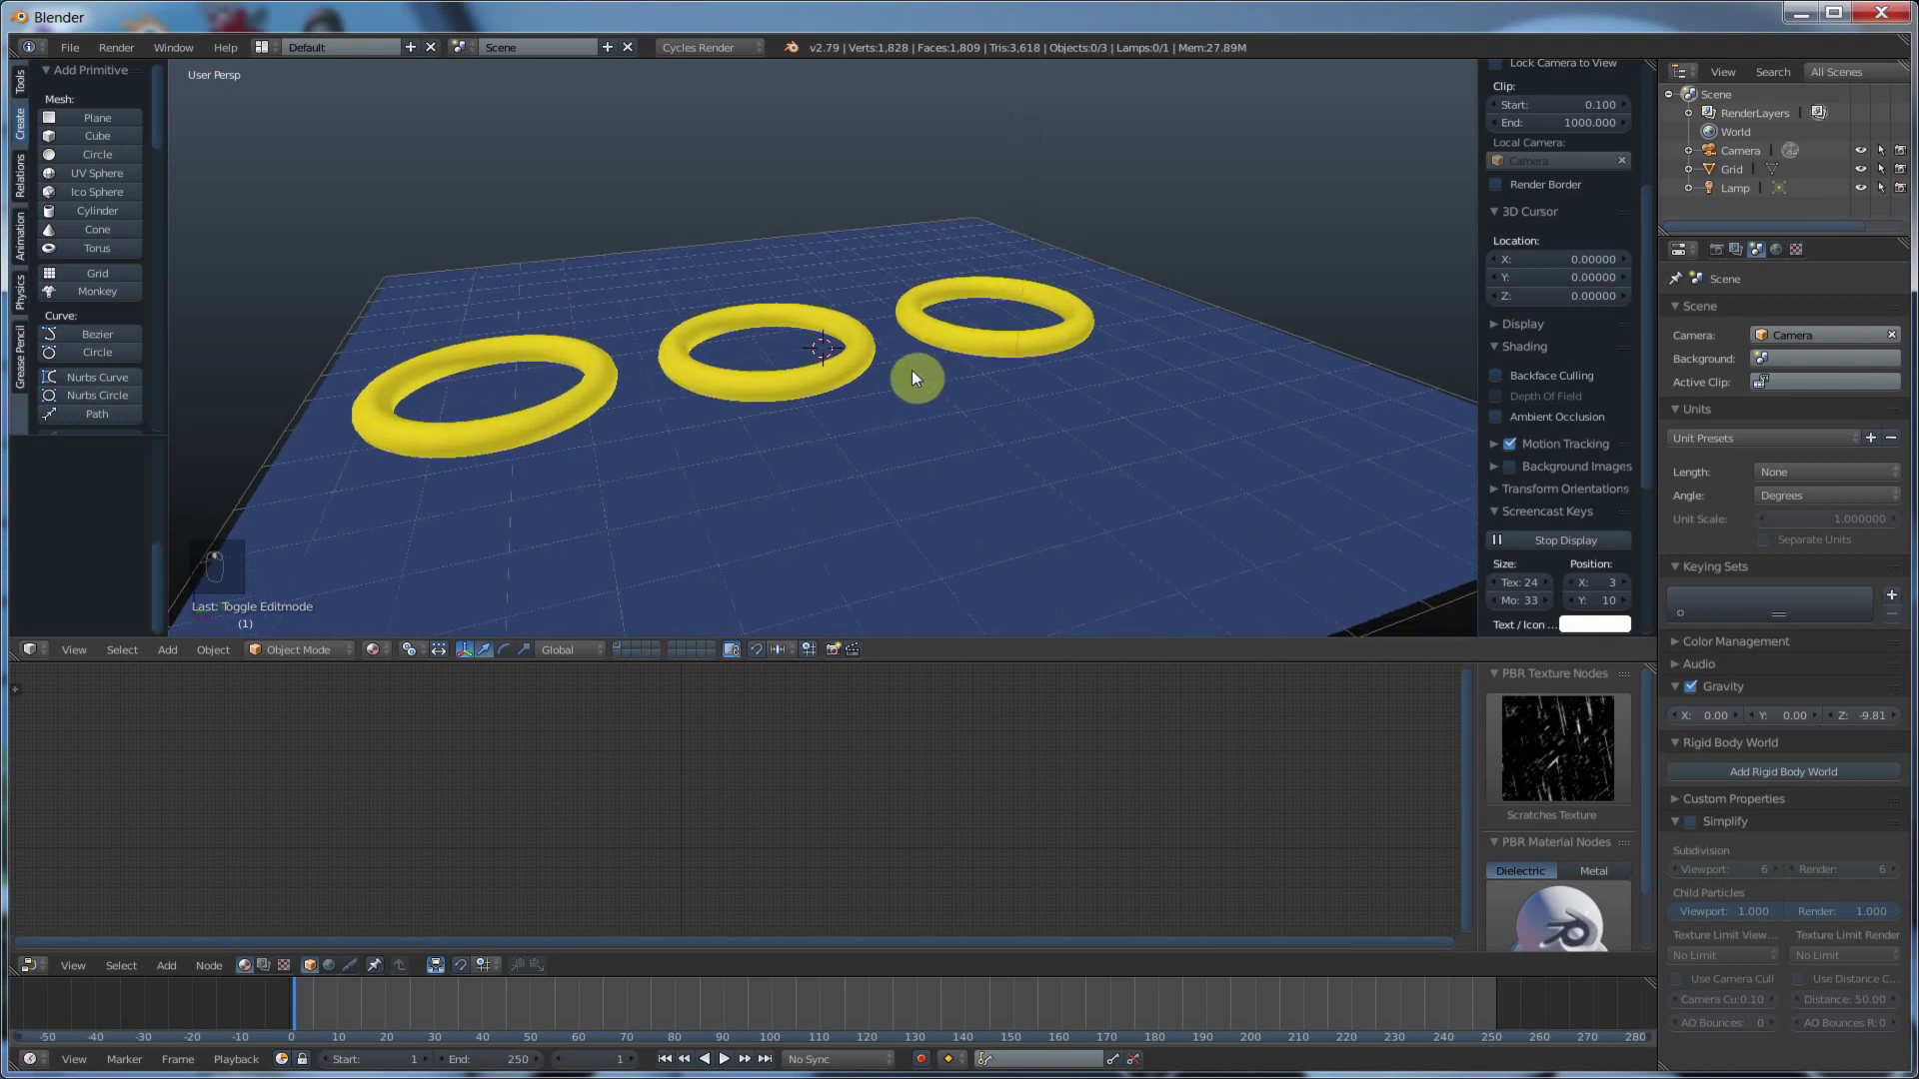
- Select the grid, add a UV sphere at the middle ring, and scale it to 1.684
right_click(578, 404)
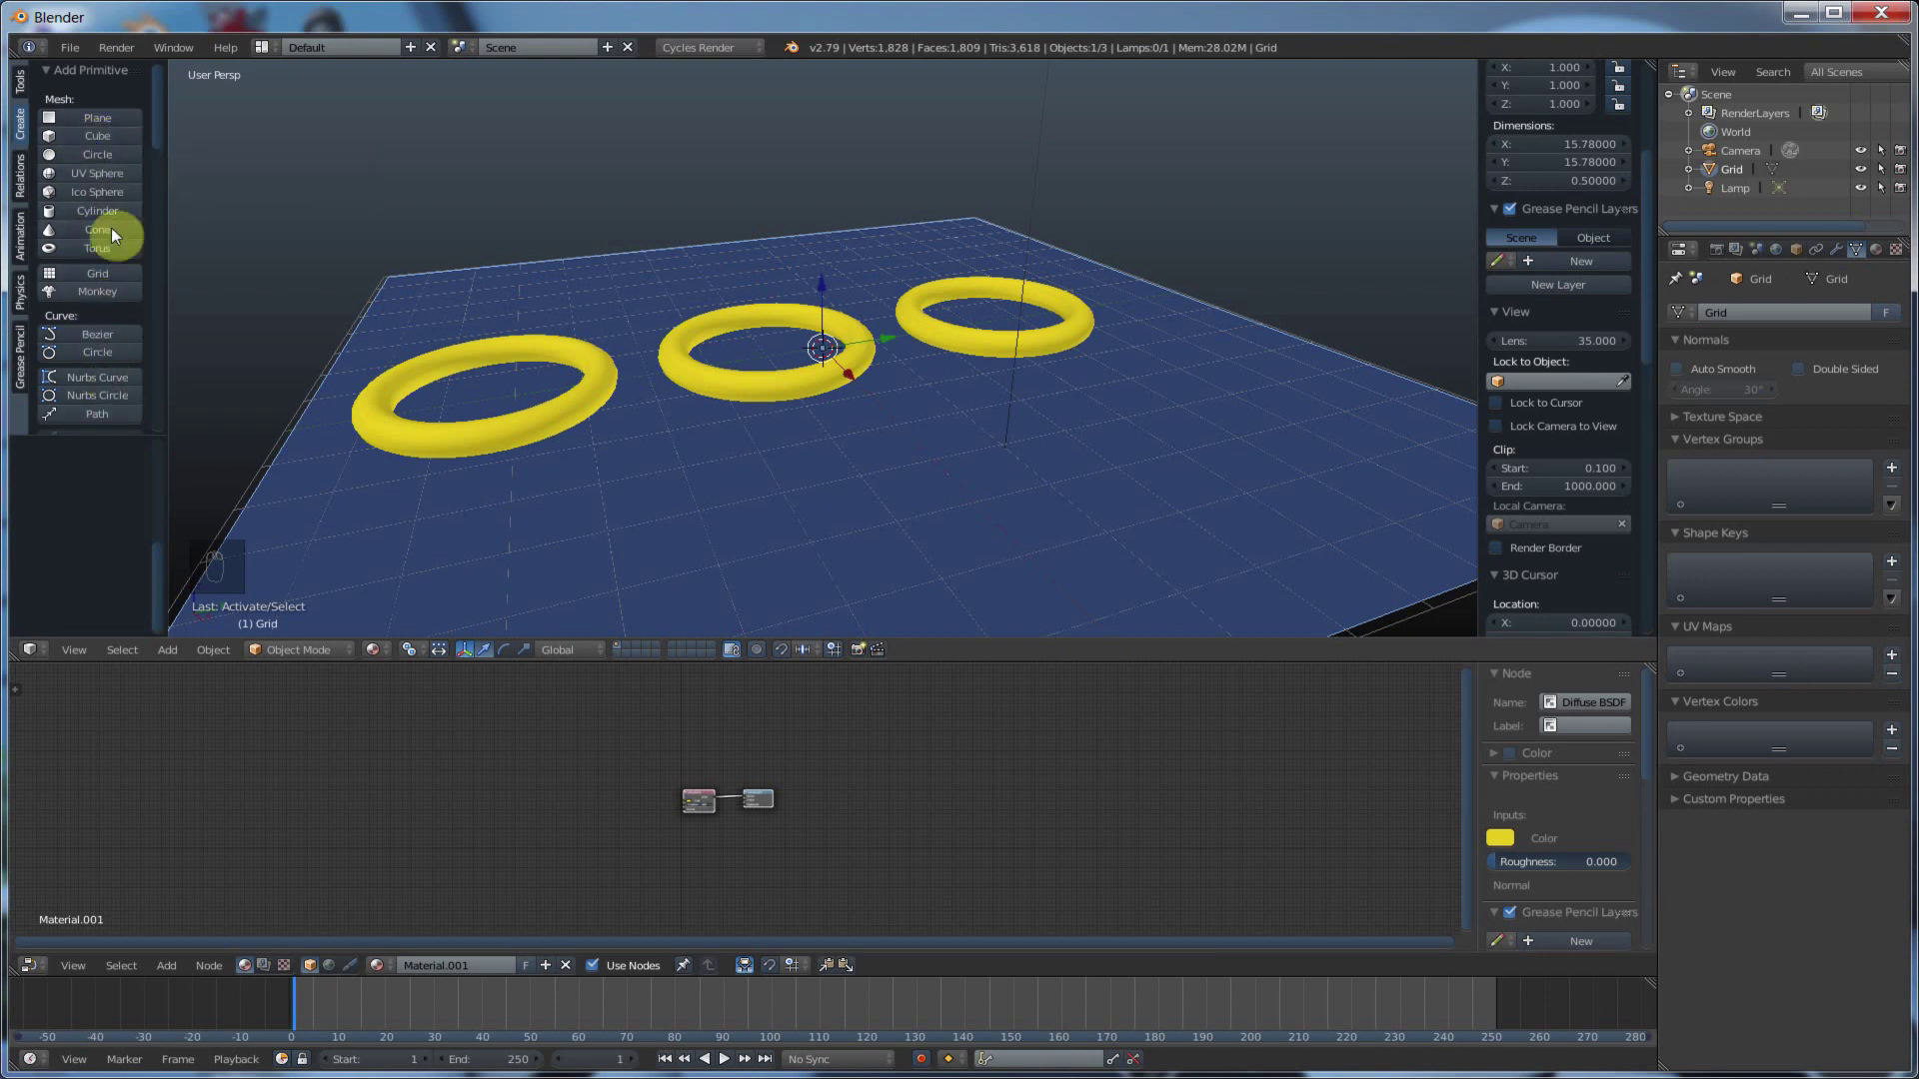
left_click(108, 175)
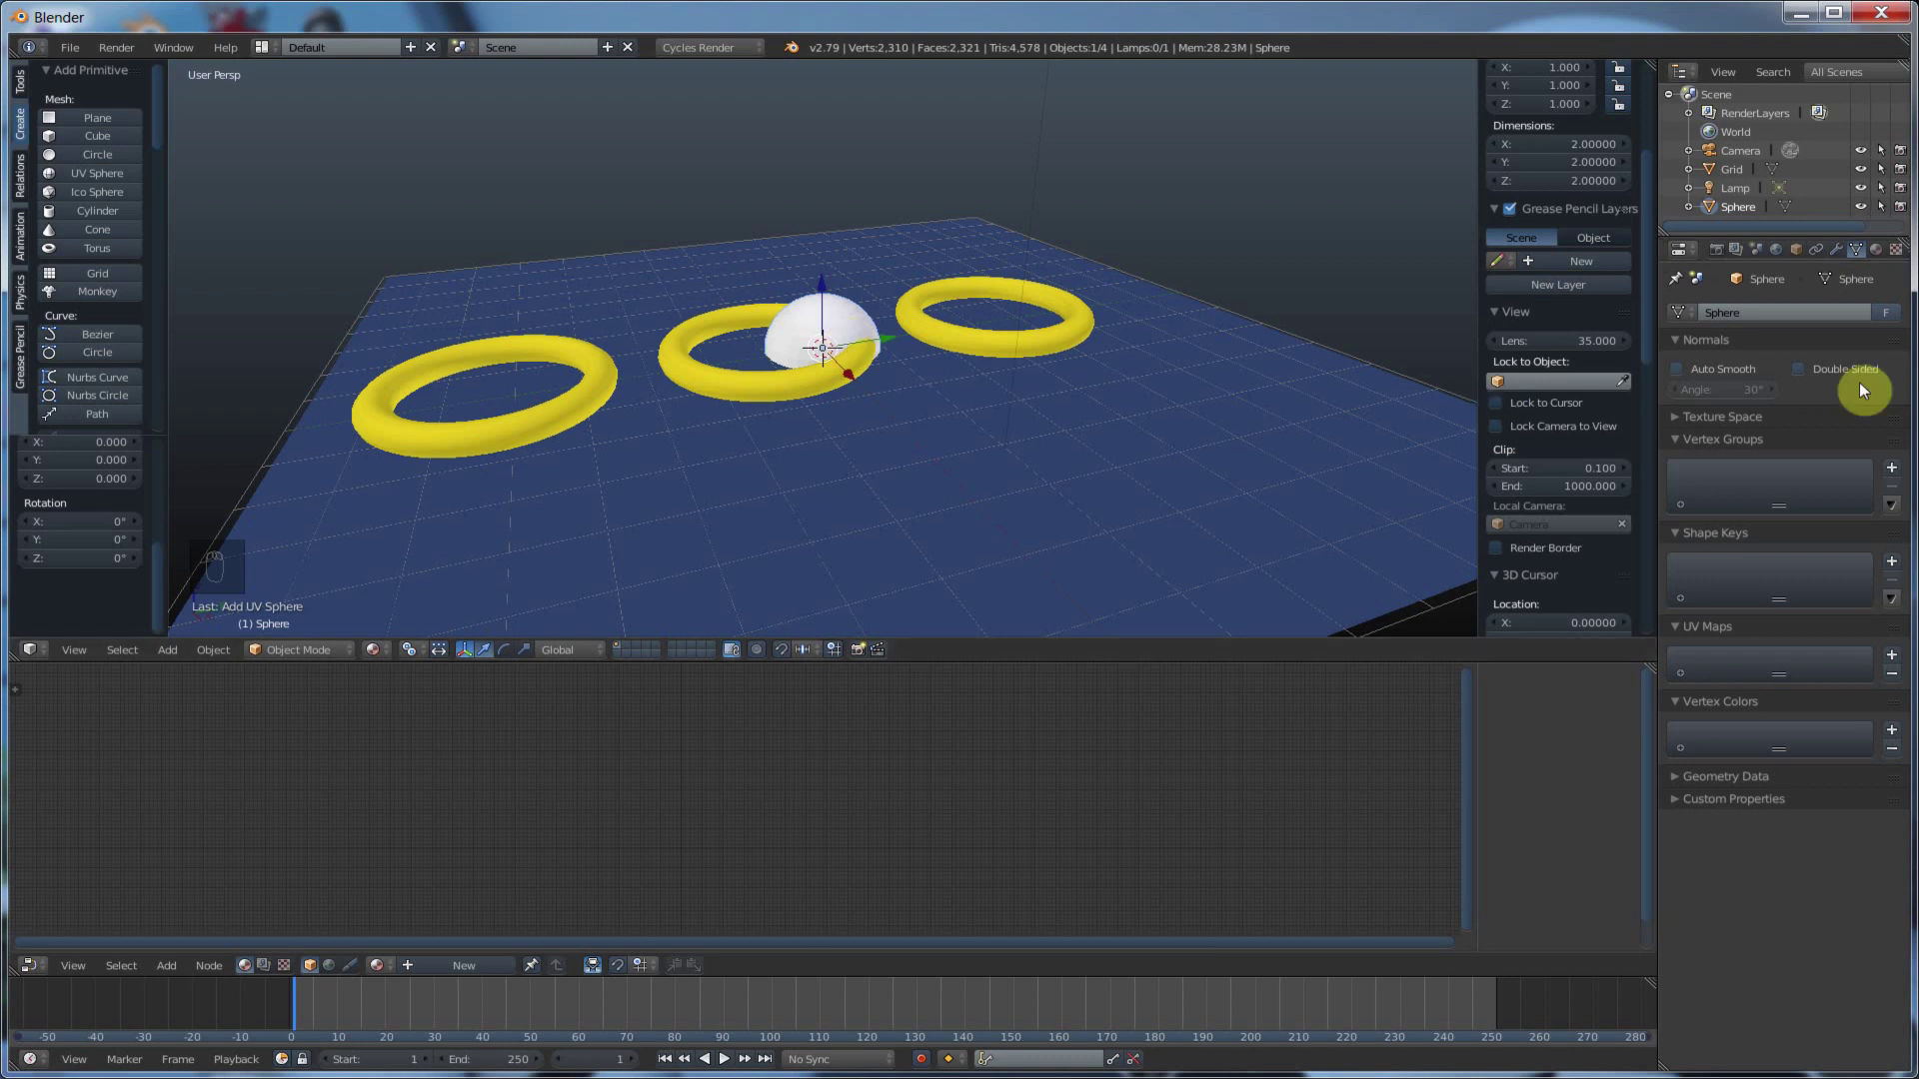
key("s")
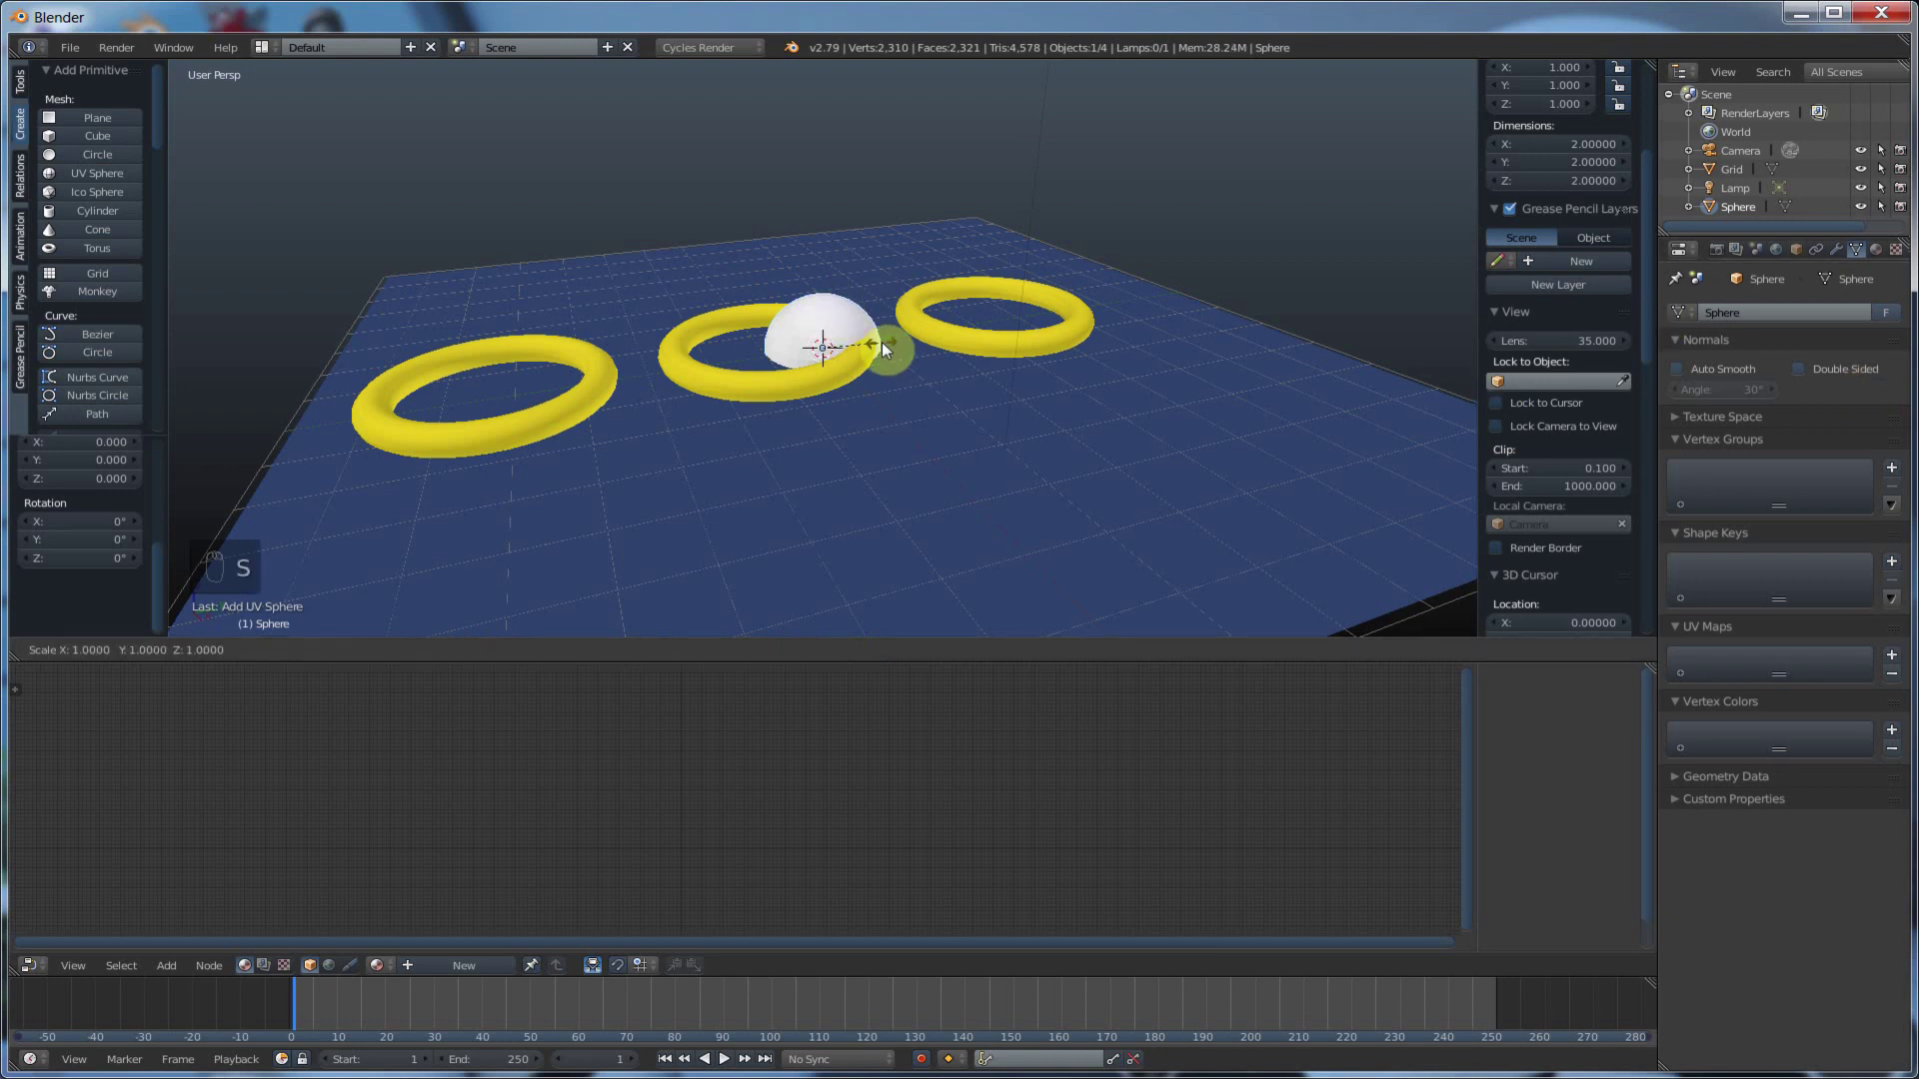
left_click(918, 322)
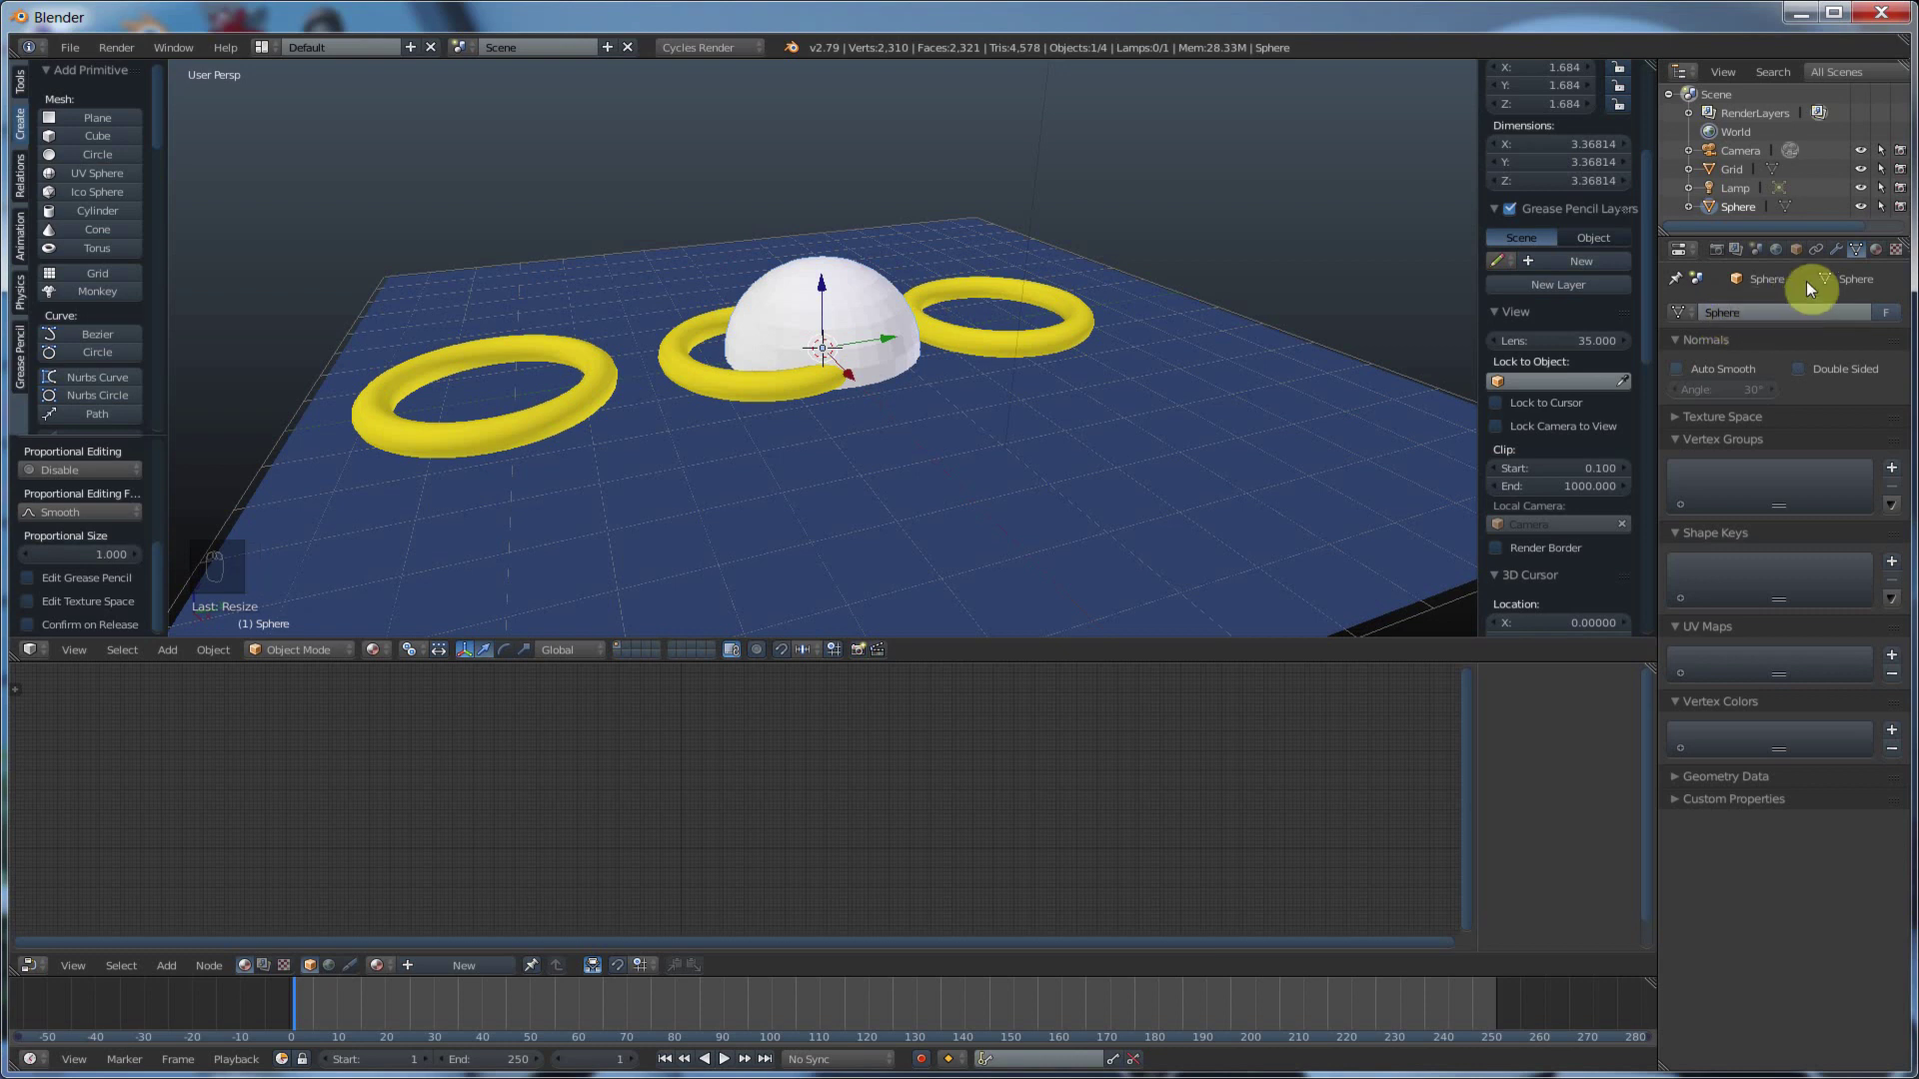
middle_click_drag(992, 285, 832, 309)
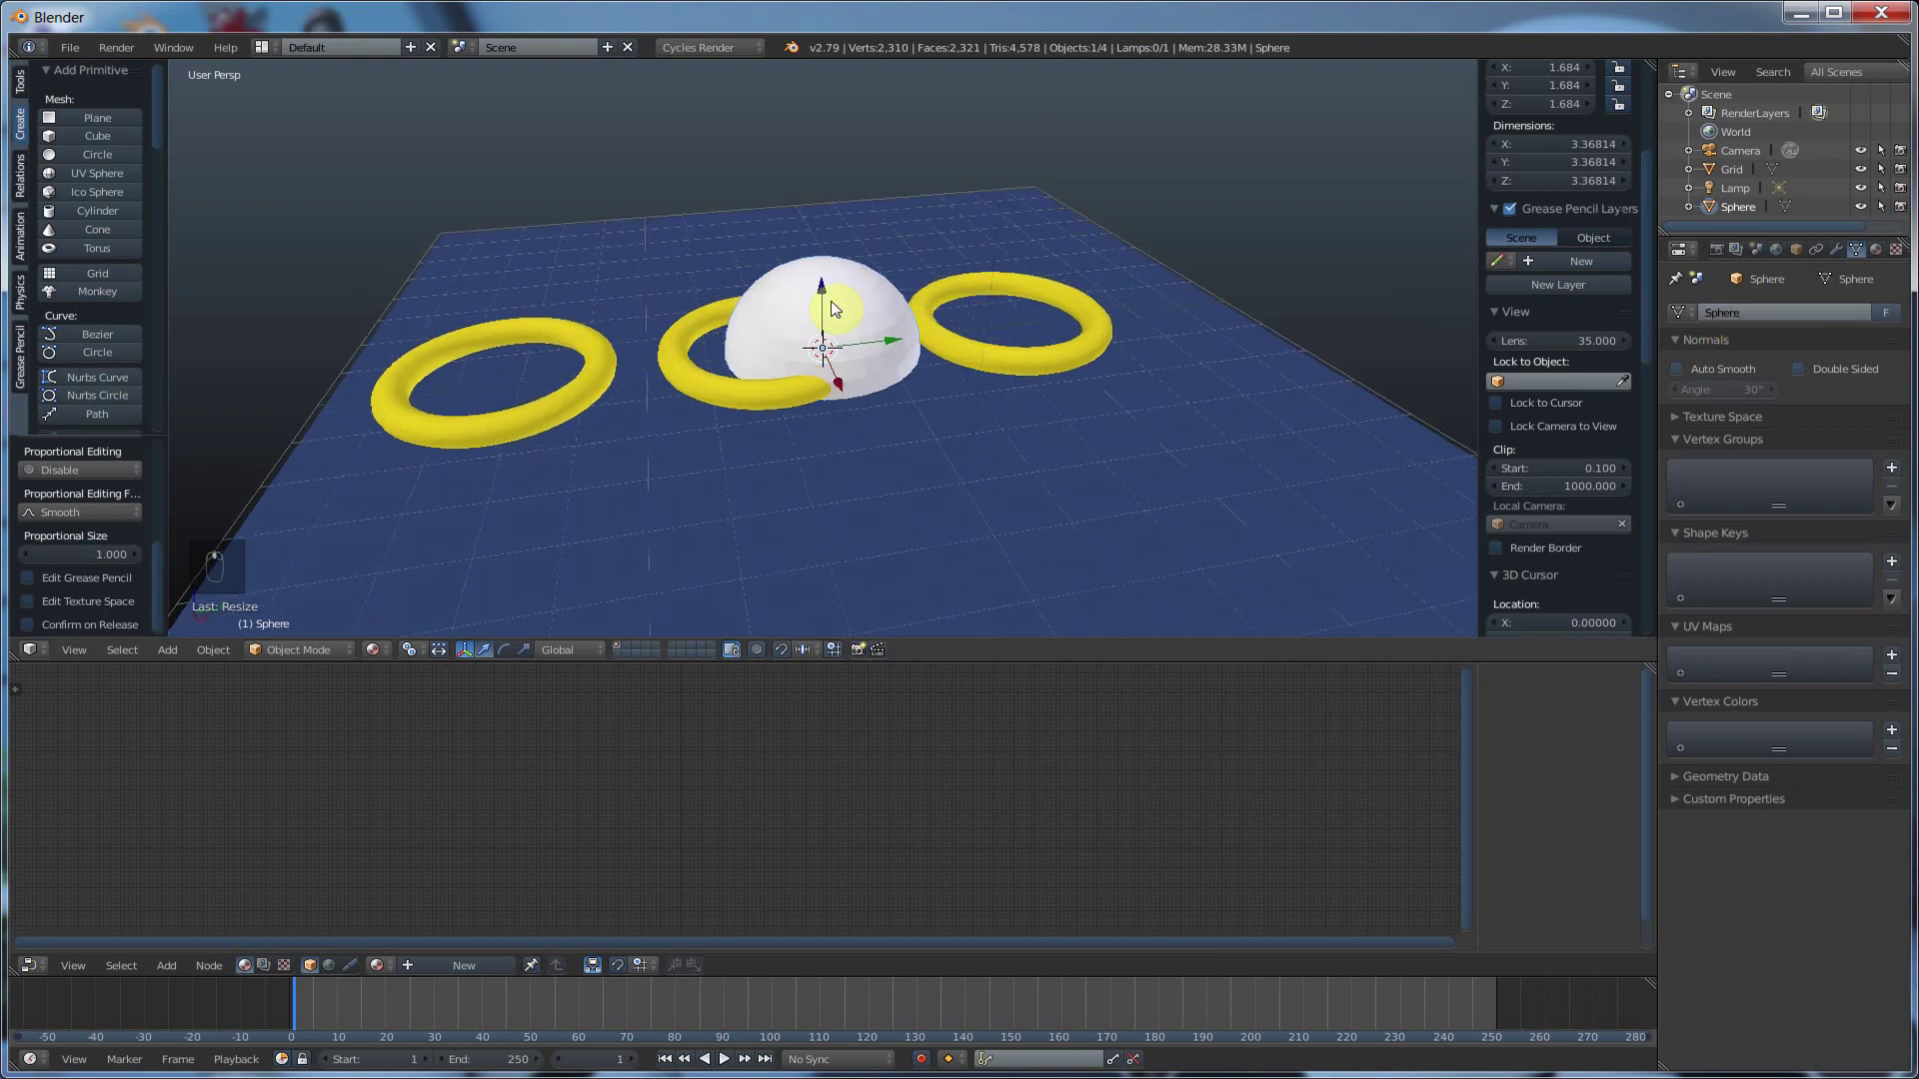
- Add a Bezier curve in front of the dome with Full fill and bevel depth 0.069
left_click(87, 336)
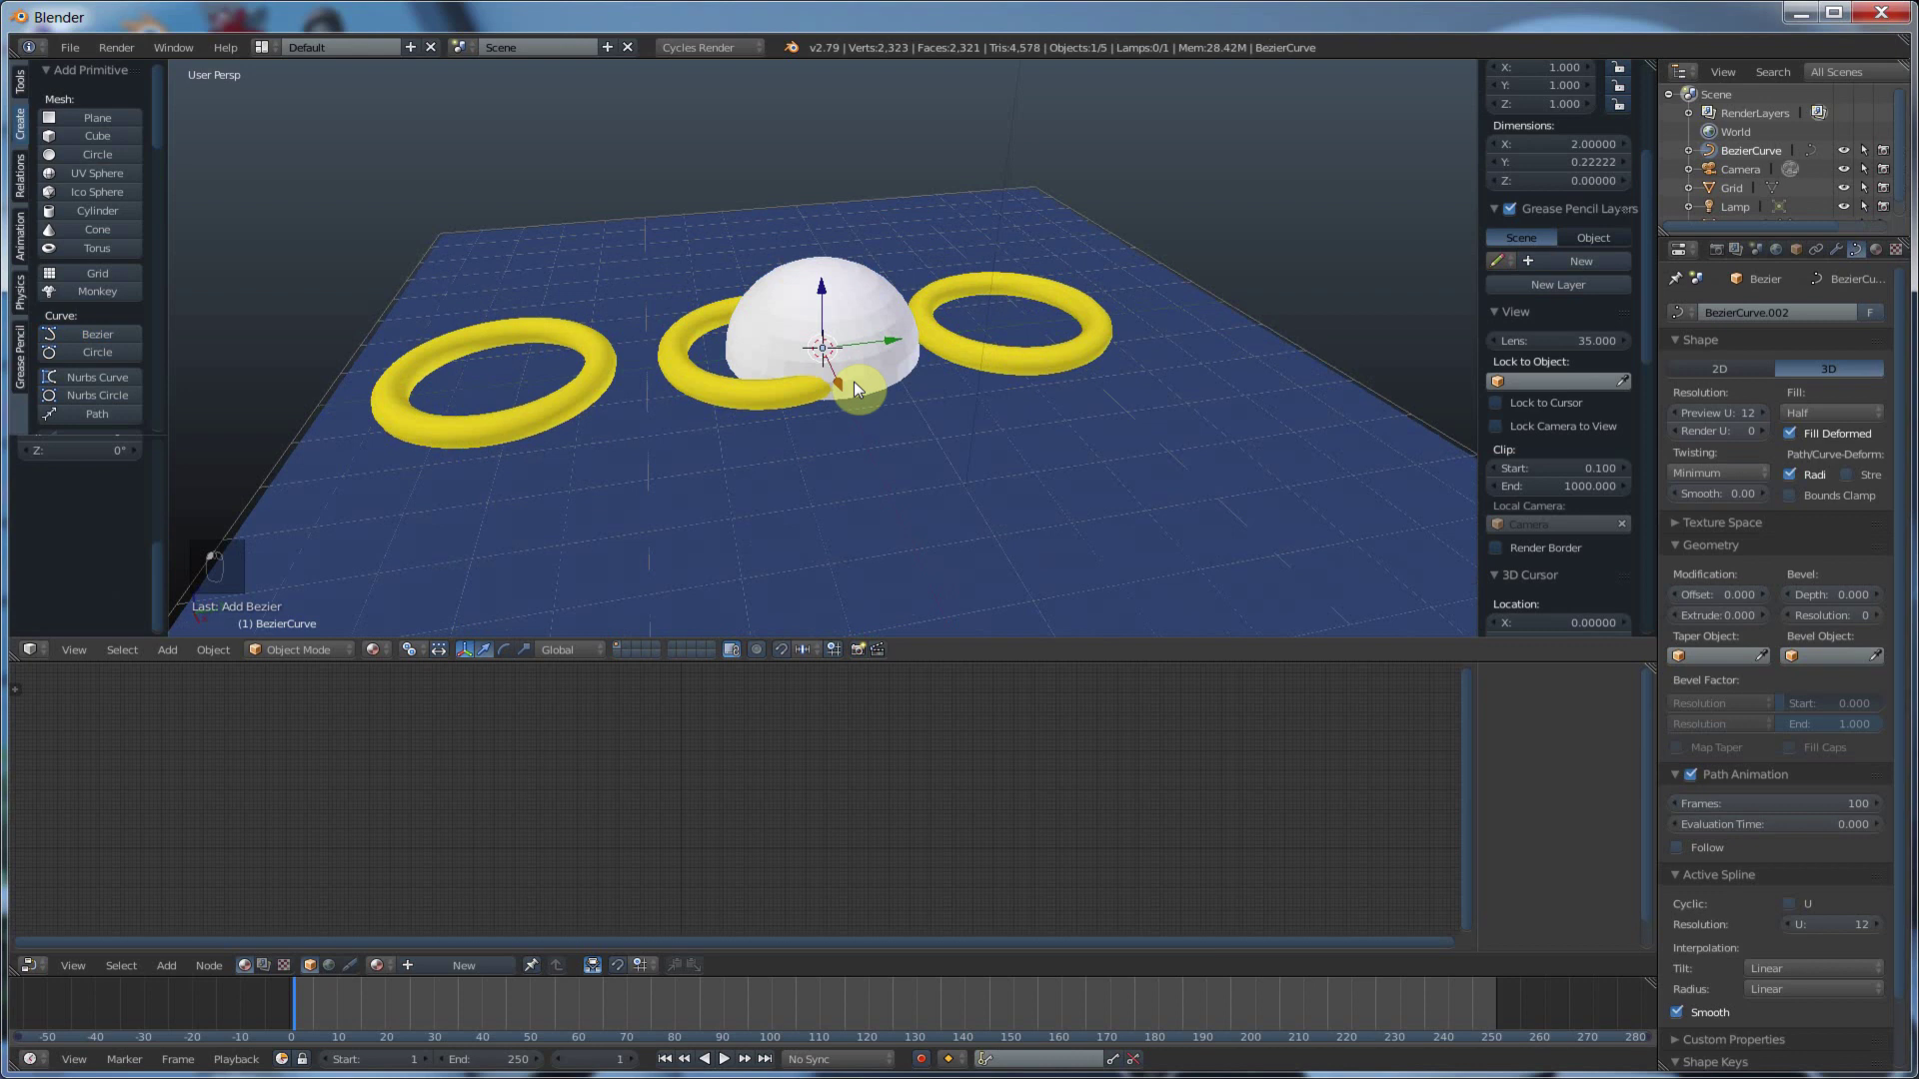
right_click_drag(855, 383, 916, 532)
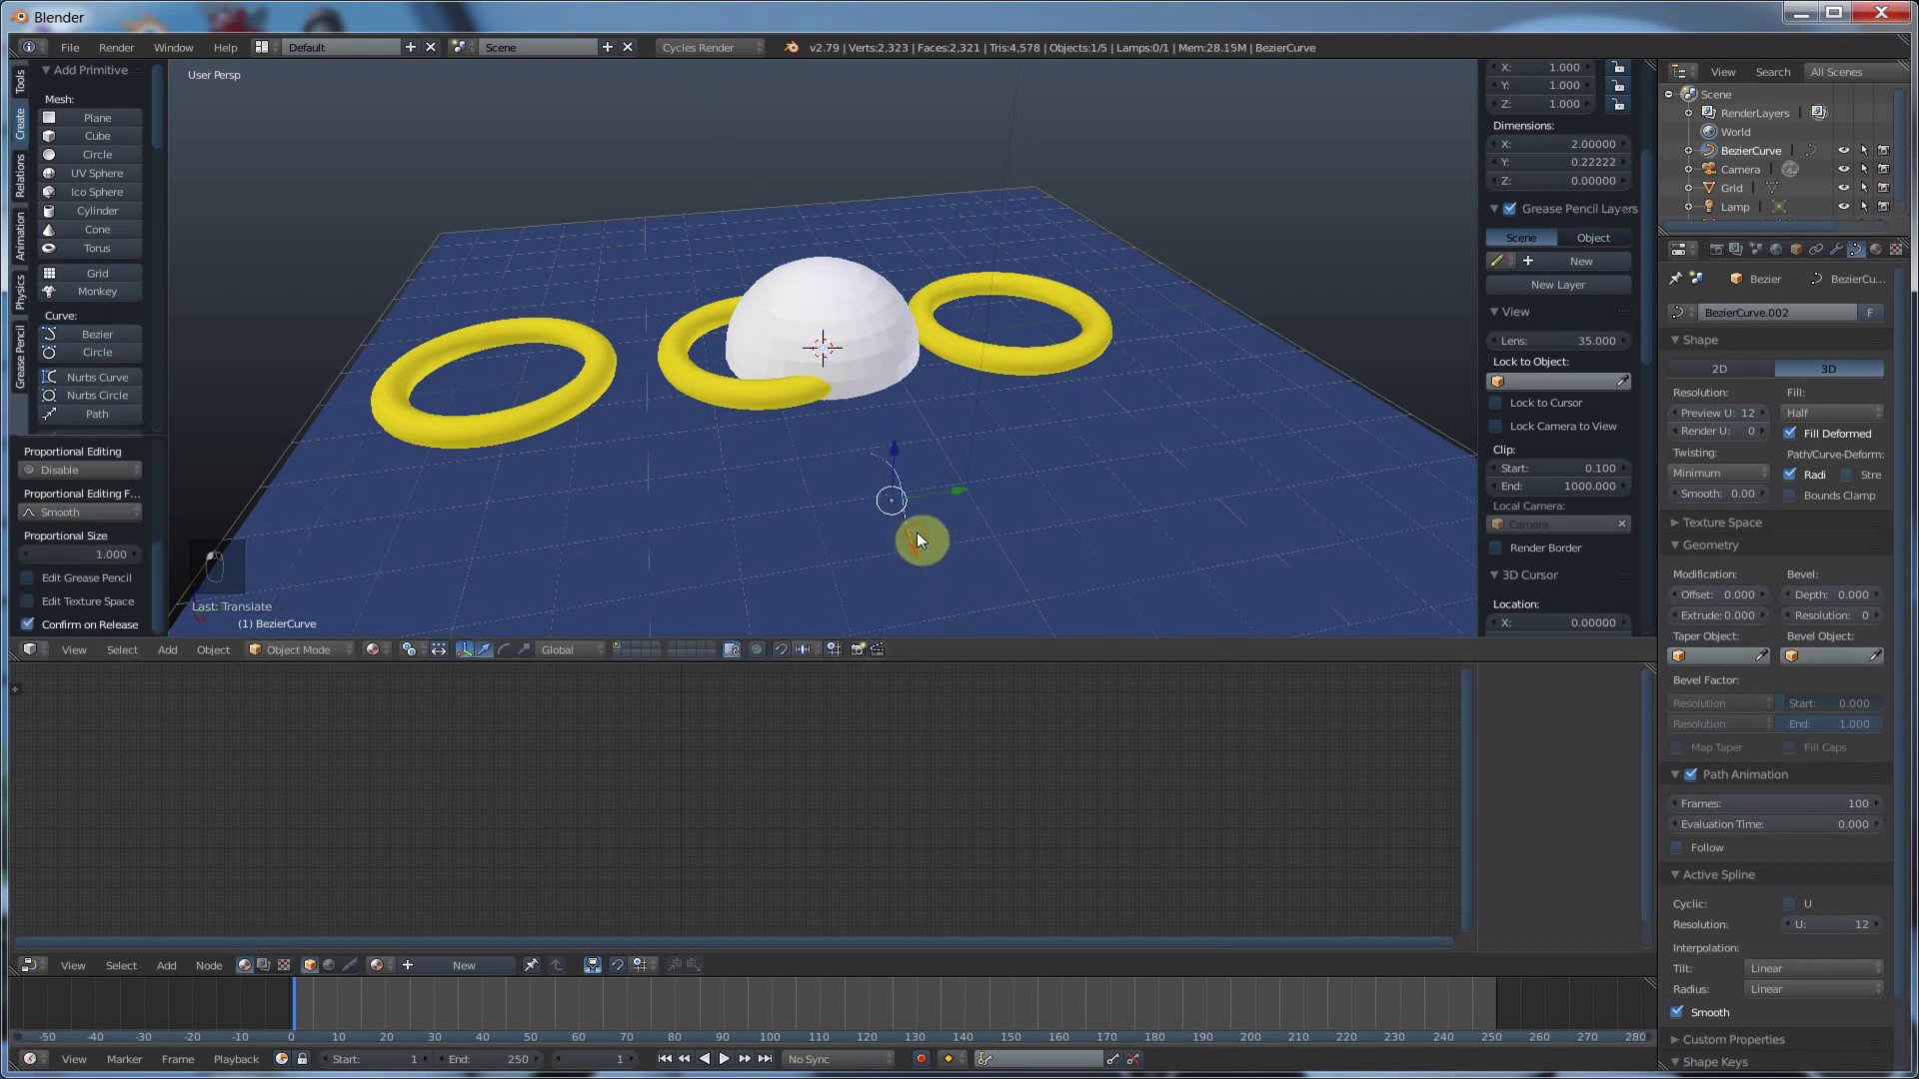
left_click(1823, 414)
left_click(1831, 390)
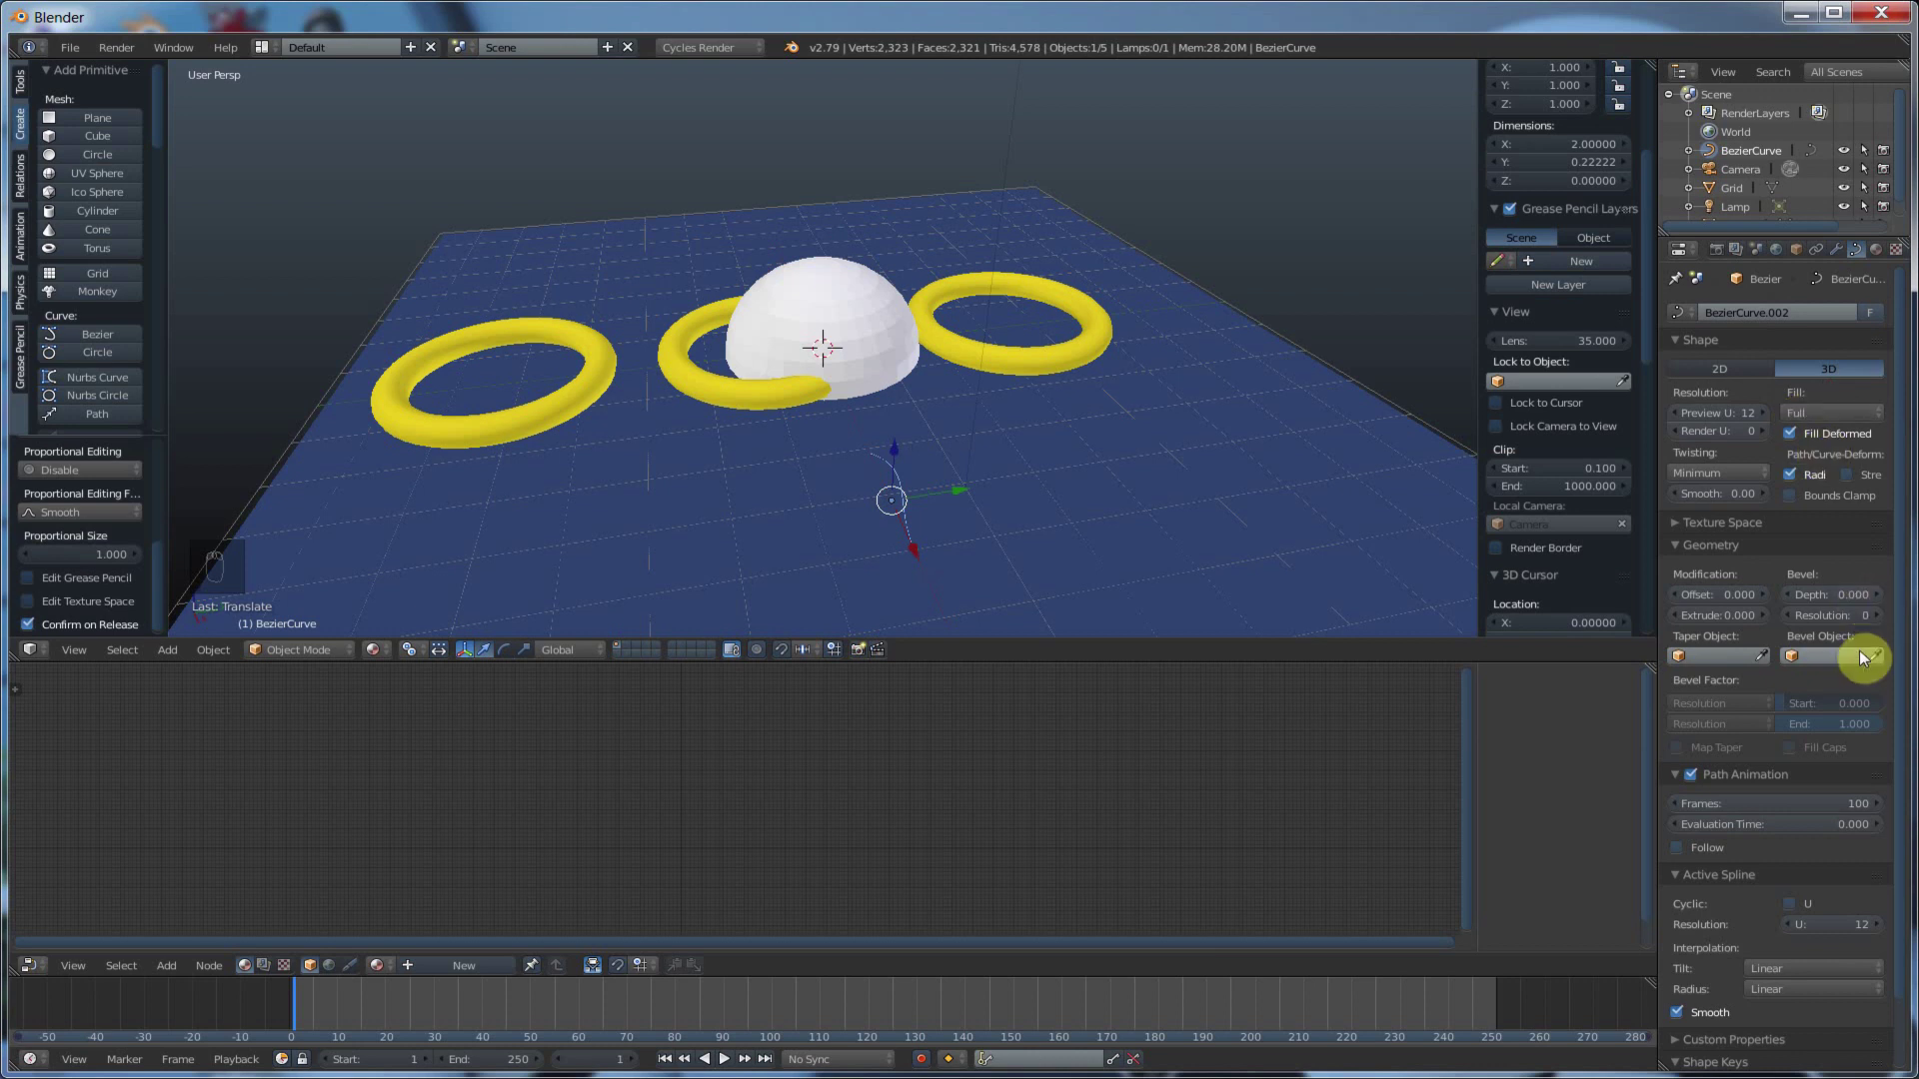
left_click_drag(1832, 595, 1859, 595)
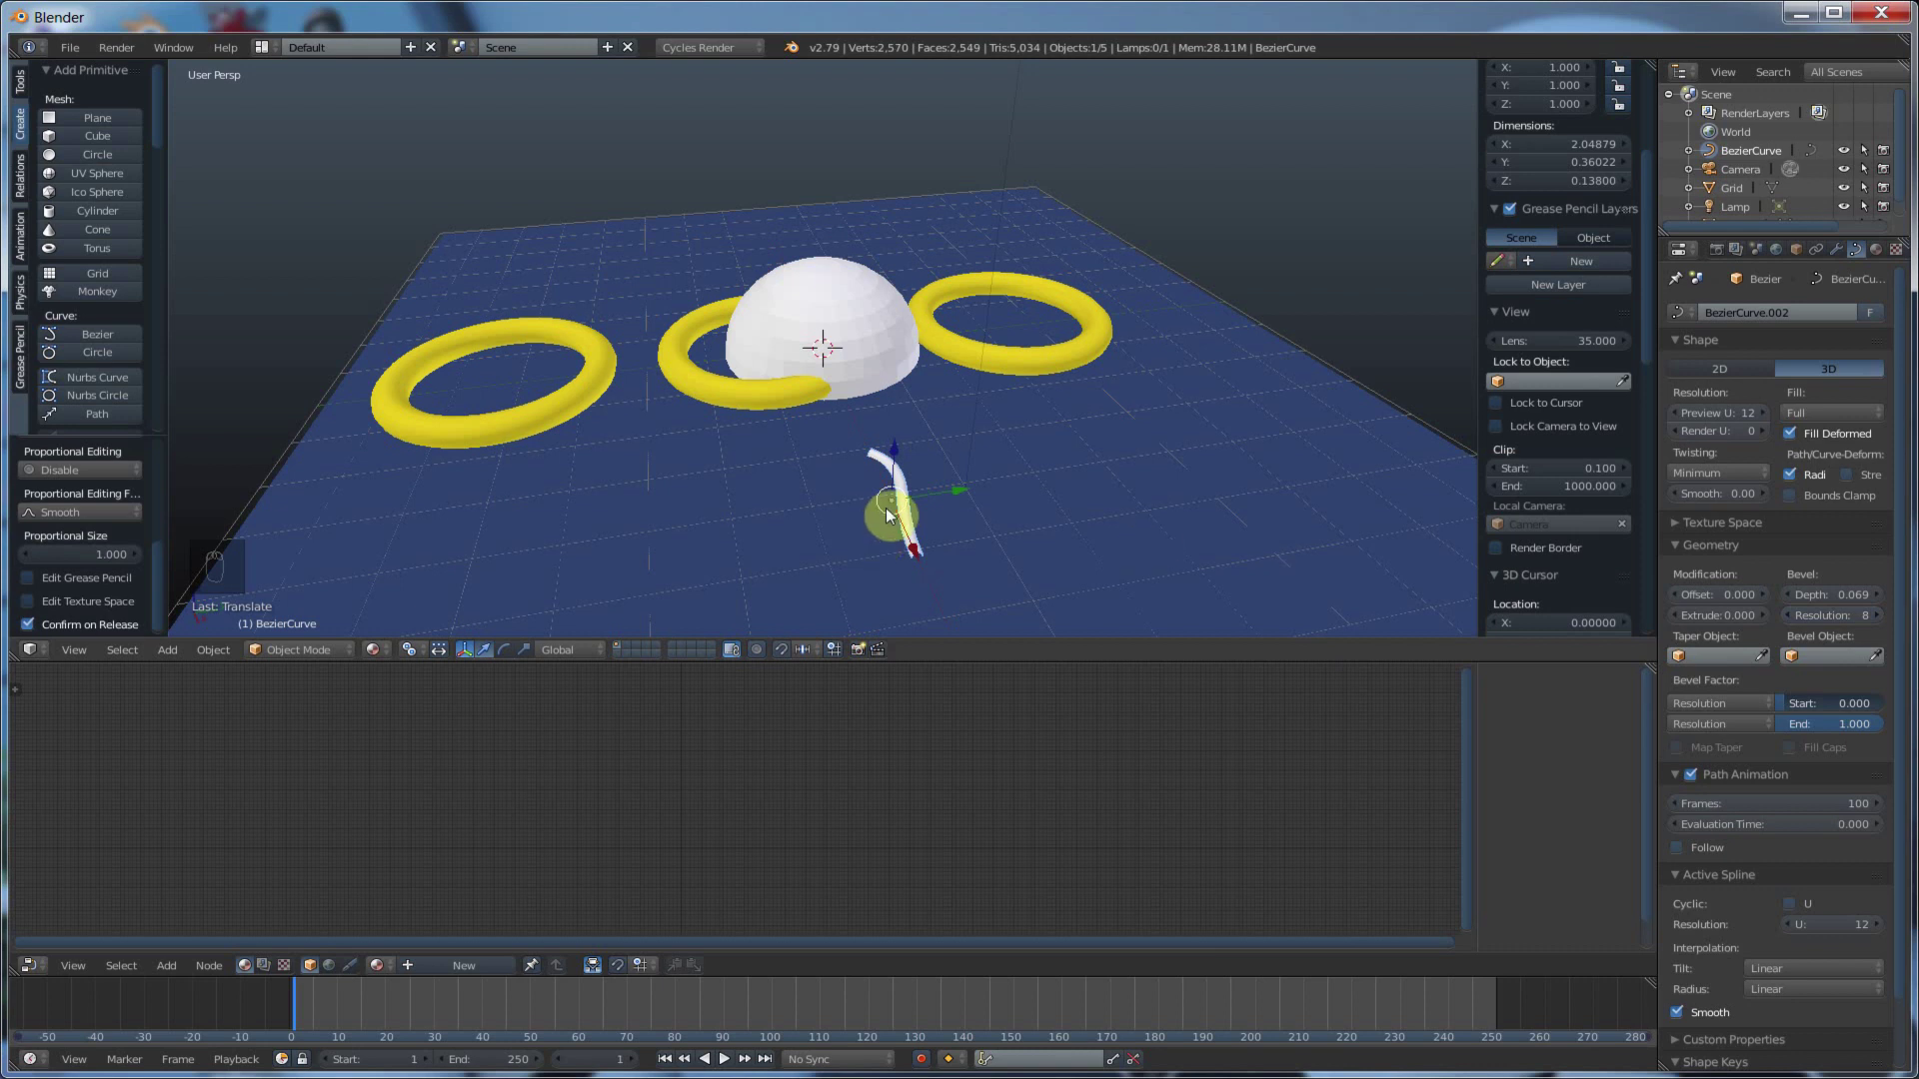
- Delete all of BezierCurve.002's vertices in Edit Mode and select Draw Curve, checking its stroke settings
key("Tab")
key("Delete")
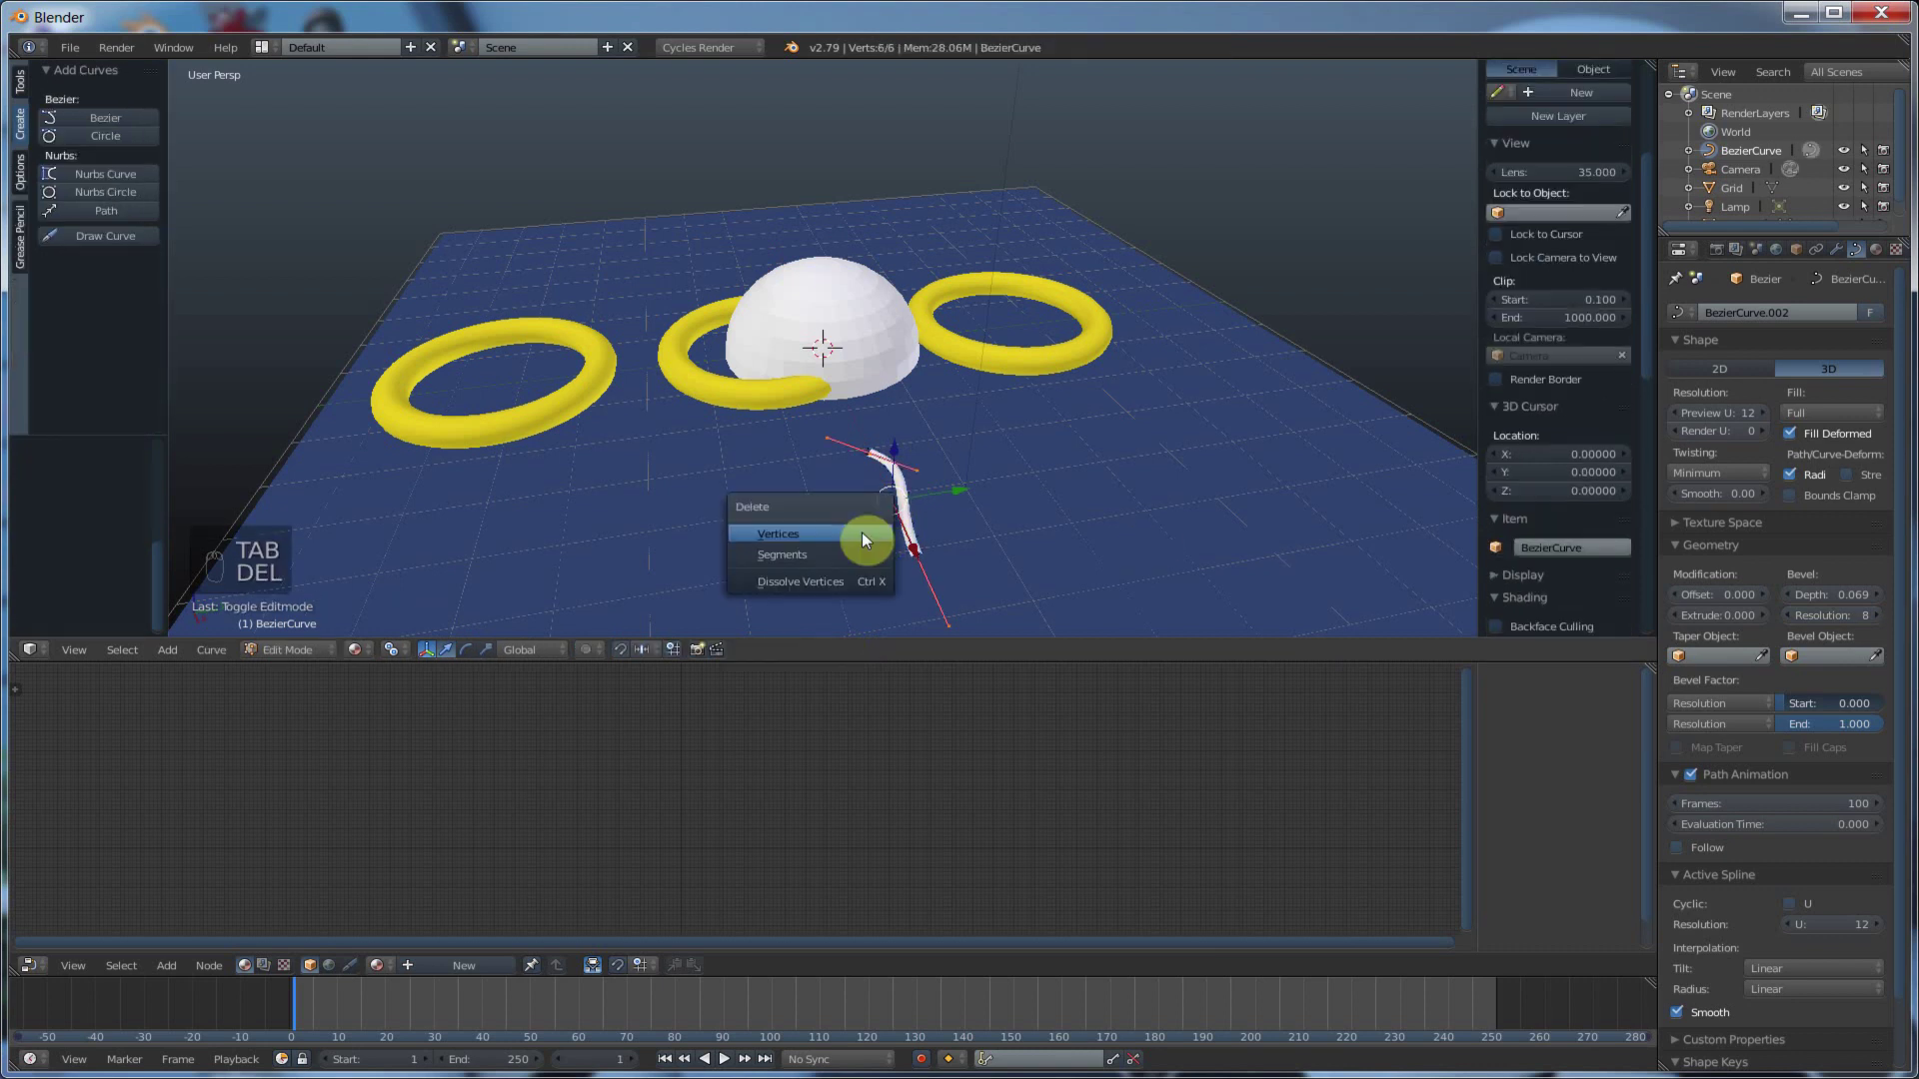
left_click(862, 532)
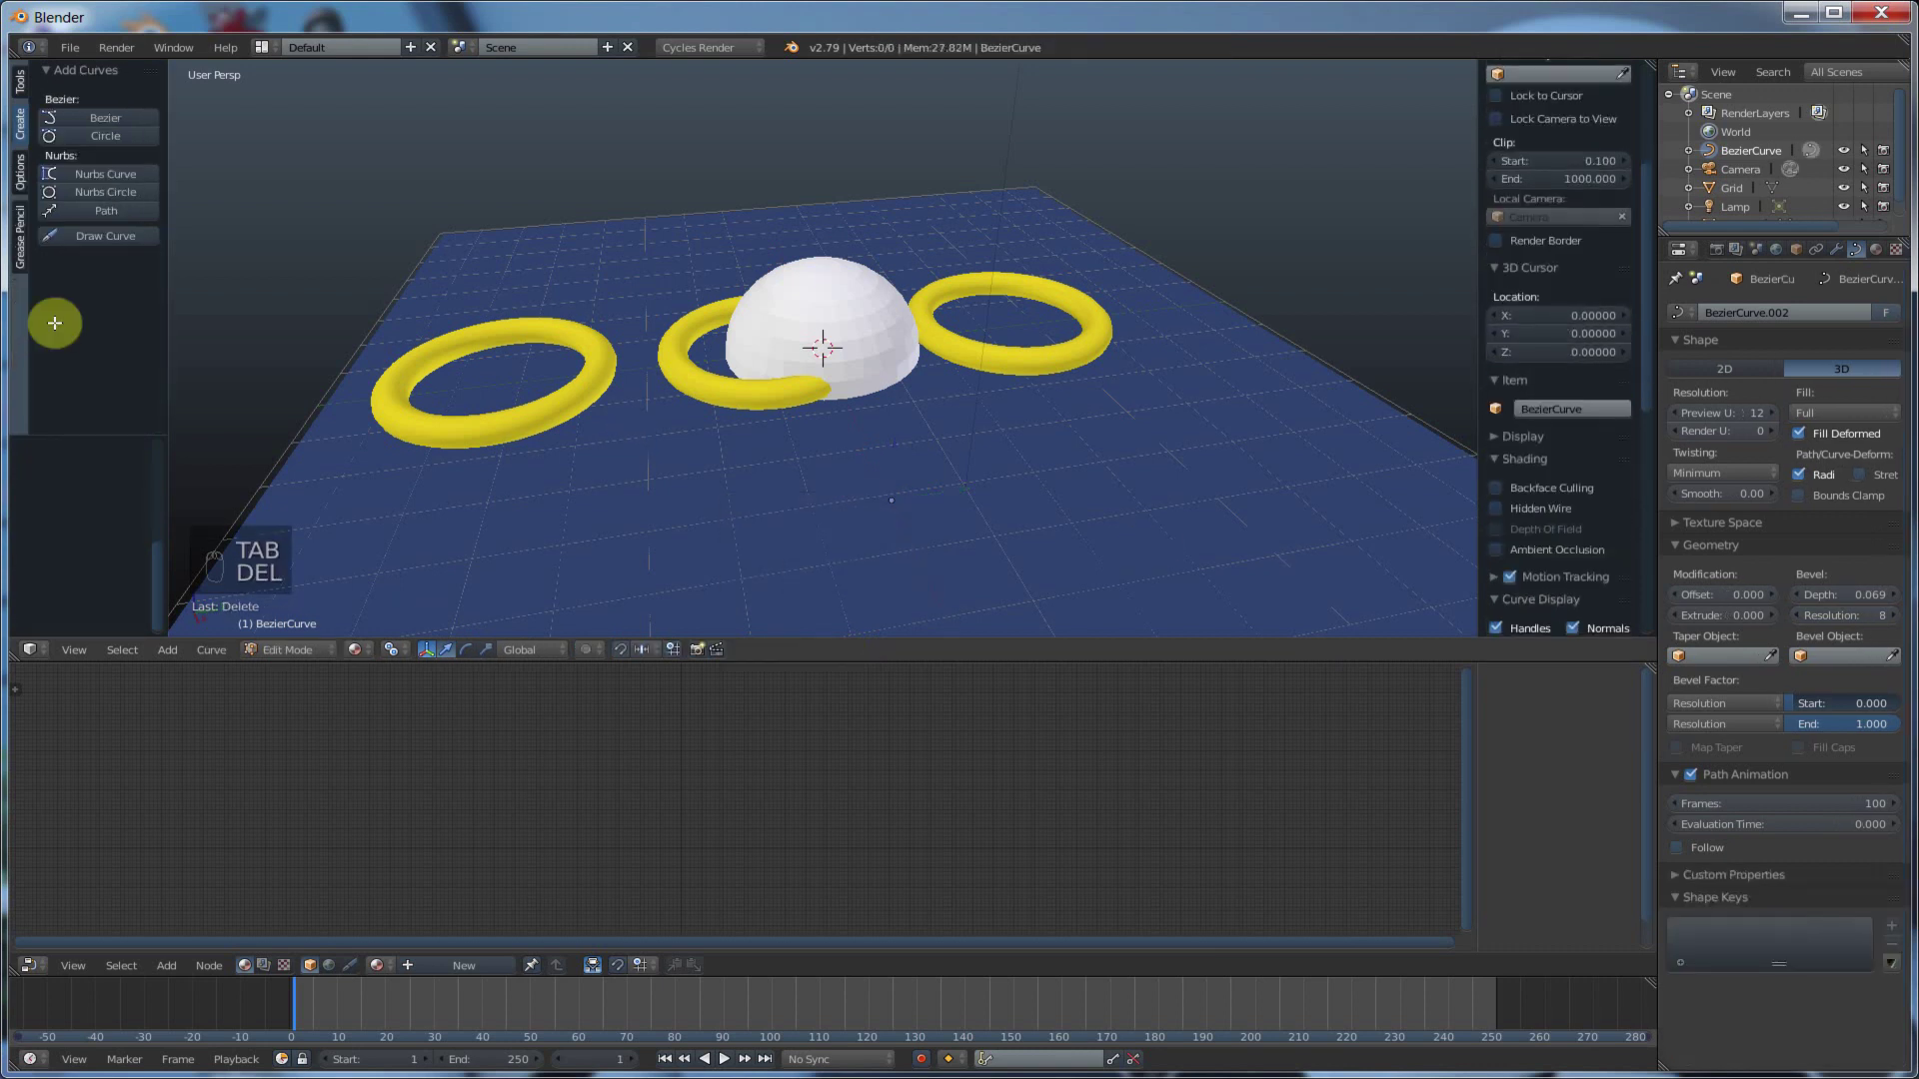
left_click(88, 232)
left_click(20, 178)
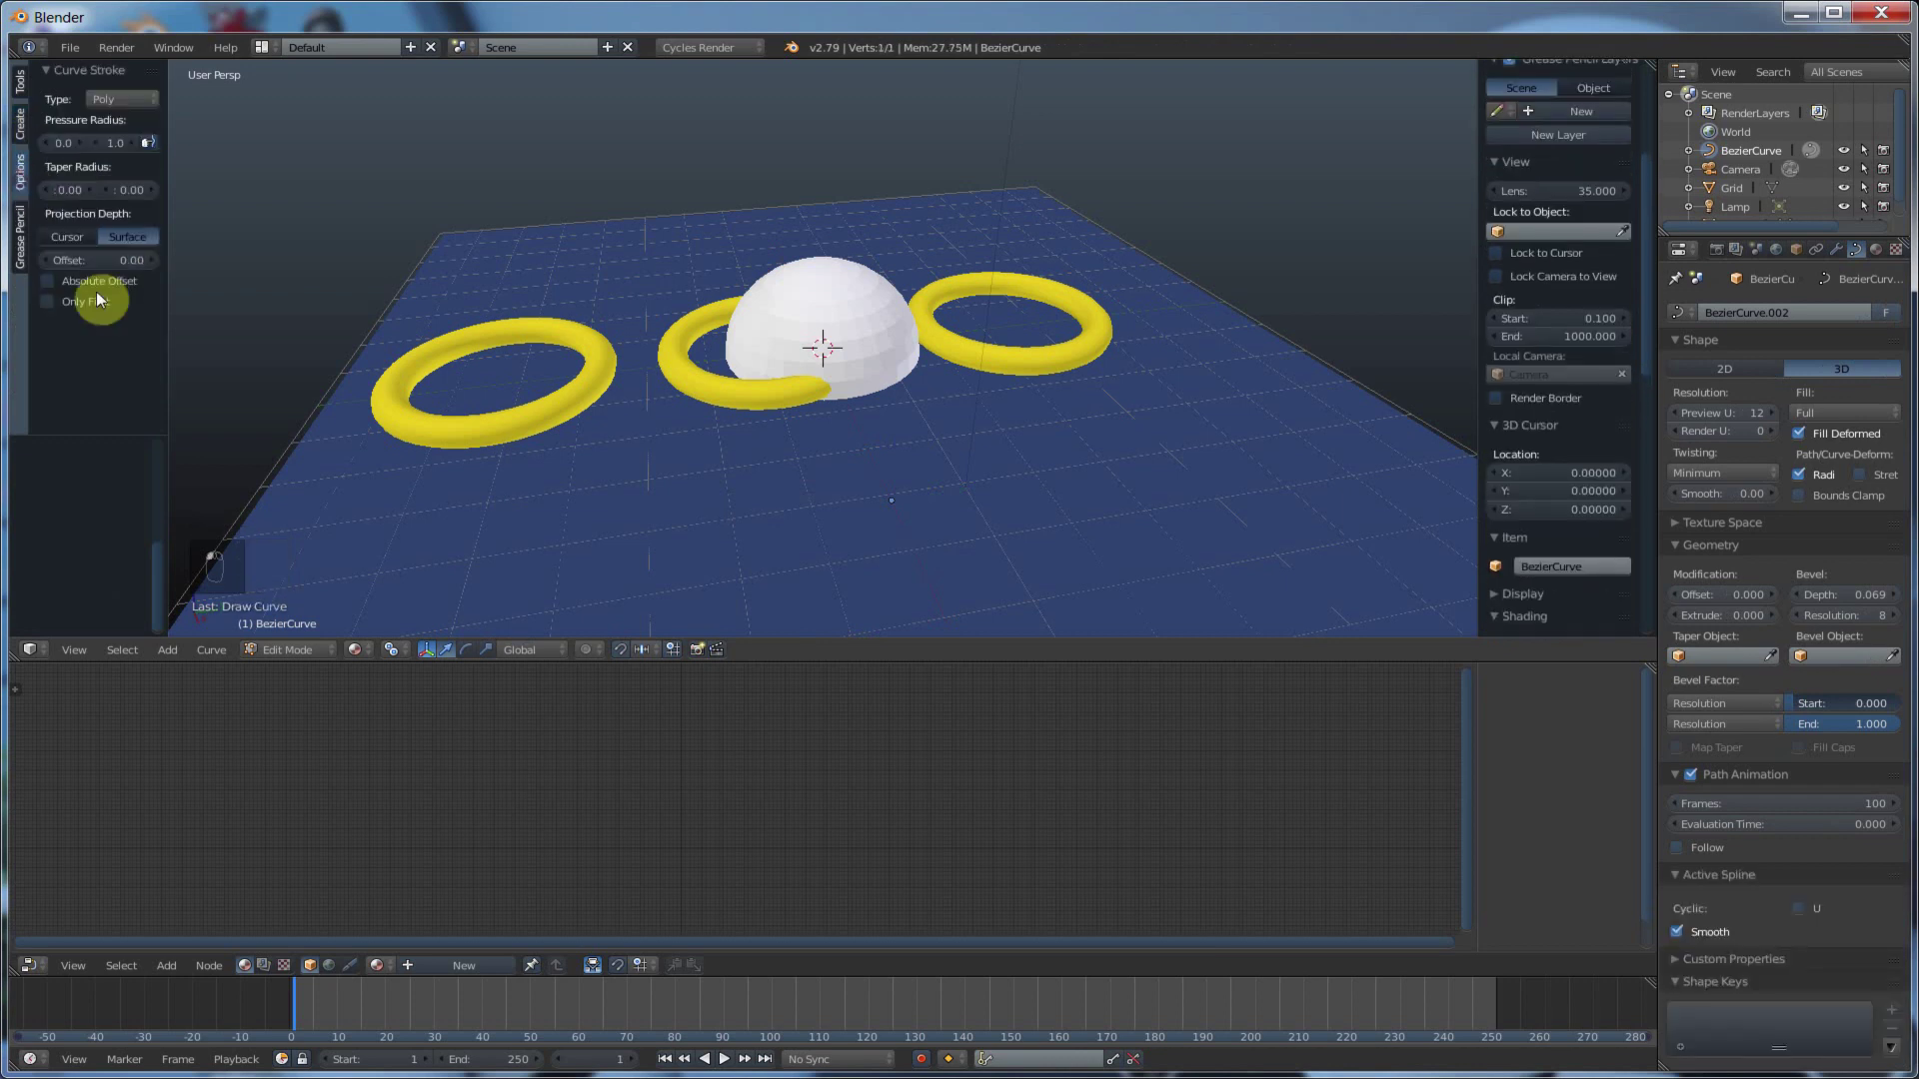
left_click(20, 124)
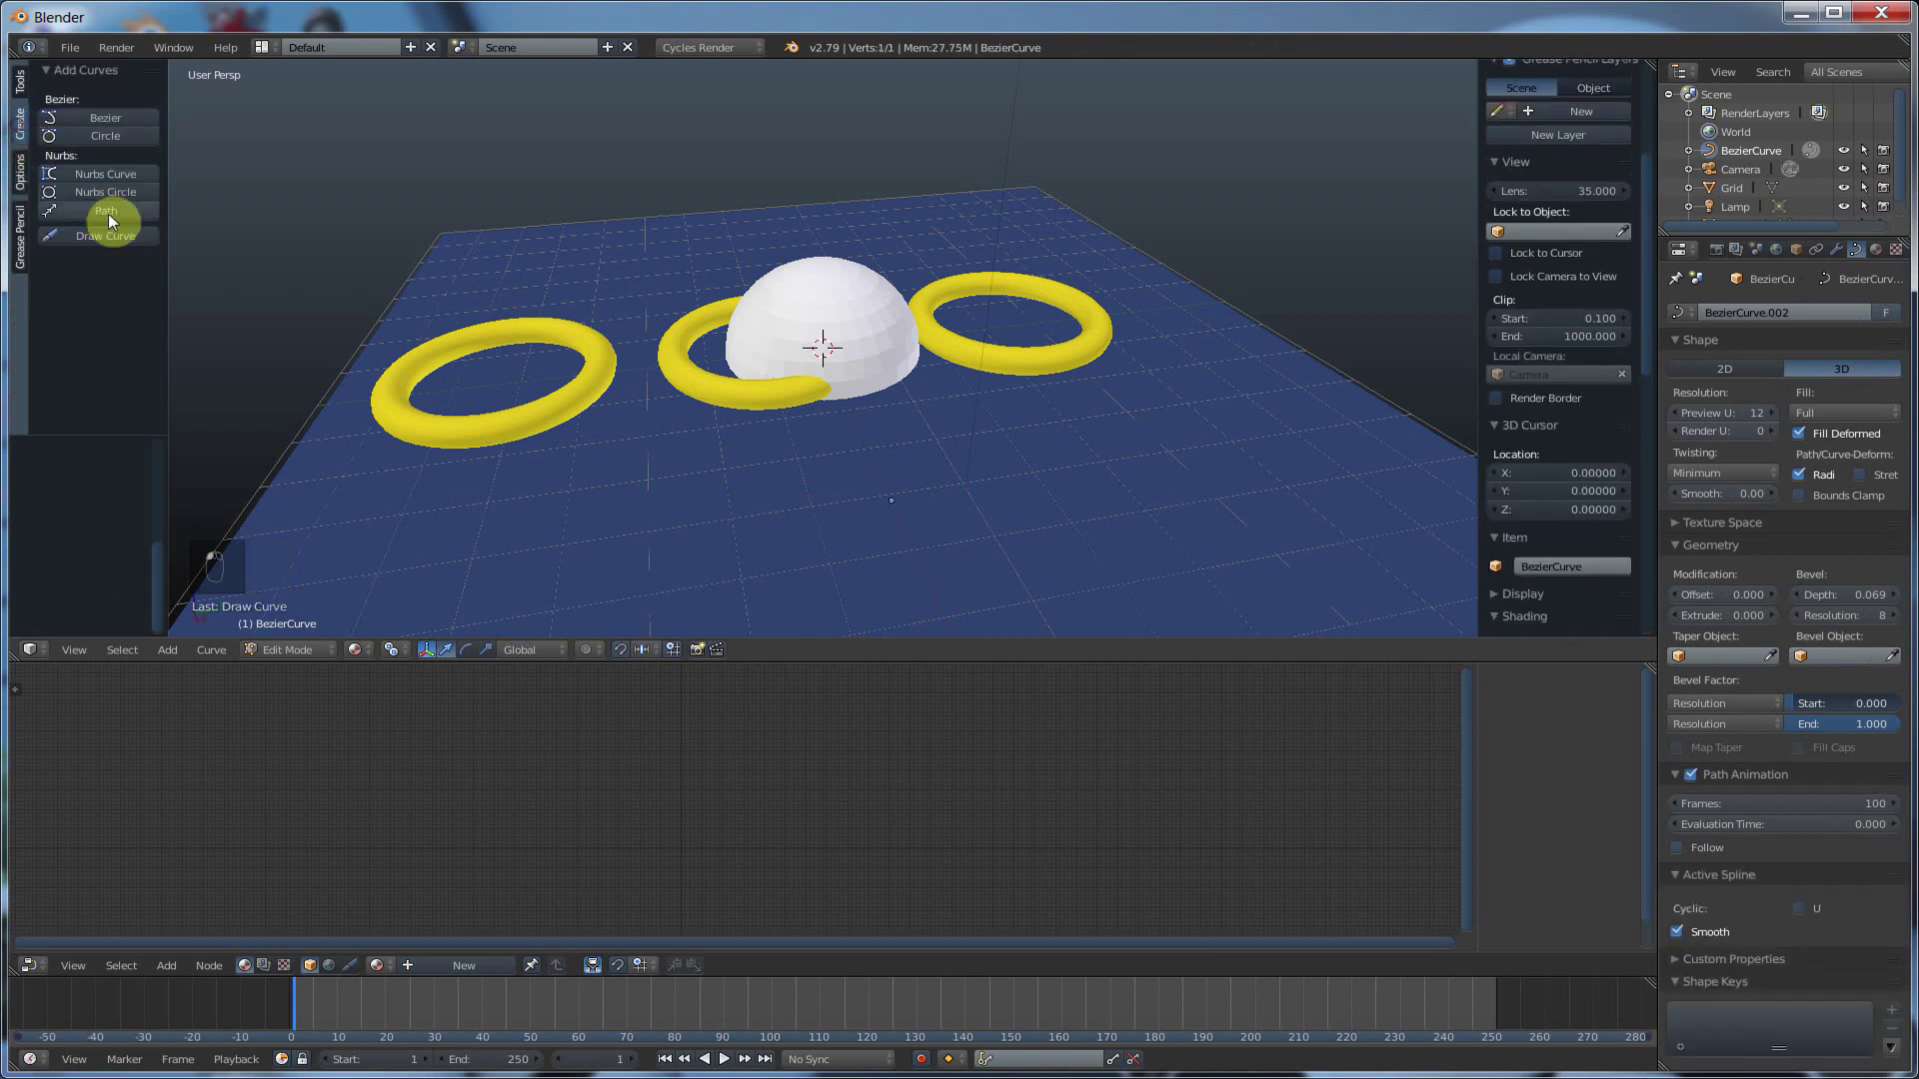
- Draw a freehand curve looping around the white dome with Draw Curve
left_click(124, 238)
mouse_move(622, 511)
left_mouse_down()
mouse_move(661, 443)
mouse_move(845, 340)
mouse_move(899, 228)
mouse_move(786, 206)
mouse_move(602, 320)
mouse_move(535, 437)
left_mouse_up()
mouse_move(926, 419)
middle_mouse_down()
mouse_move(976, 390)
mouse_move(727, 392)
mouse_move(879, 410)
mouse_move(1255, 367)
mouse_move(1014, 415)
middle_mouse_up()
- Raise the curve's bevel depth to 0.133 and view the tube from a lower angle
left_click_drag(1876, 594, 1918, 595)
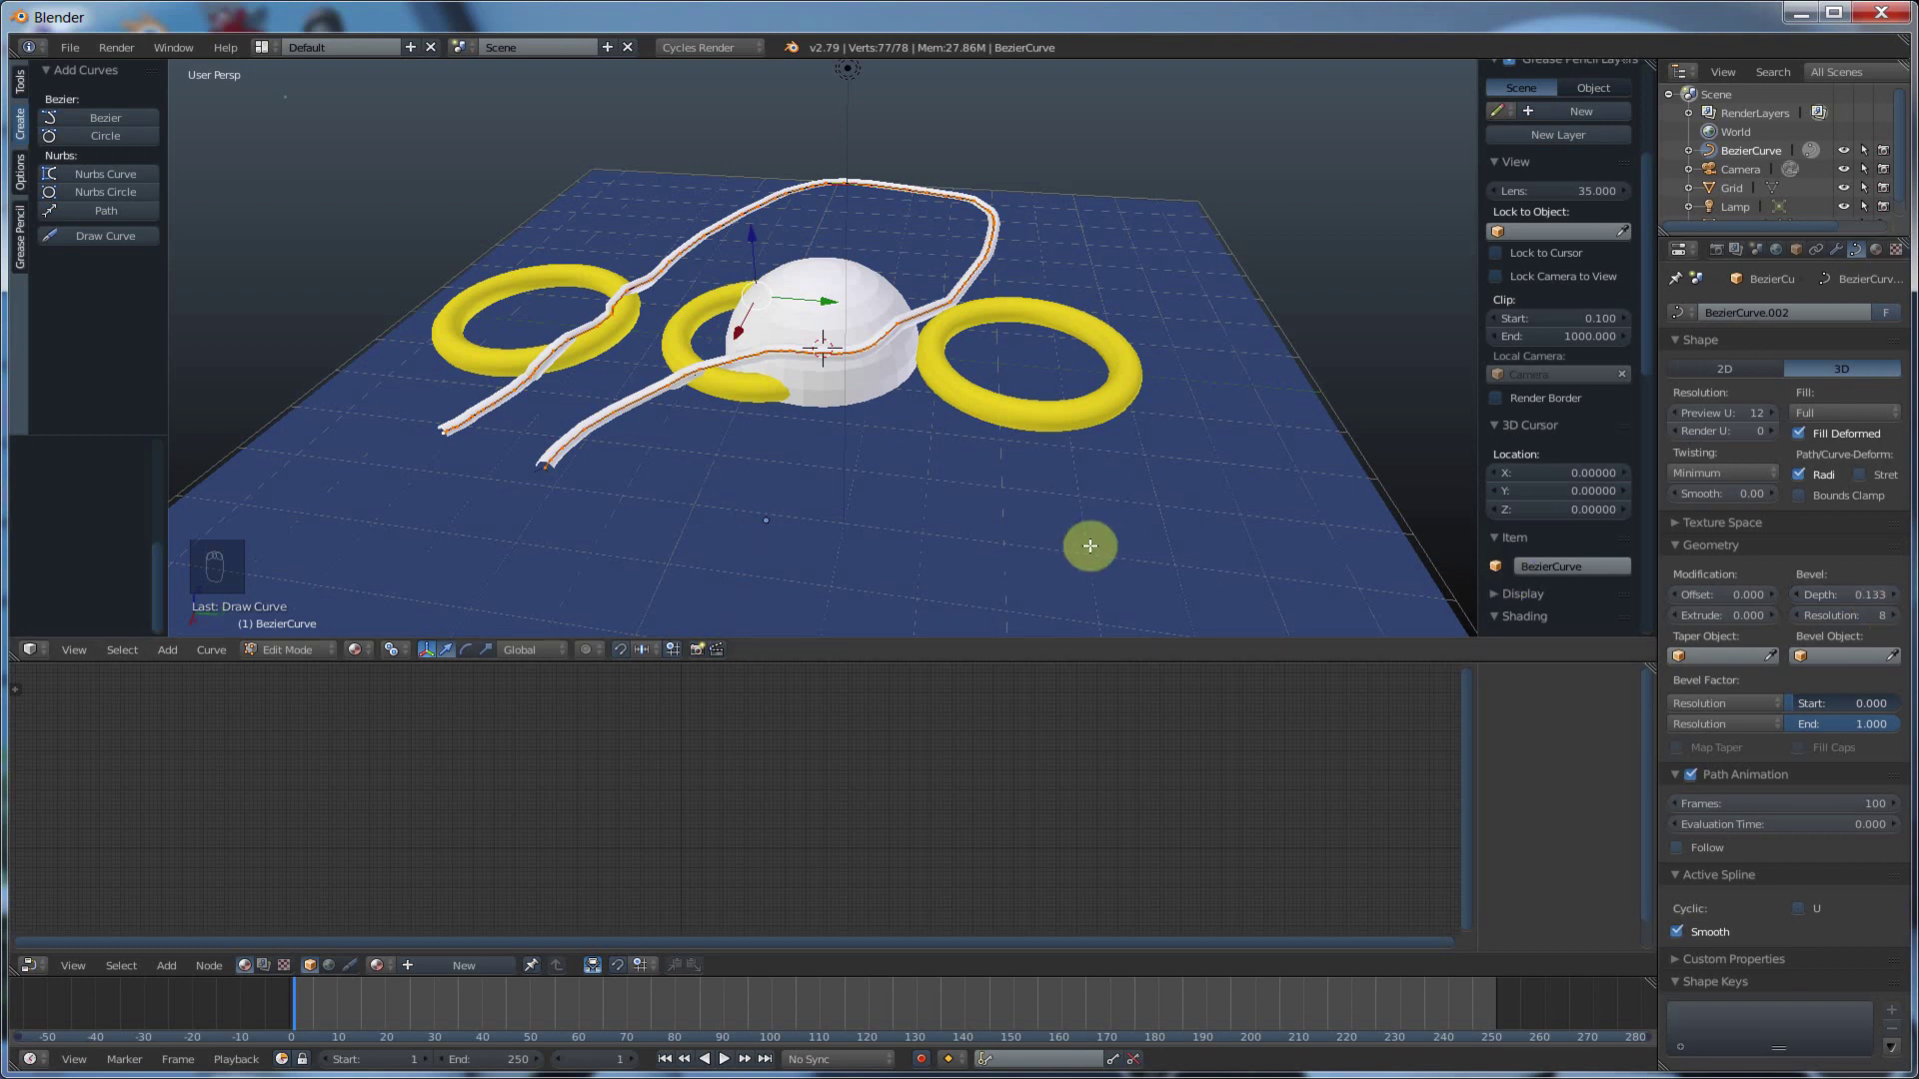
middle_click_drag(817, 350, 970, 320)
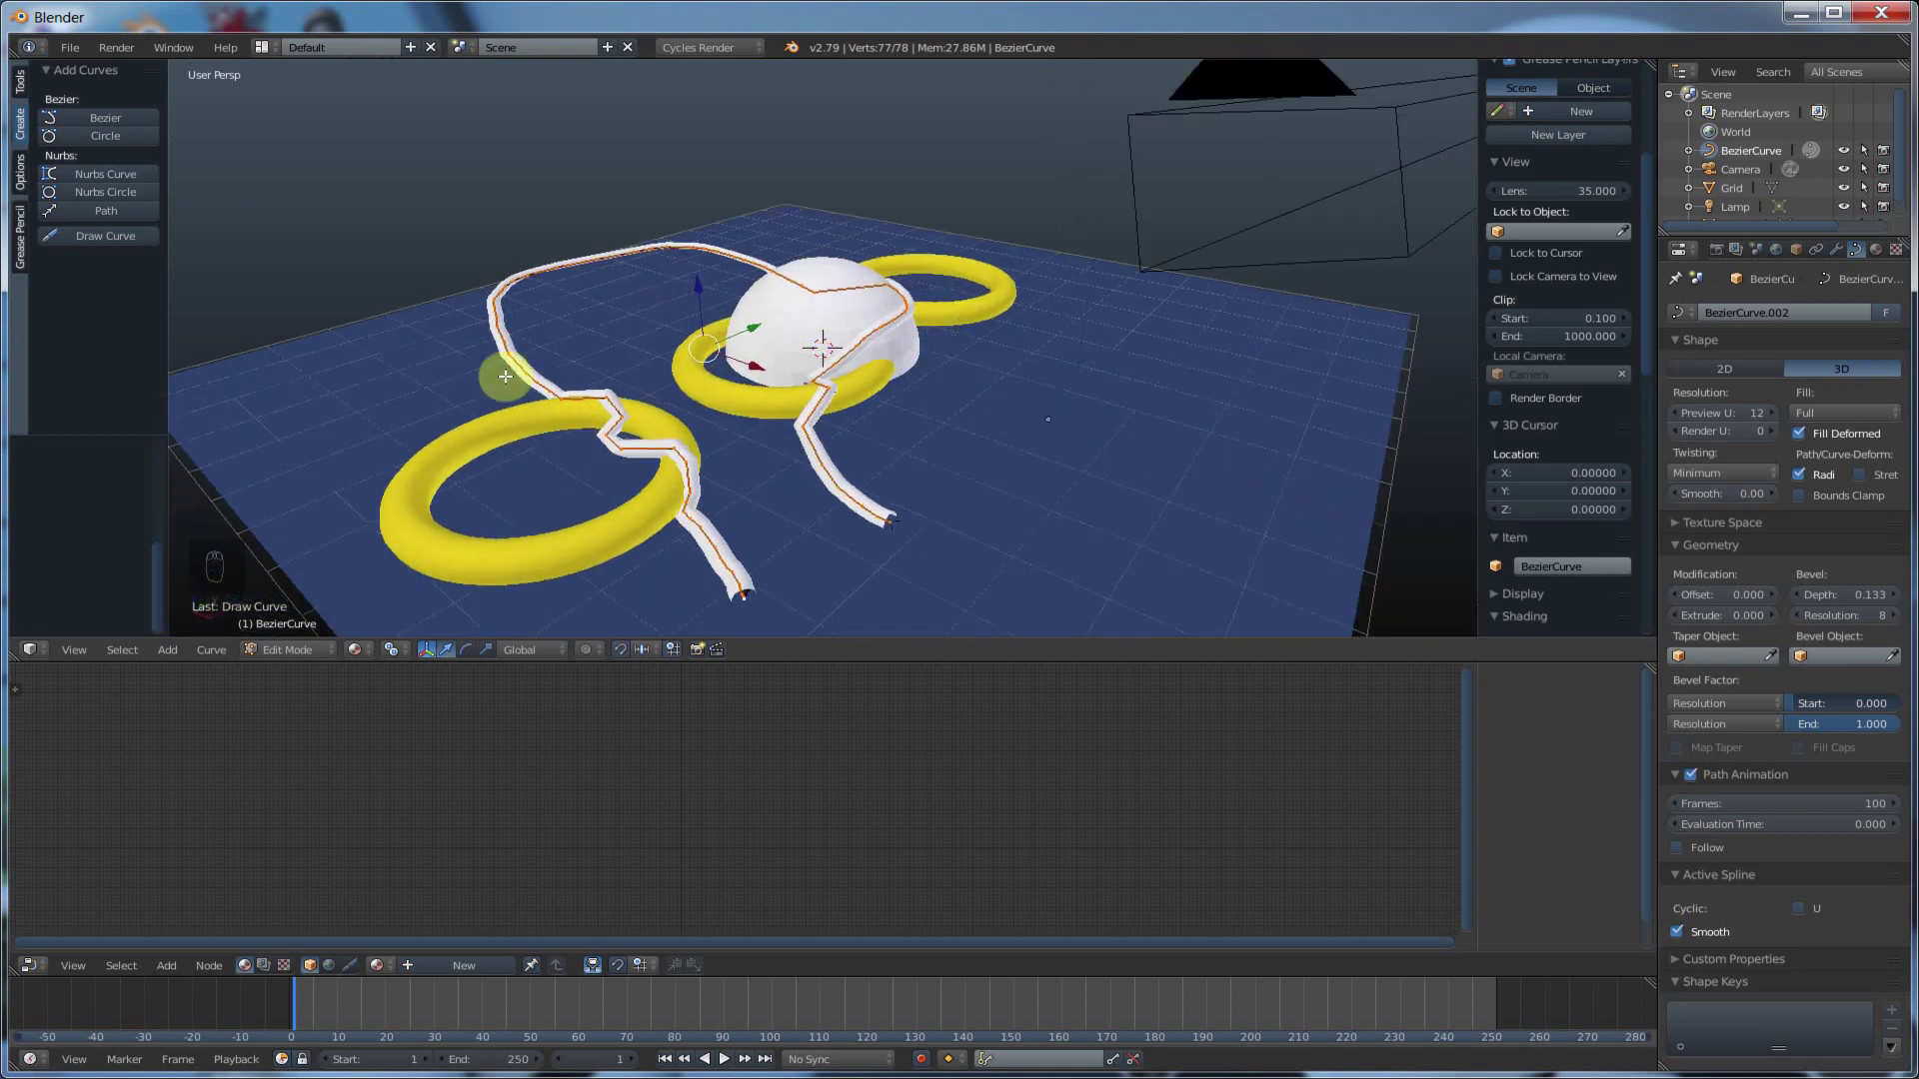
middle_click_drag(813, 535, 1036, 450)
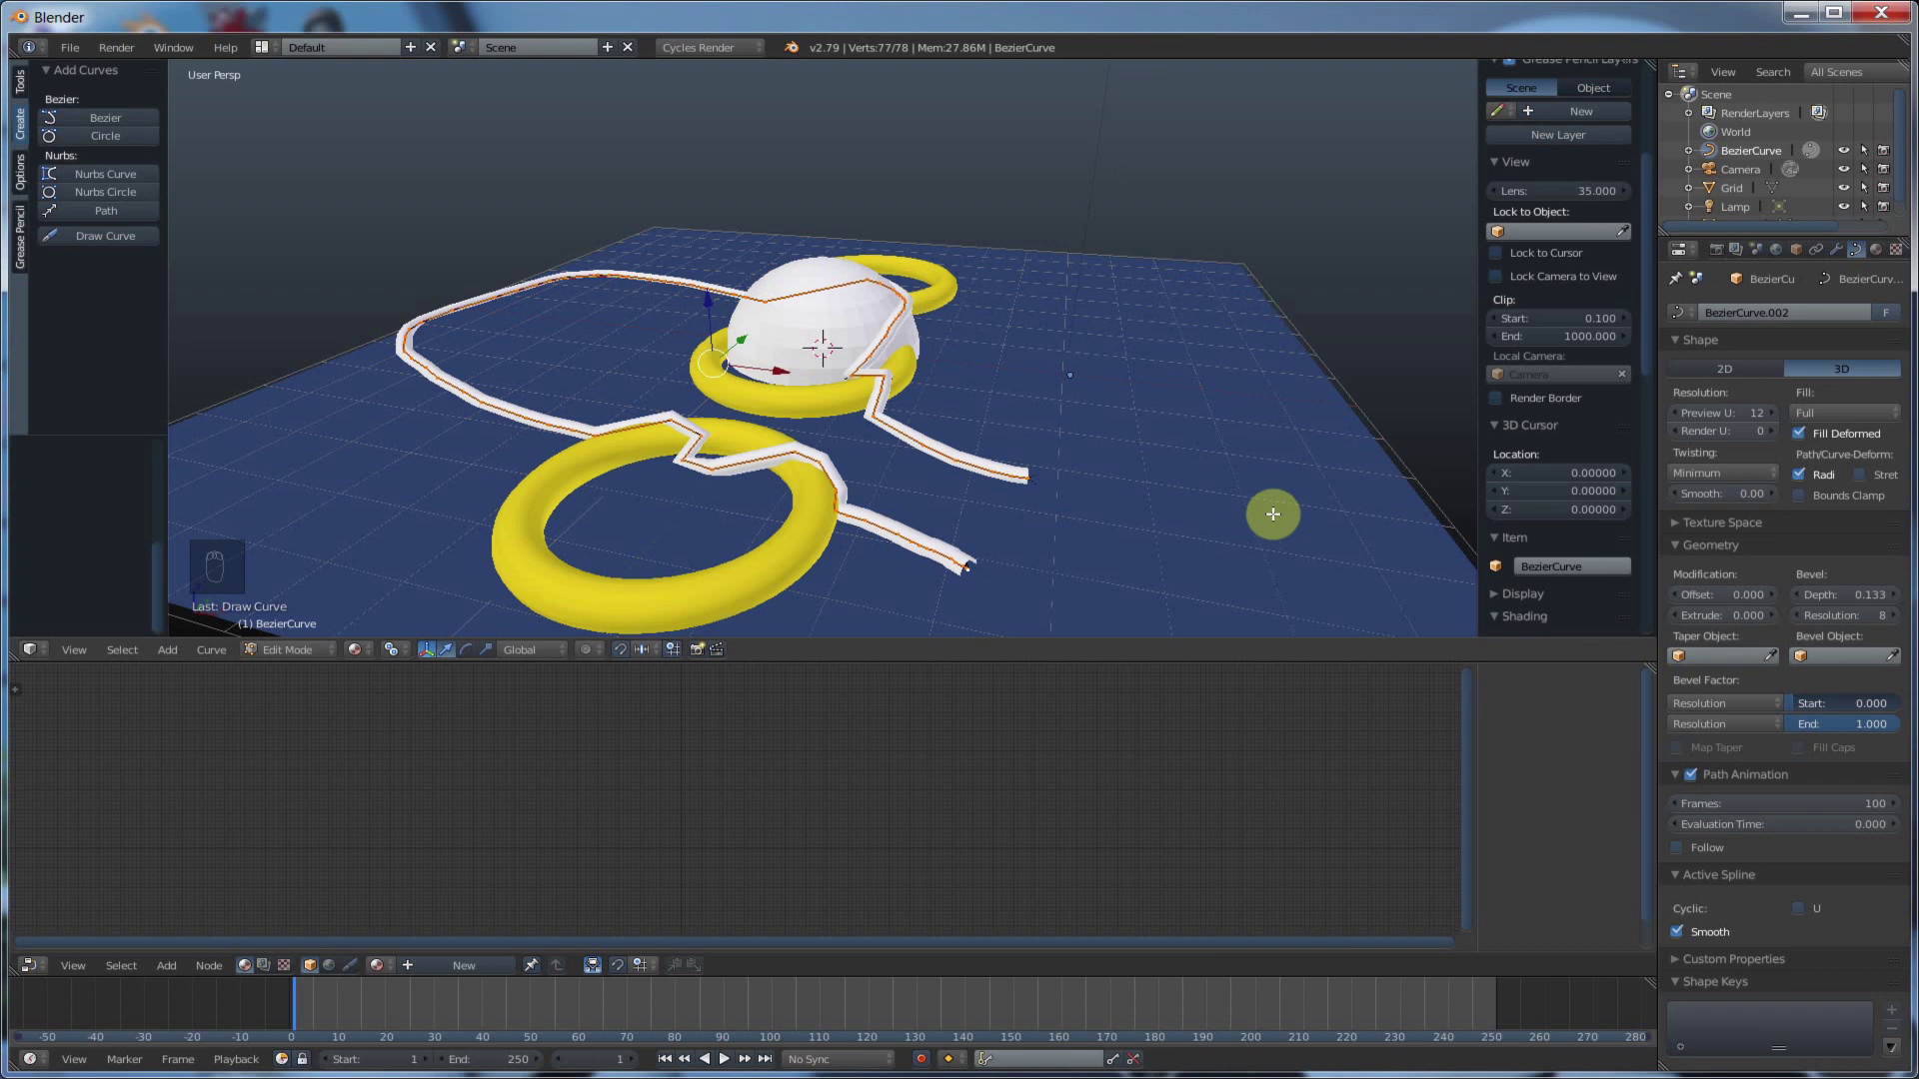
- Set the Curve Stroke type to Bezier and enable Only First surface projection
left_click(20, 172)
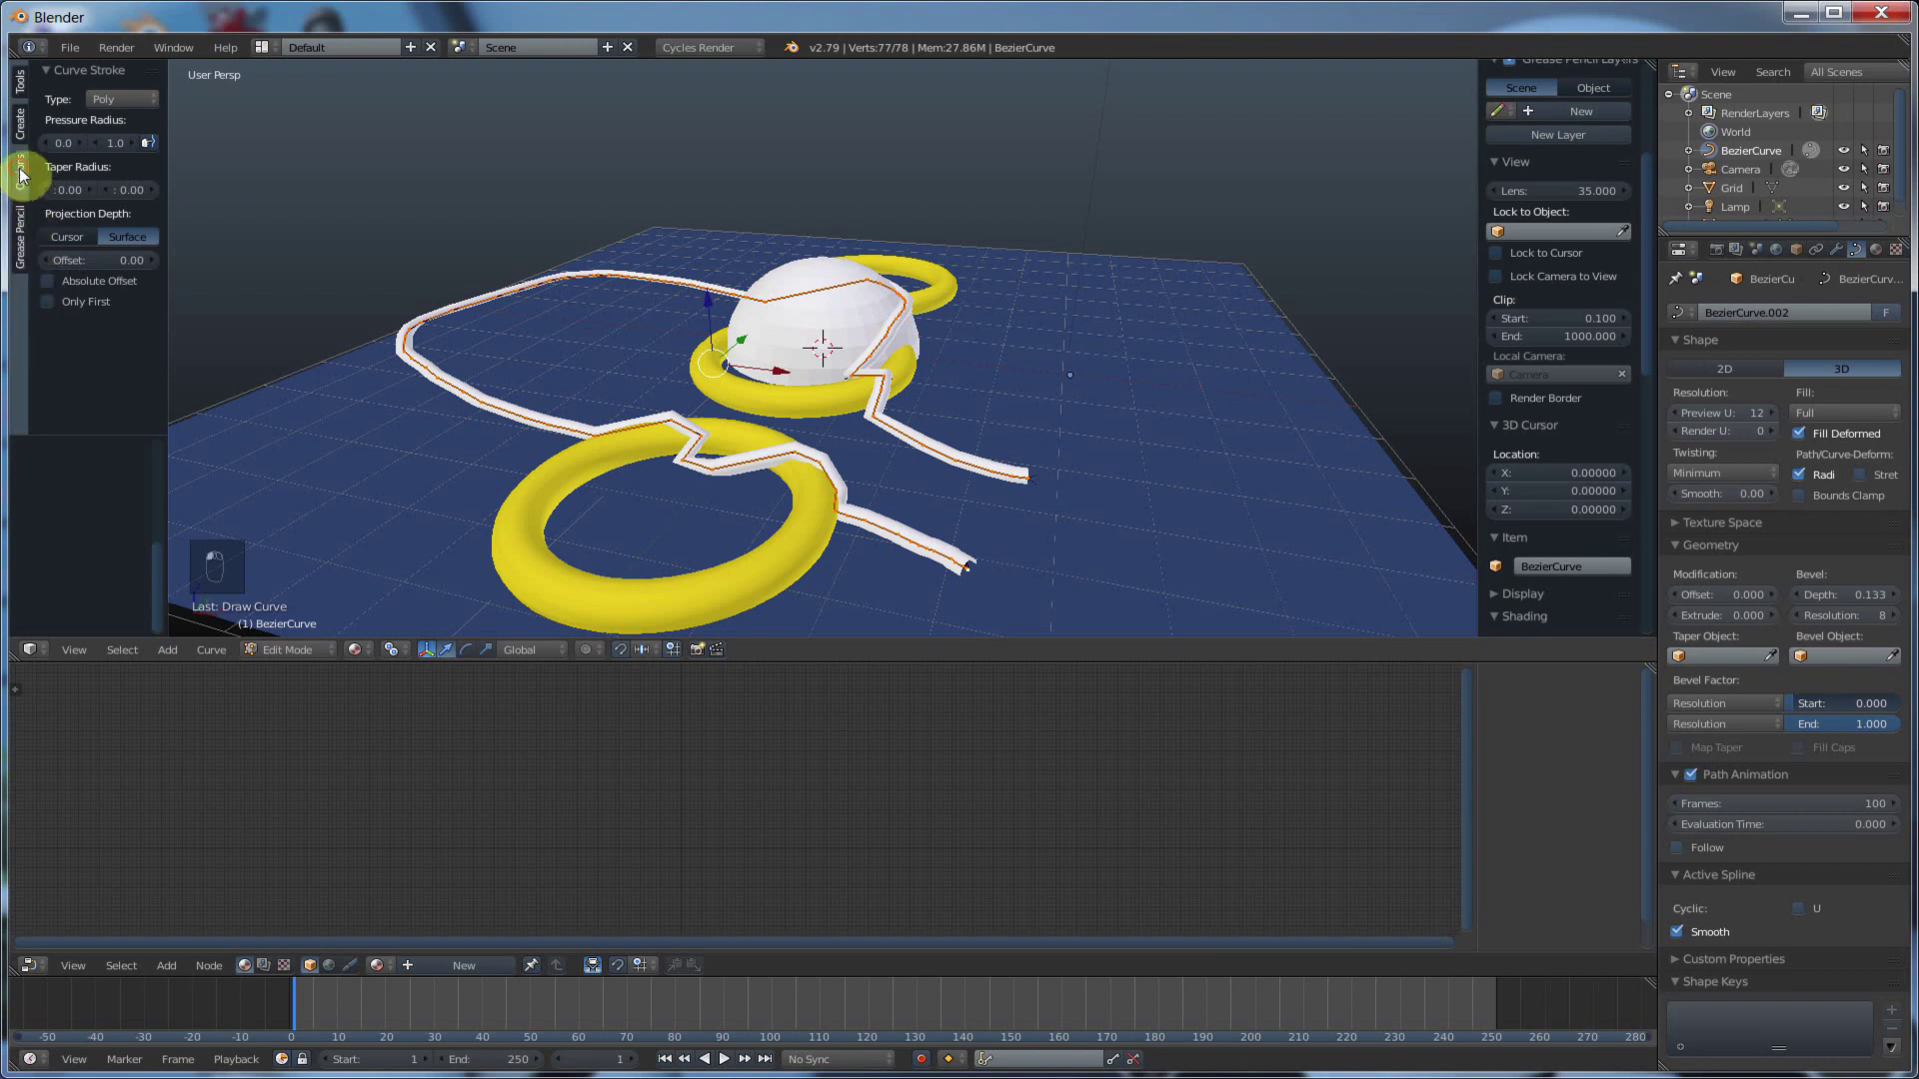
left_click(112, 99)
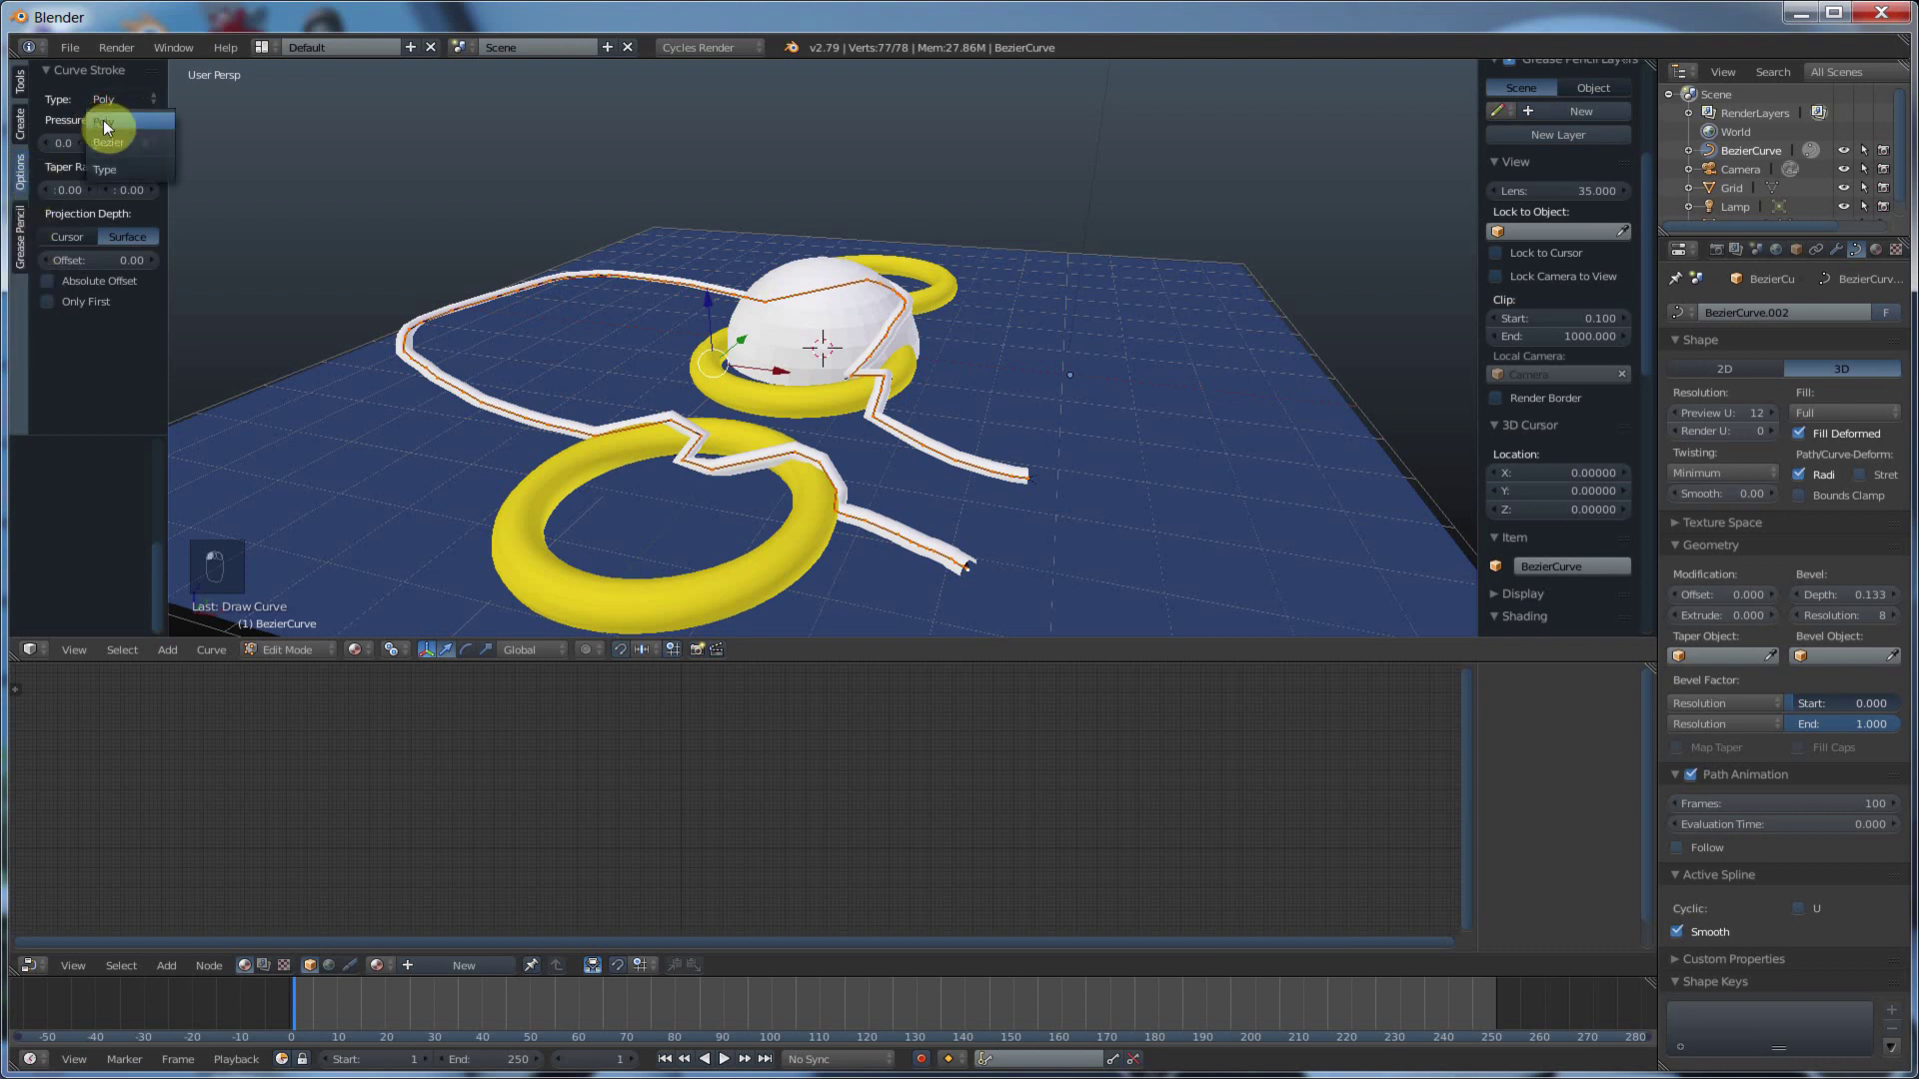
left_click(104, 141)
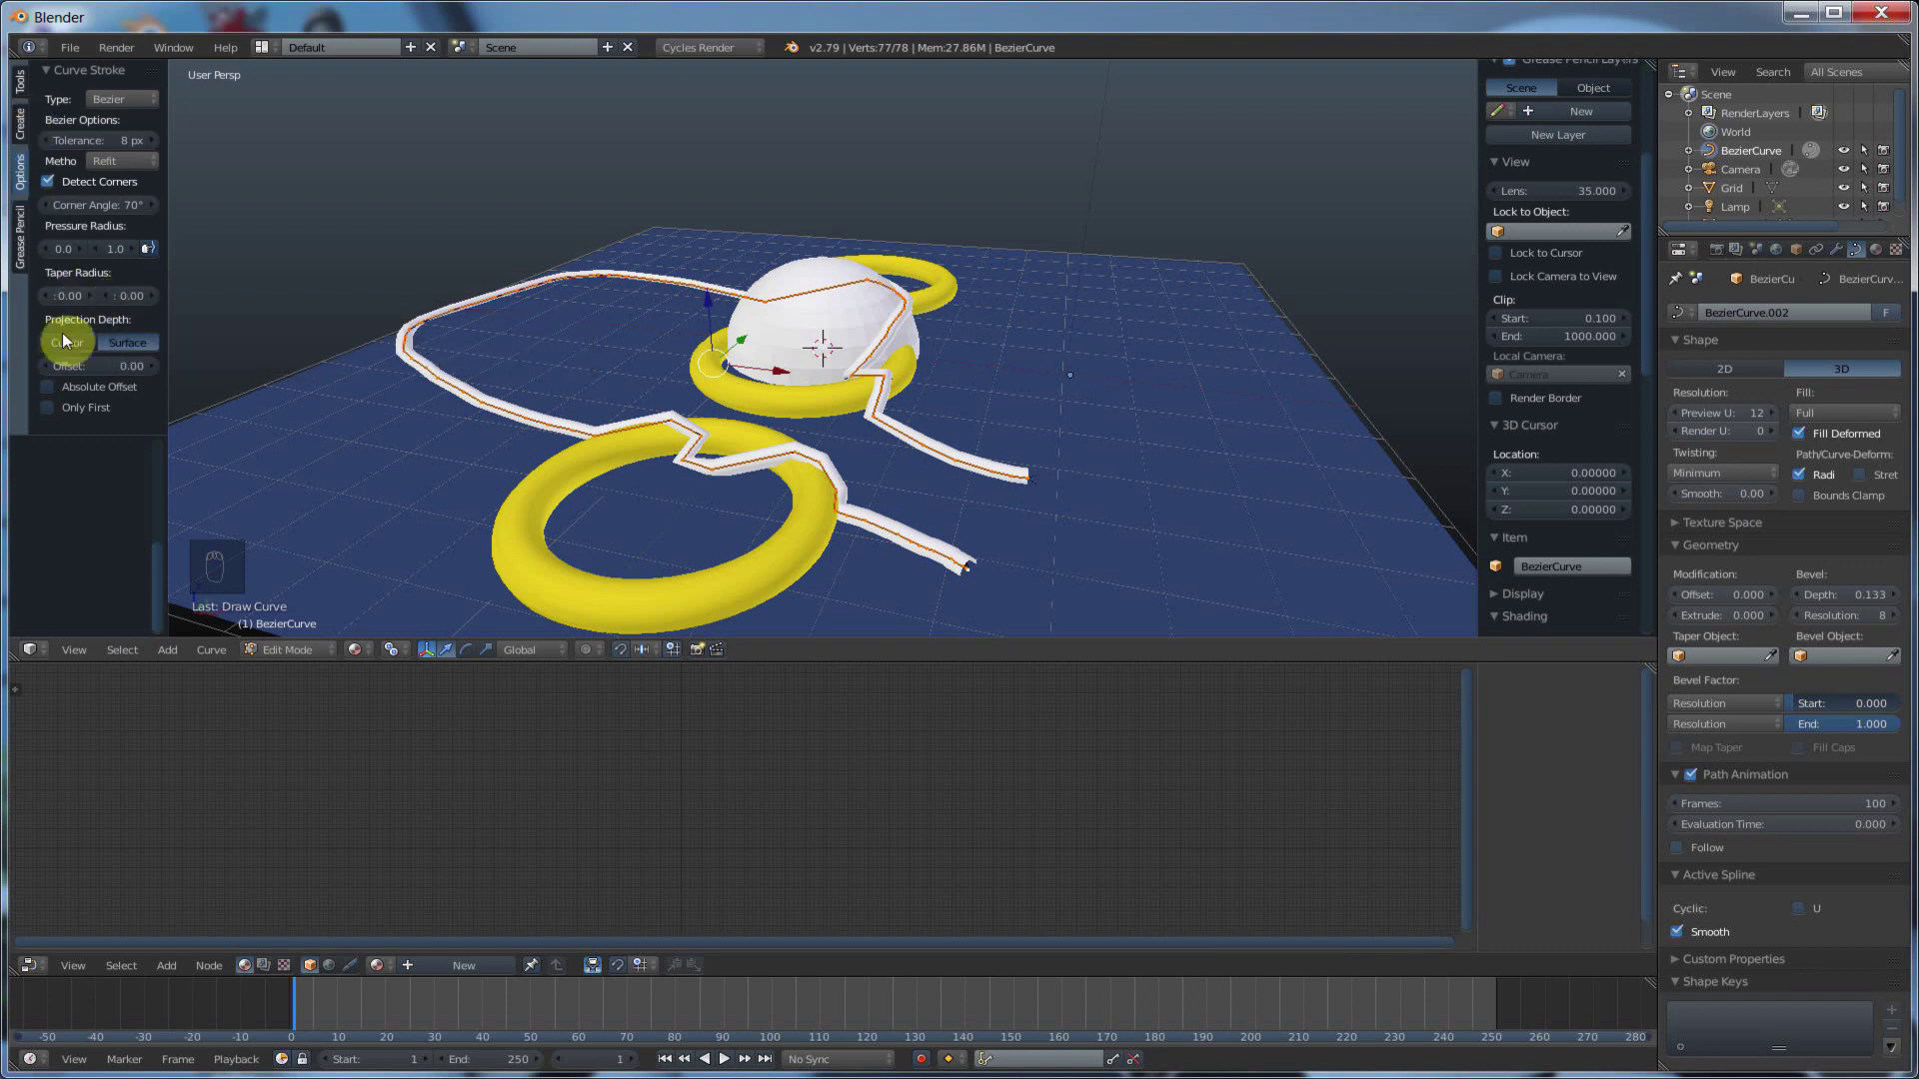
left_click(48, 407)
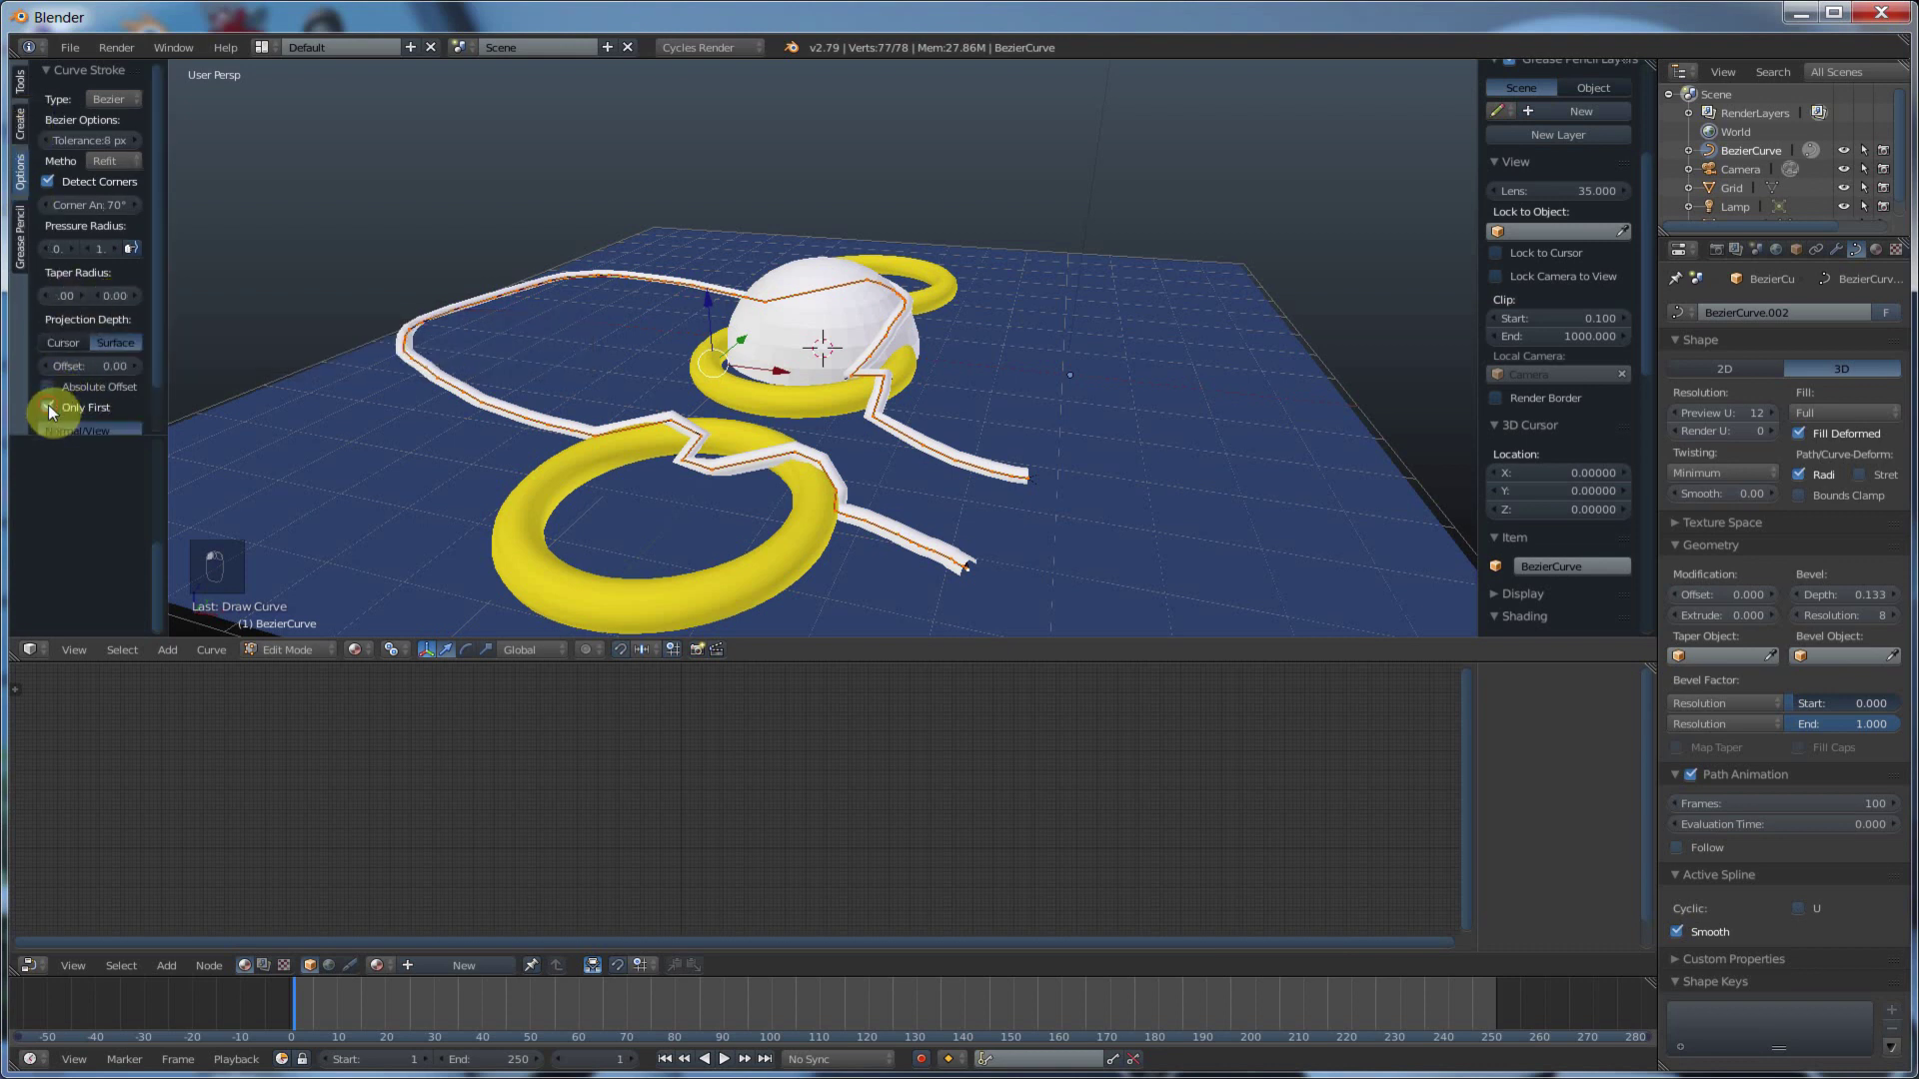
scroll(52, 399, "down", 1)
left_click(54, 396)
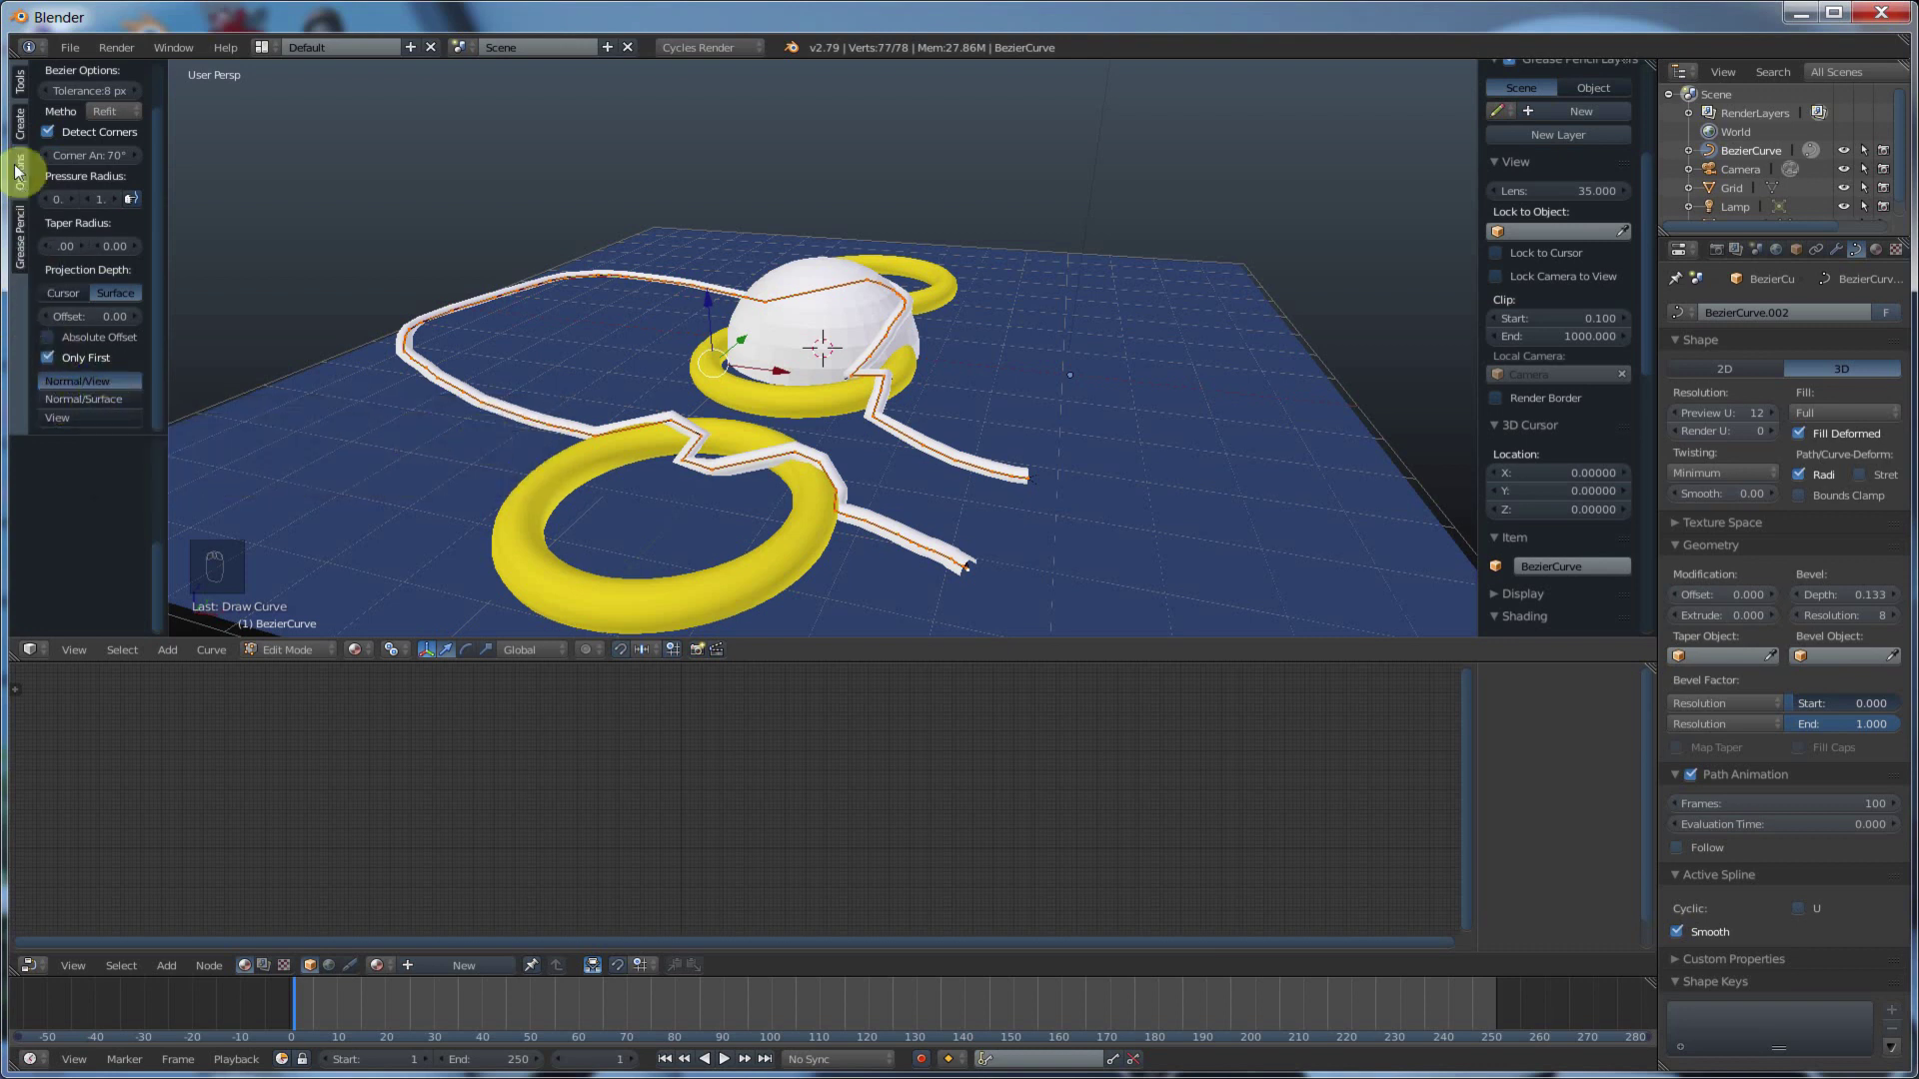
left_click(20, 125)
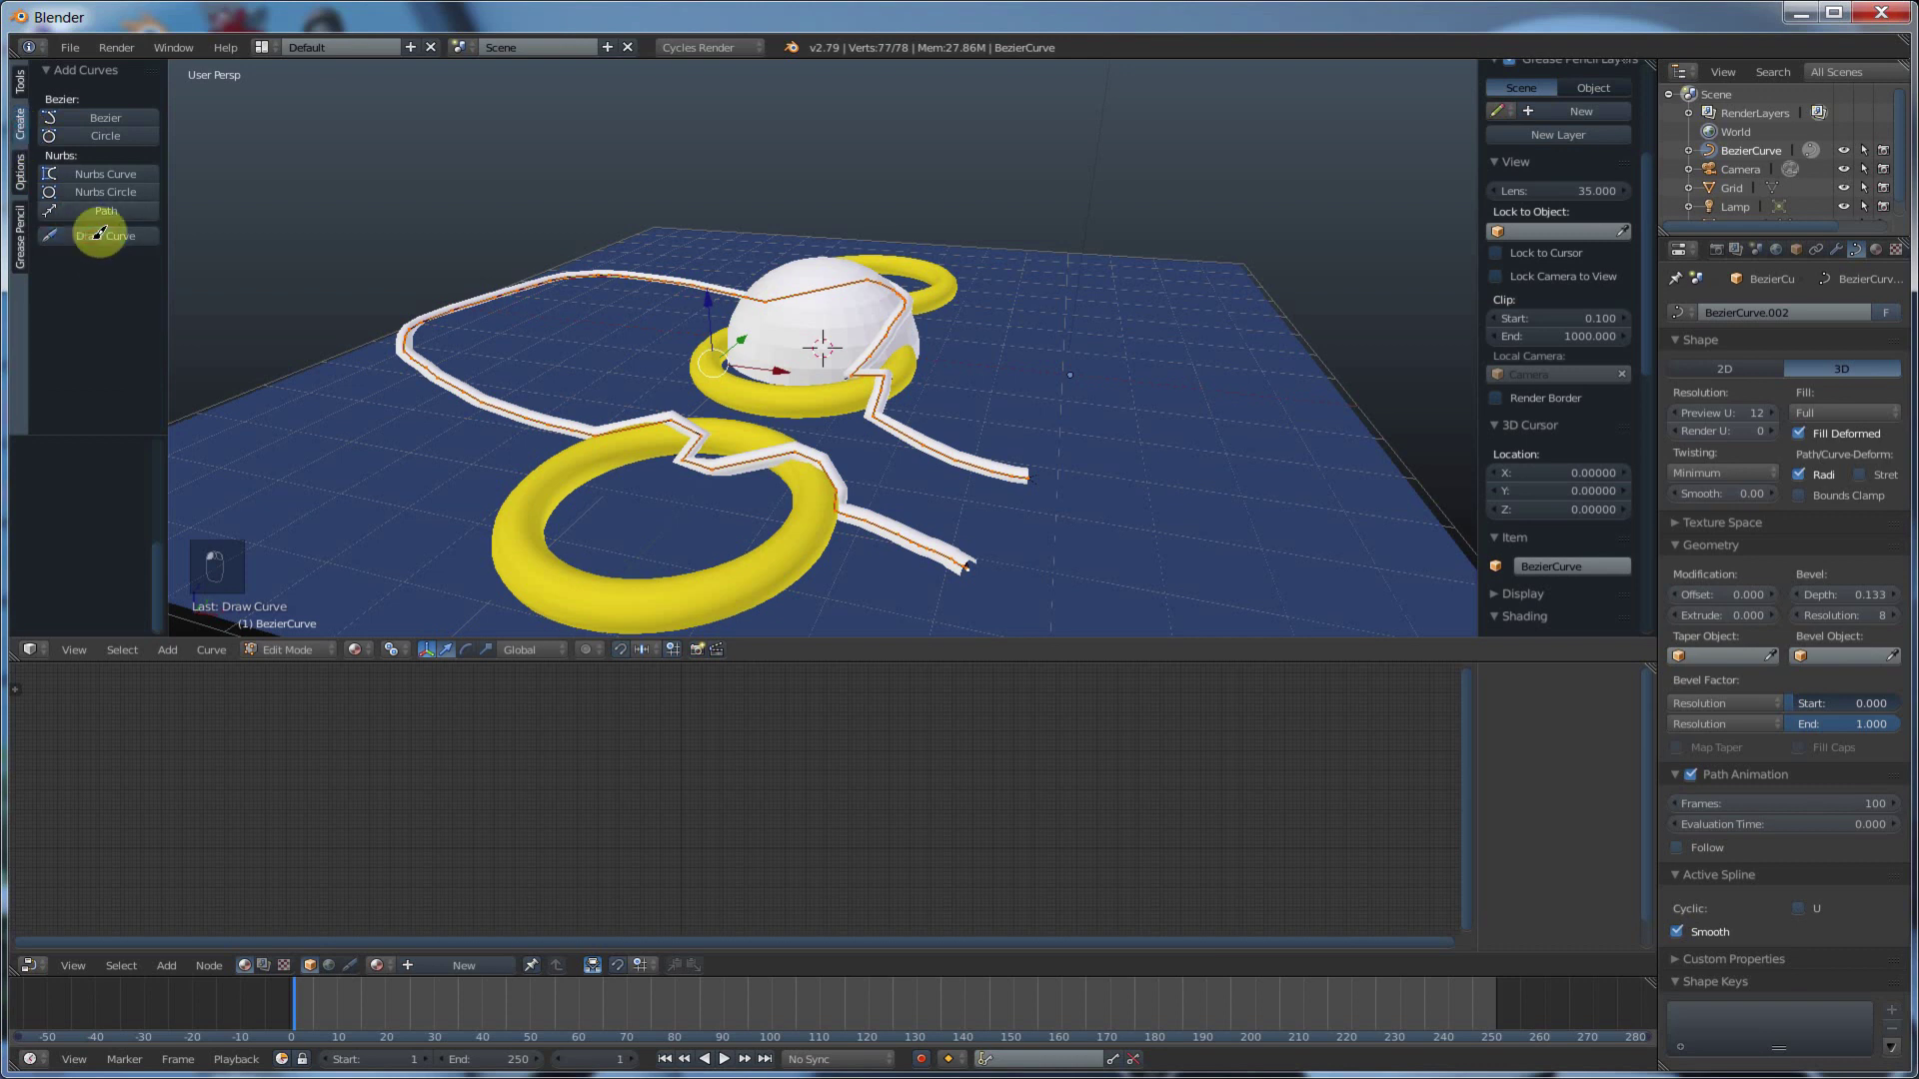
- Draw several freehand tubes: a tall rising curve, short grid strokes, and an arc over the dome
left_click(97, 234)
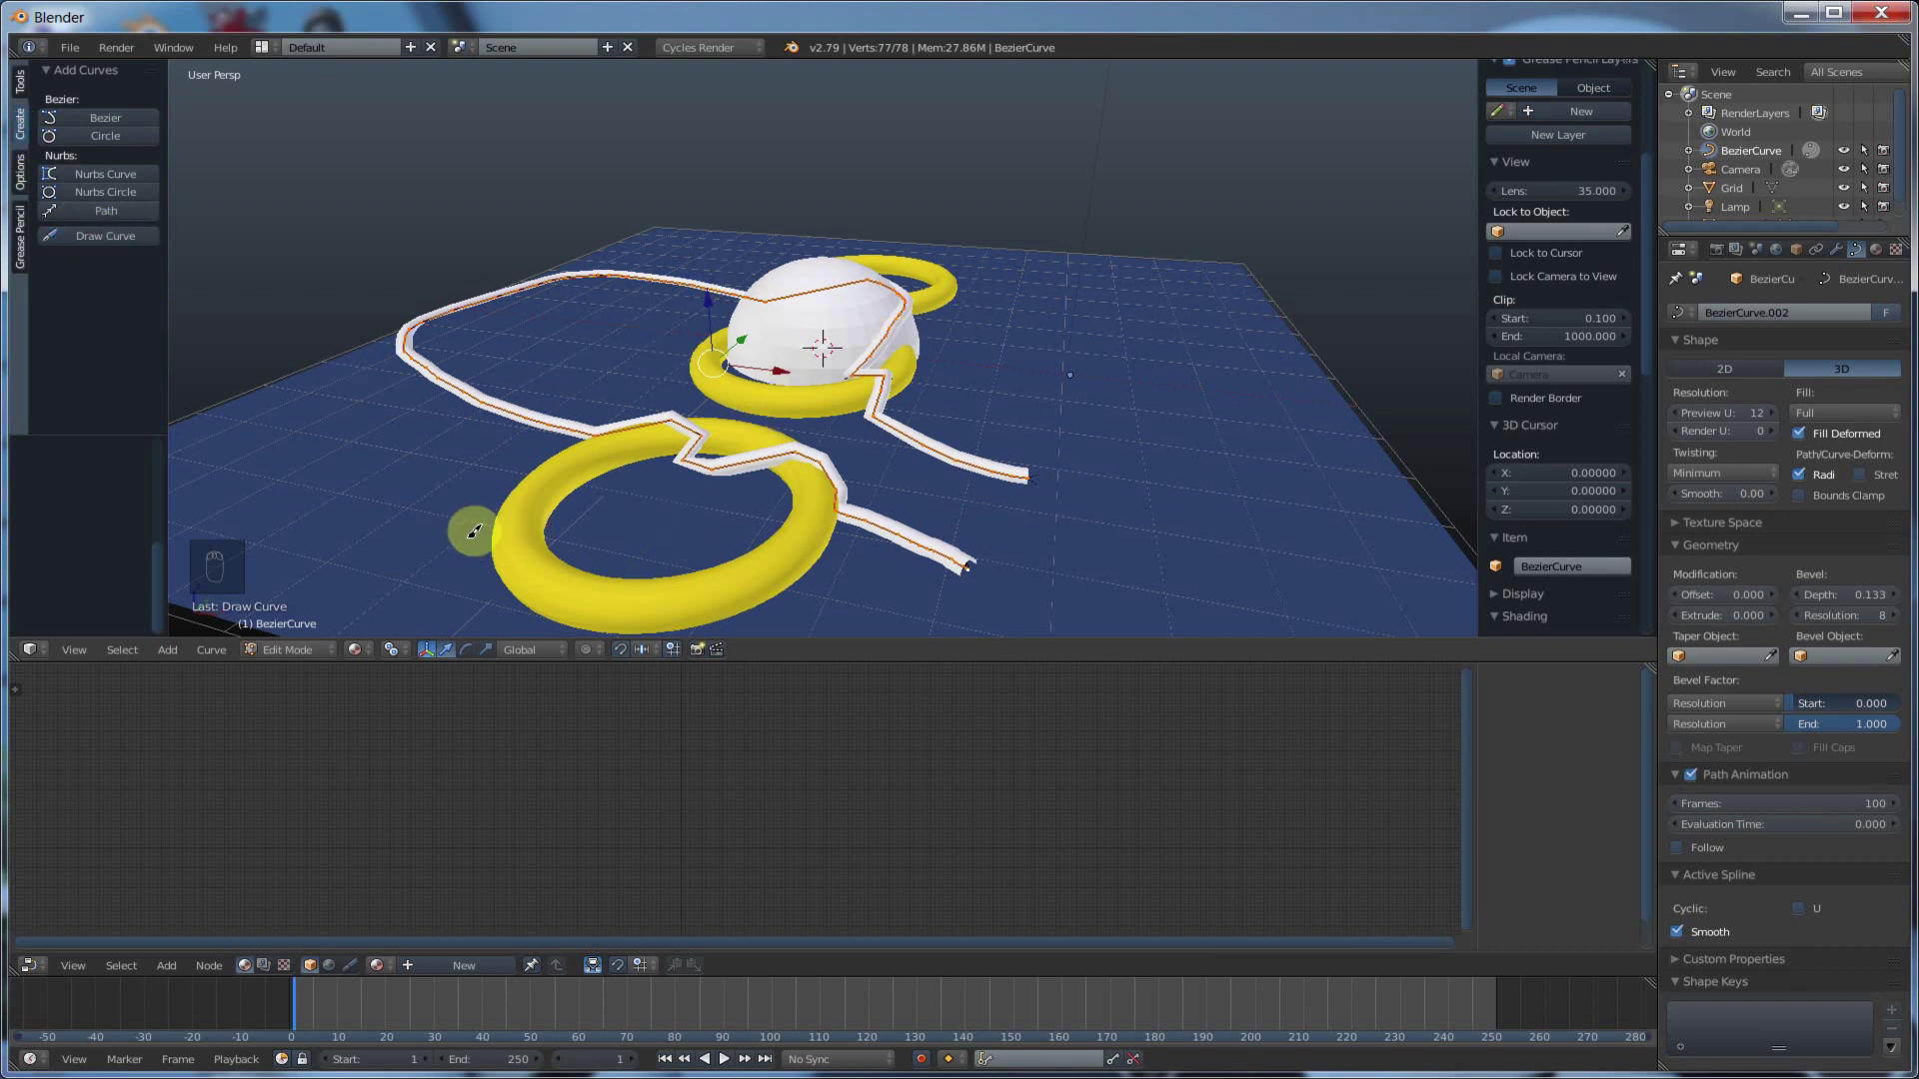
mouse_move(475, 529)
left_mouse_down()
mouse_move(446, 432)
mouse_move(445, 182)
left_mouse_up()
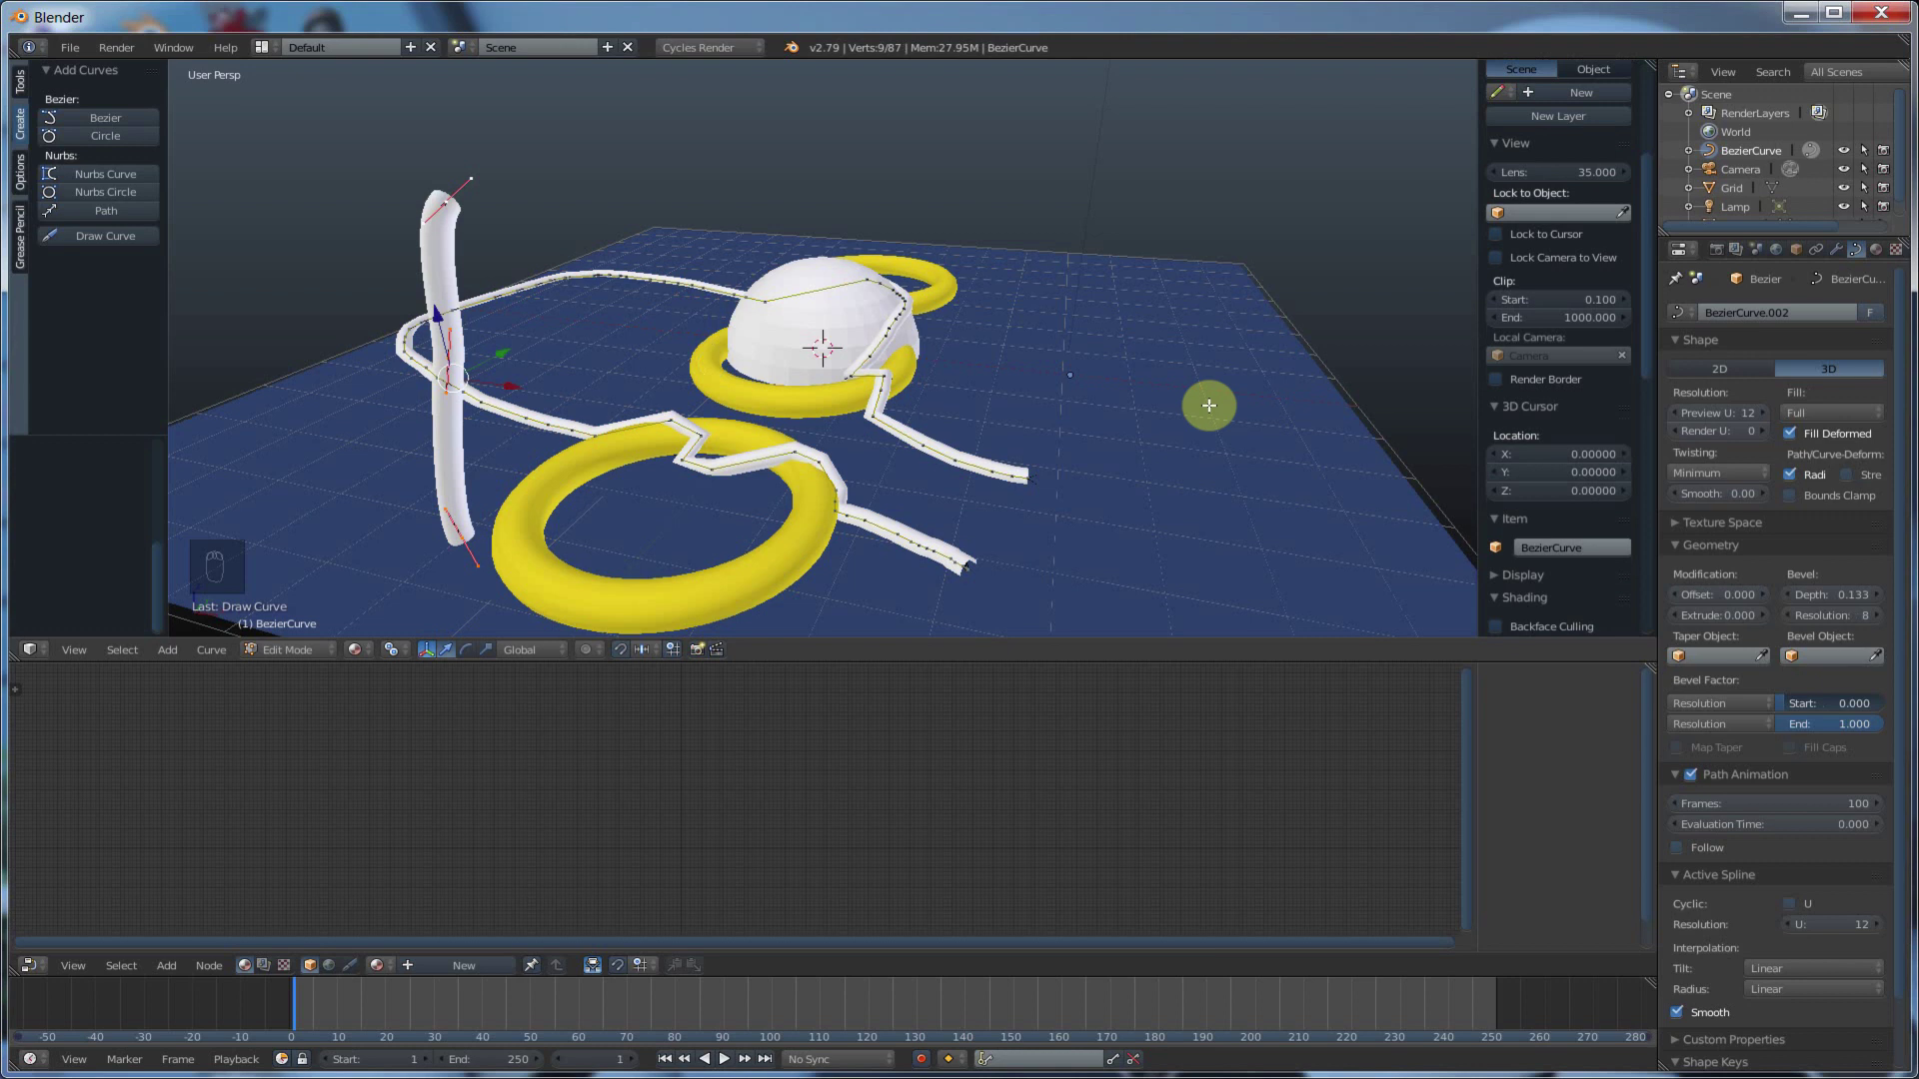
left_click(94, 236)
left_click_drag(1154, 497, 1185, 534)
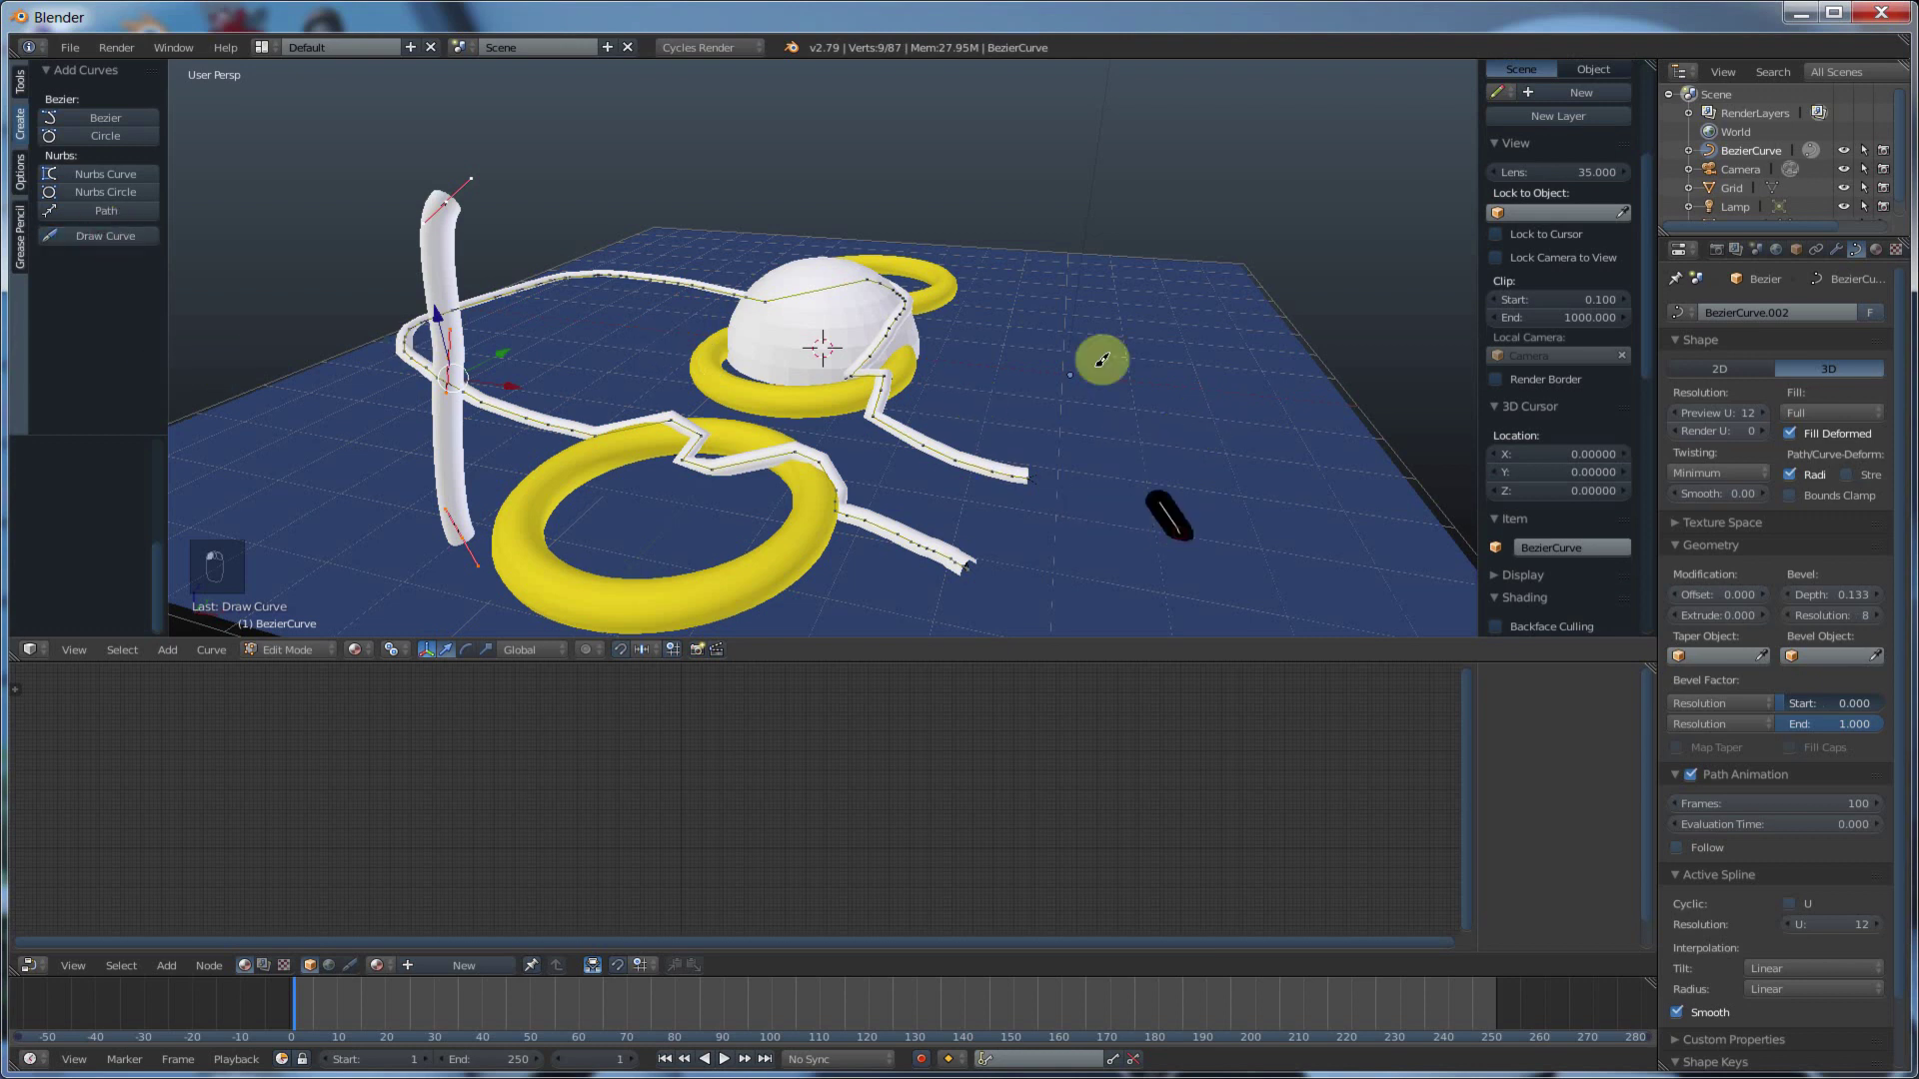
left_click_drag(1102, 359, 1128, 193)
mouse_move(1110, 381)
middle_mouse_down()
mouse_move(1041, 360)
mouse_move(924, 401)
middle_mouse_up()
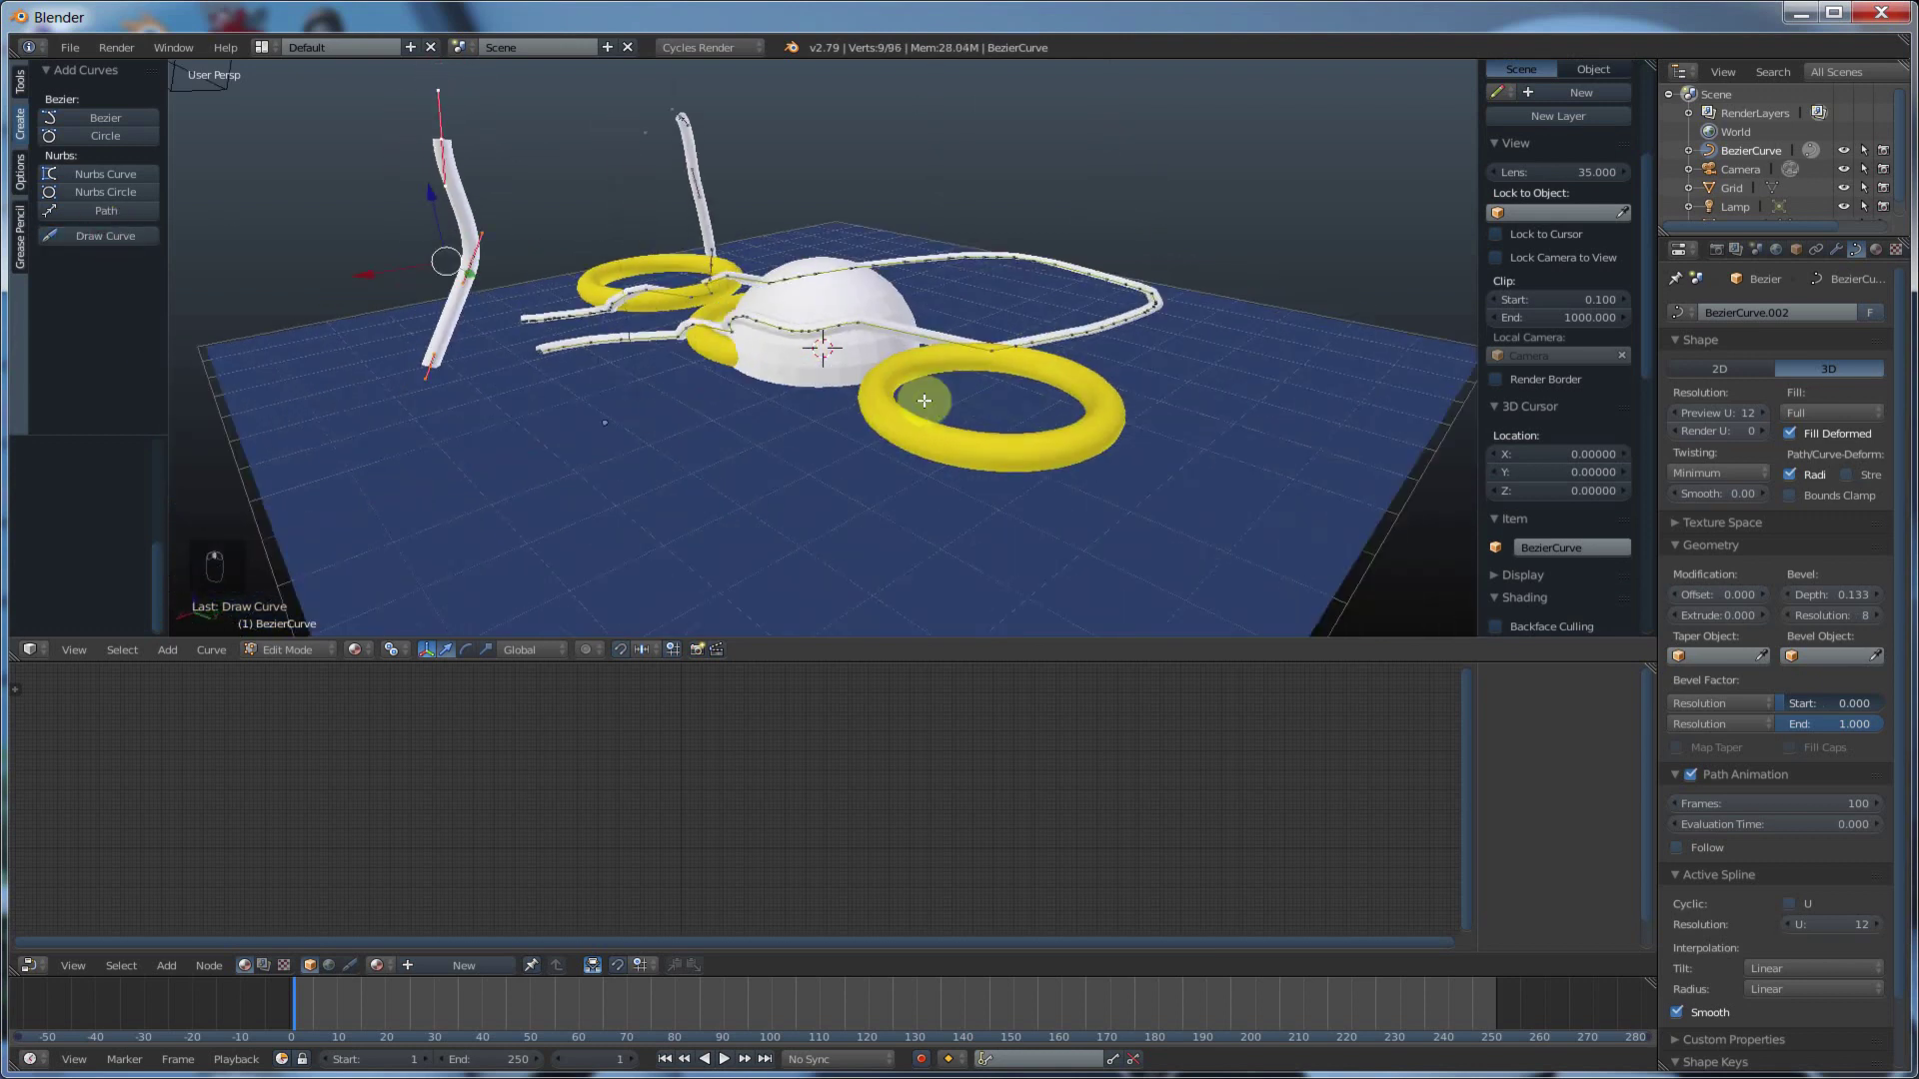
left_click(72, 238)
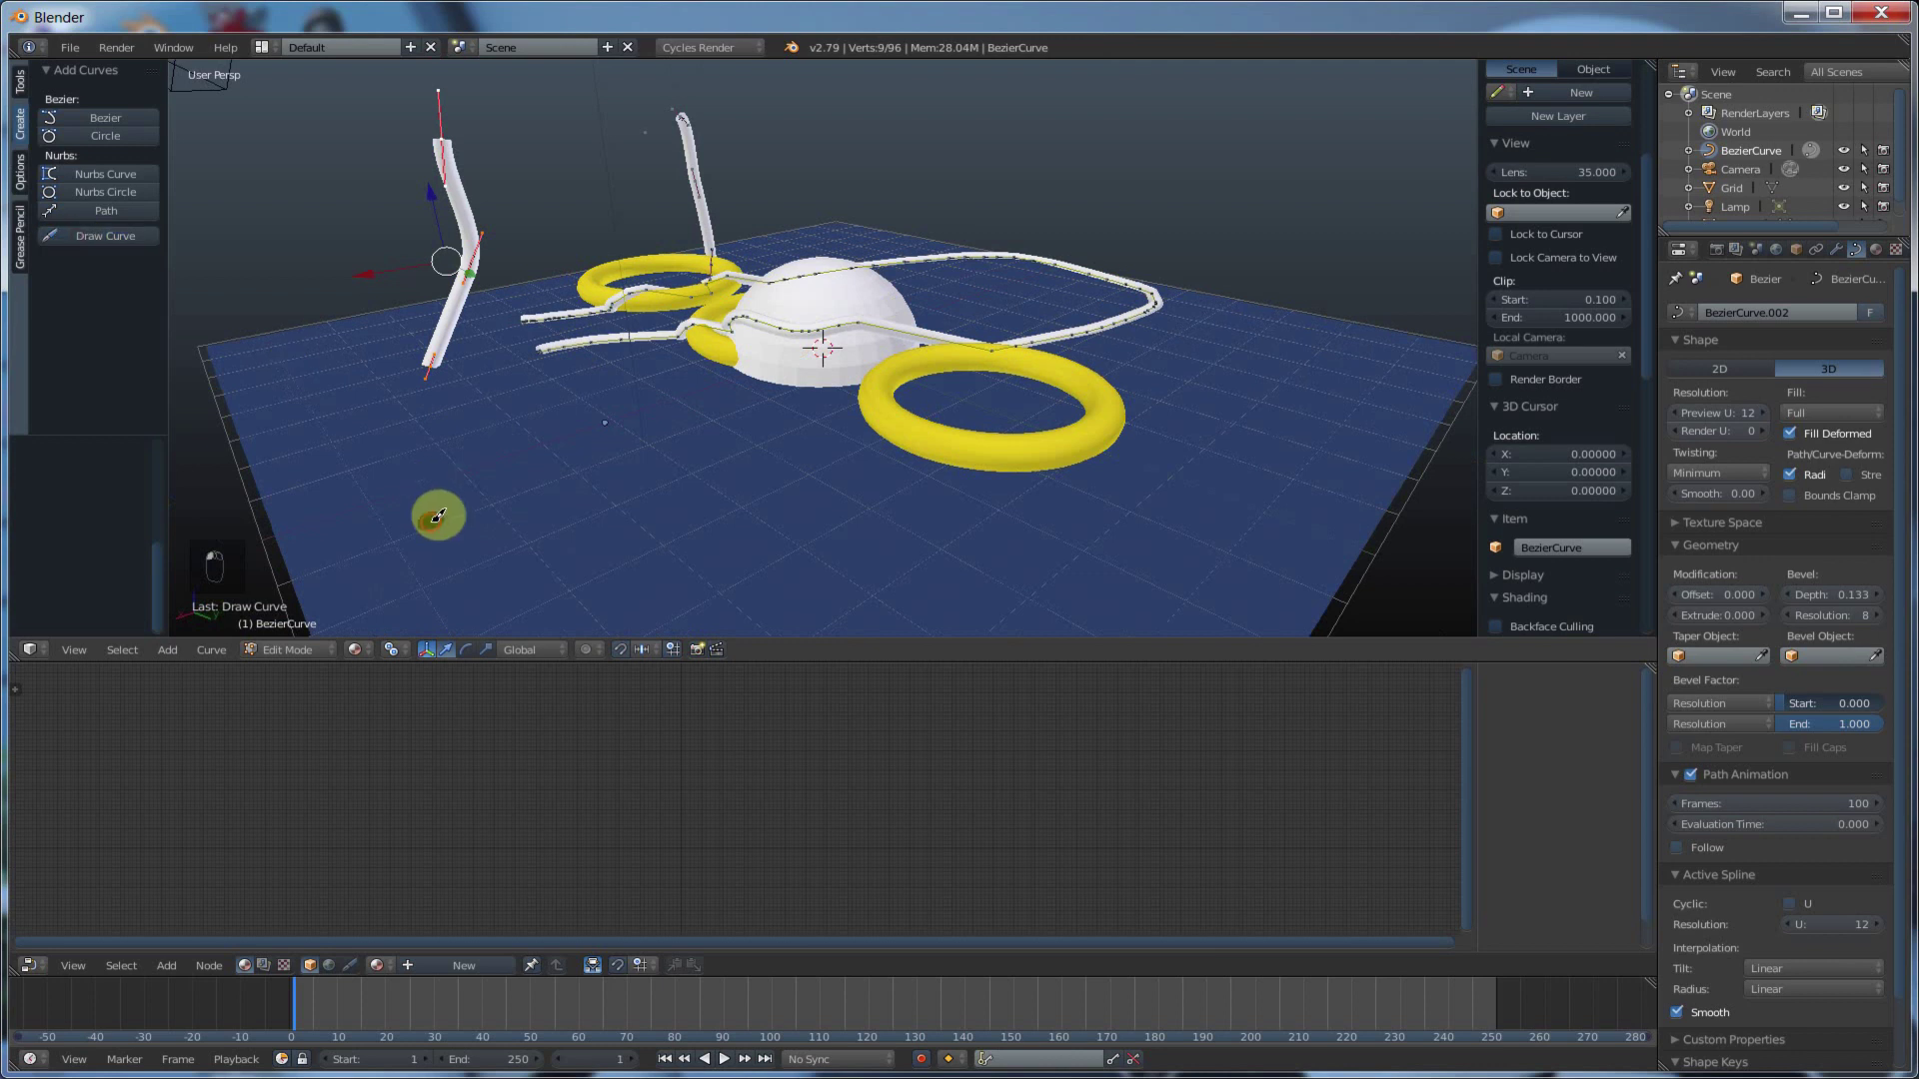
mouse_move(432, 518)
left_mouse_down()
mouse_move(456, 243)
mouse_move(706, 165)
mouse_move(917, 243)
left_mouse_up()
middle_click_drag(968, 373, 481, 448)
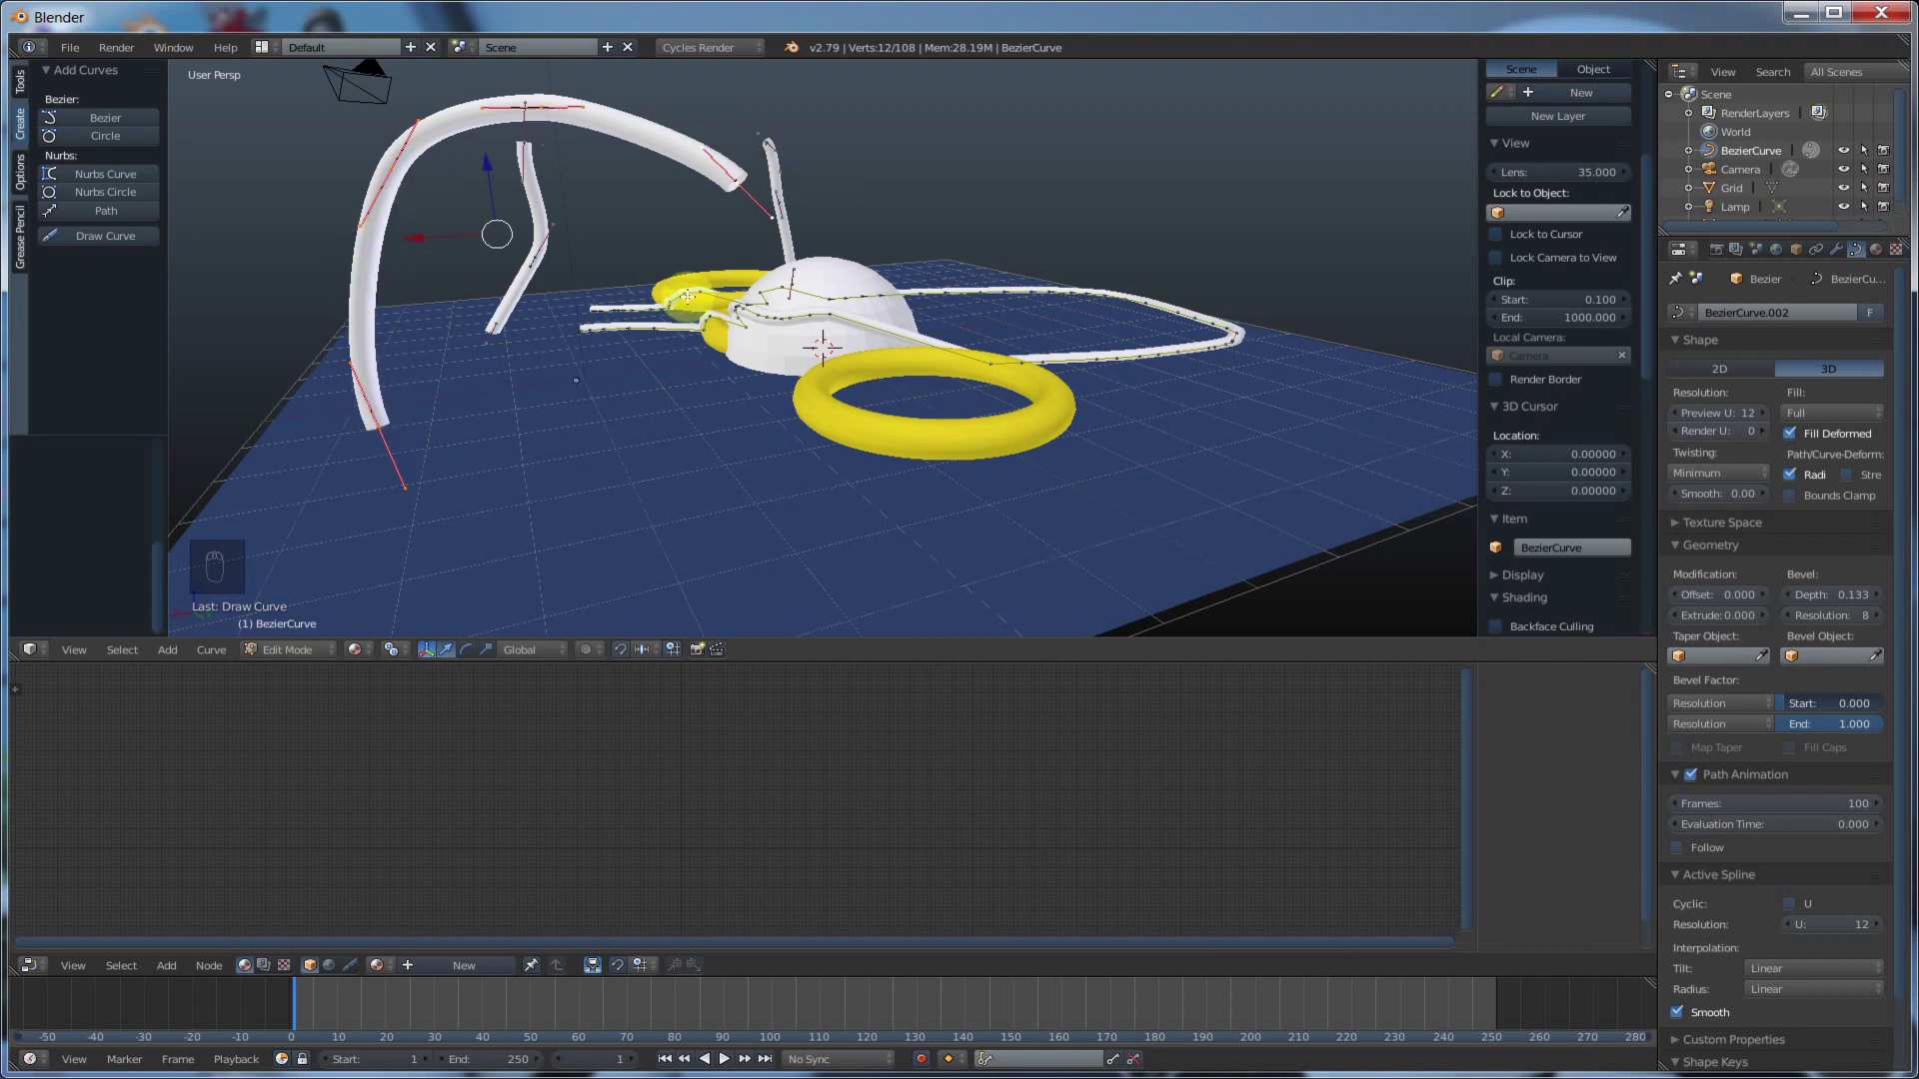
middle_click_drag(711, 292, 246, 248)
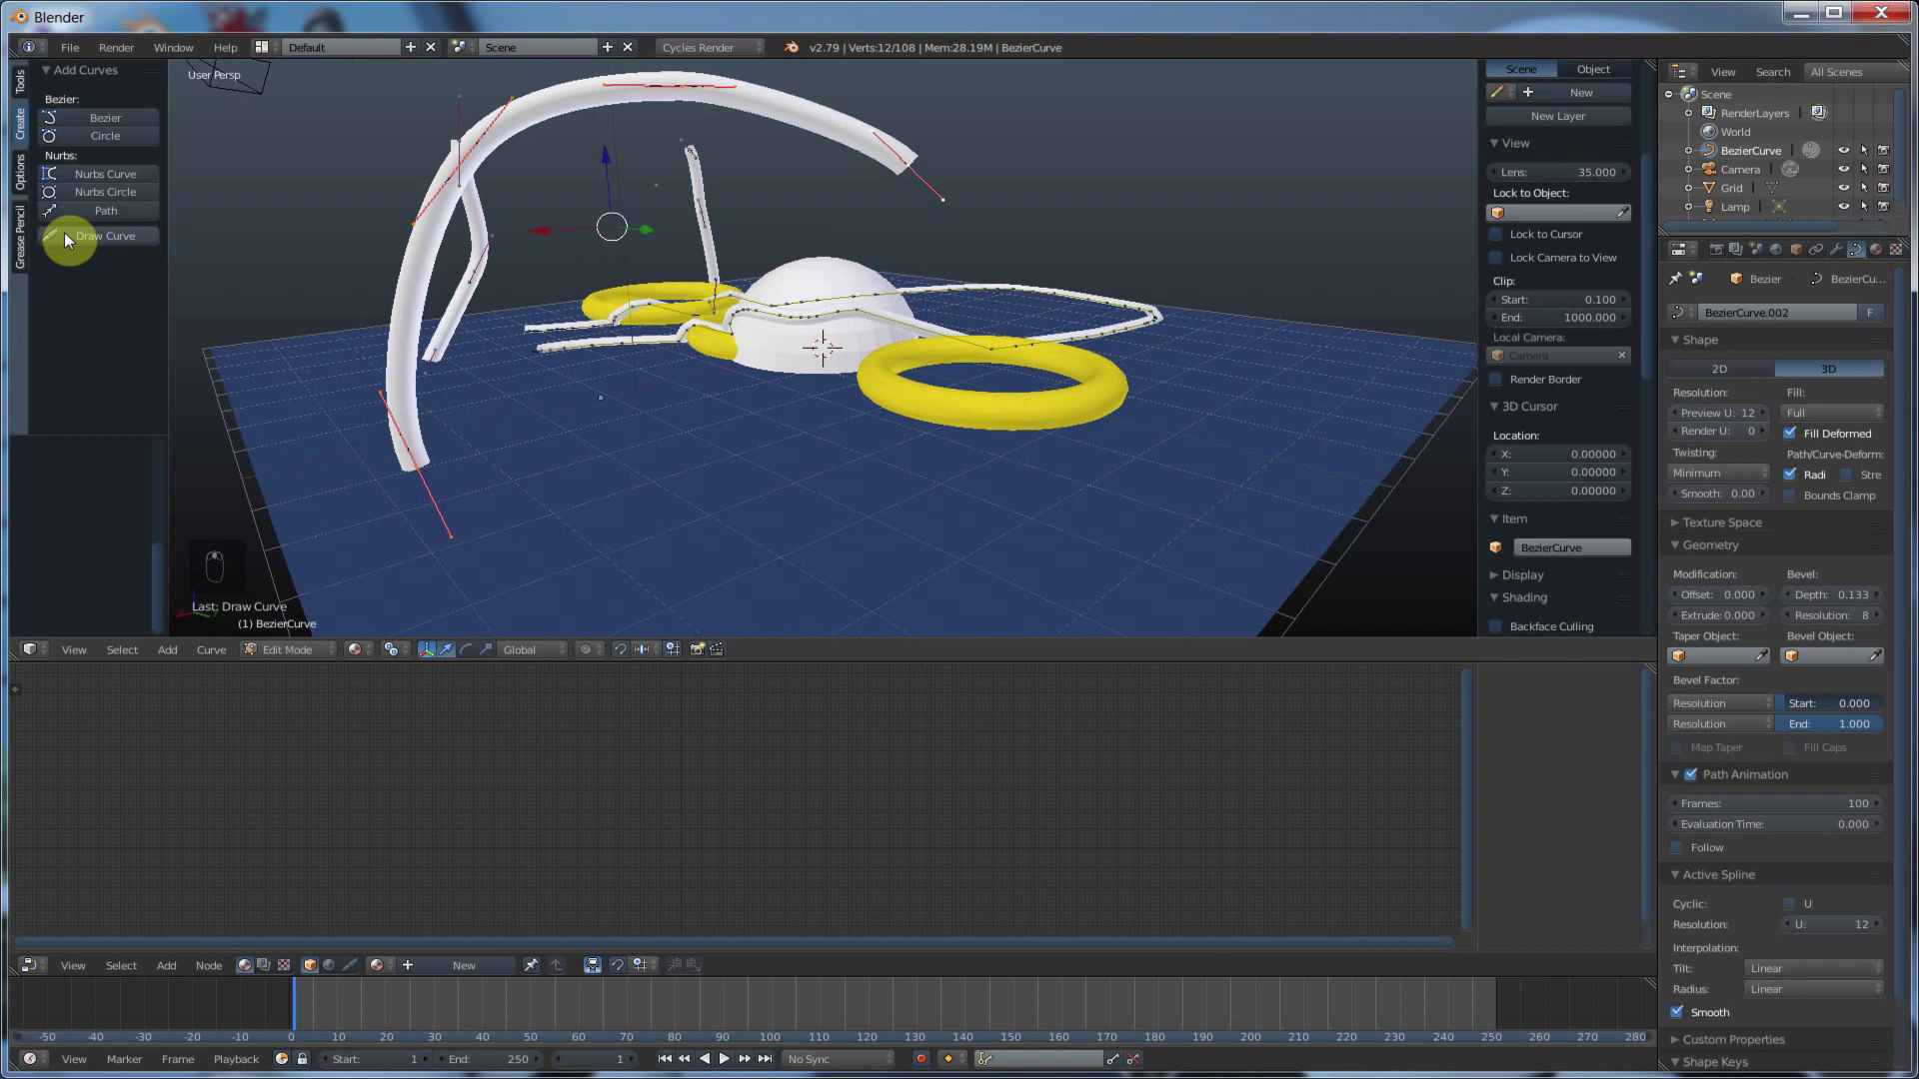
left_click(22, 178)
left_click(94, 347)
scroll(88, 380, "down", 2)
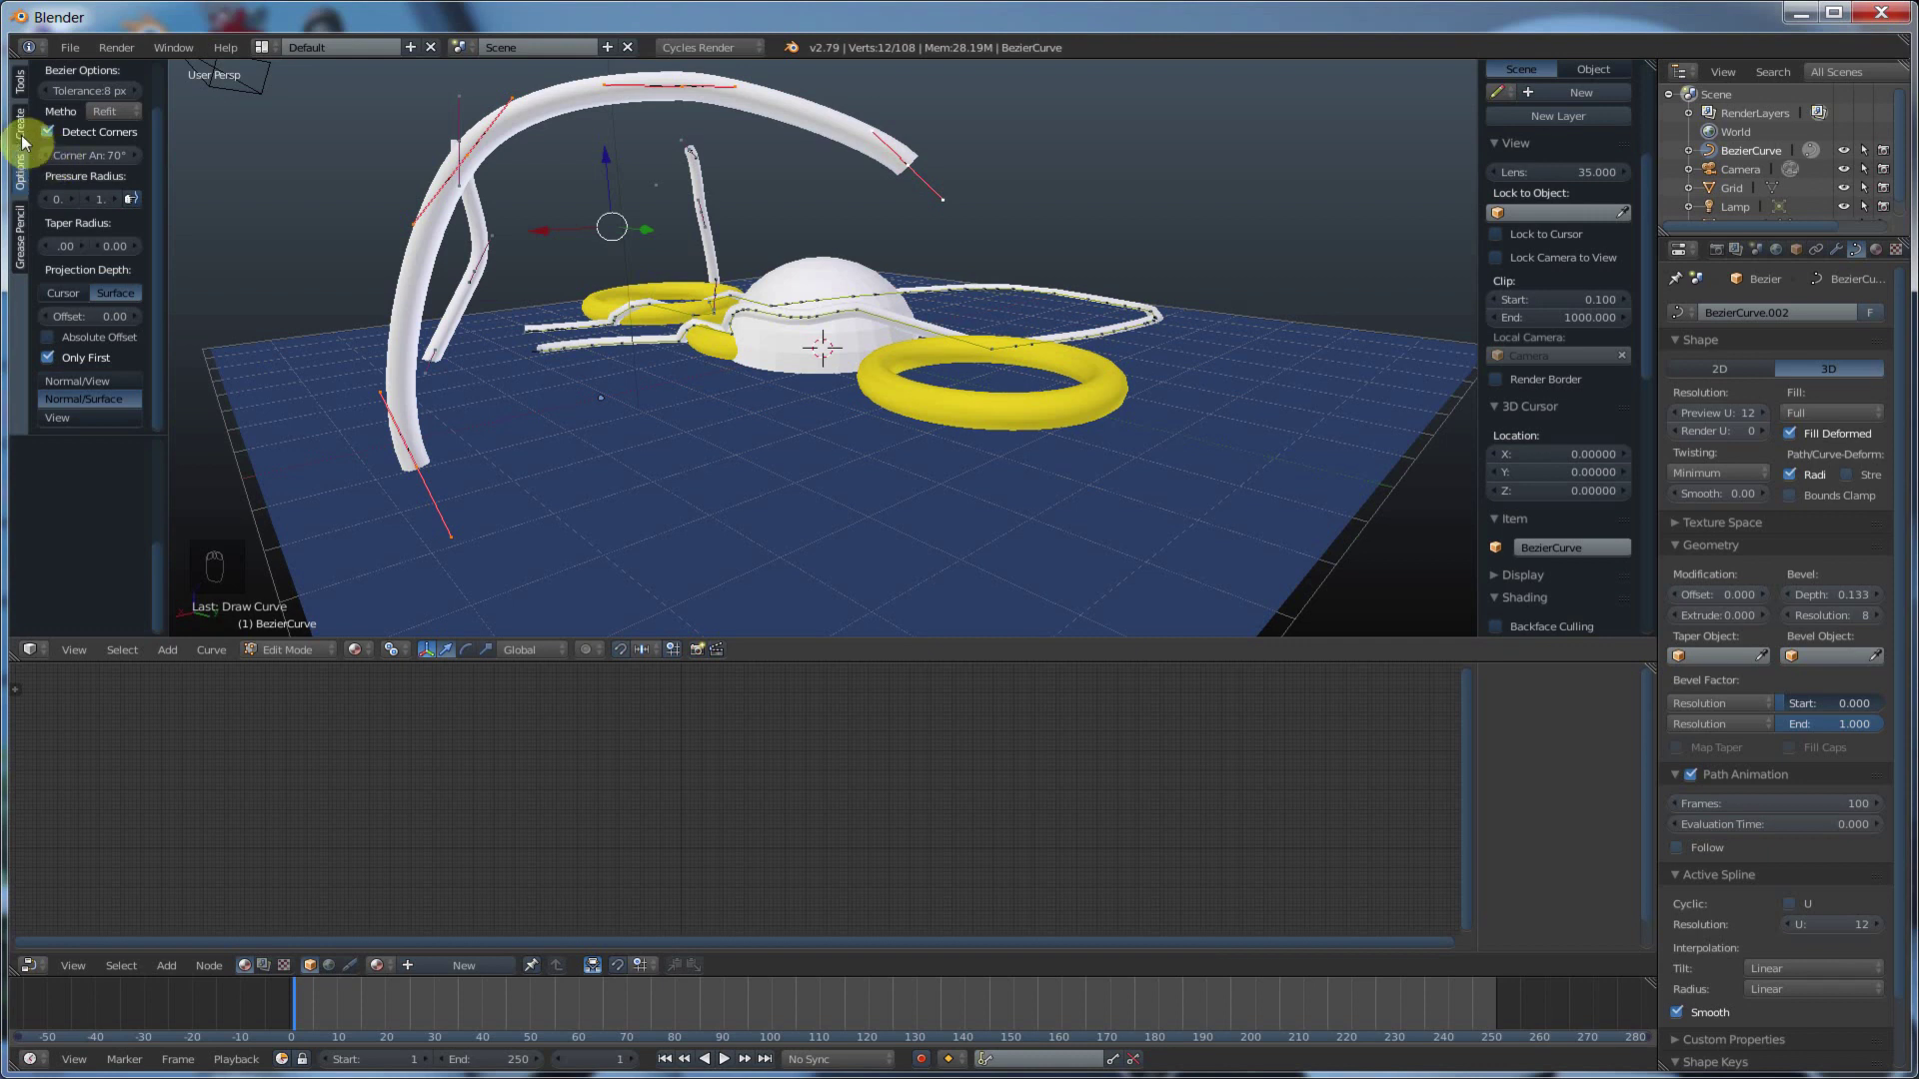
scroll(40, 243, "up", 2)
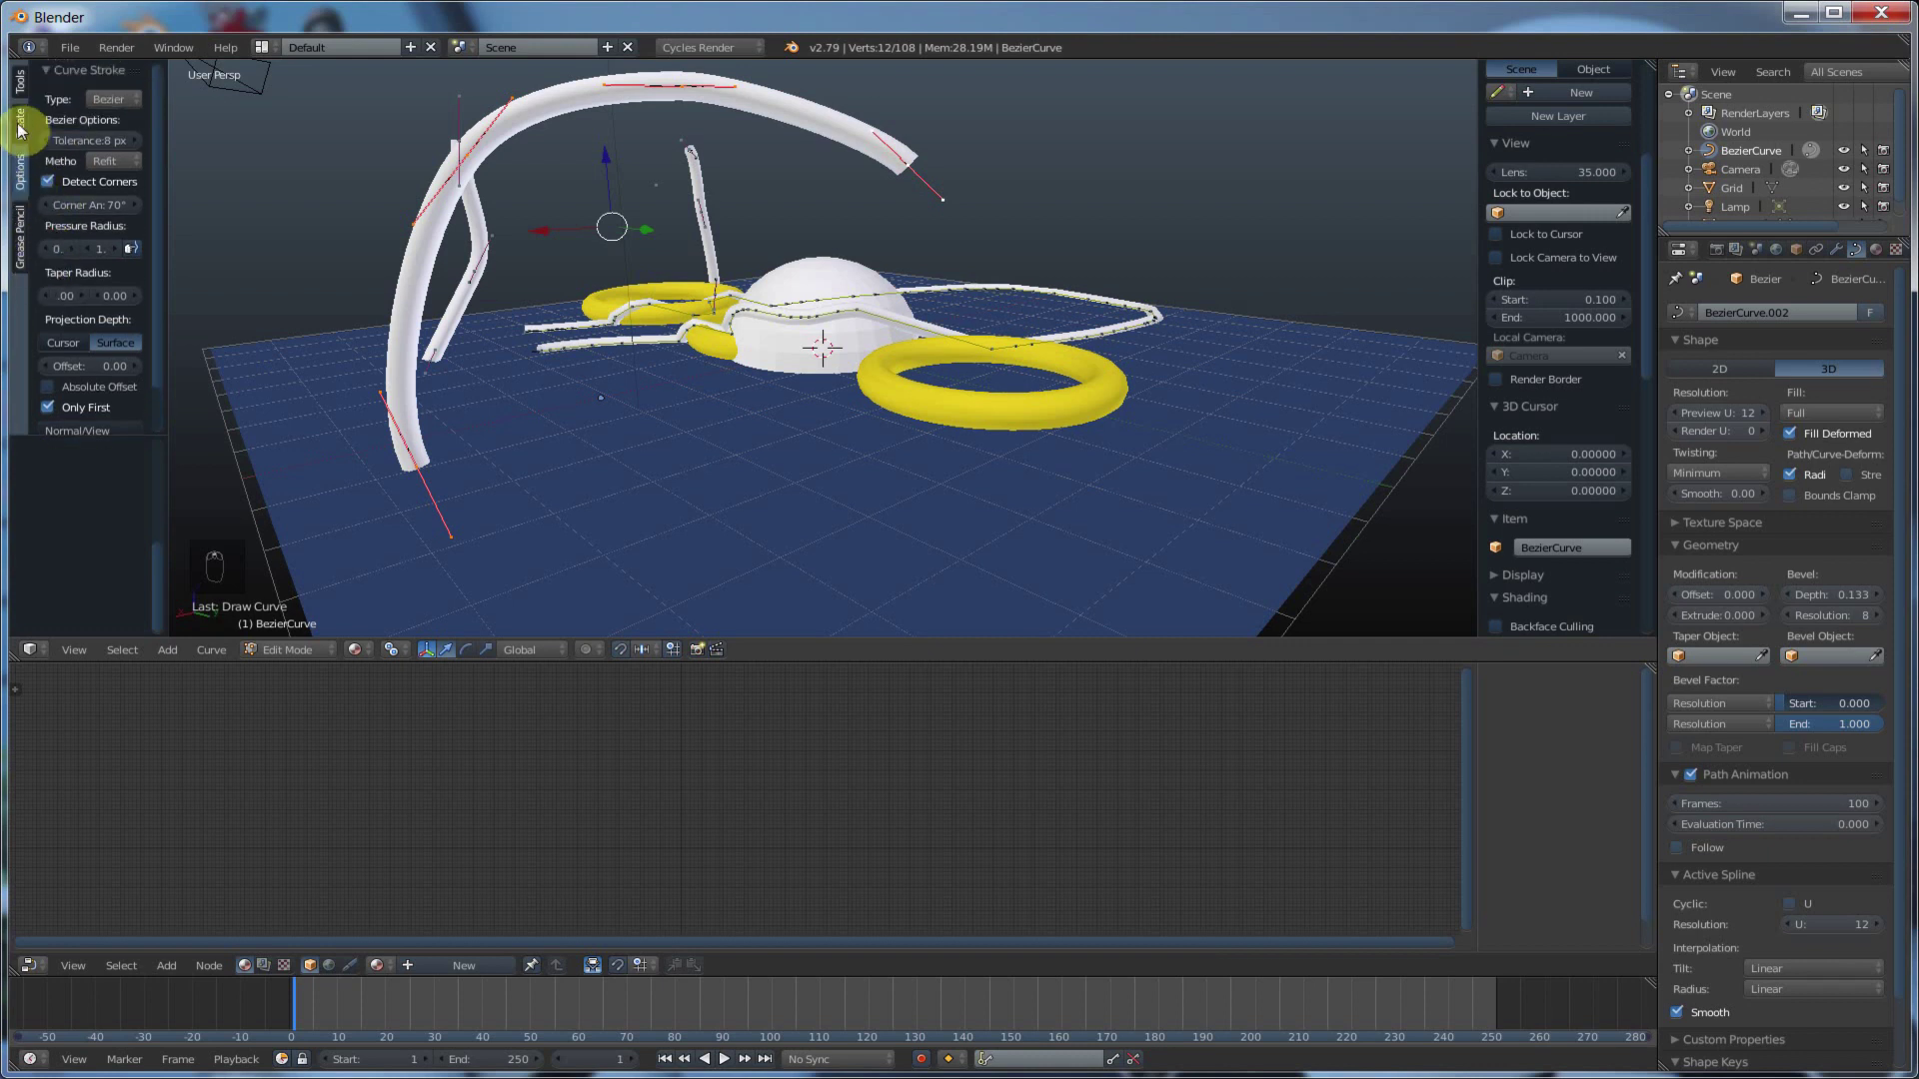
left_click(20, 124)
left_click(79, 236)
left_click_drag(892, 504, 1280, 124)
scroll(1288, 365, "down", 5)
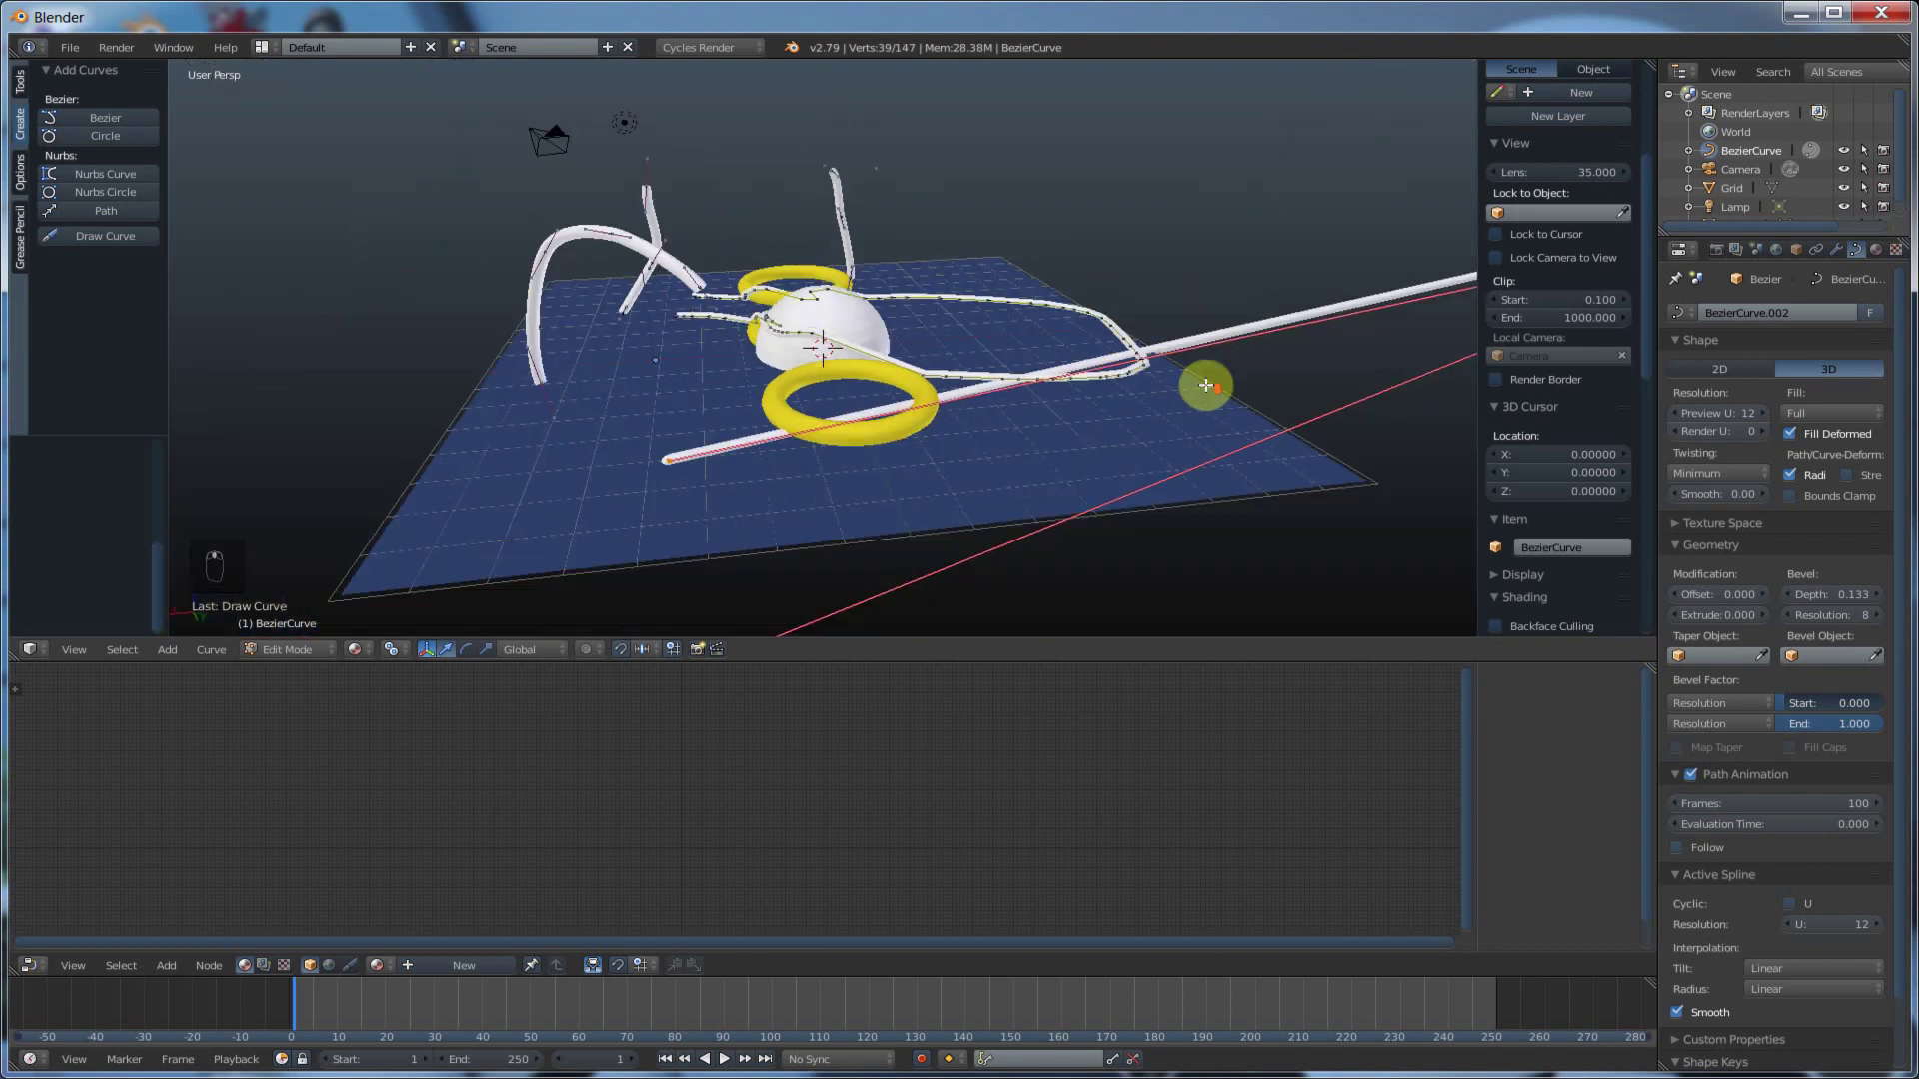
mouse_move(1258, 377)
middle_mouse_down()
mouse_move(1272, 369)
mouse_move(1246, 356)
mouse_move(1247, 394)
mouse_move(1319, 363)
mouse_move(1146, 360)
mouse_move(1186, 313)
mouse_move(1277, 304)
mouse_move(1299, 261)
mouse_move(929, 457)
middle_mouse_up()
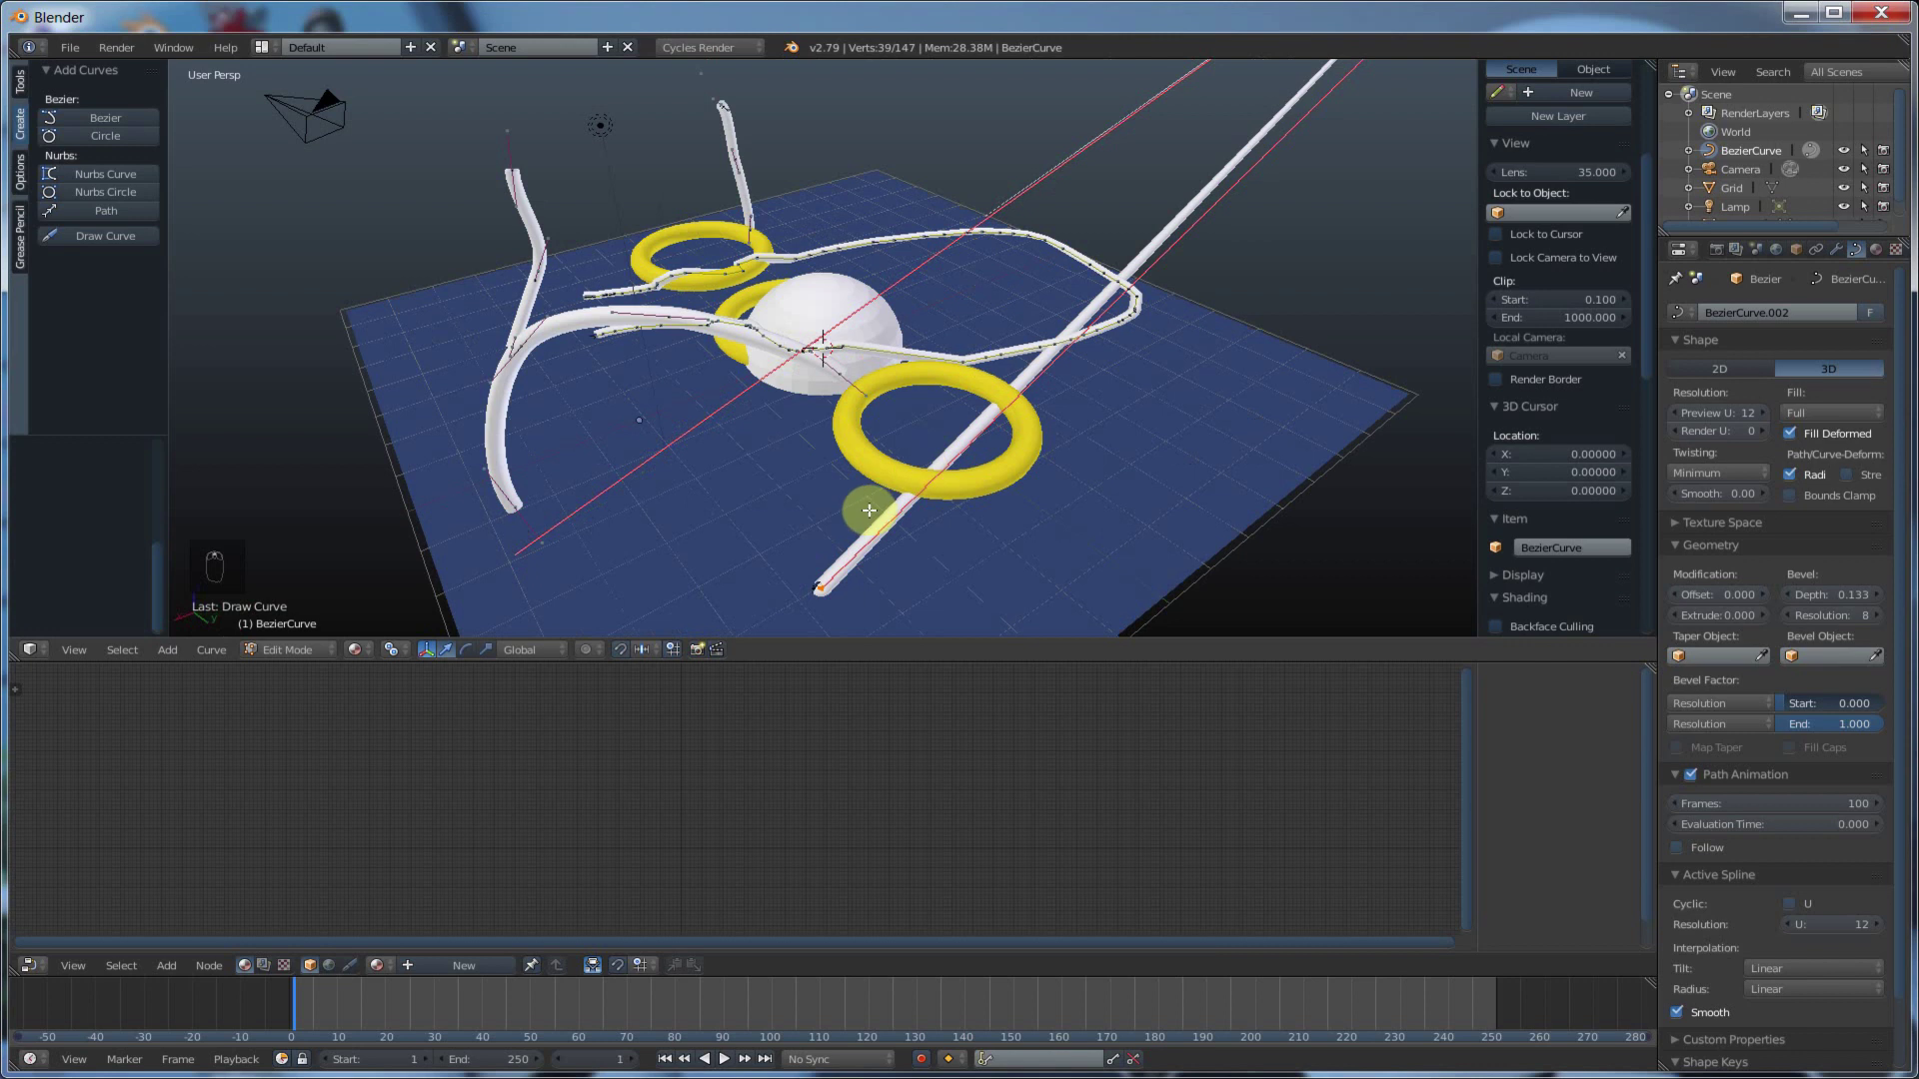
key("ctrl+z")
middle_click_drag(591, 479, 634, 459)
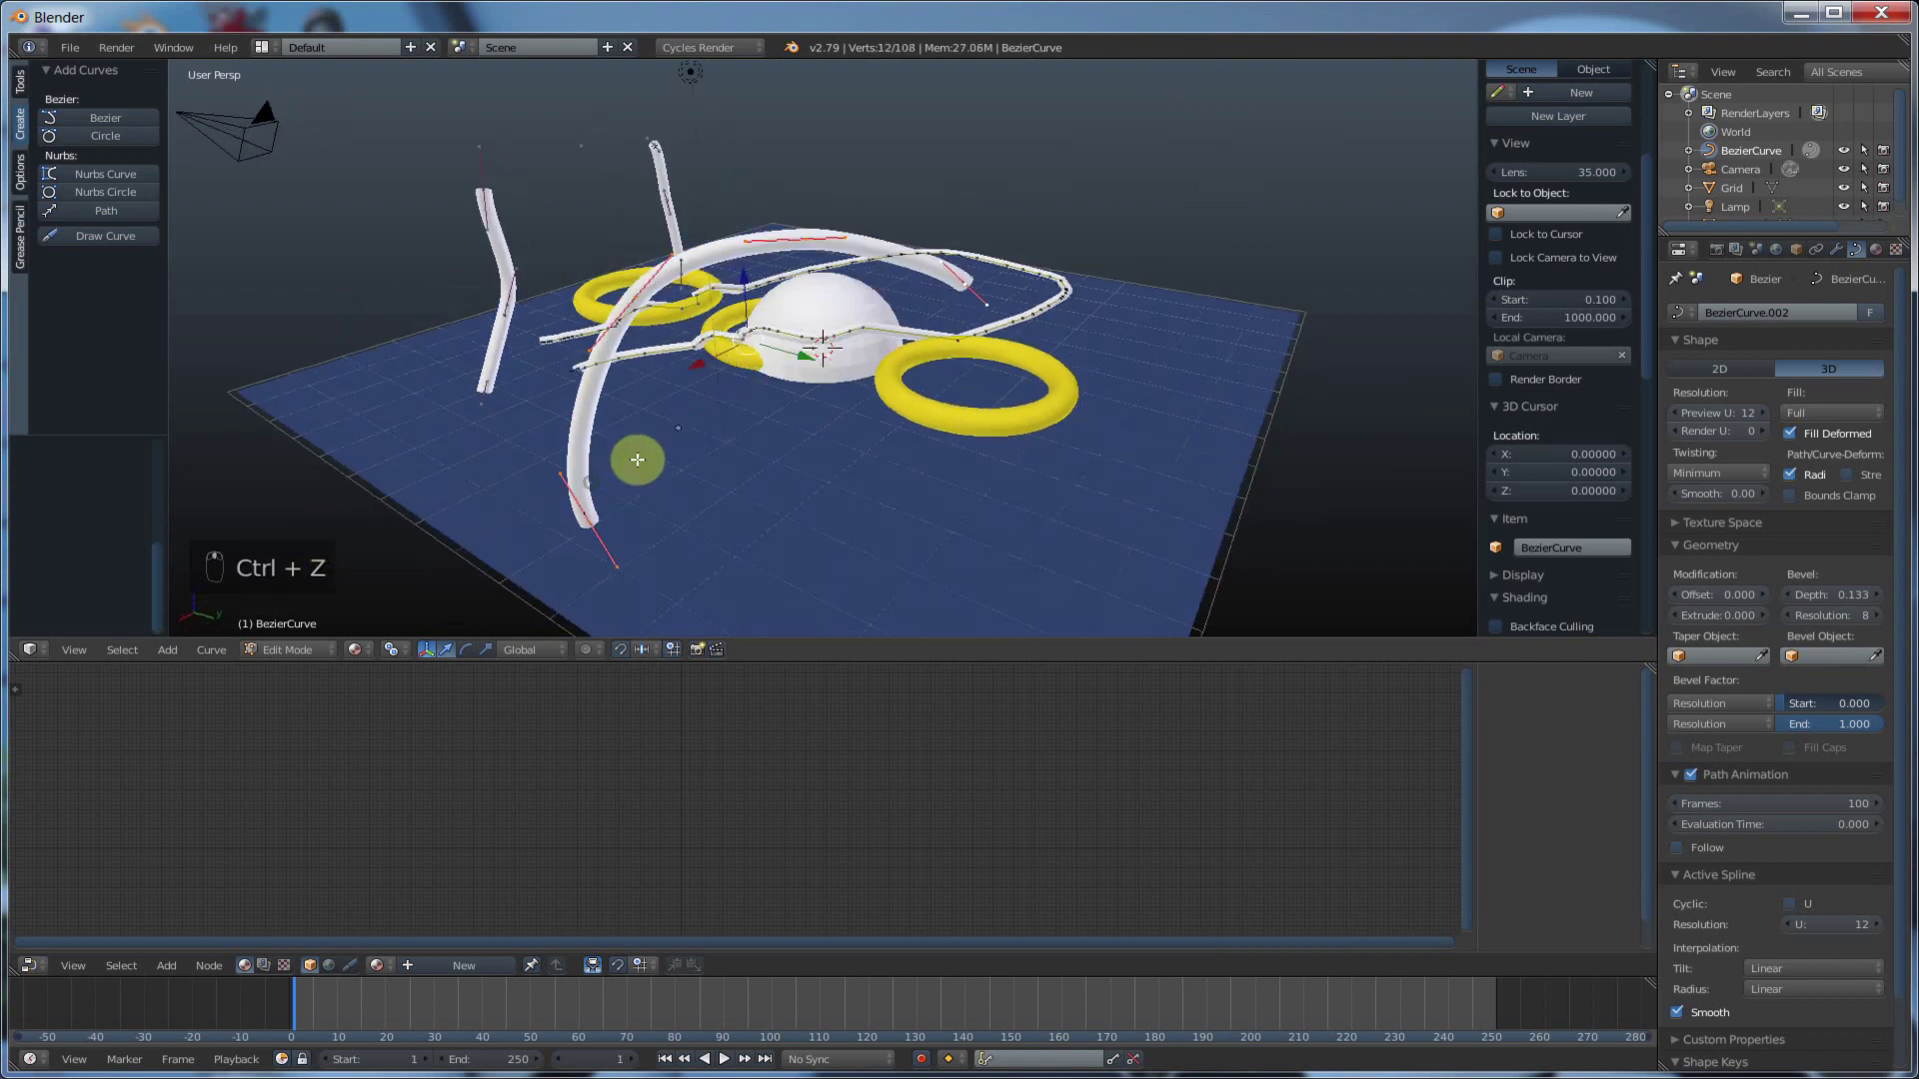
- Draw a freehand tube rising at the left of the scene
left_click(20, 172)
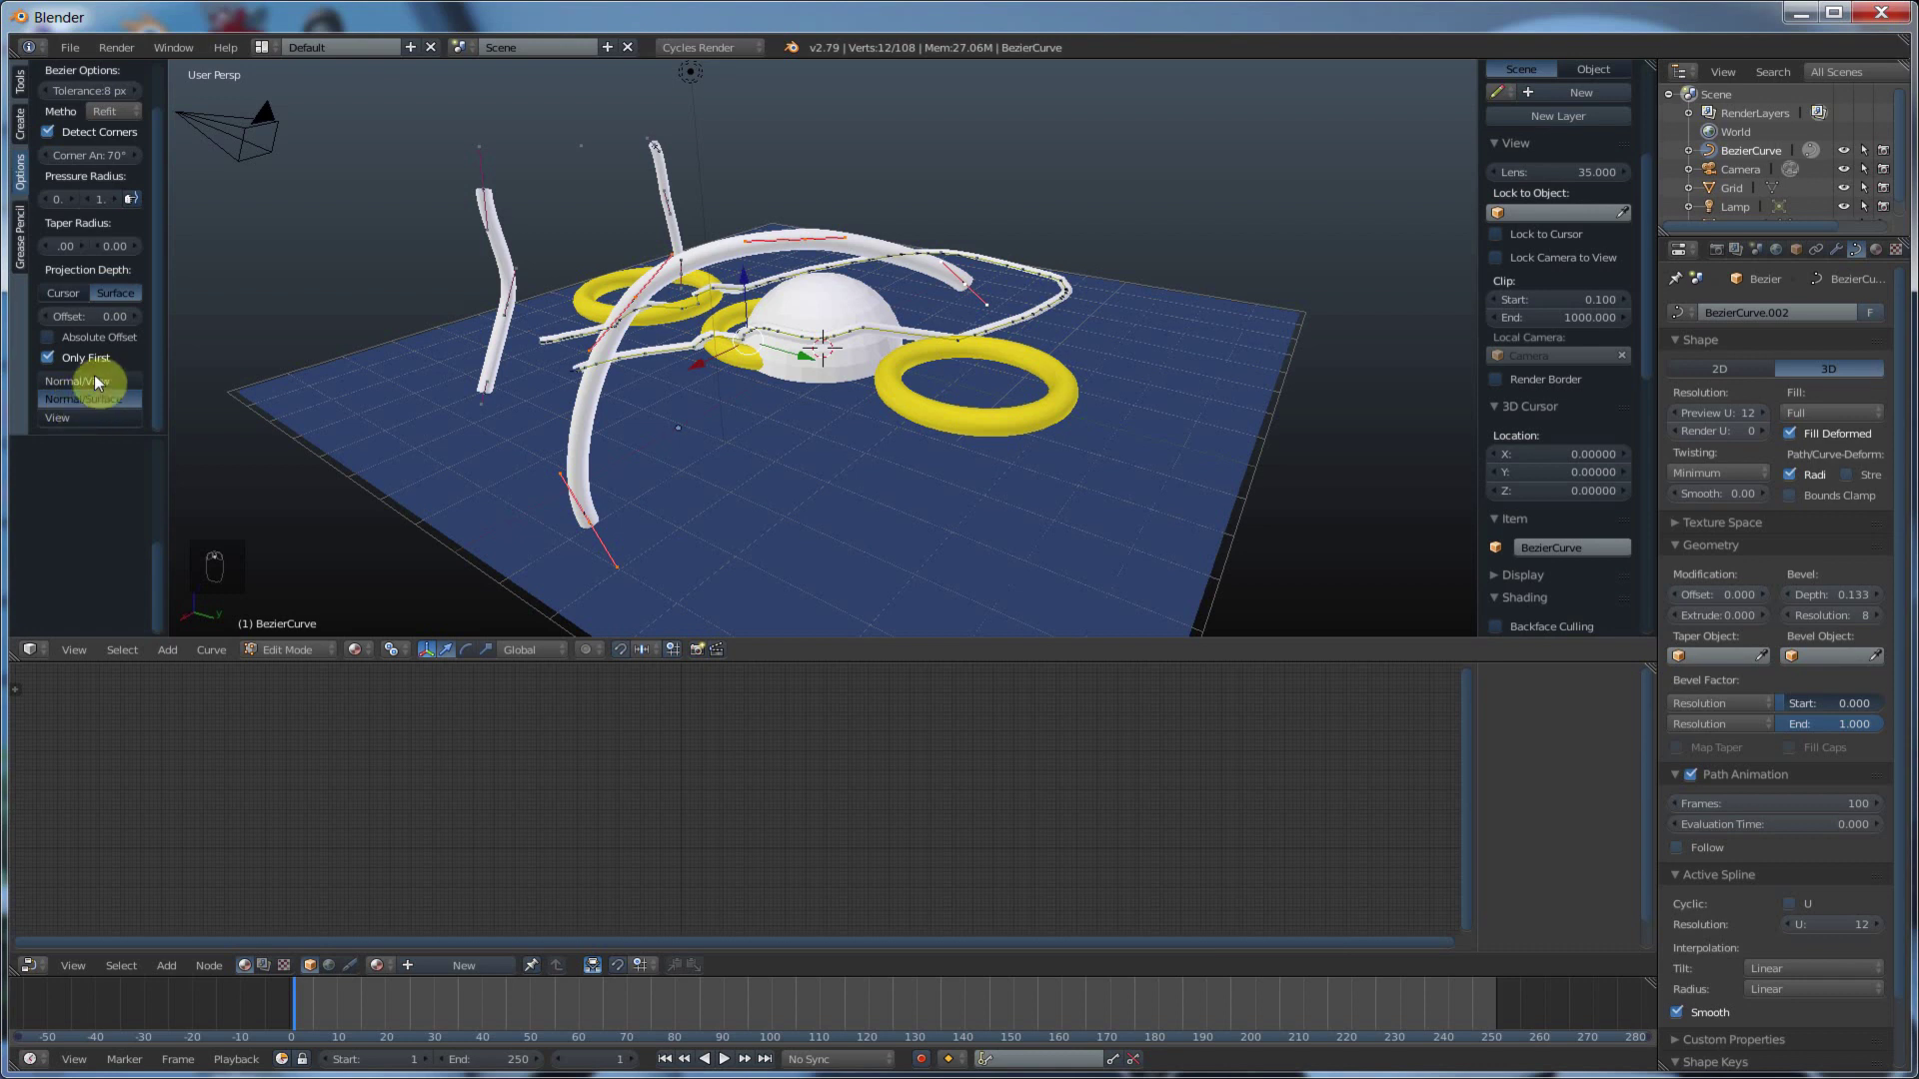
left_click(20, 125)
left_click(97, 245)
mouse_move(388, 423)
left_mouse_down()
mouse_move(372, 291)
mouse_move(410, 213)
left_mouse_up()
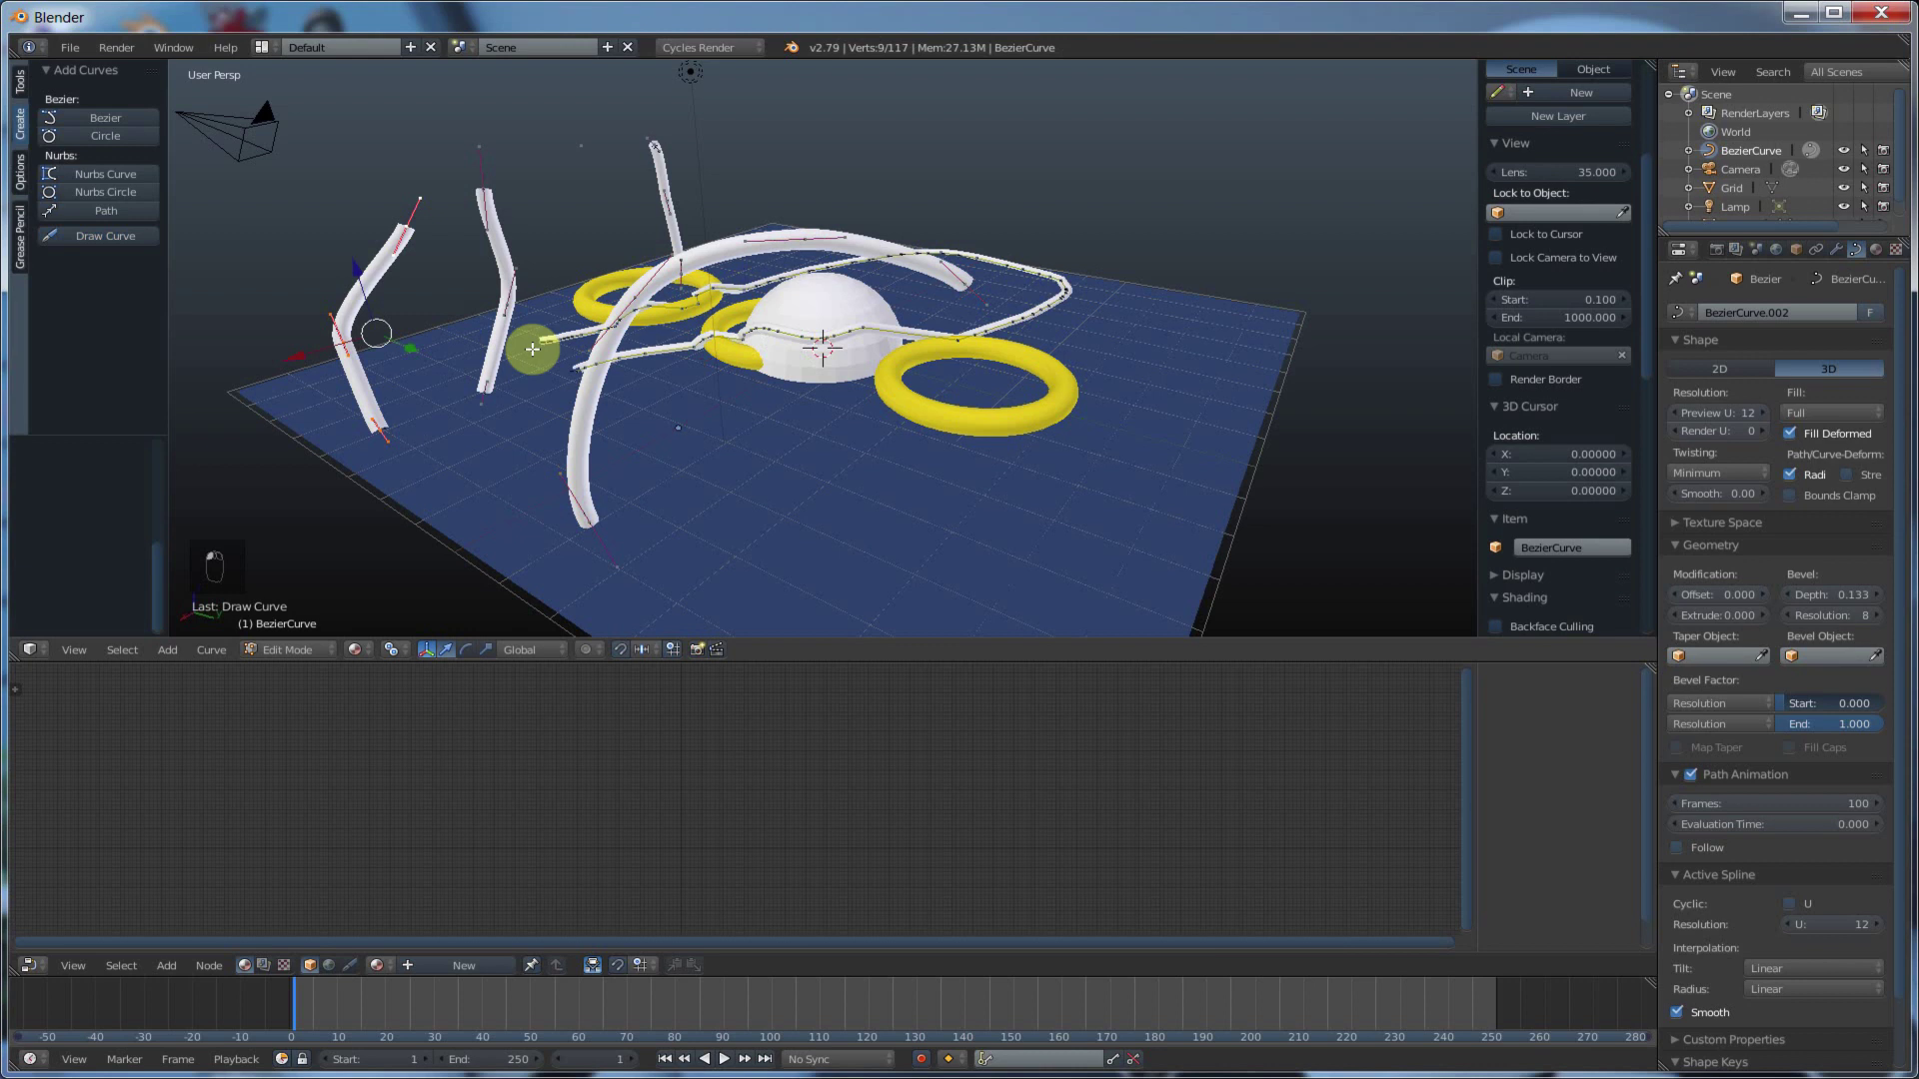
mouse_move(527, 343)
middle_mouse_down()
mouse_move(531, 402)
mouse_move(501, 385)
mouse_move(581, 395)
middle_mouse_up()
- Draw another freehand tube across the upper part of the scene
left_click(21, 175)
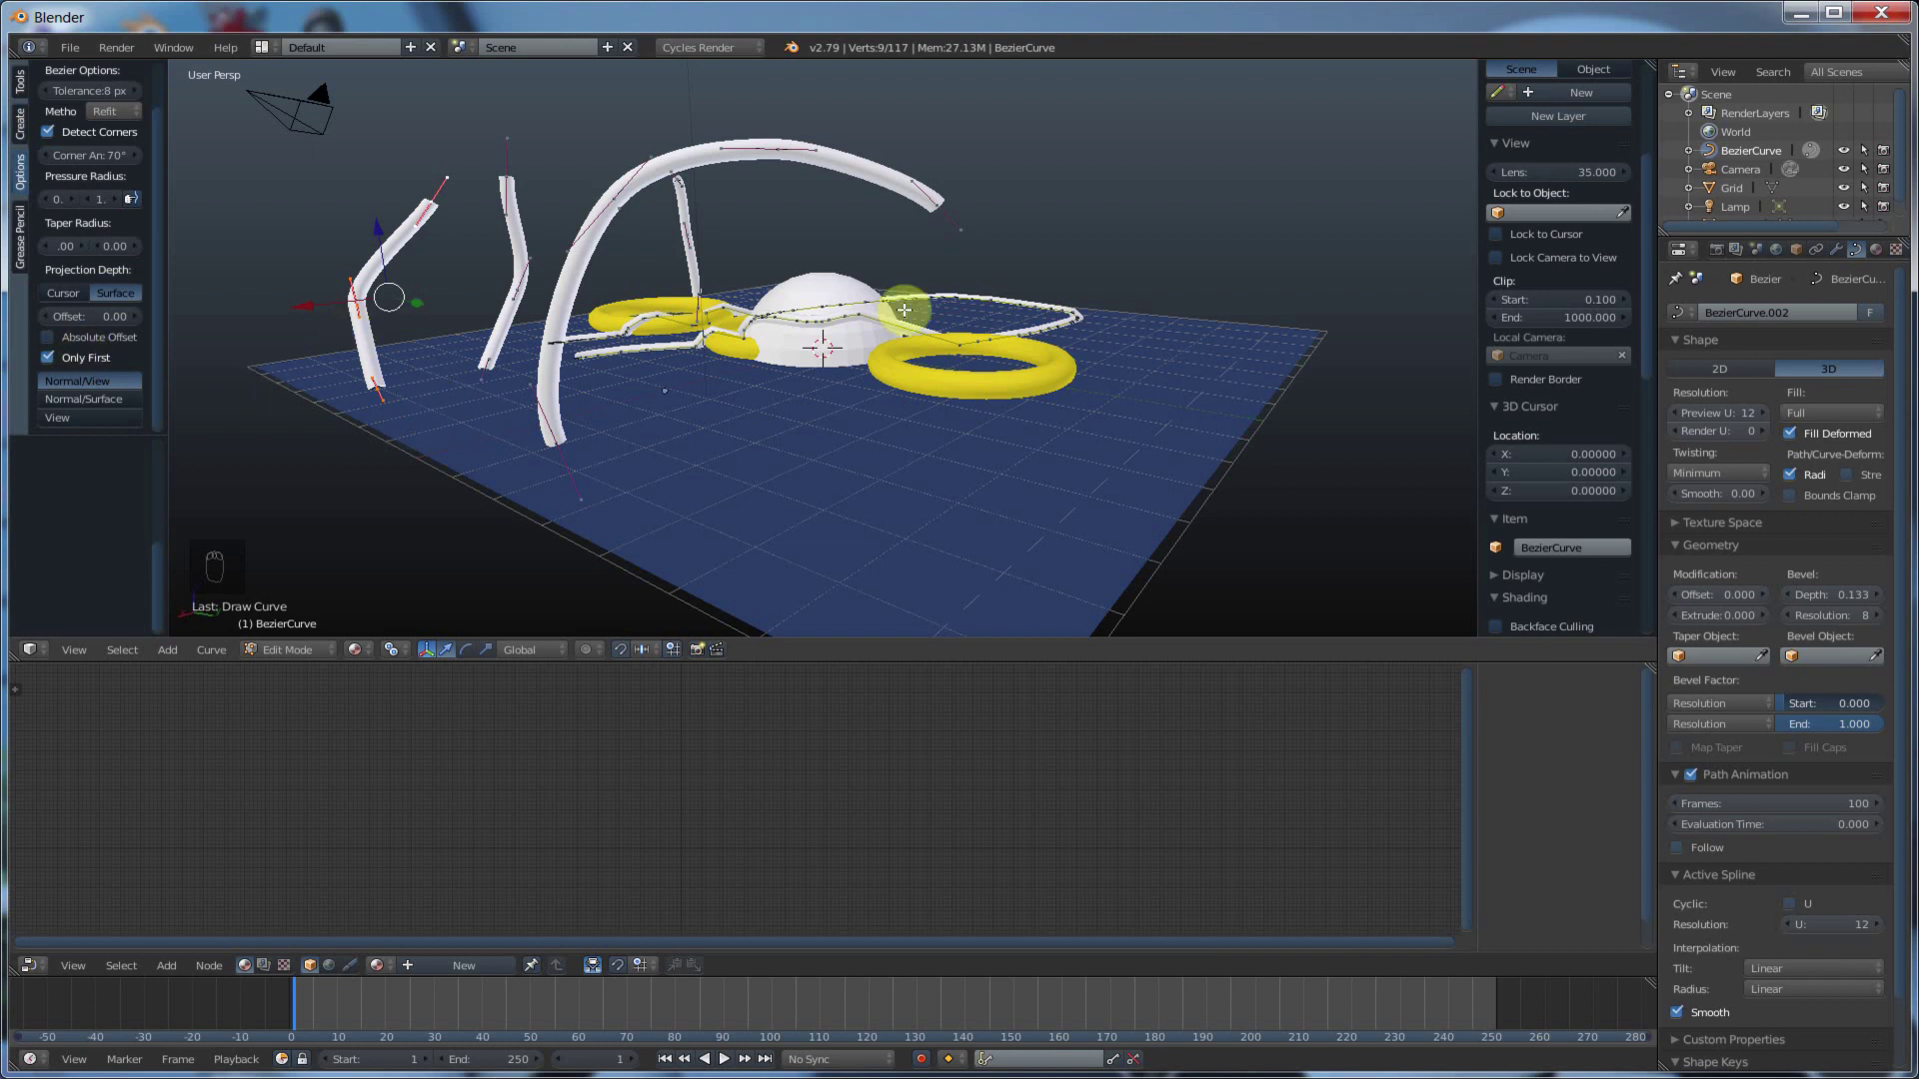
scroll(867, 352, "up", 8)
scroll(867, 352, "down", 8)
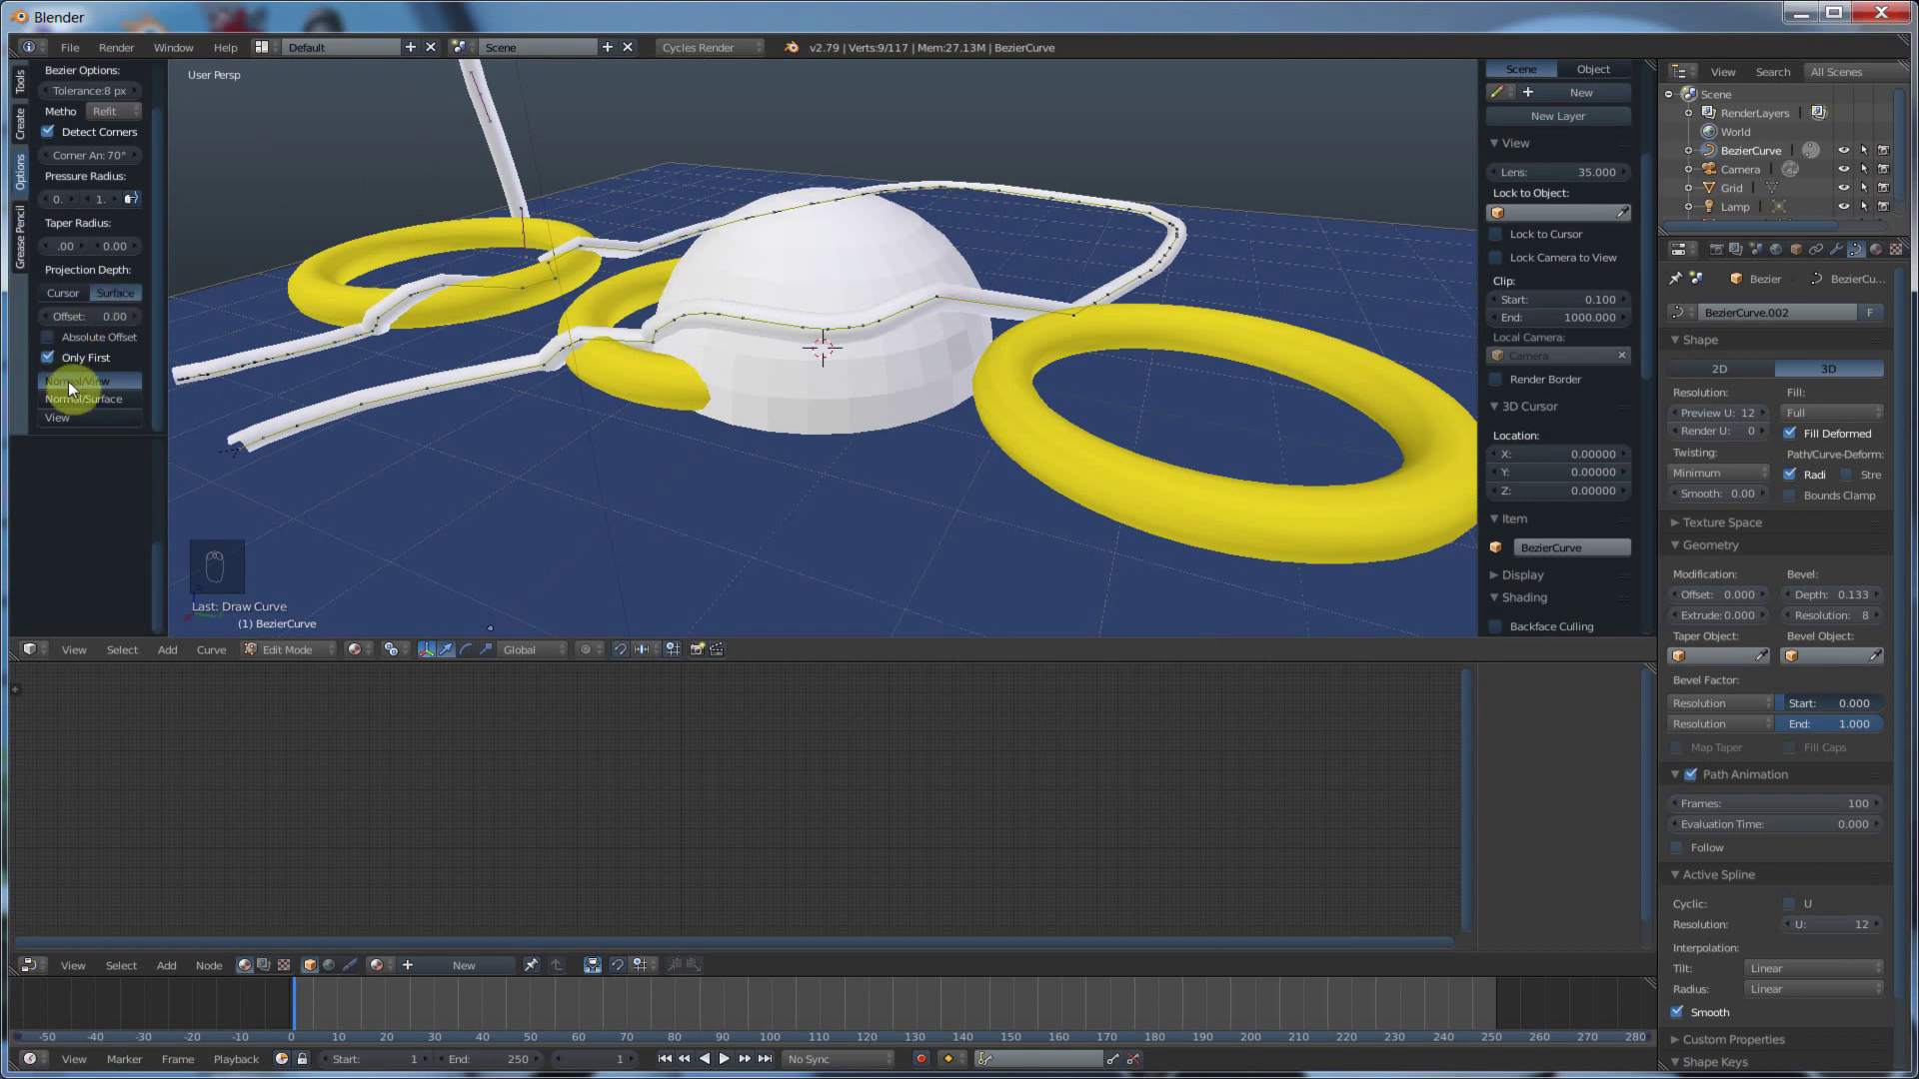
left_click(20, 123)
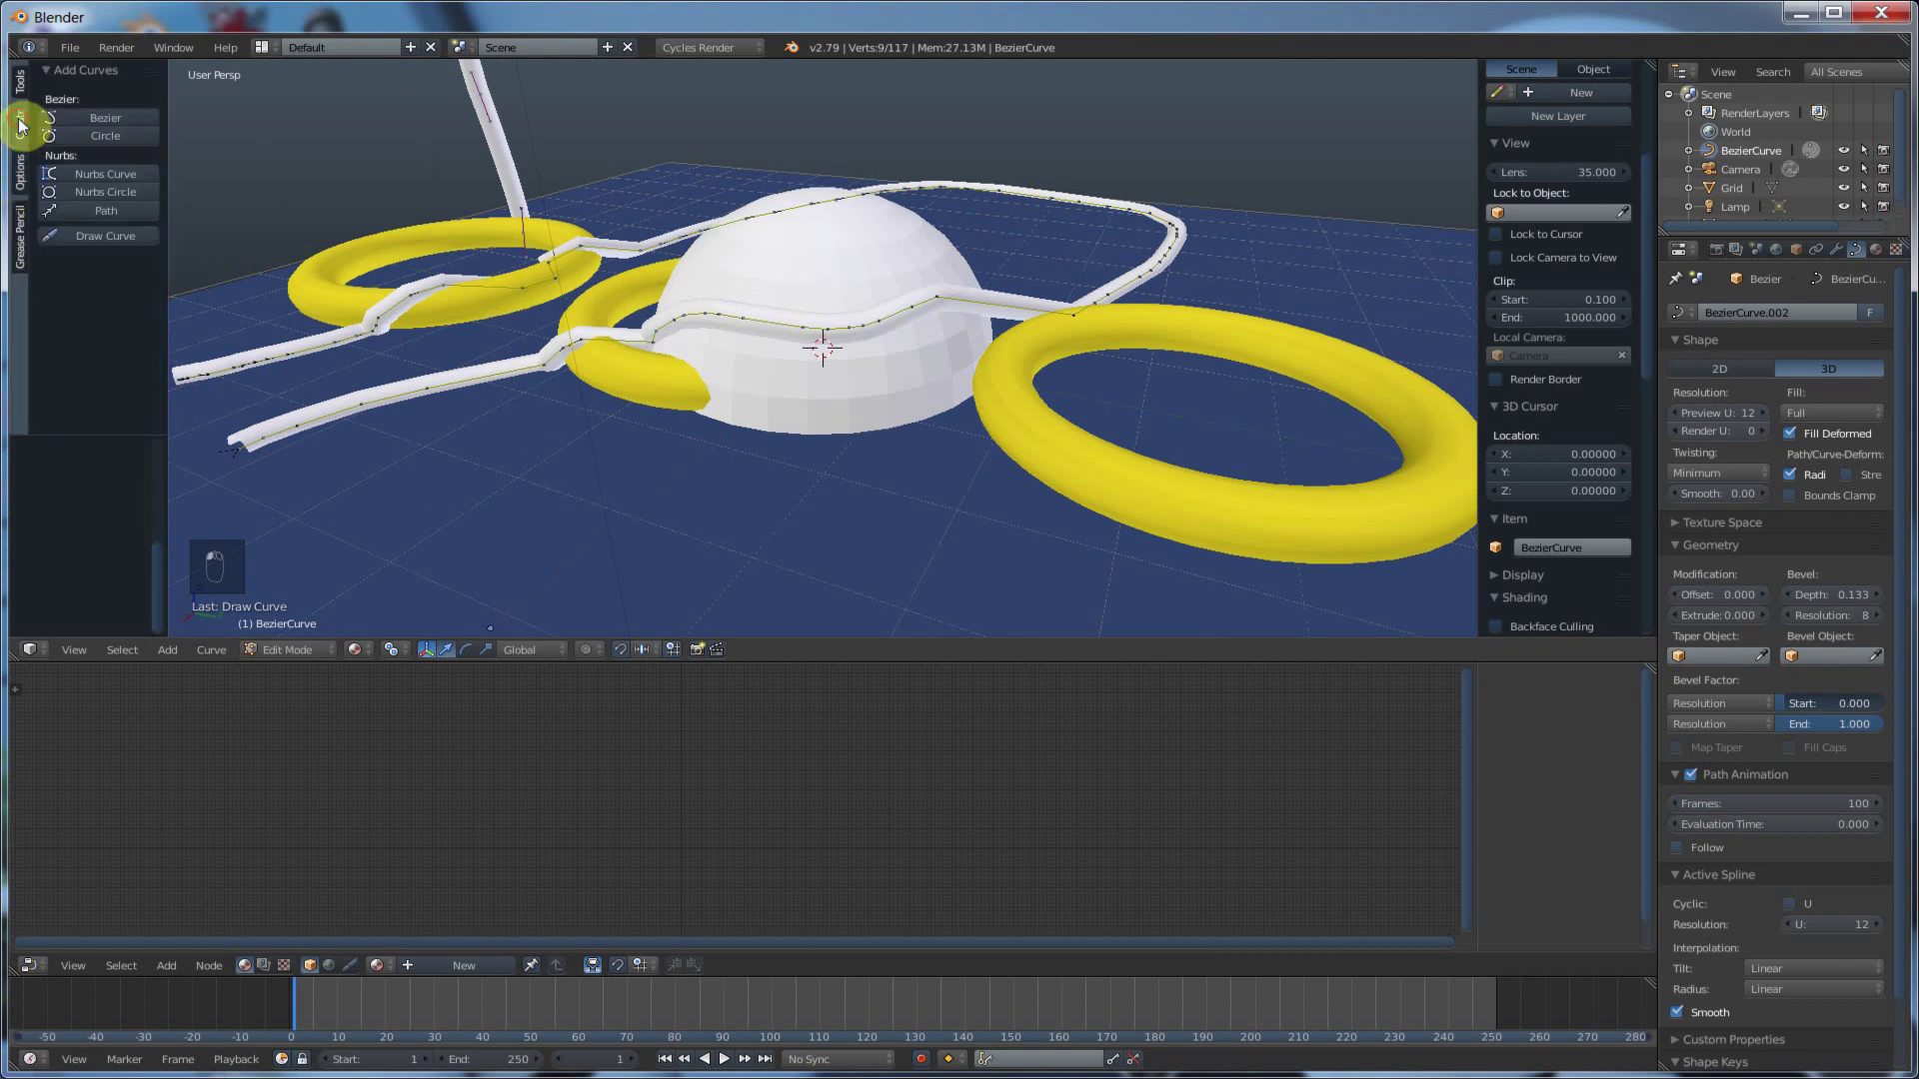
left_click(86, 234)
mouse_move(980, 208)
left_mouse_down()
mouse_move(1199, 81)
mouse_move(1195, 169)
left_mouse_up()
mouse_move(1083, 304)
middle_mouse_down()
mouse_move(1237, 307)
mouse_move(778, 328)
mouse_move(729, 334)
mouse_move(729, 359)
middle_mouse_up()
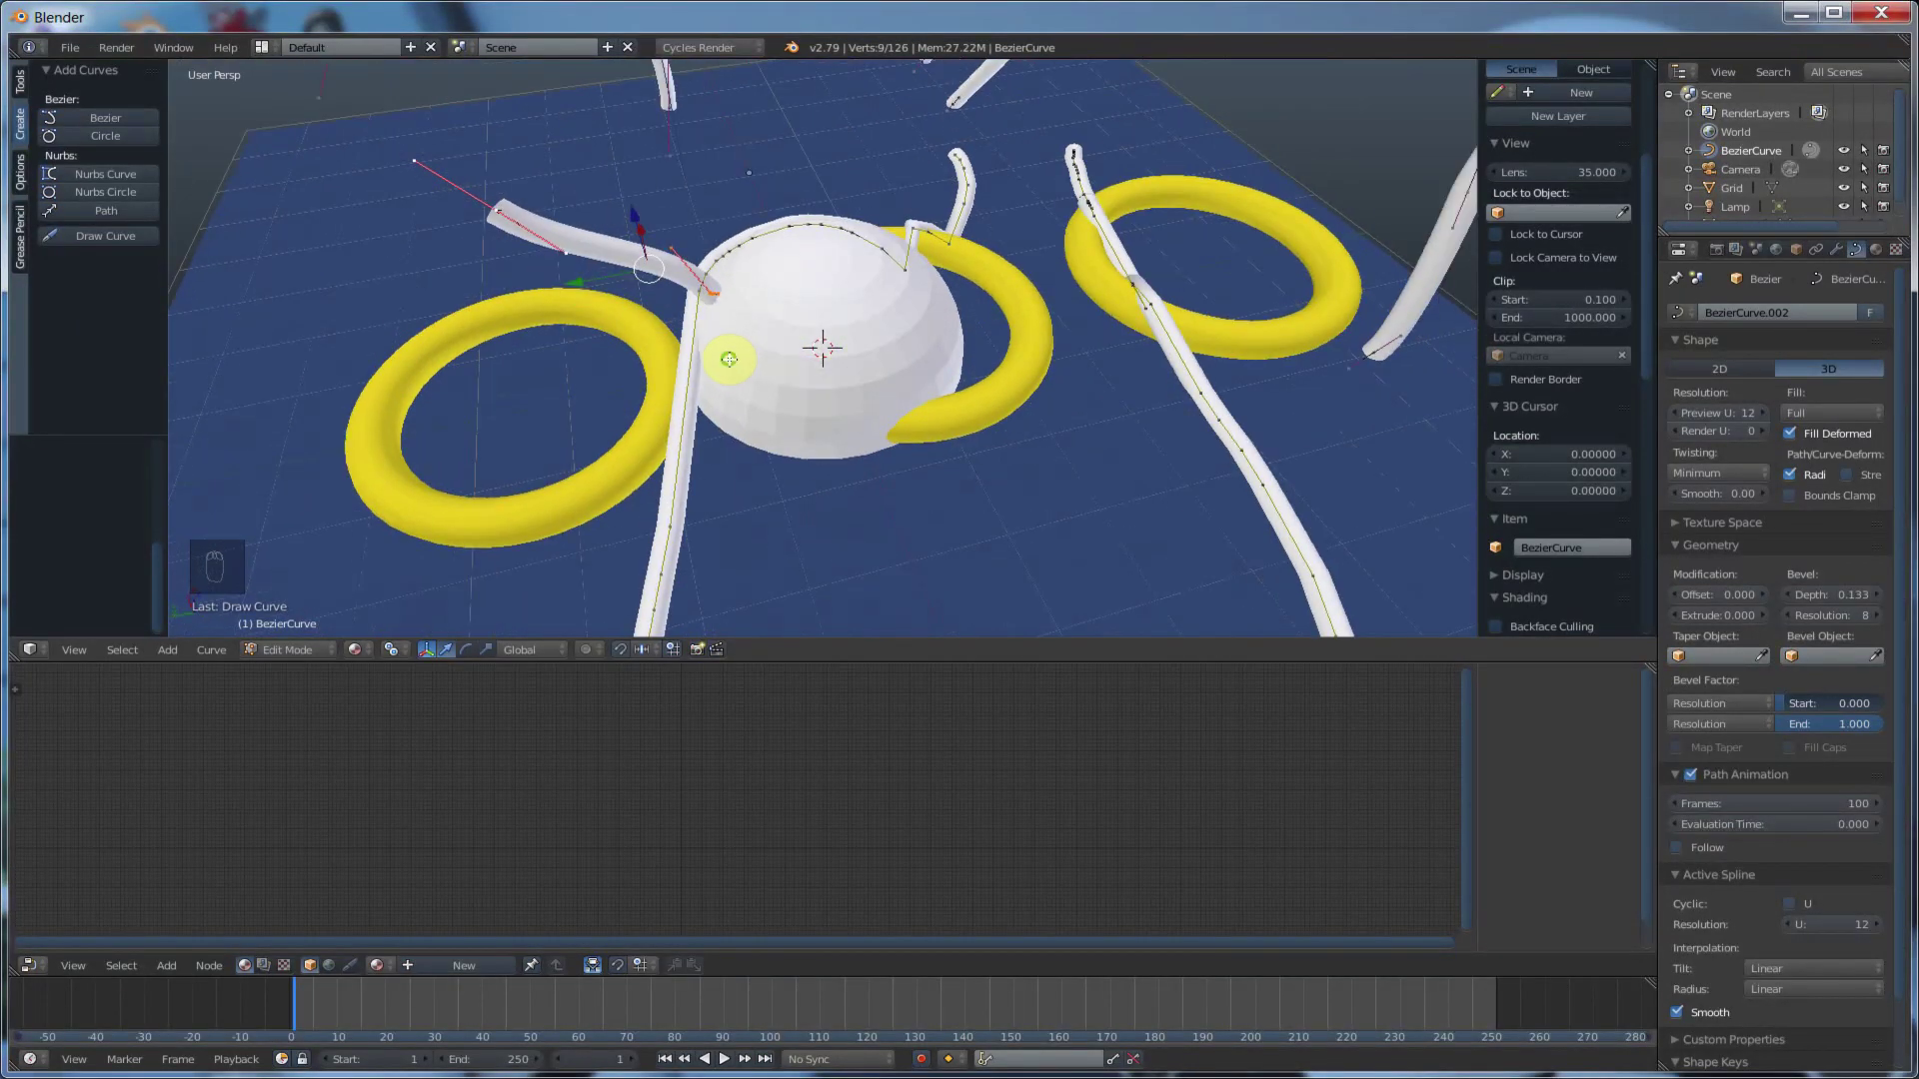
- Draw a tube from the dome toward the upper right and view it from low side
left_click(97, 236)
mouse_move(925, 270)
left_mouse_down()
mouse_move(990, 190)
mouse_move(1110, 100)
left_mouse_up()
mouse_move(1090, 200)
middle_mouse_down()
mouse_move(1062, 356)
mouse_move(1286, 307)
mouse_move(891, 257)
mouse_move(1040, 290)
mouse_move(843, 316)
mouse_move(1019, 307)
mouse_move(962, 334)
middle_mouse_up()
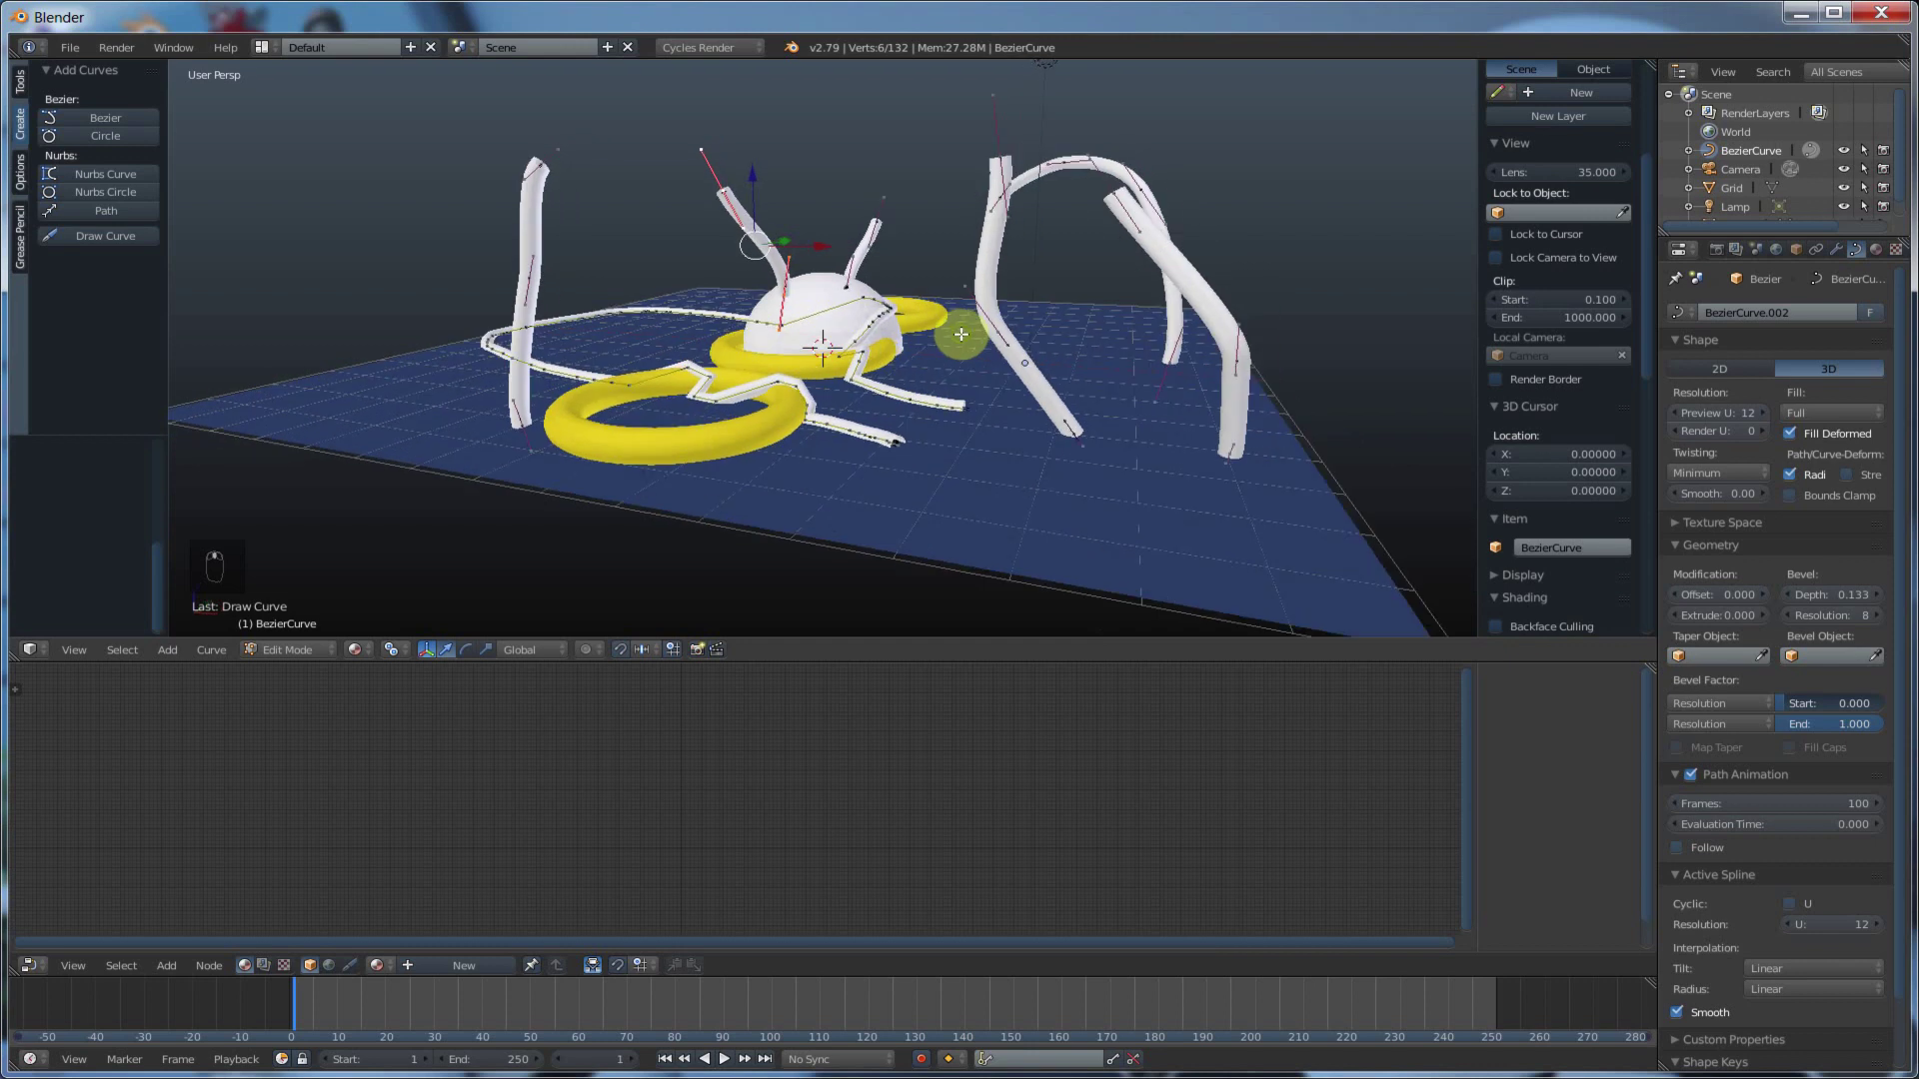
- Raise the end taper radius to 1.00 and draw a tall tube on the floor at left
left_click(20, 176)
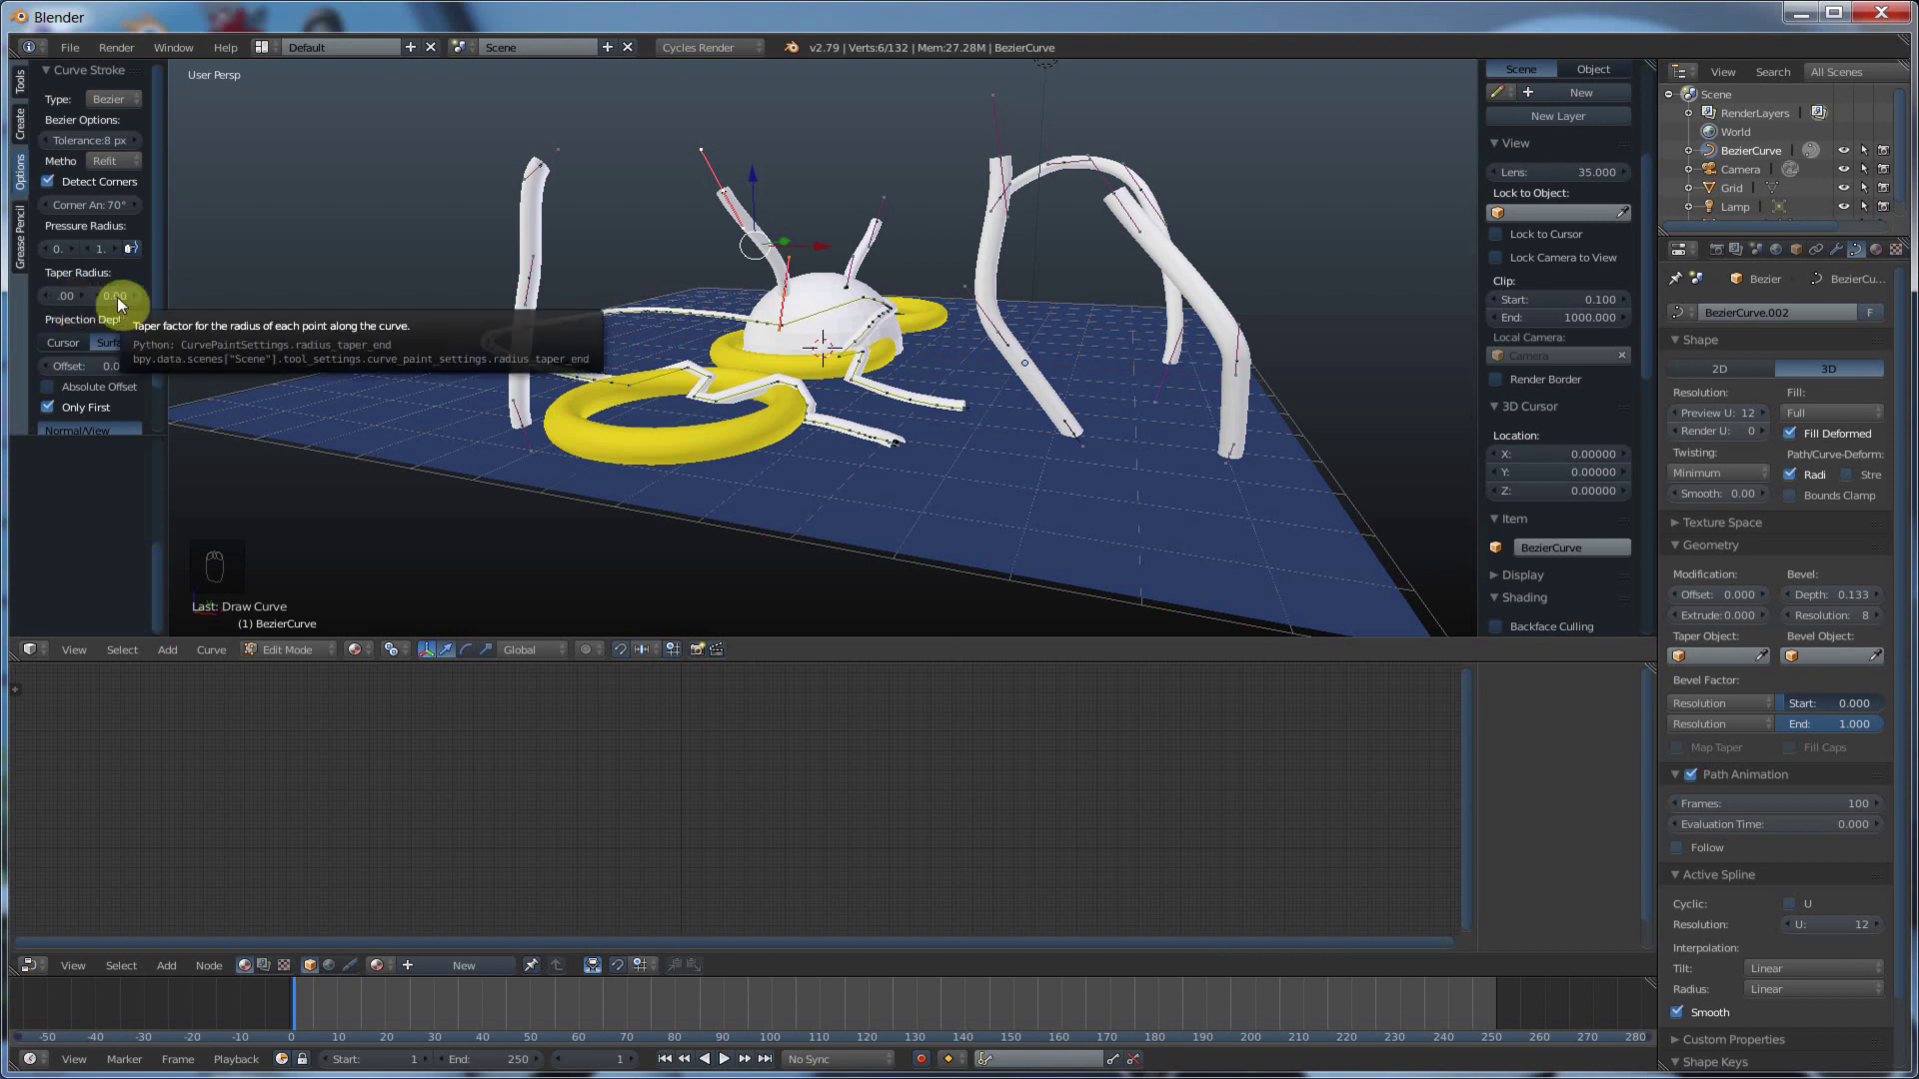
left_click_drag(117, 296, 117, 297)
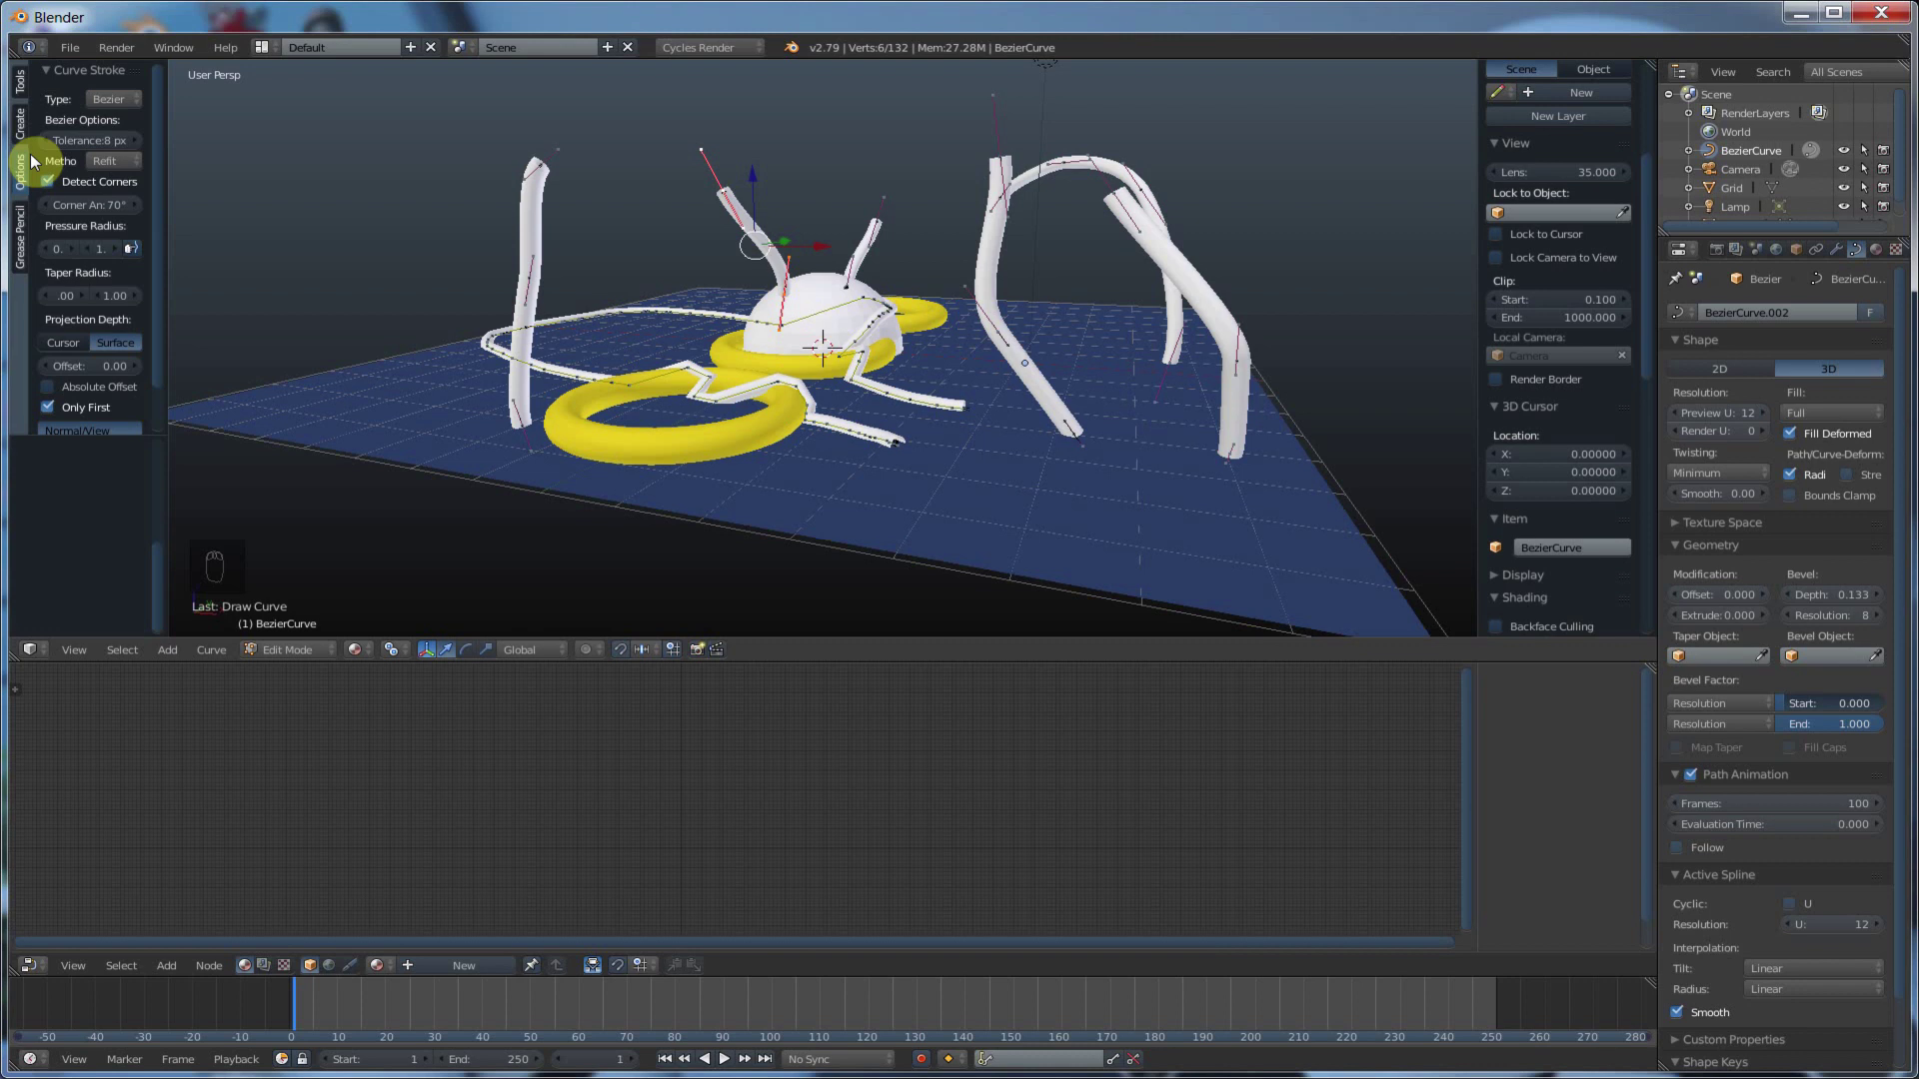
left_click(21, 124)
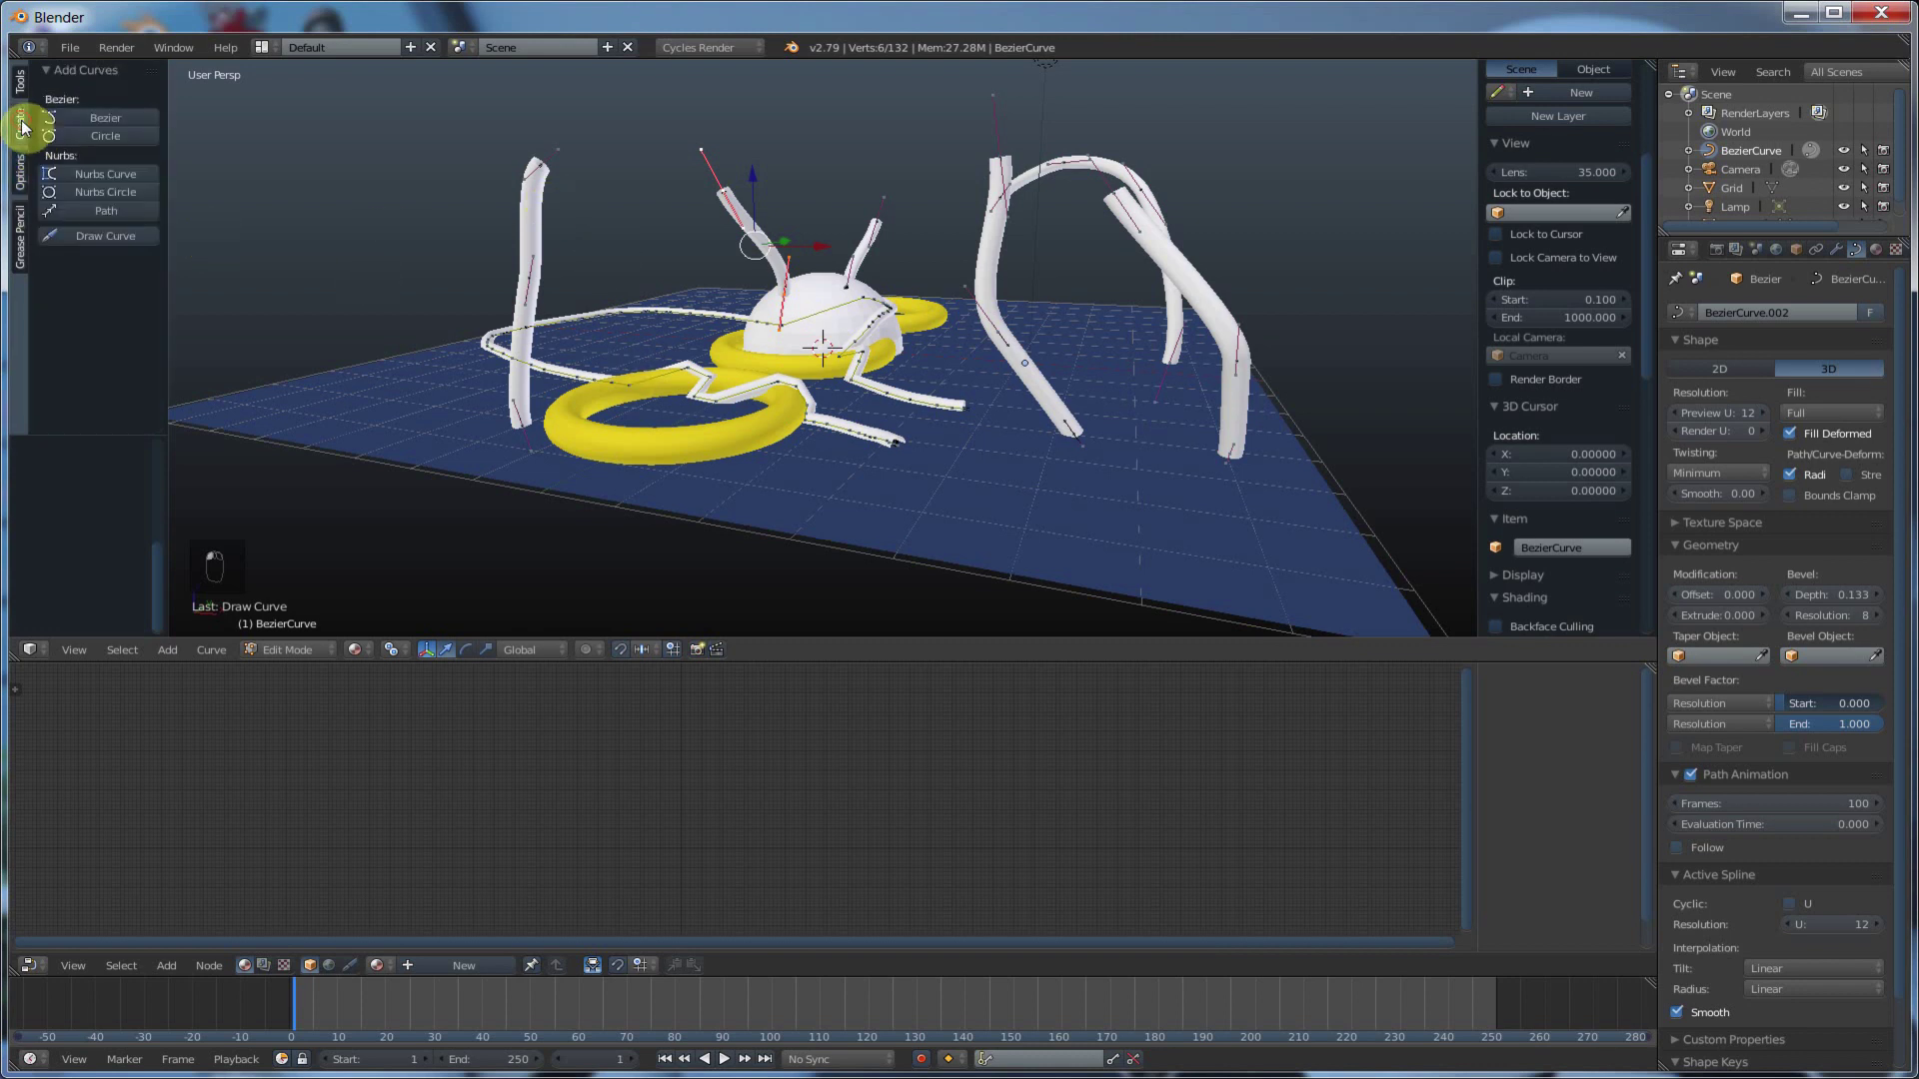
left_click(105, 236)
left_click_drag(335, 420, 349, 152)
mouse_move(428, 245)
middle_mouse_down()
mouse_move(510, 214)
mouse_move(553, 243)
mouse_move(488, 240)
middle_mouse_up()
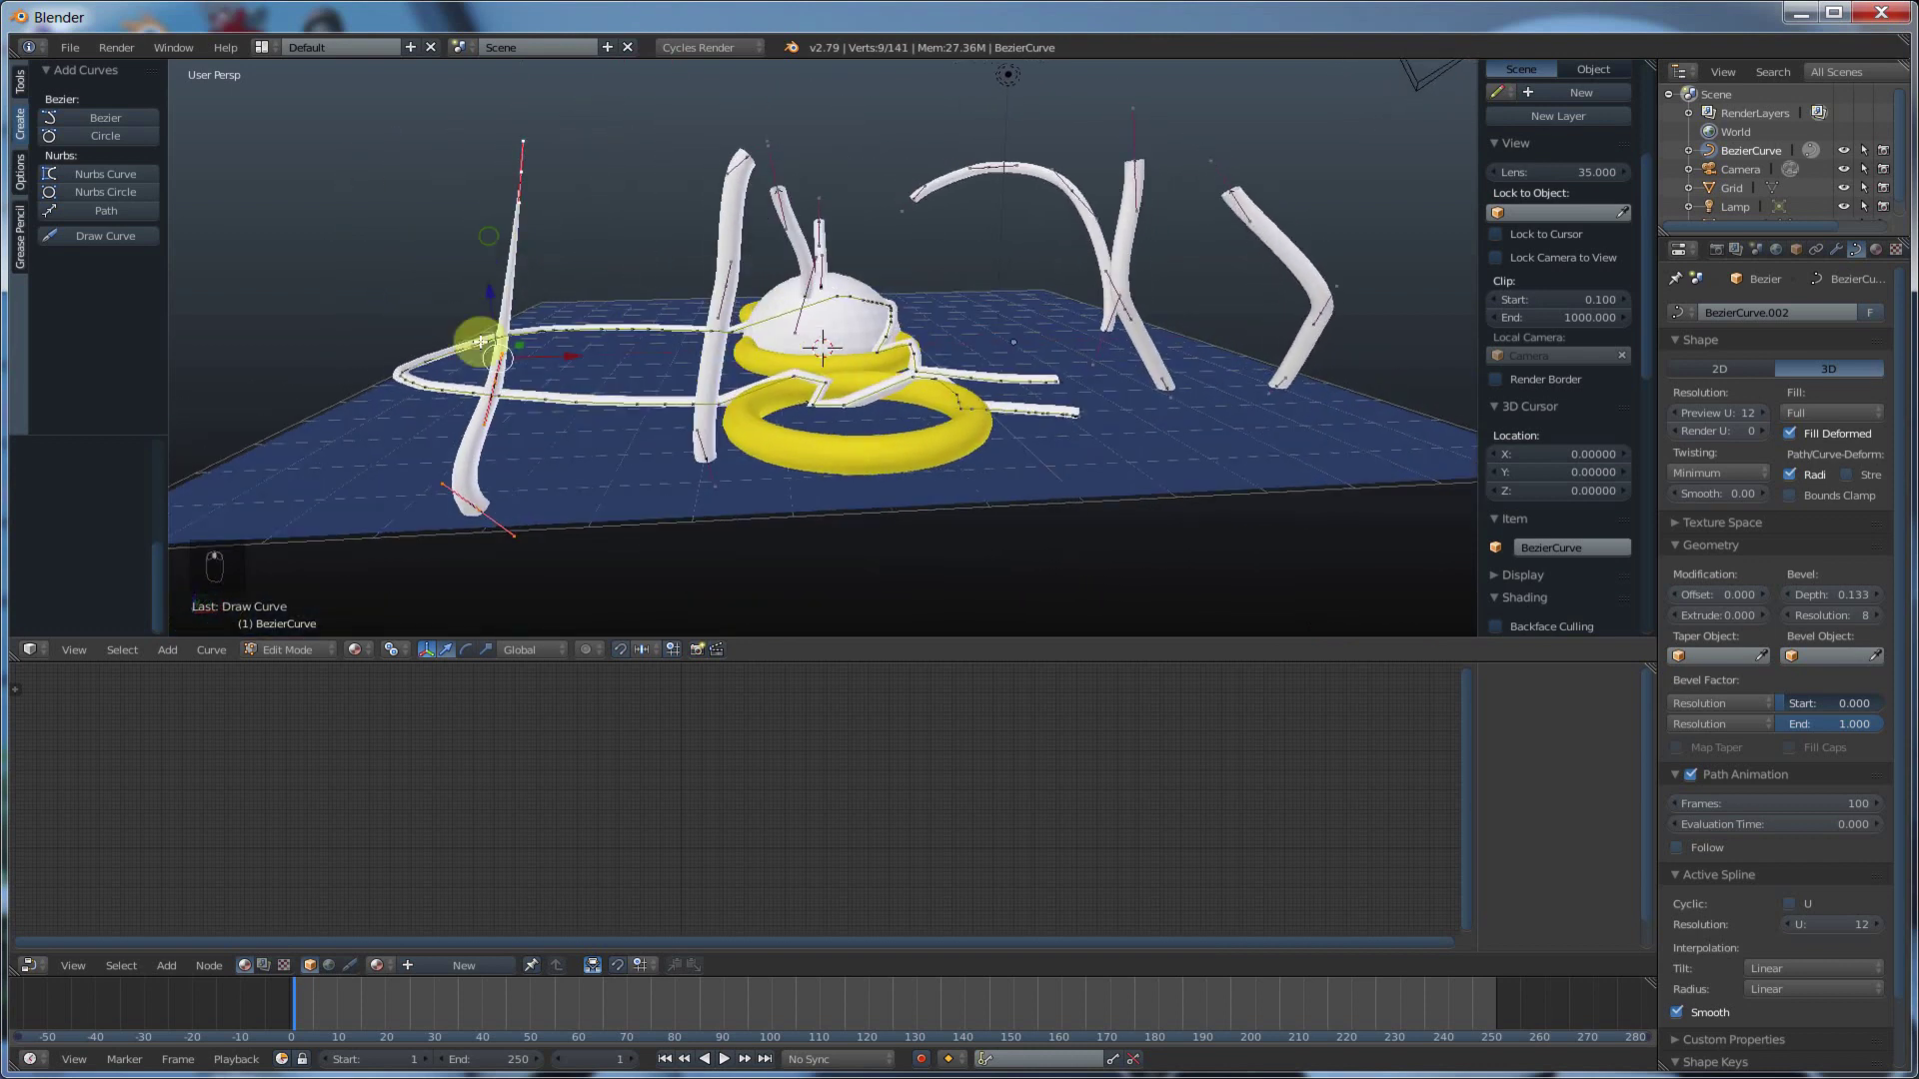
- Reset the start taper radius to 1.00 and draw a wavy tube rising at the left
left_click(20, 180)
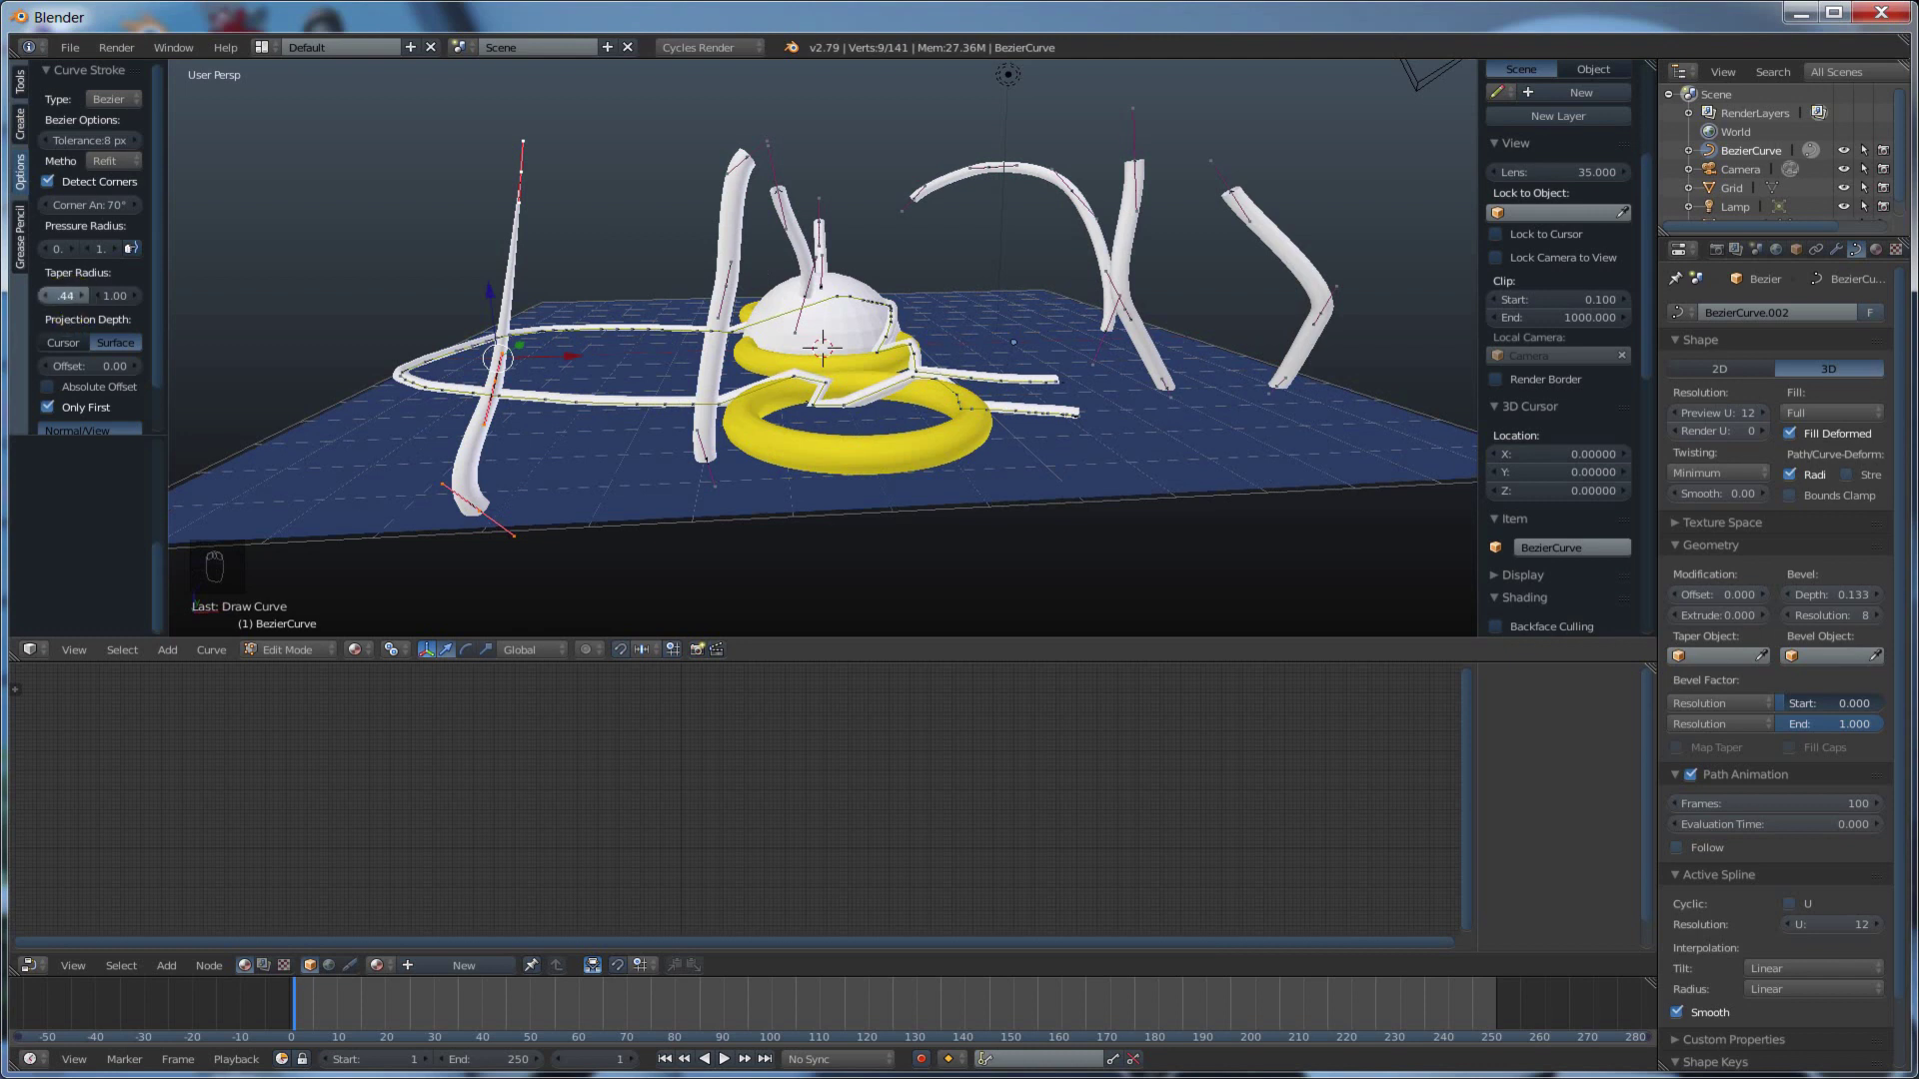
key("BackSpace")
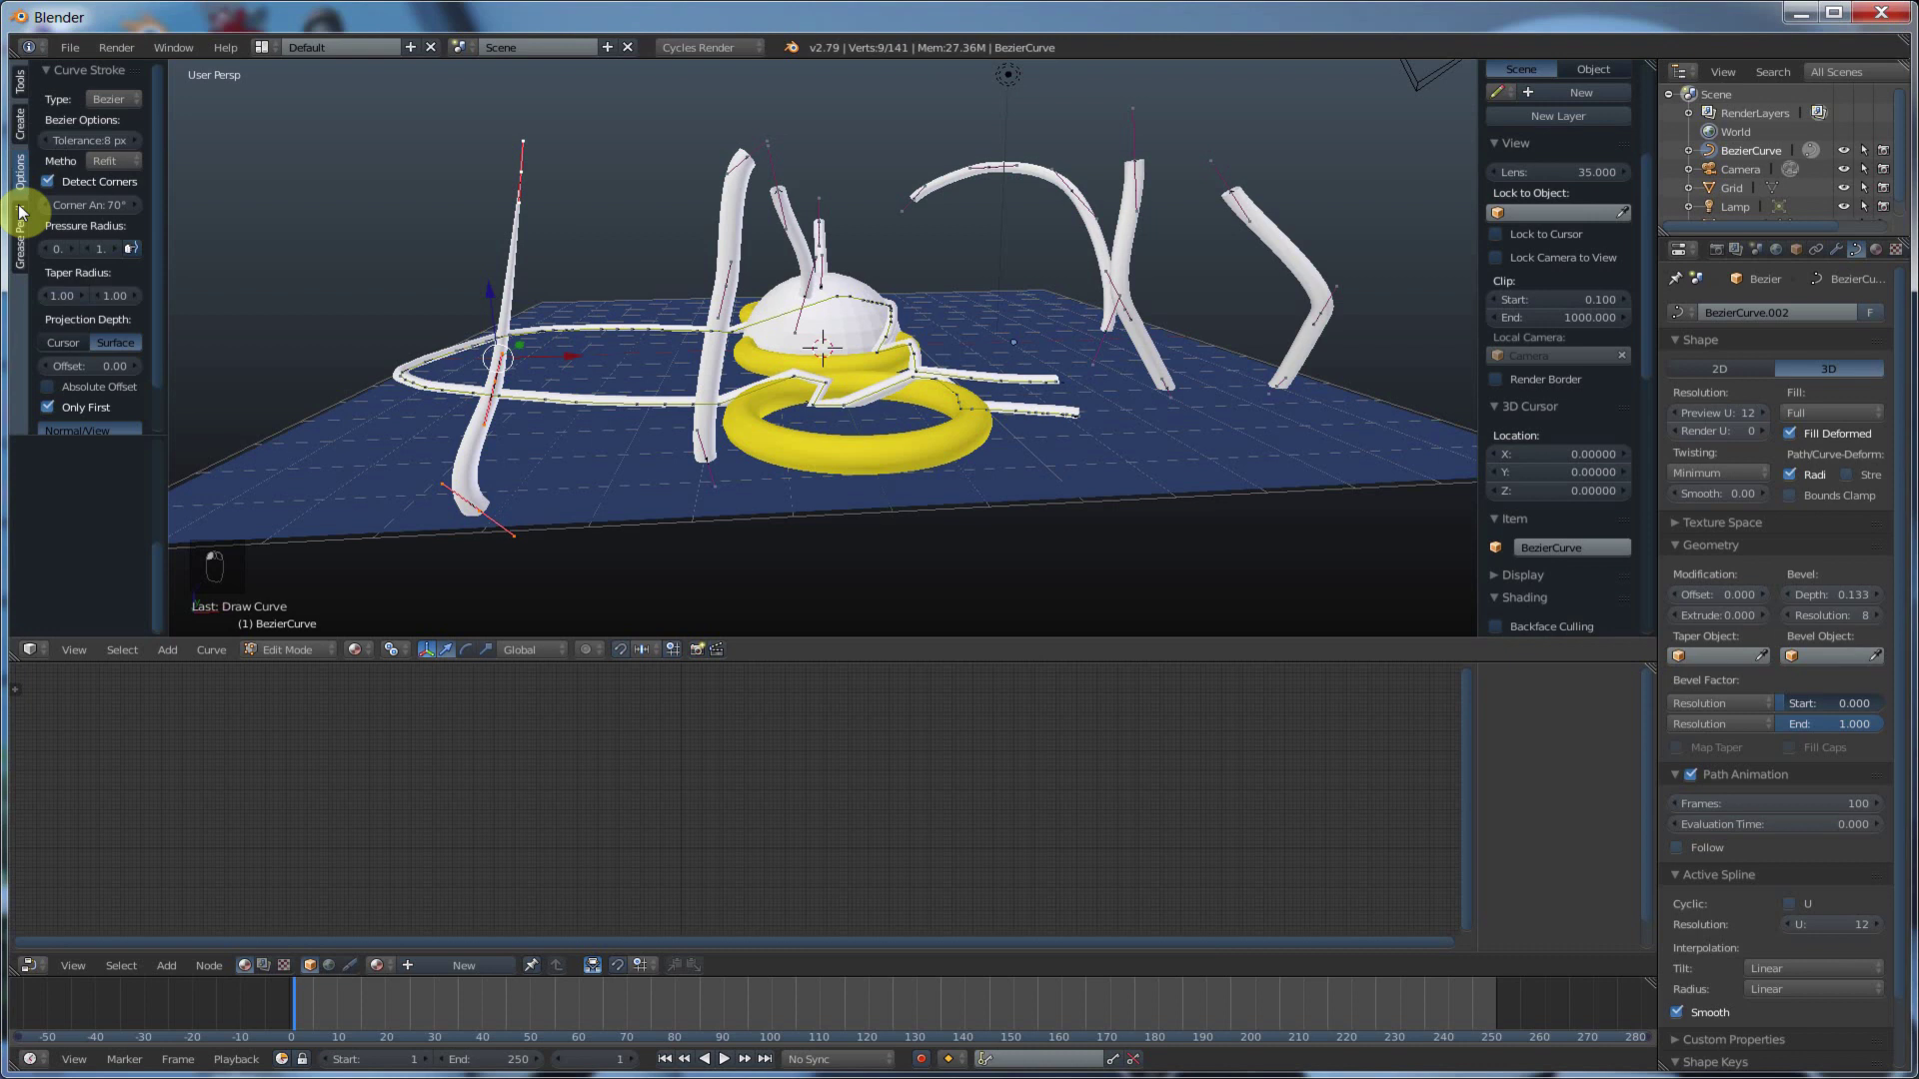
left_click(20, 122)
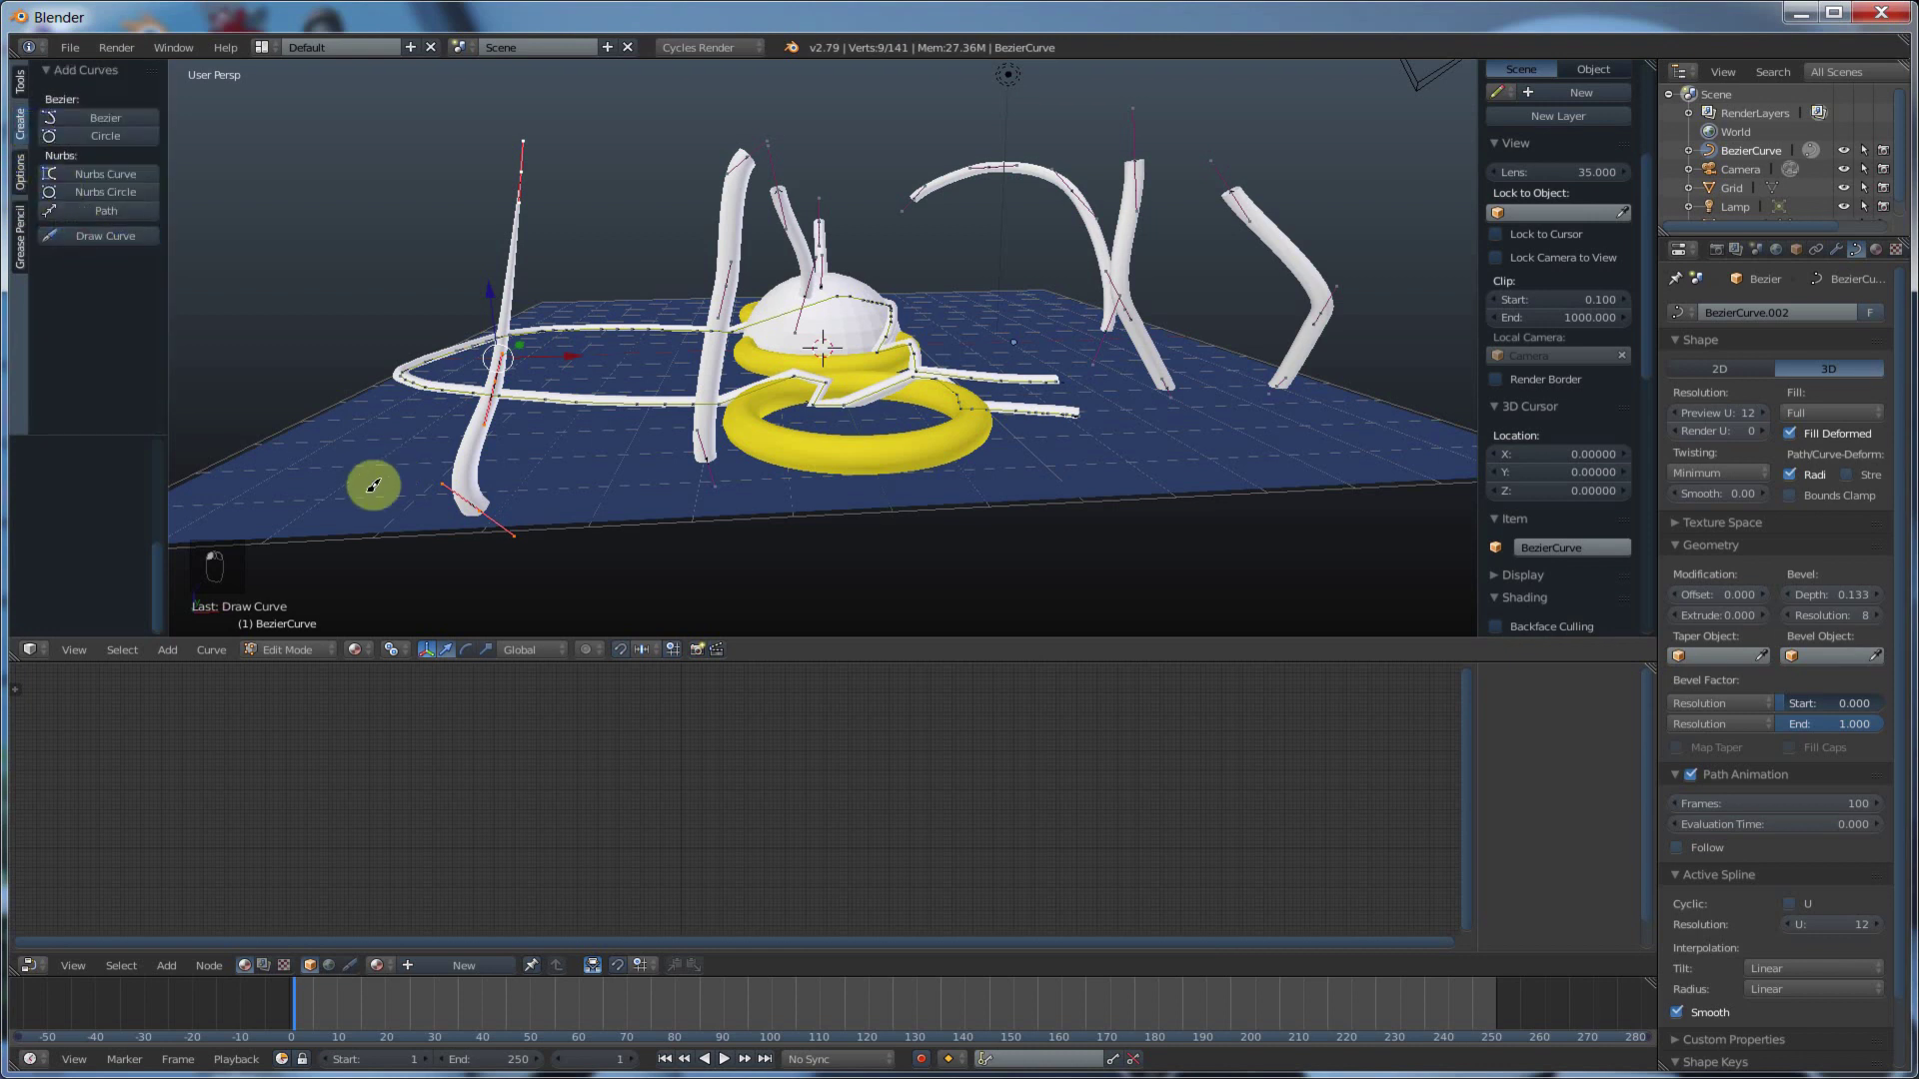
mouse_move(372, 487)
left_mouse_down()
mouse_move(347, 348)
mouse_move(378, 249)
mouse_move(374, 137)
left_mouse_up()
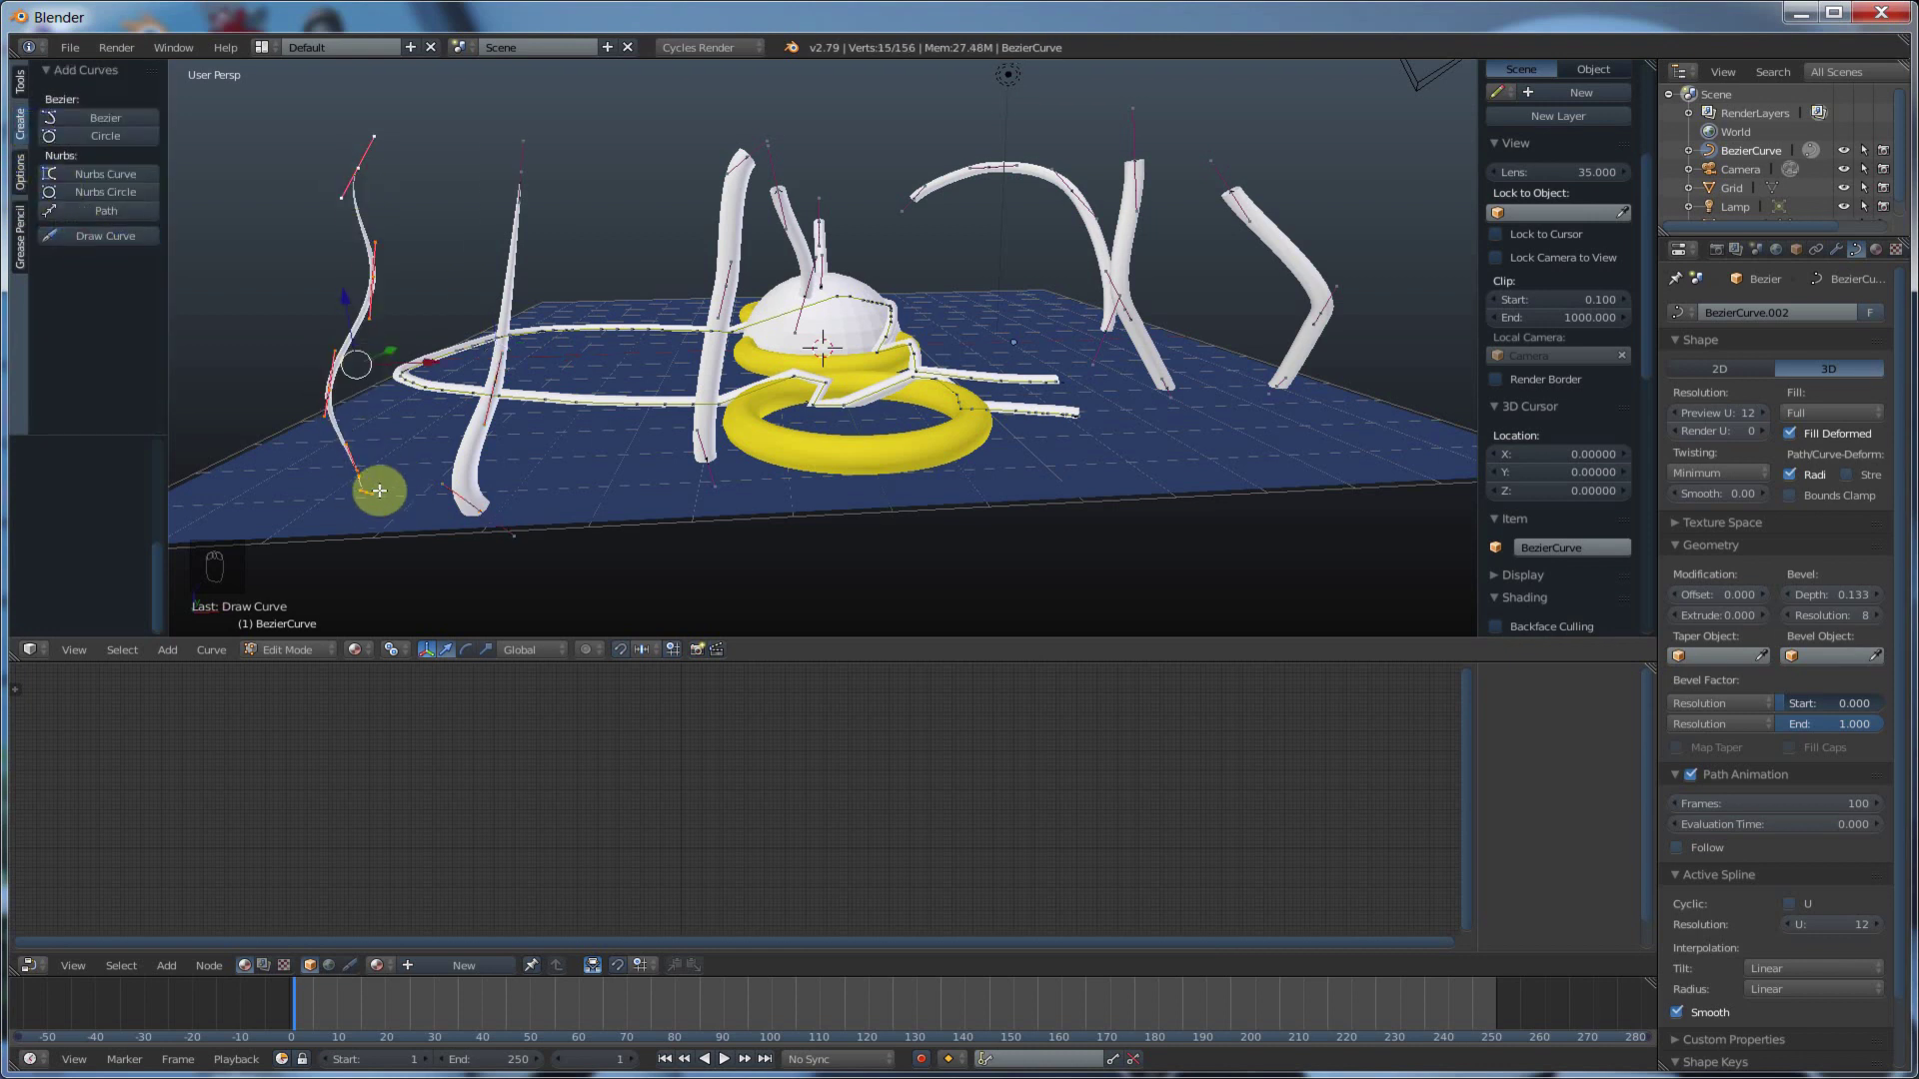
middle_click_drag(367, 490, 465, 451)
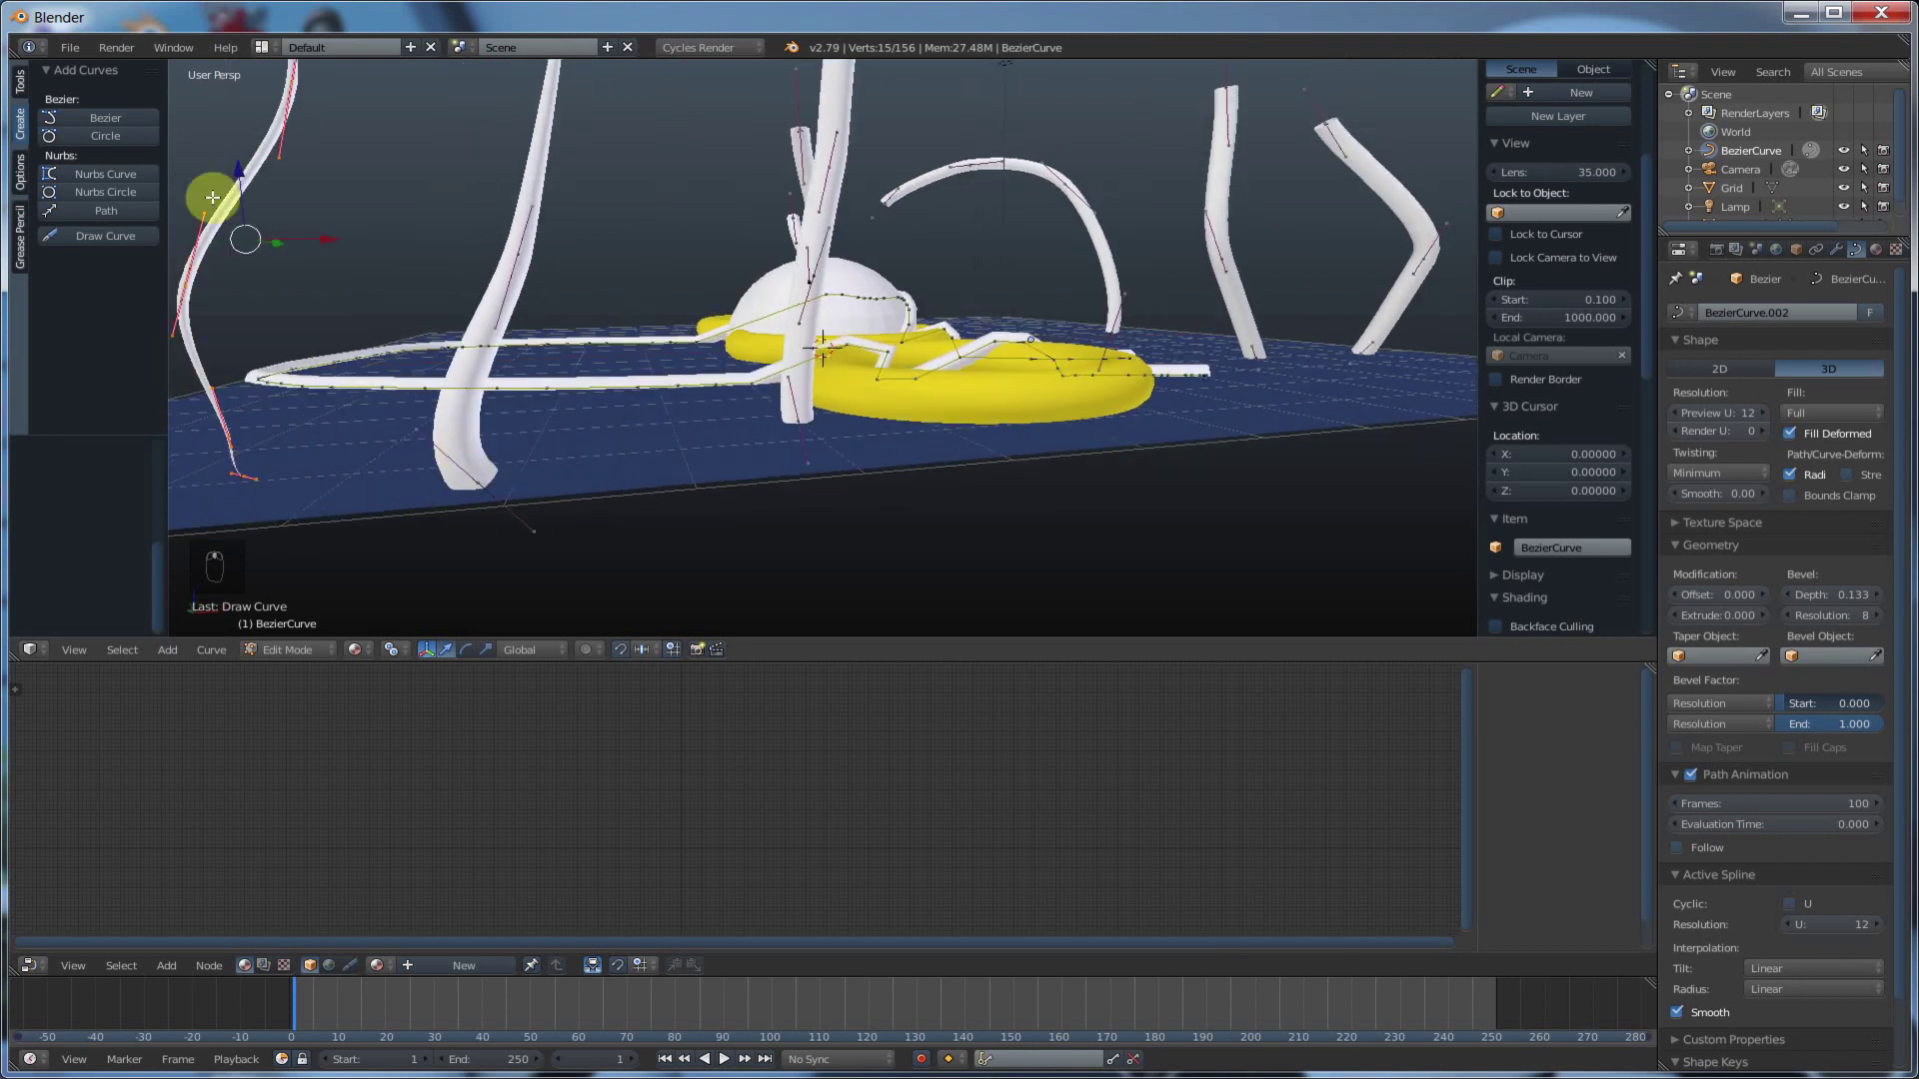
middle_click_drag(224, 195, 243, 205)
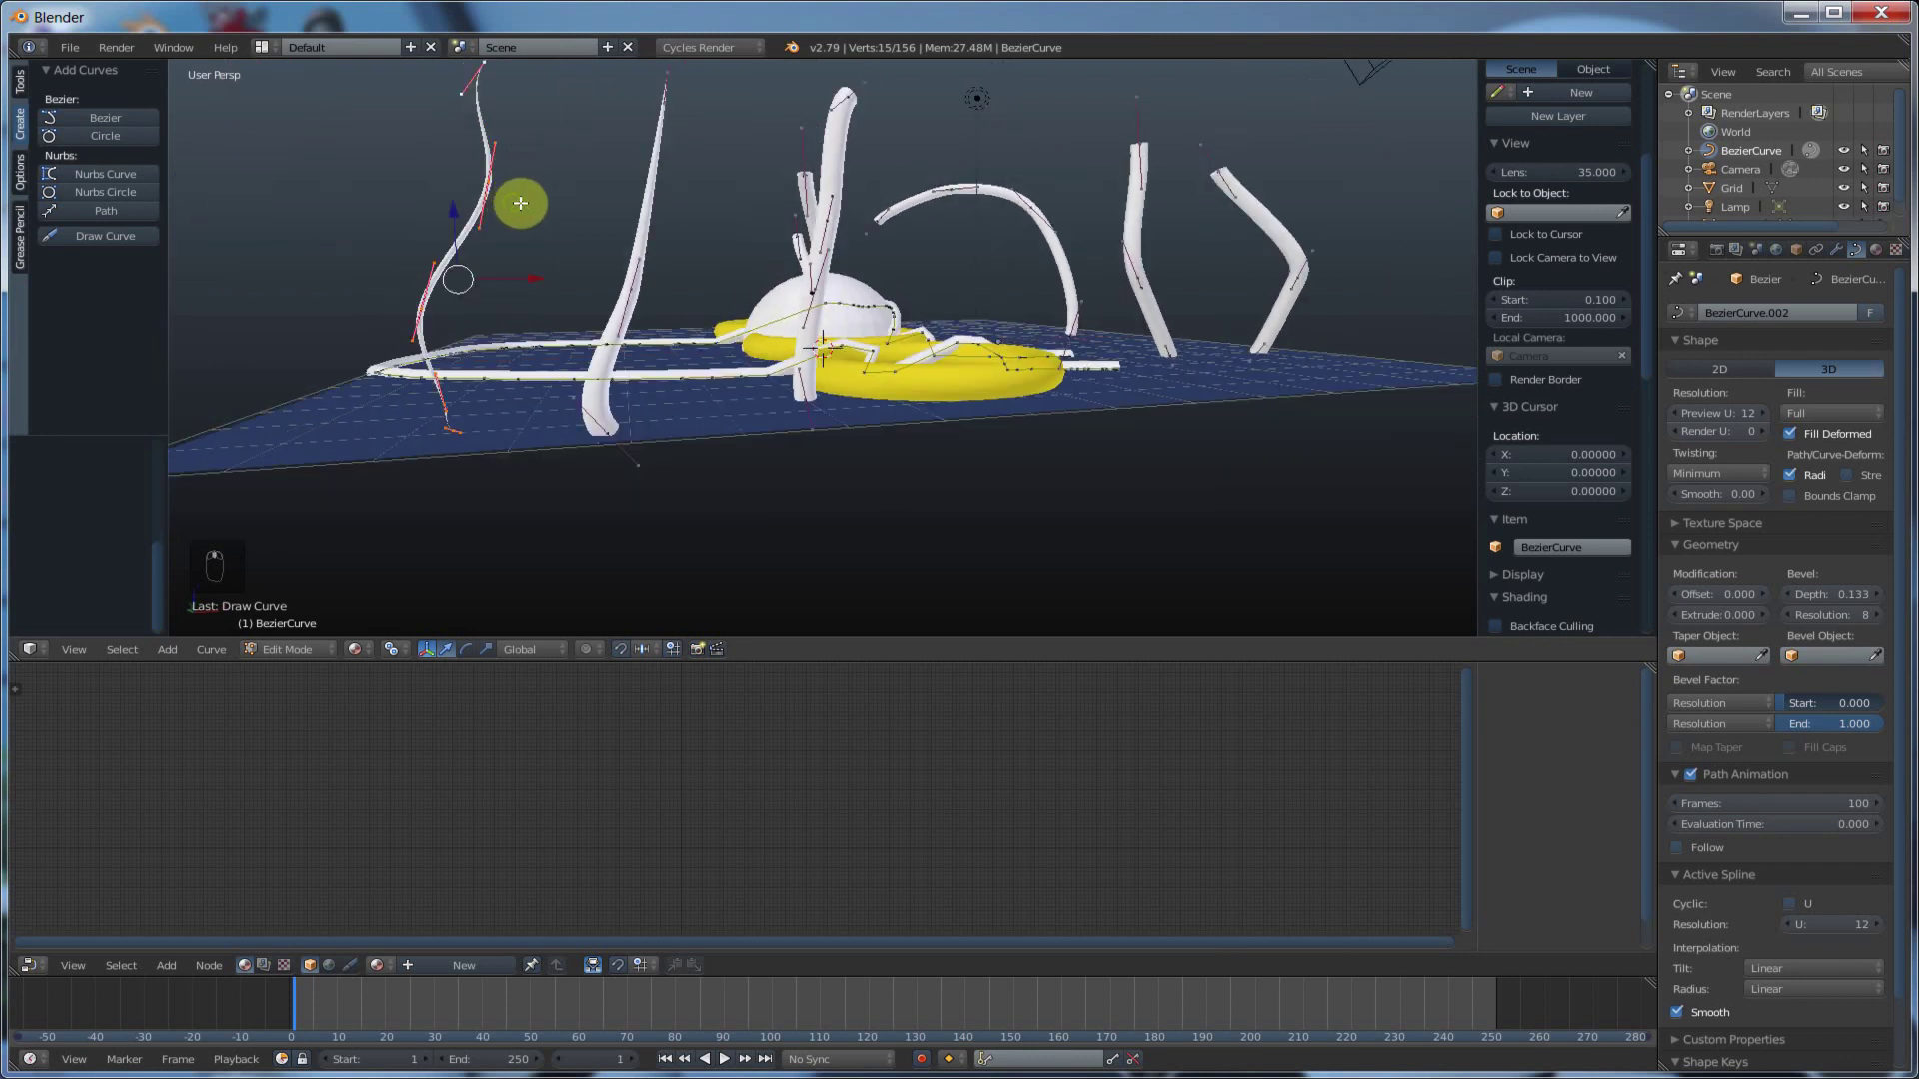
middle_click_drag(520, 203, 548, 201)
middle_click_drag(663, 286, 633, 300)
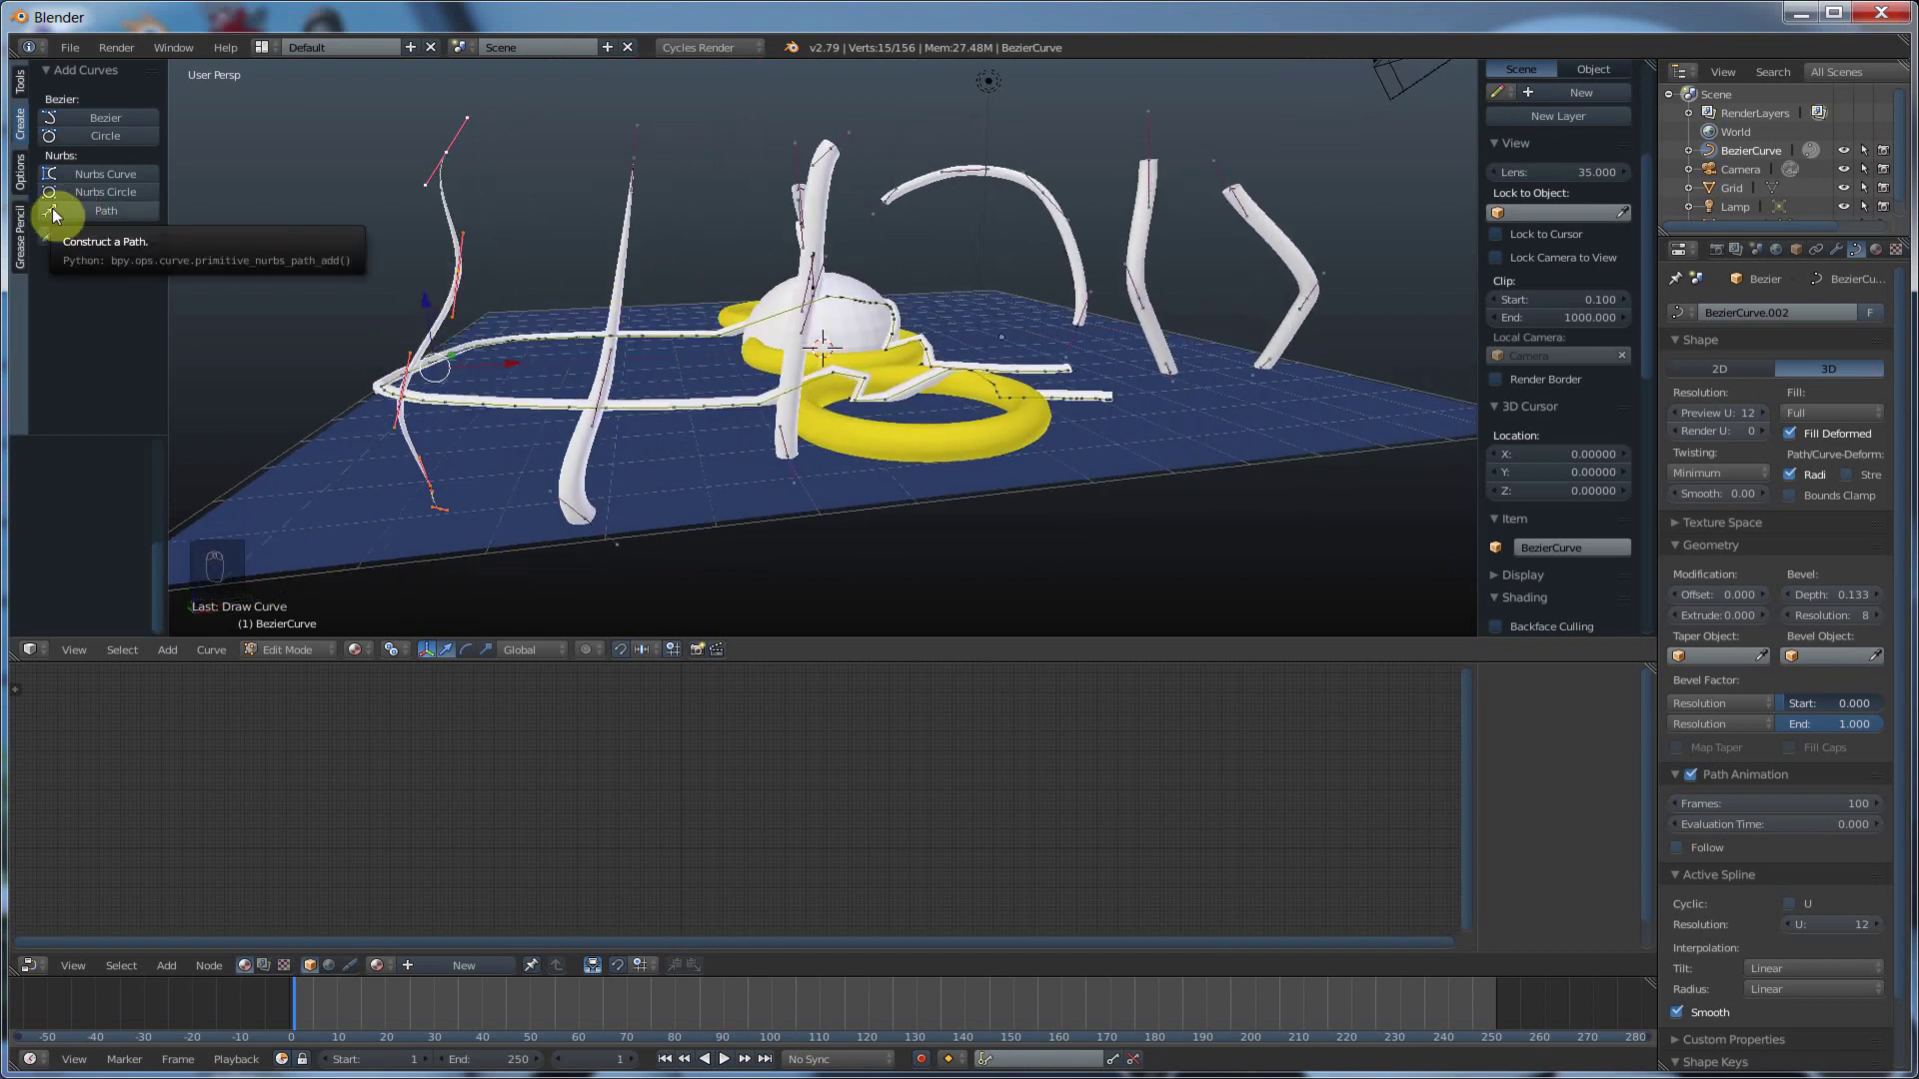
left_click(21, 176)
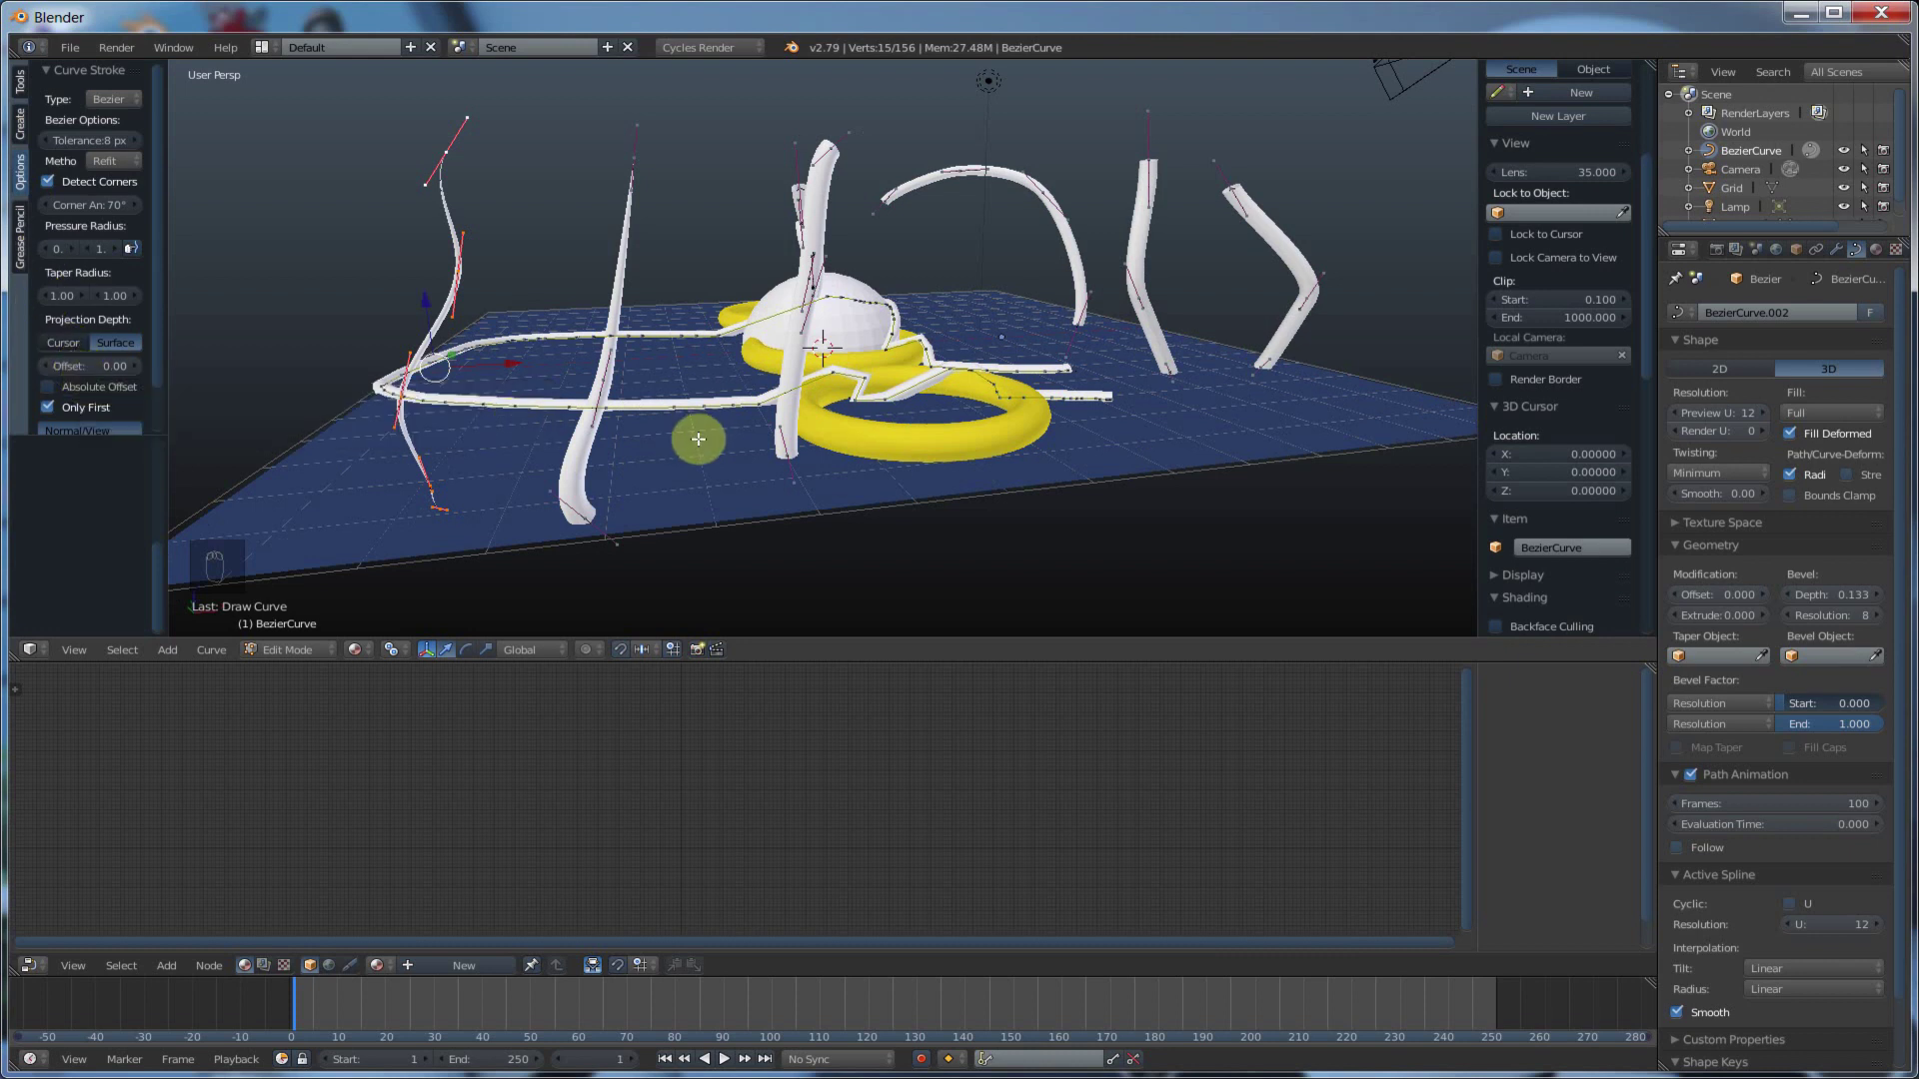
middle_click_drag(677, 424, 657, 432)
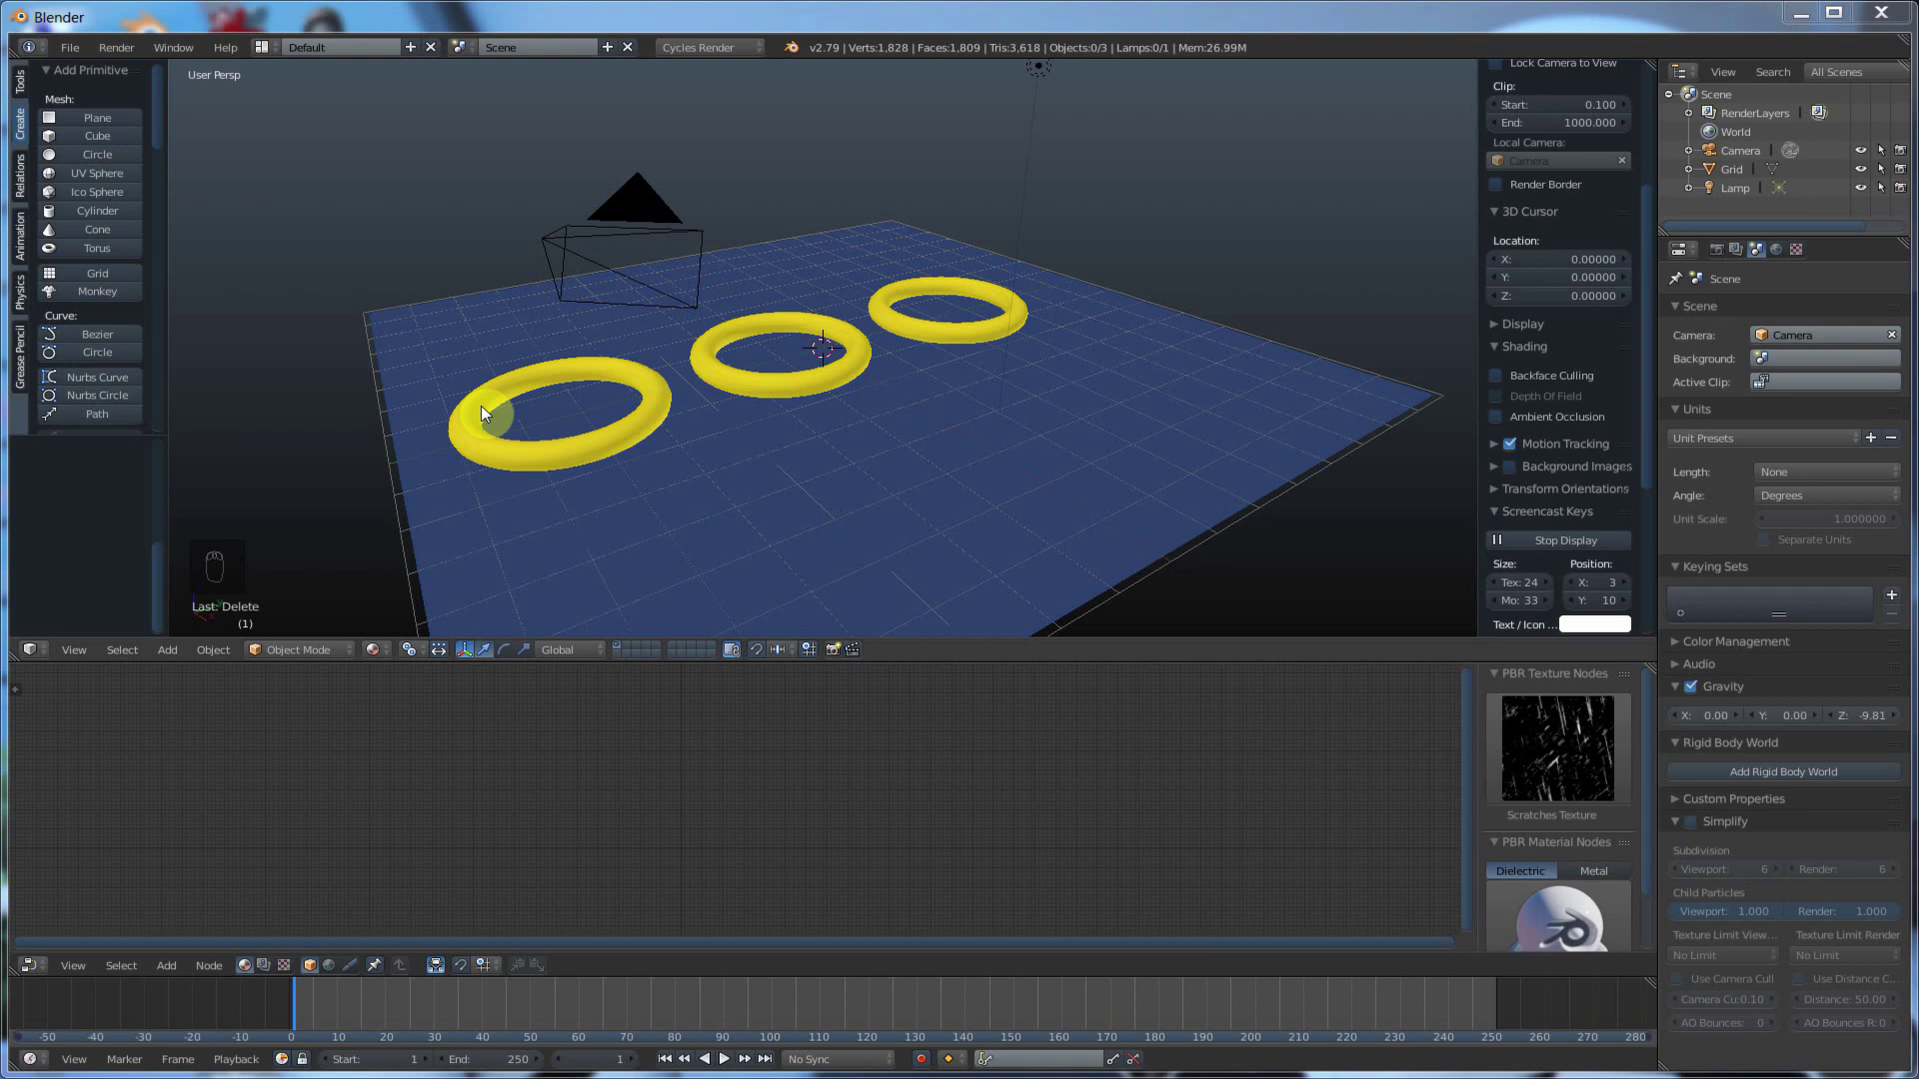
- Add a Bezier curve at the middle ring with Full fill and 0.136 bevel depth
left_click(112, 334)
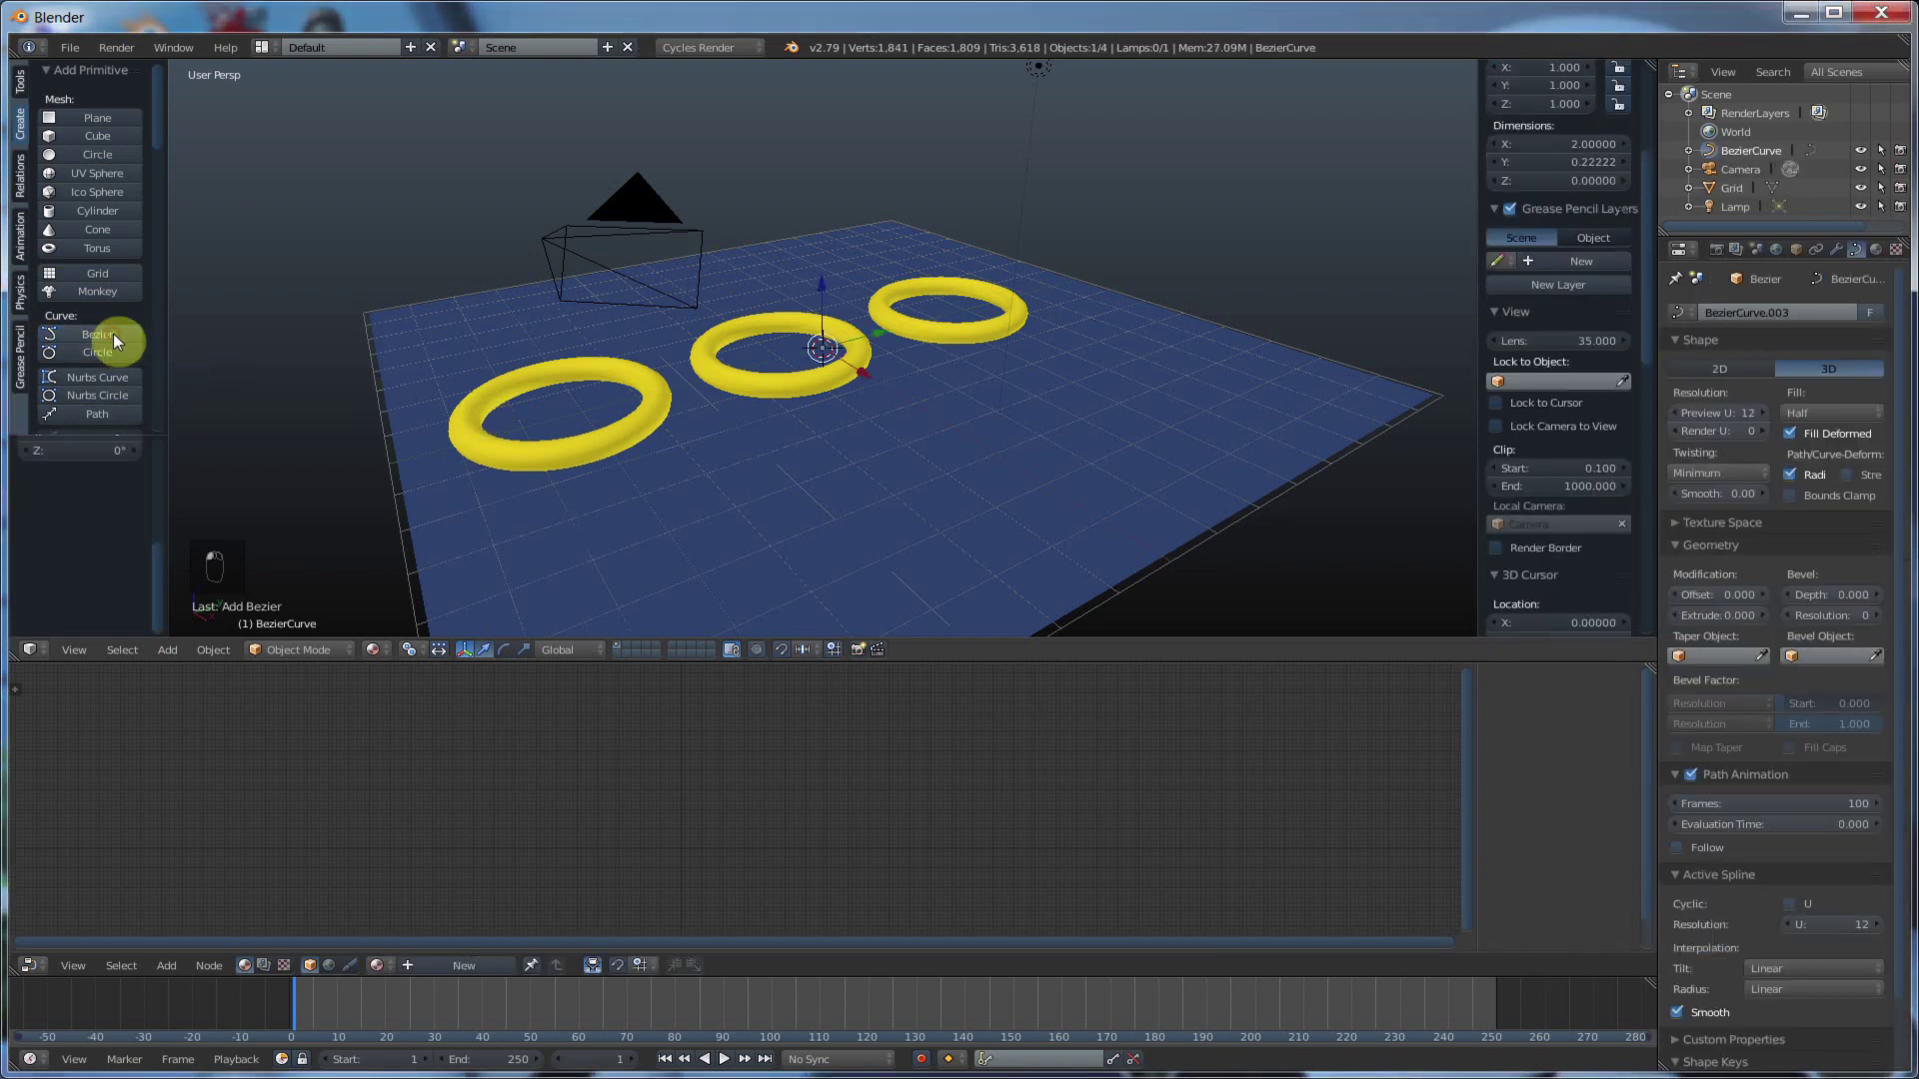
left_click(1857, 414)
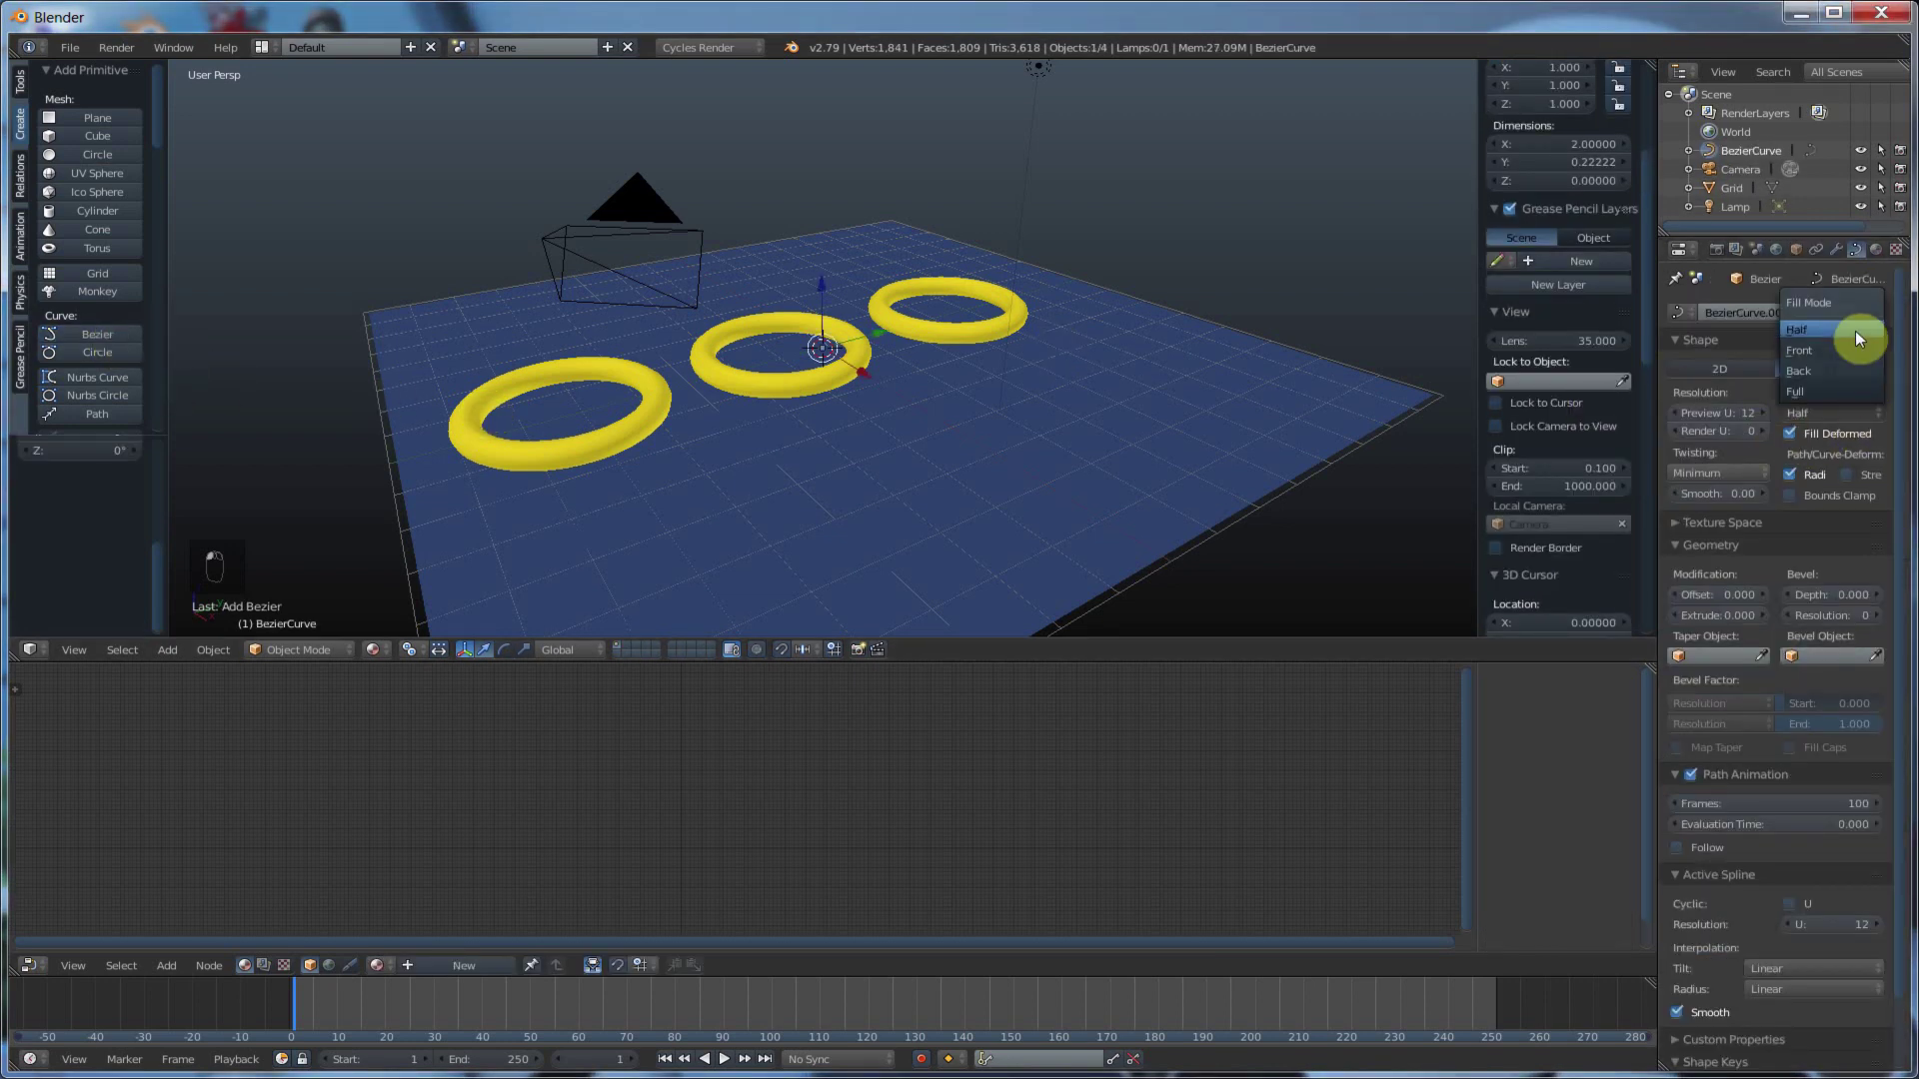
left_click(1851, 391)
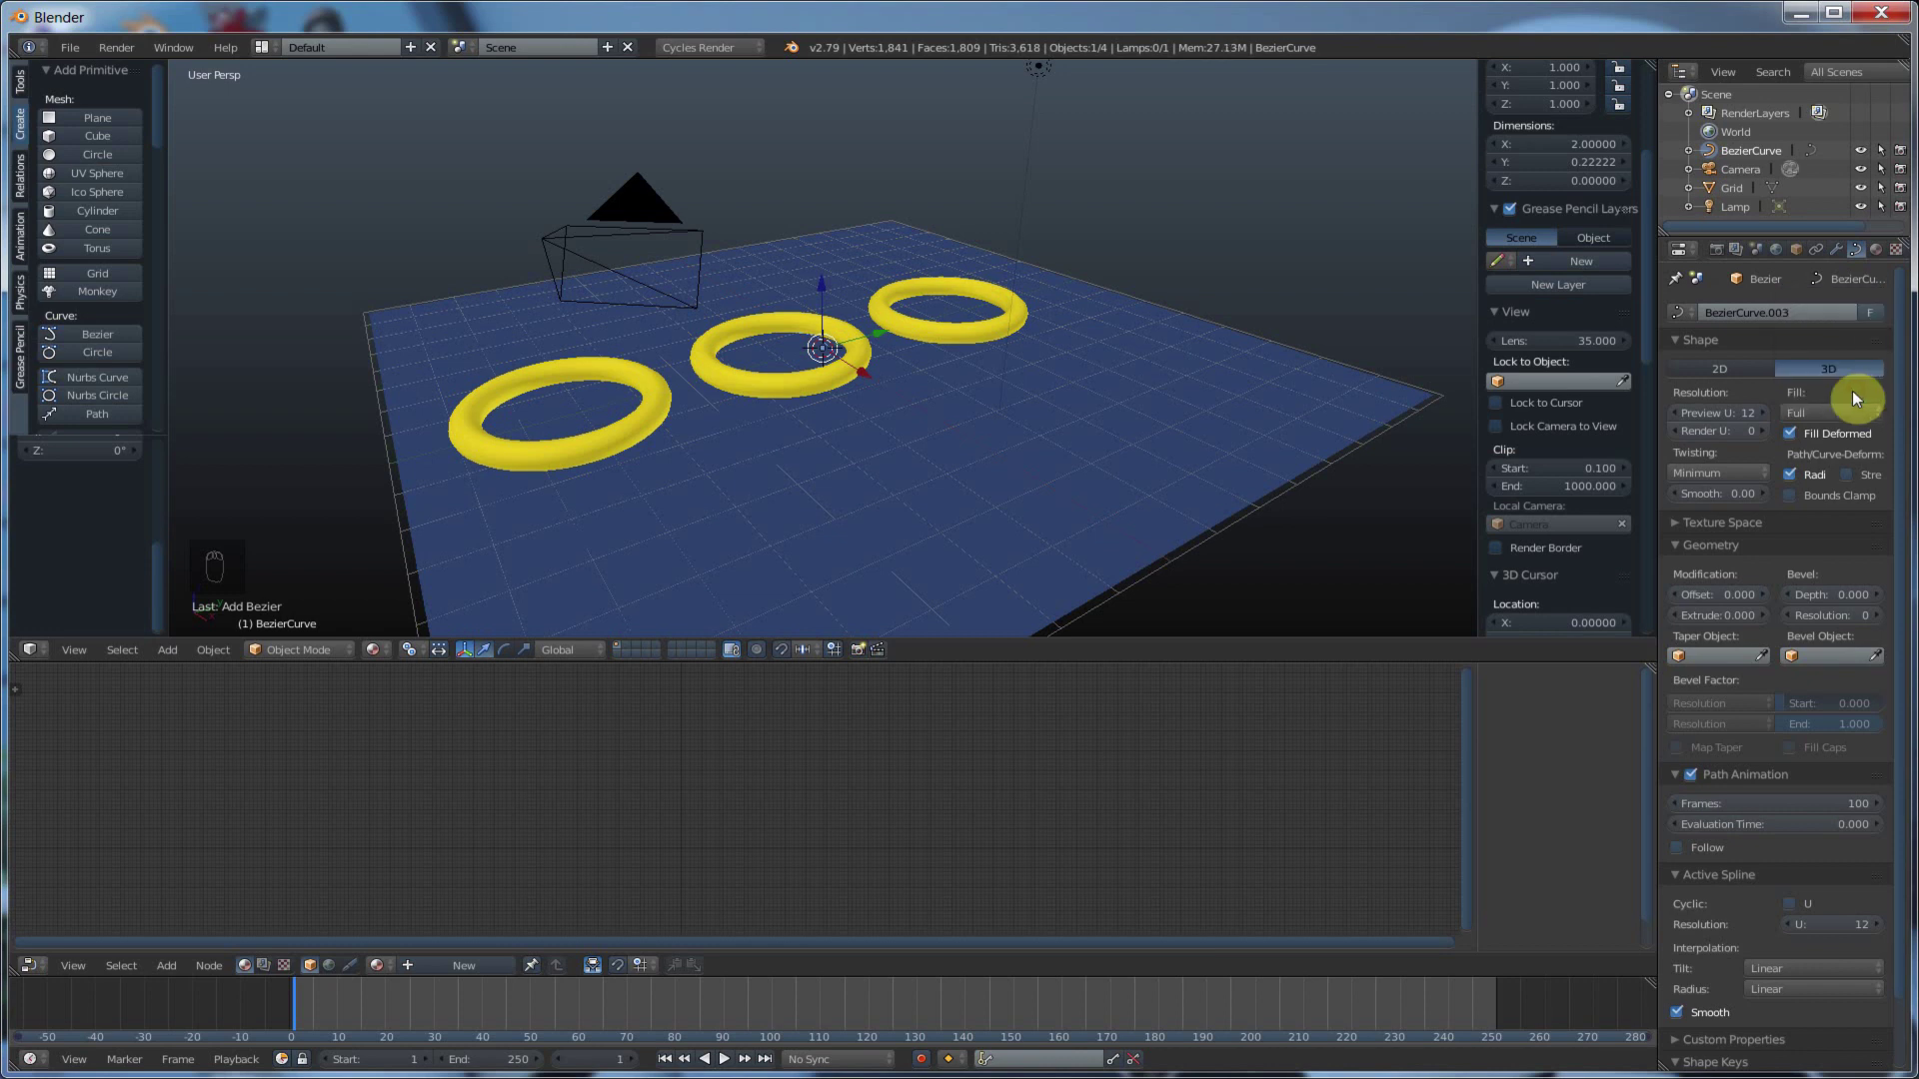
mouse_move(1837, 597)
left_mouse_down()
mouse_move(1855, 597)
mouse_move(1842, 616)
left_mouse_up()
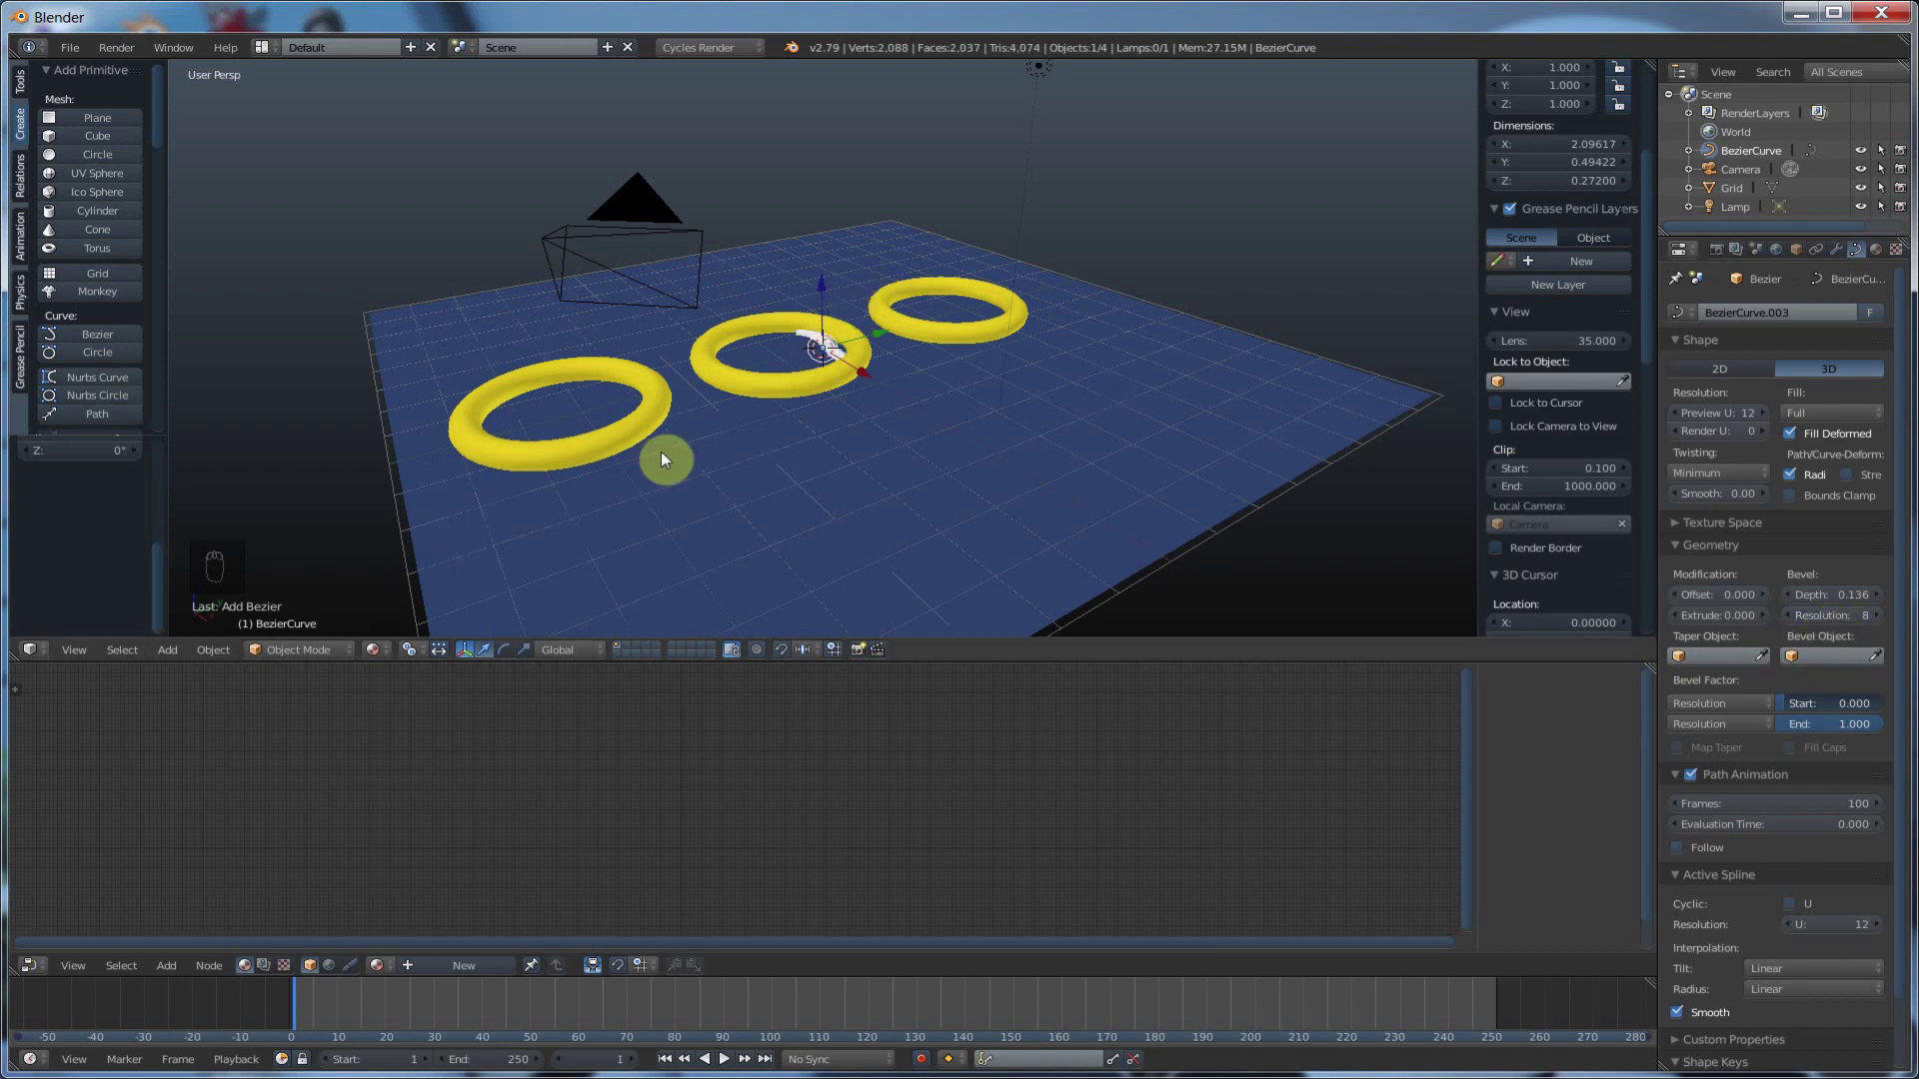
- In Edit Mode, delete all vertices of the new Bezier curve
key("Tab")
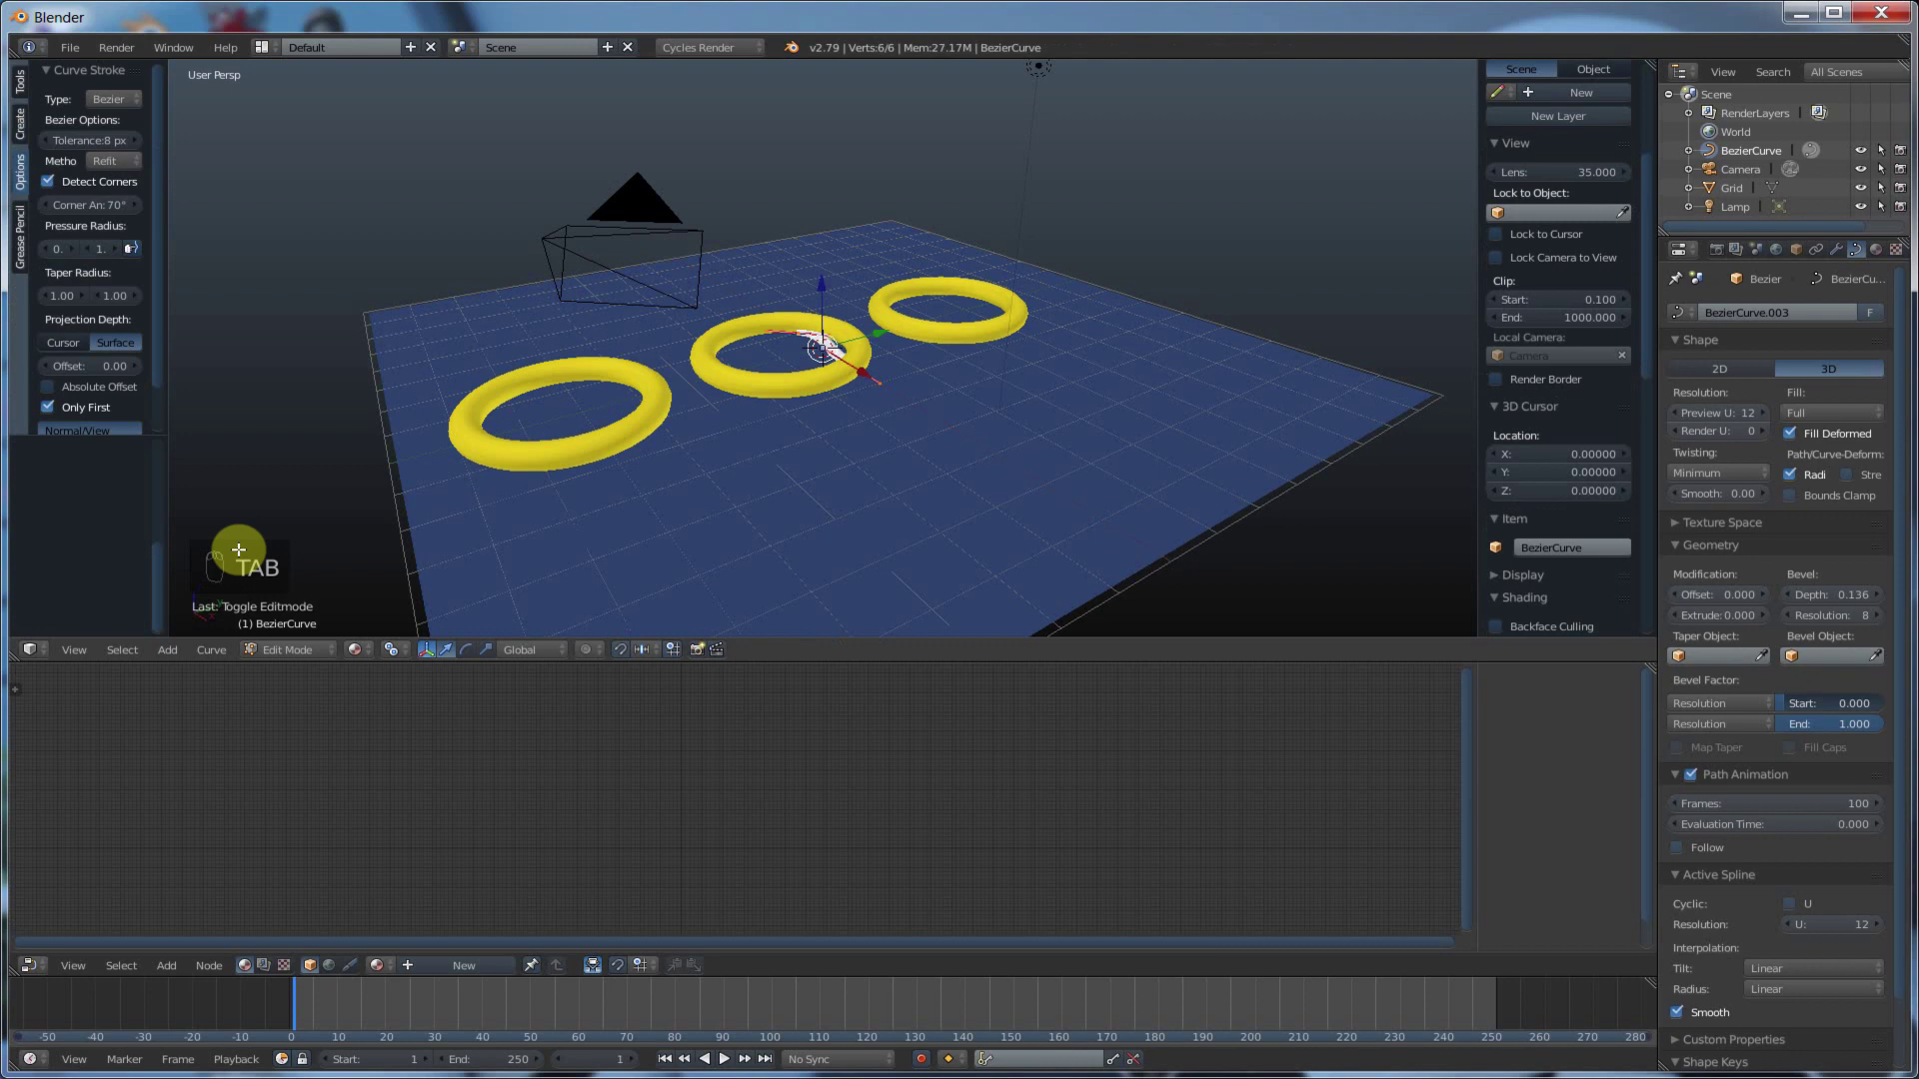
key("Delete")
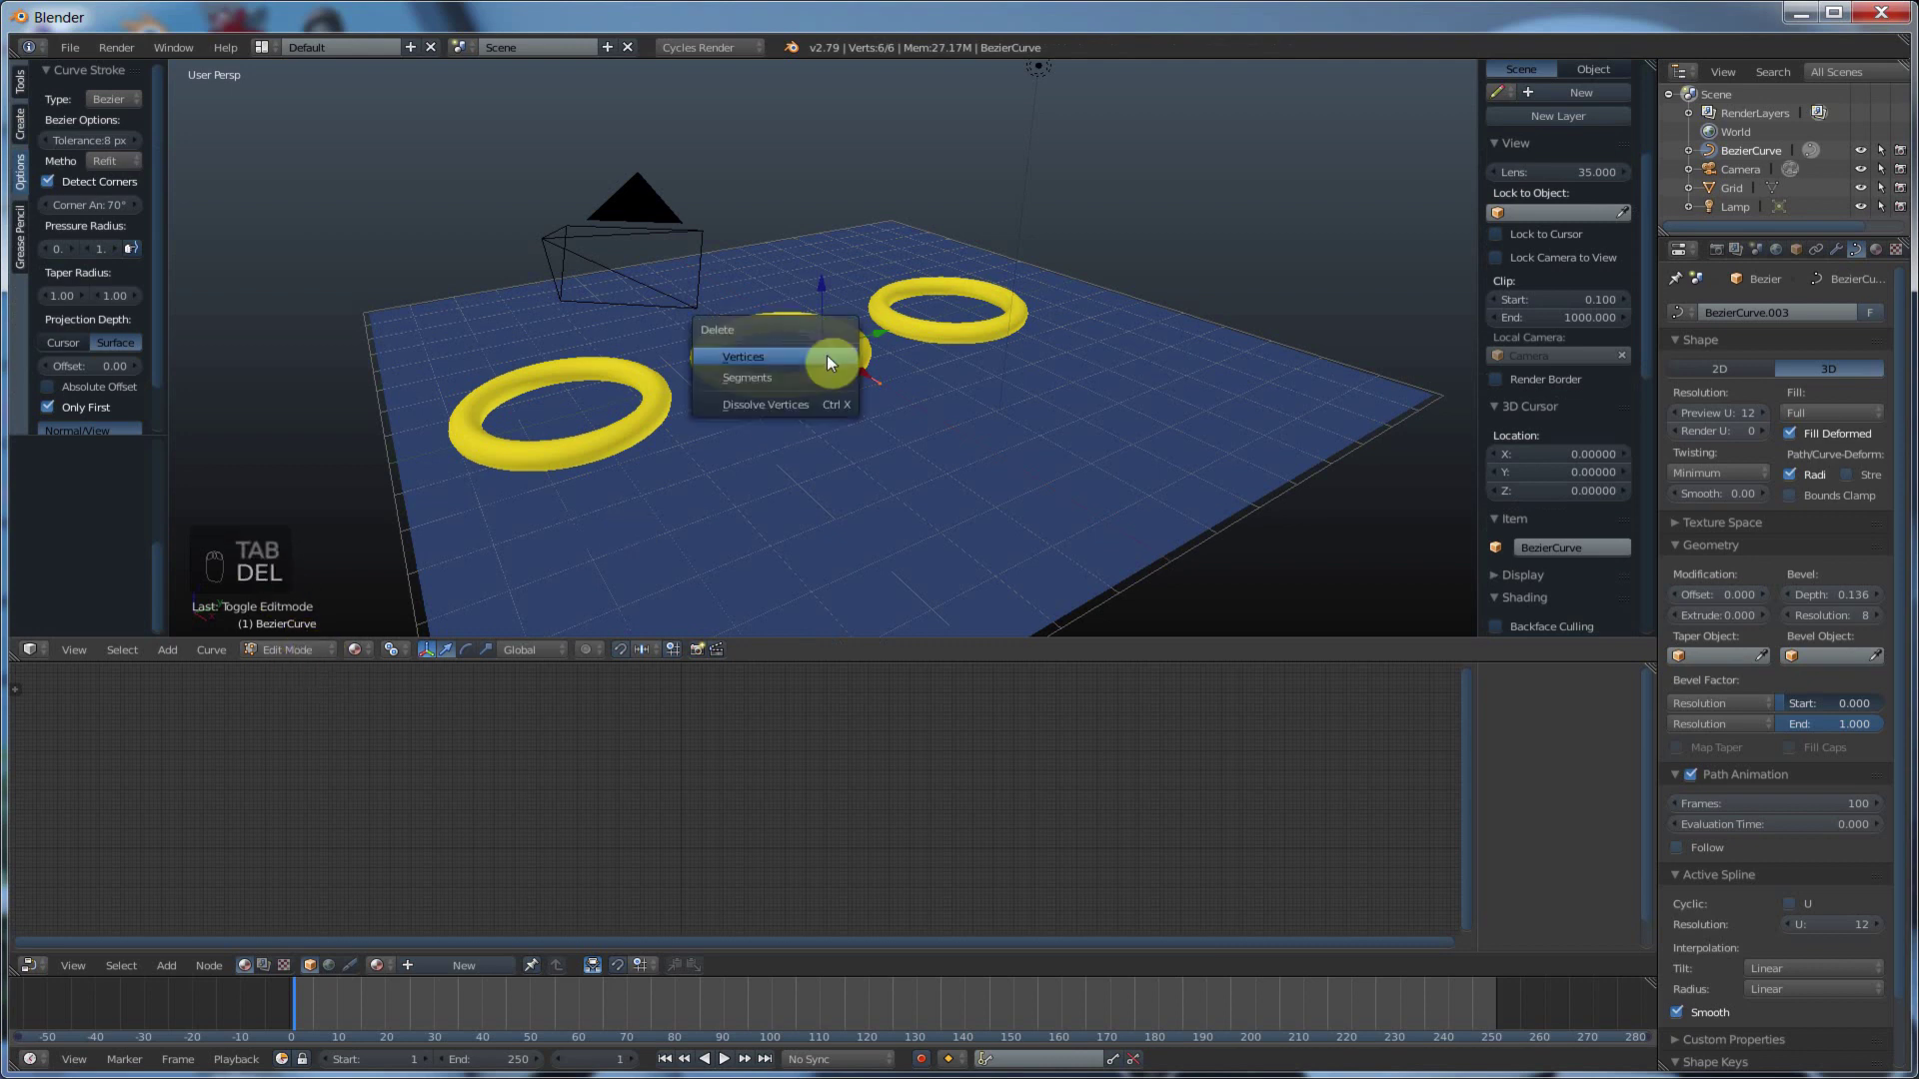
left_click(826, 356)
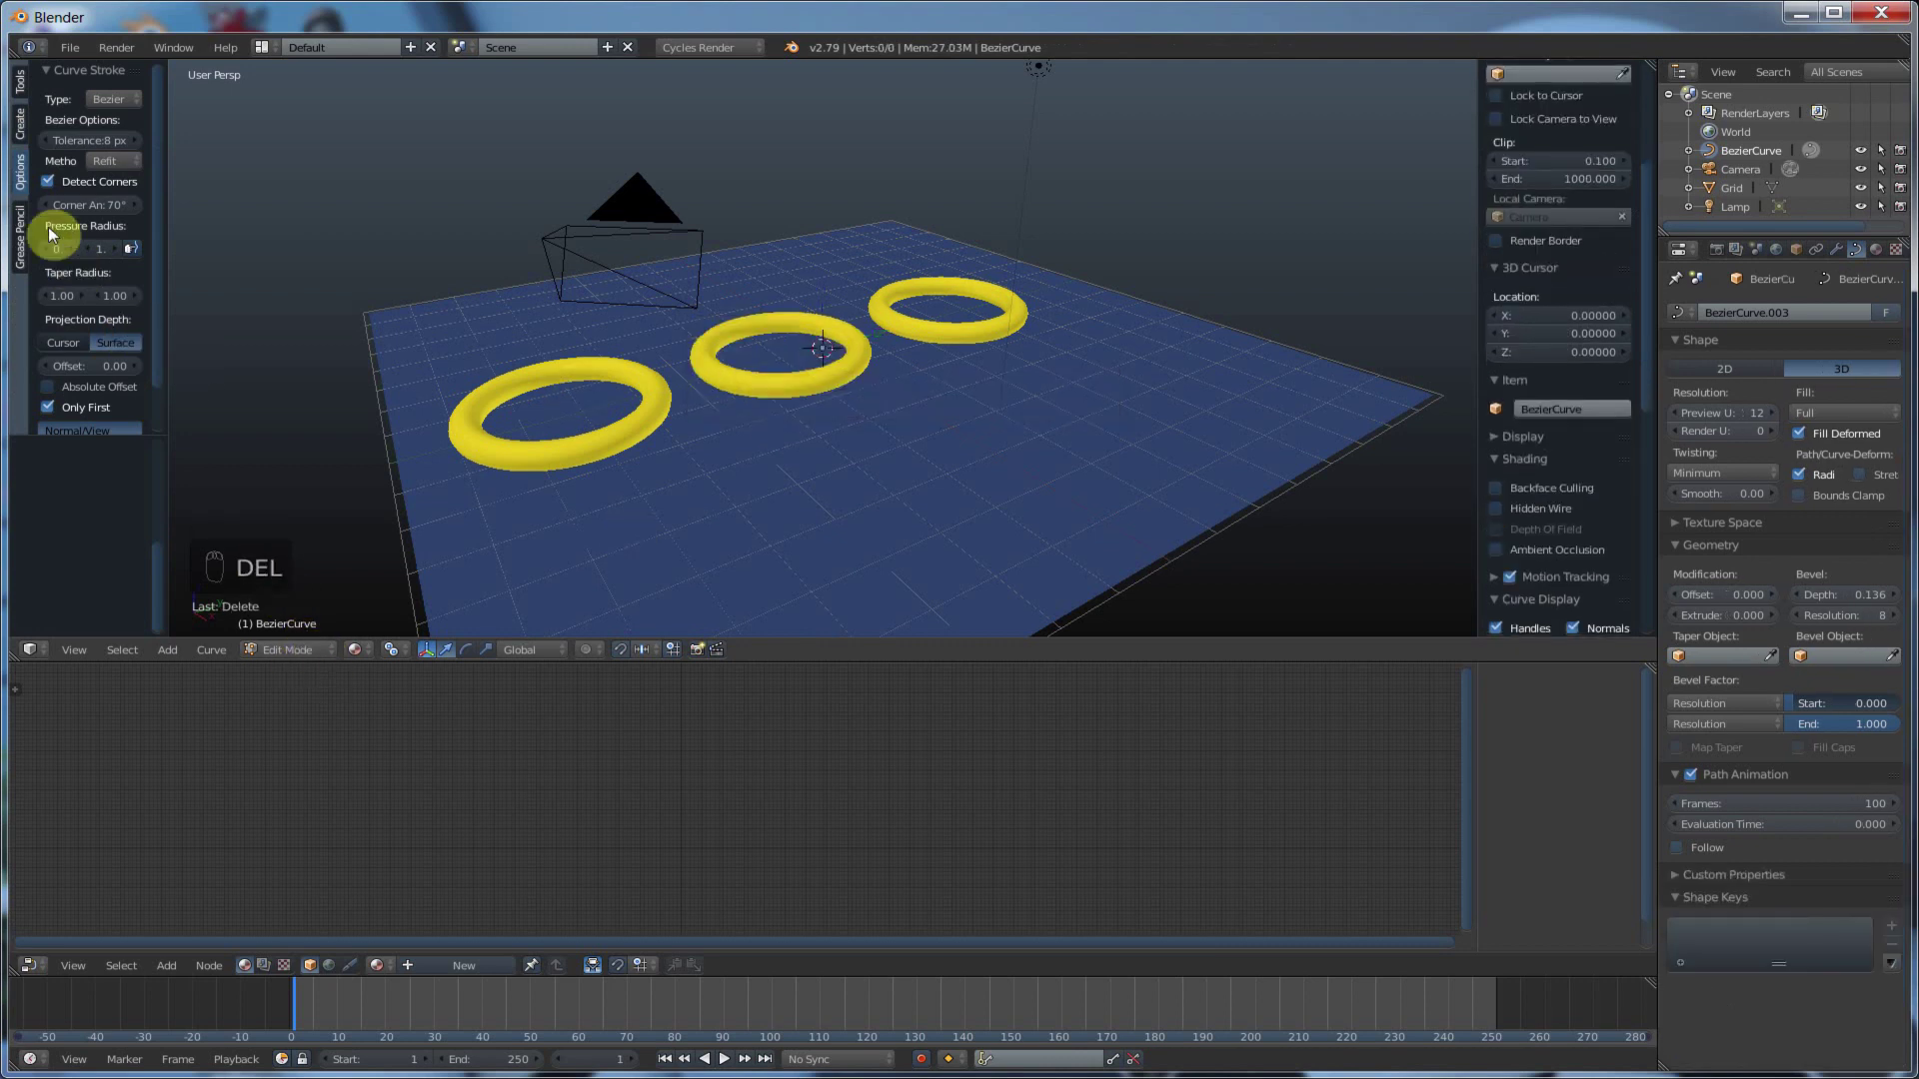
- Set the stroke's start taper radius to 0 and surface projection offset to 1.00
left_click(20, 122)
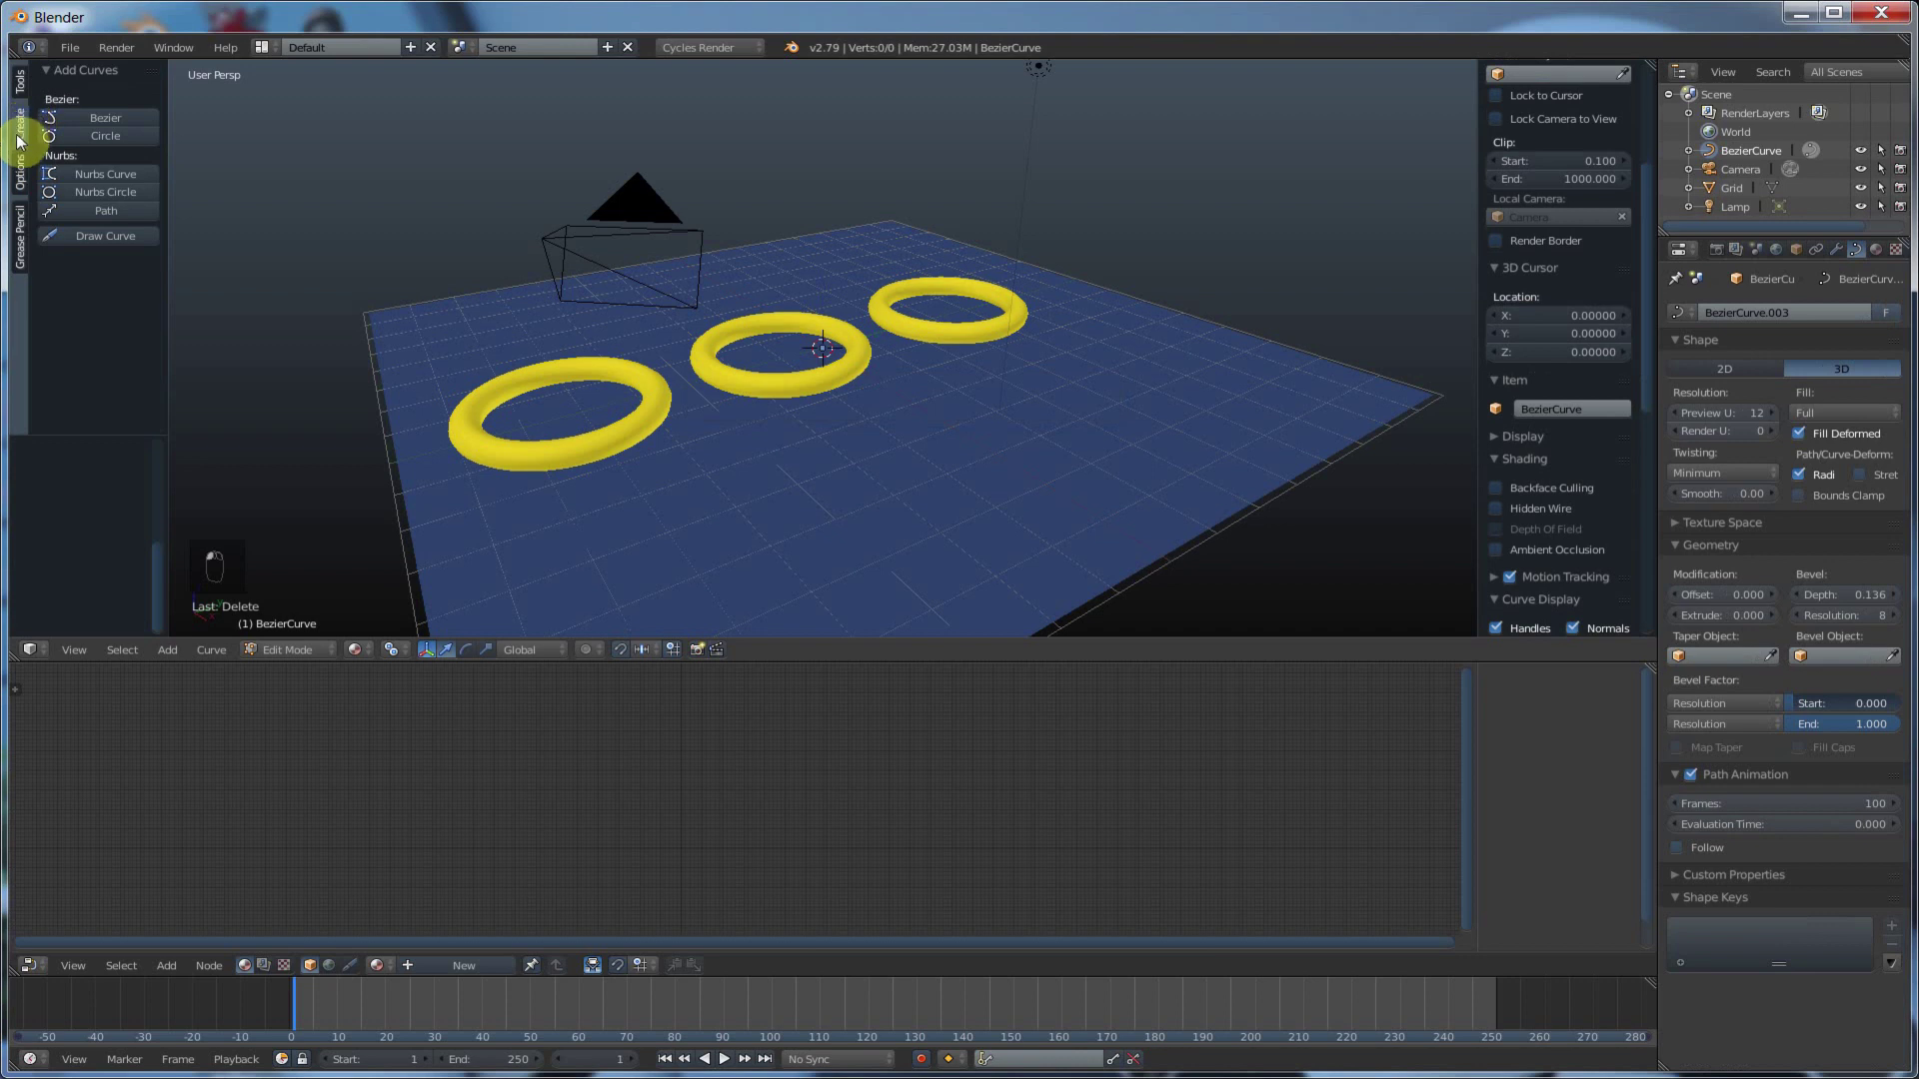
left_click(21, 172)
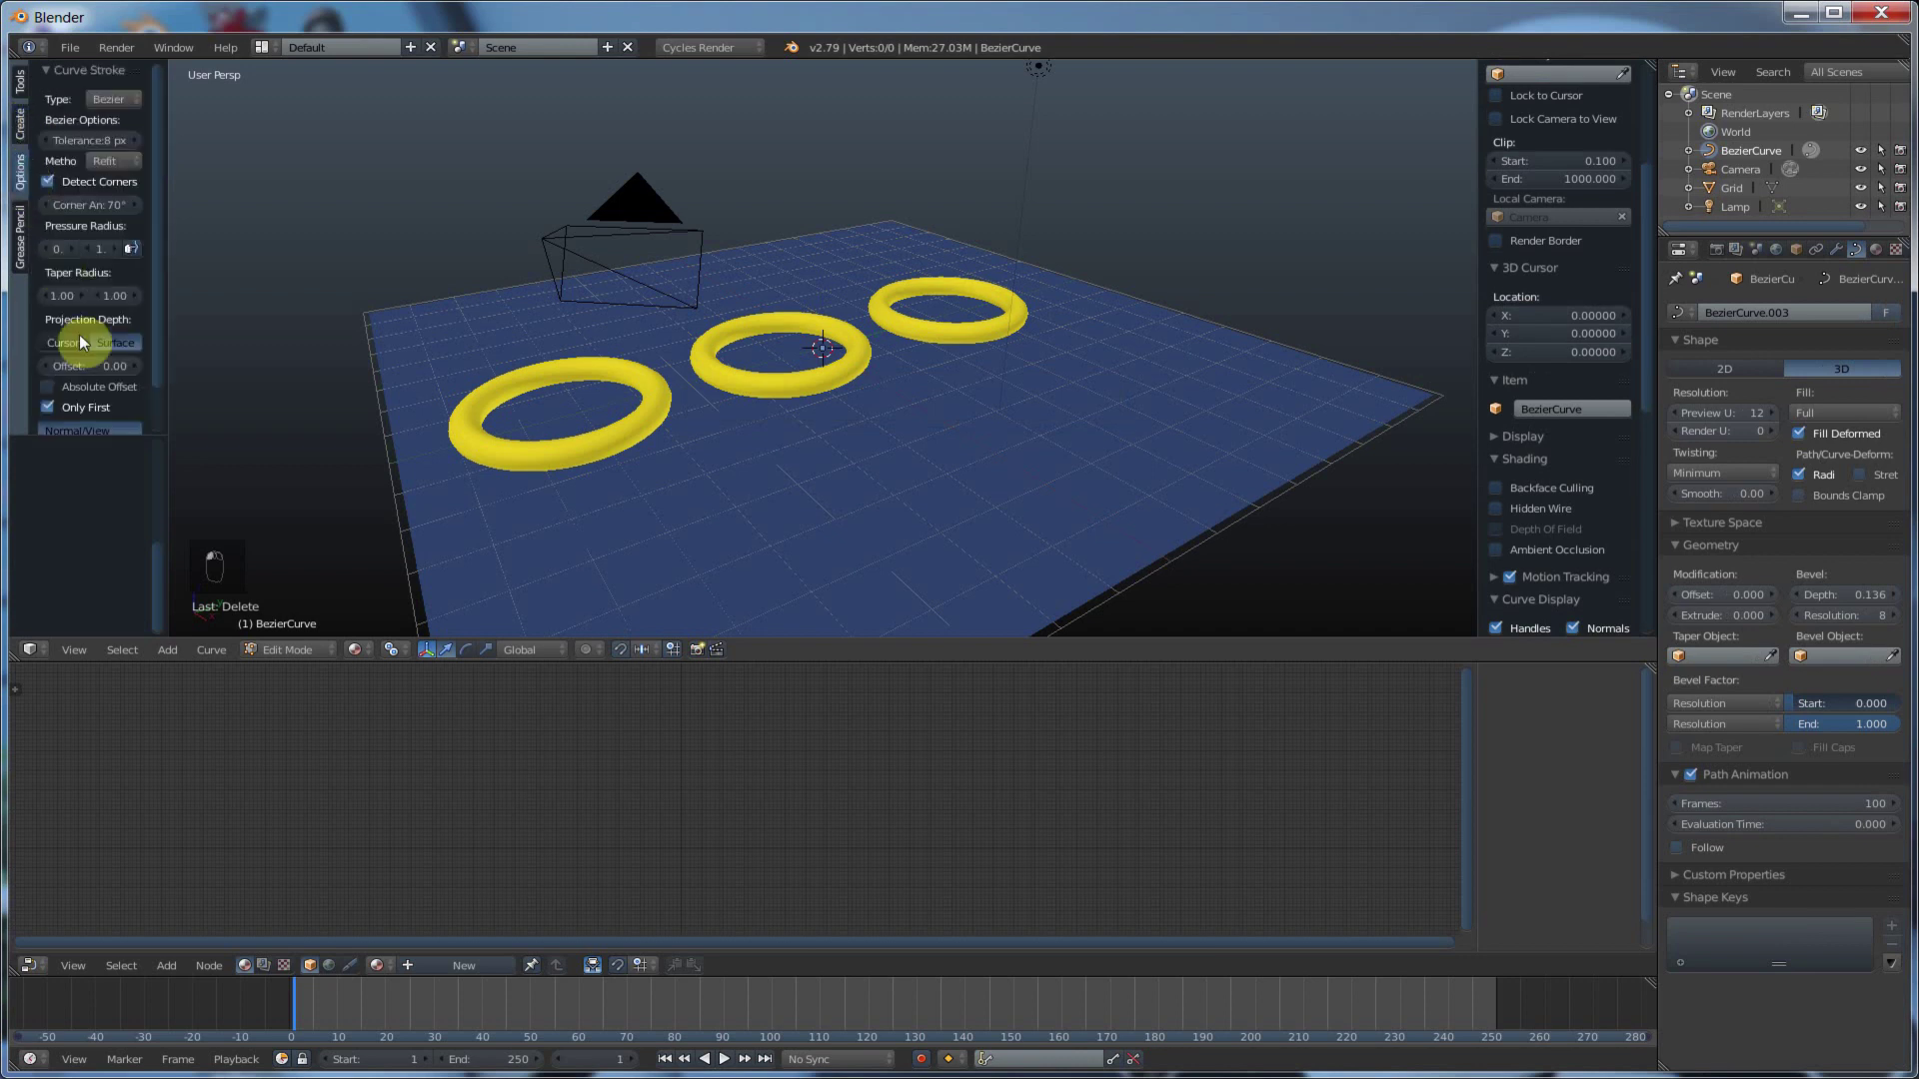
mouse_move(61, 296)
left_mouse_down()
mouse_move(20, 296)
mouse_move(70, 298)
left_mouse_up()
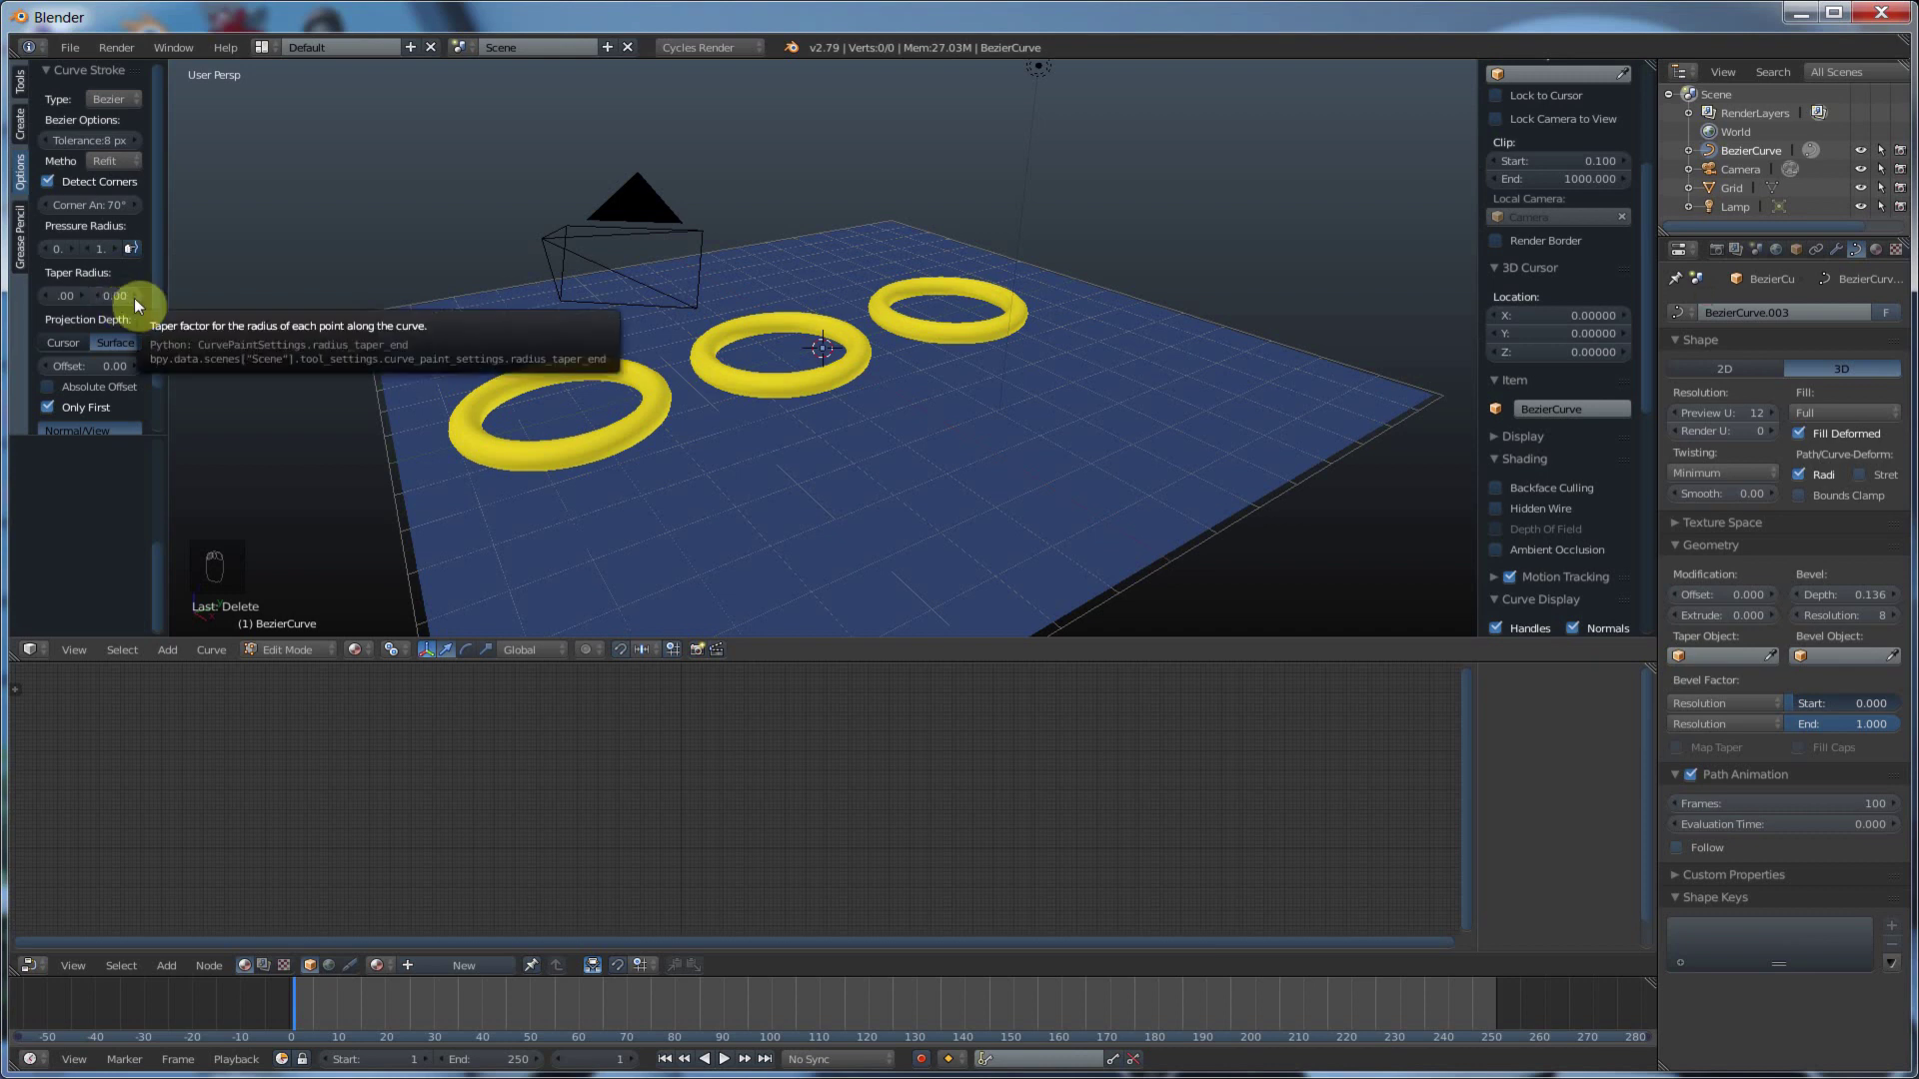
left_click(20, 127)
left_click(20, 167)
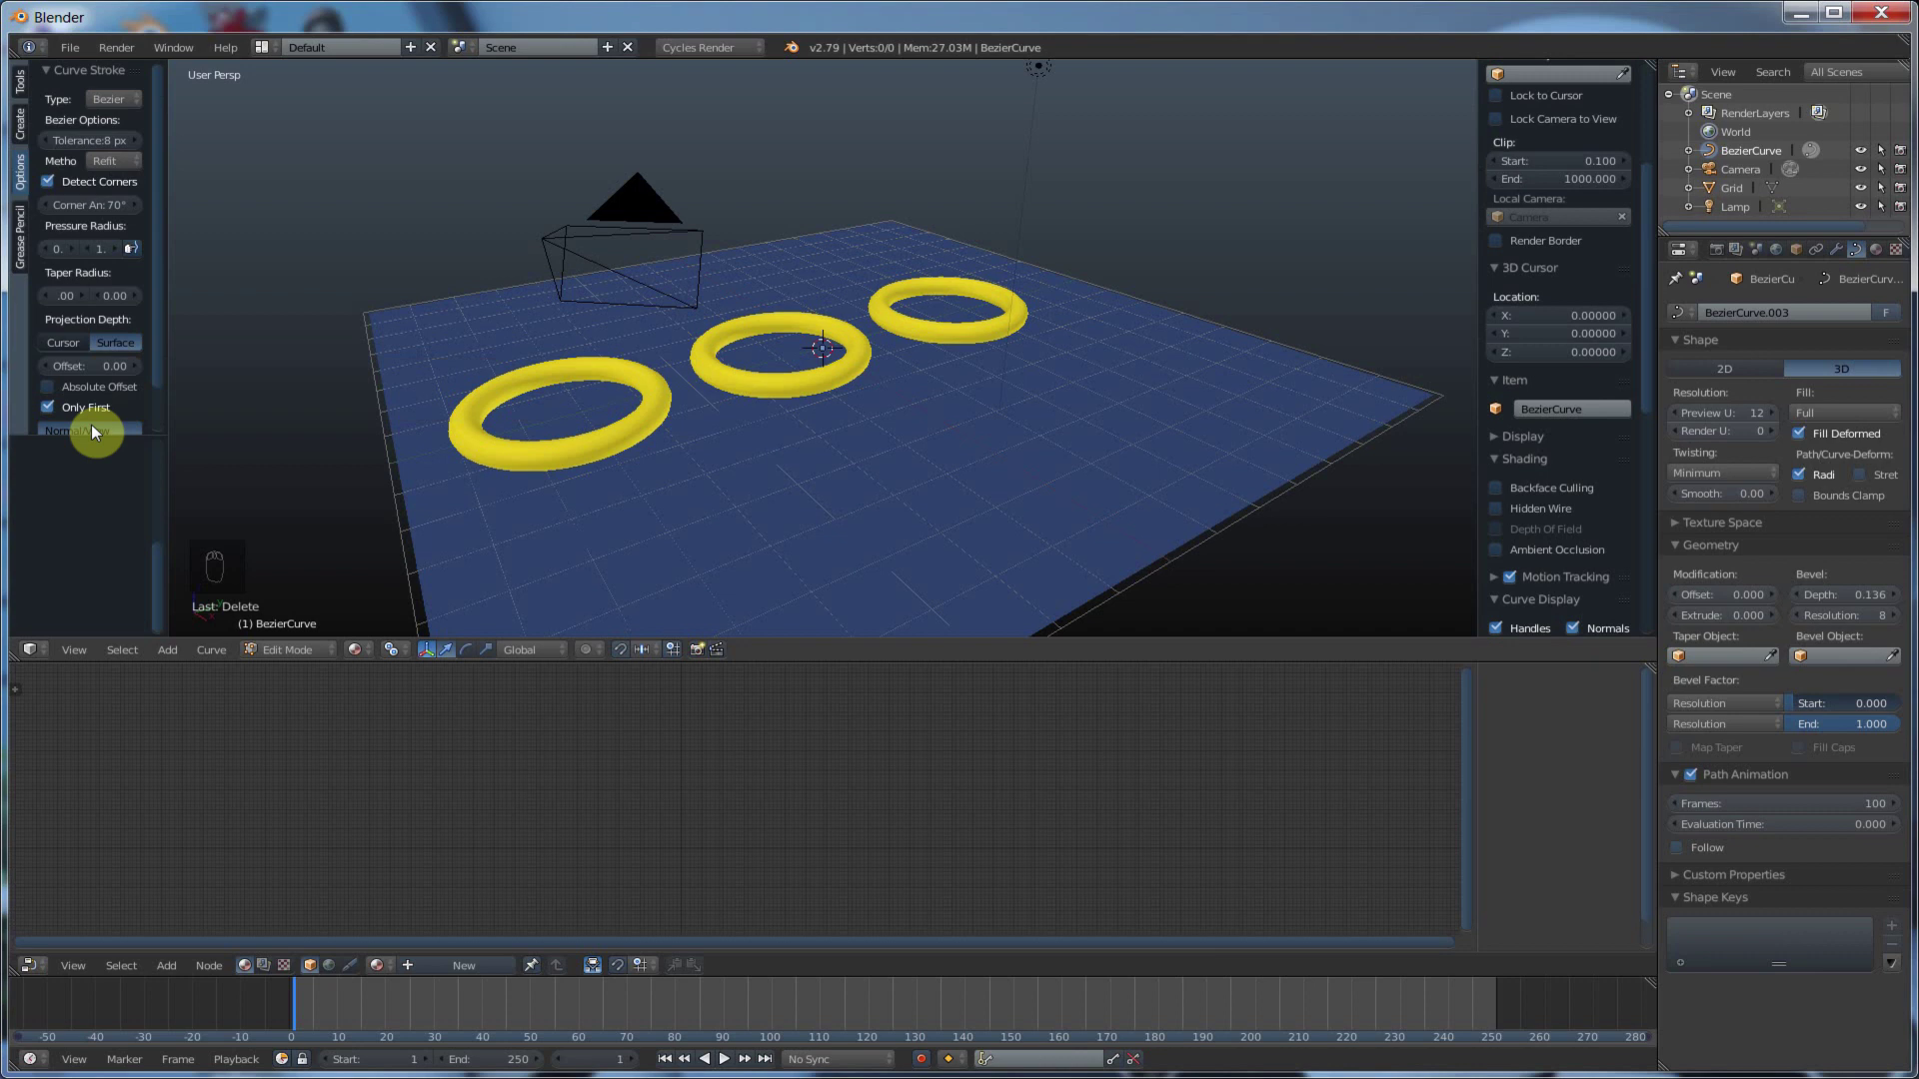
scroll(92, 424, "down", 2)
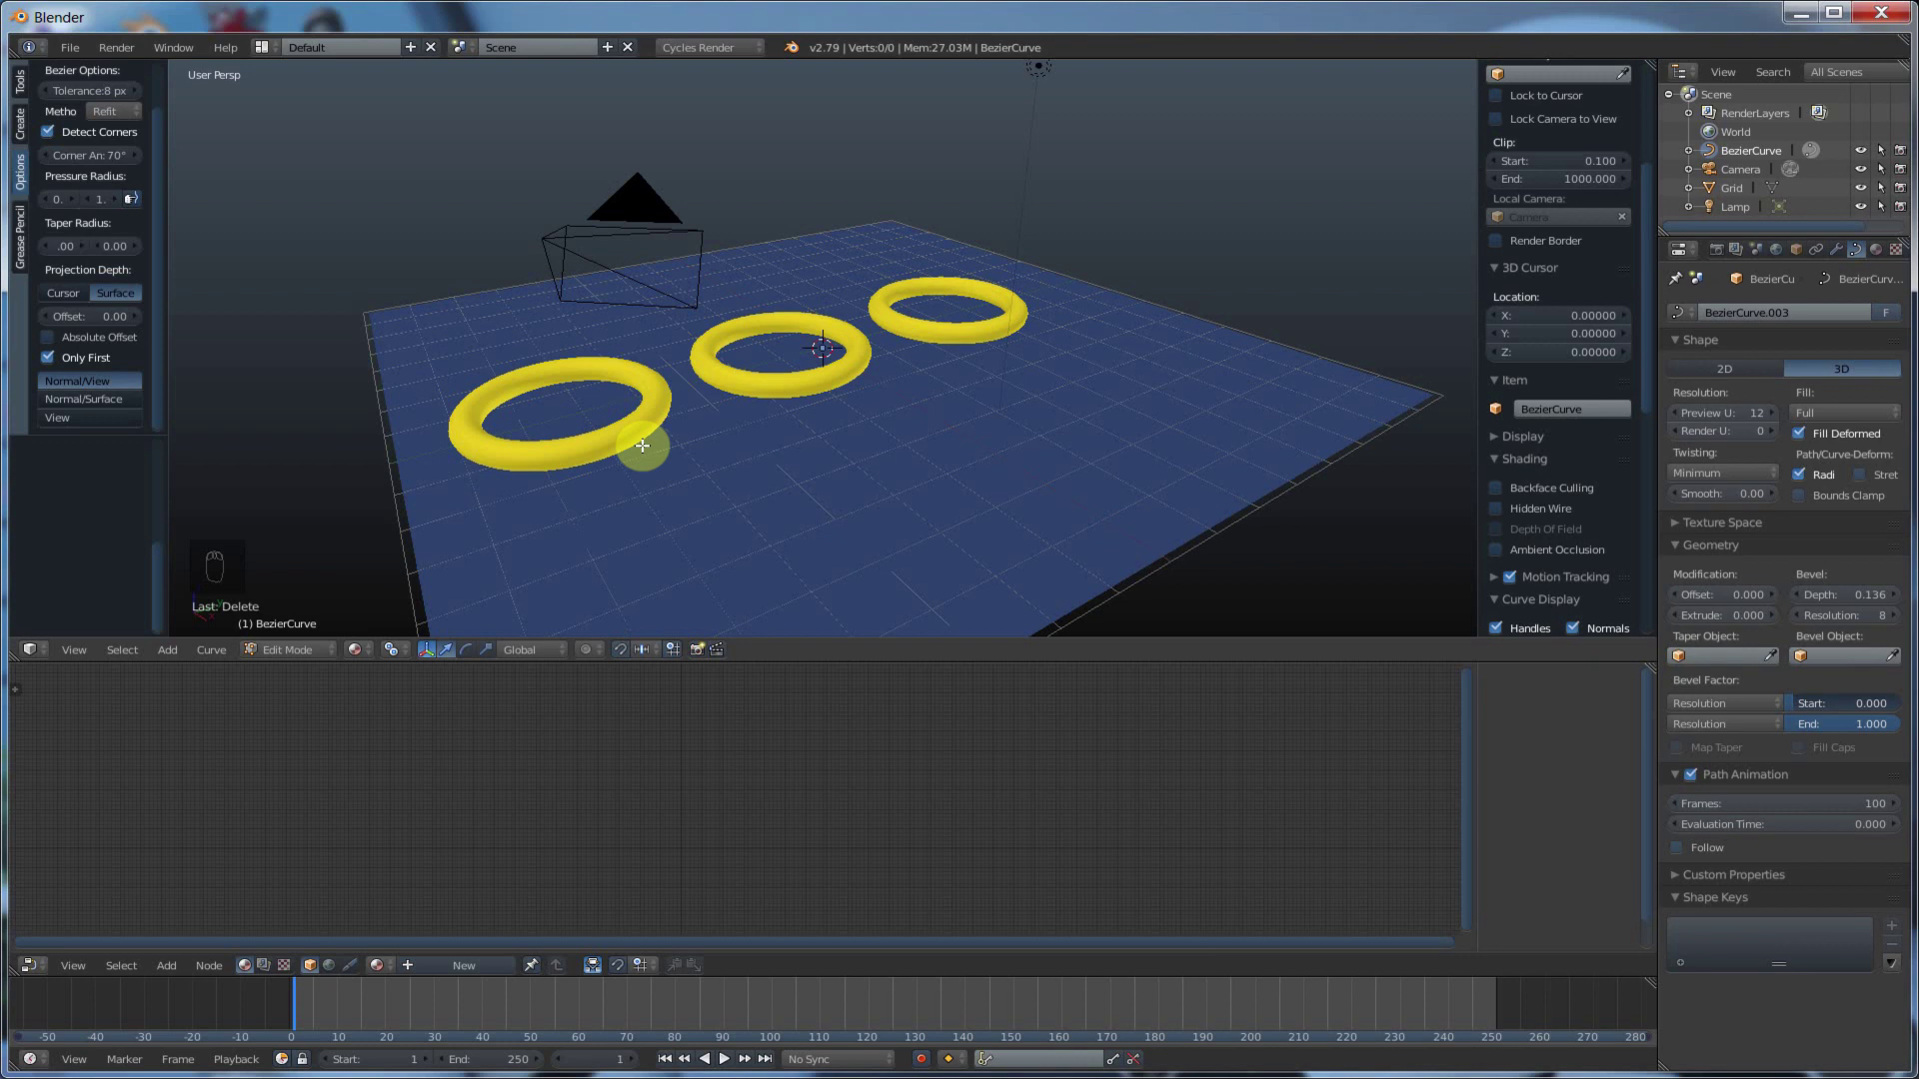
left_click_drag(112, 317, 104, 315)
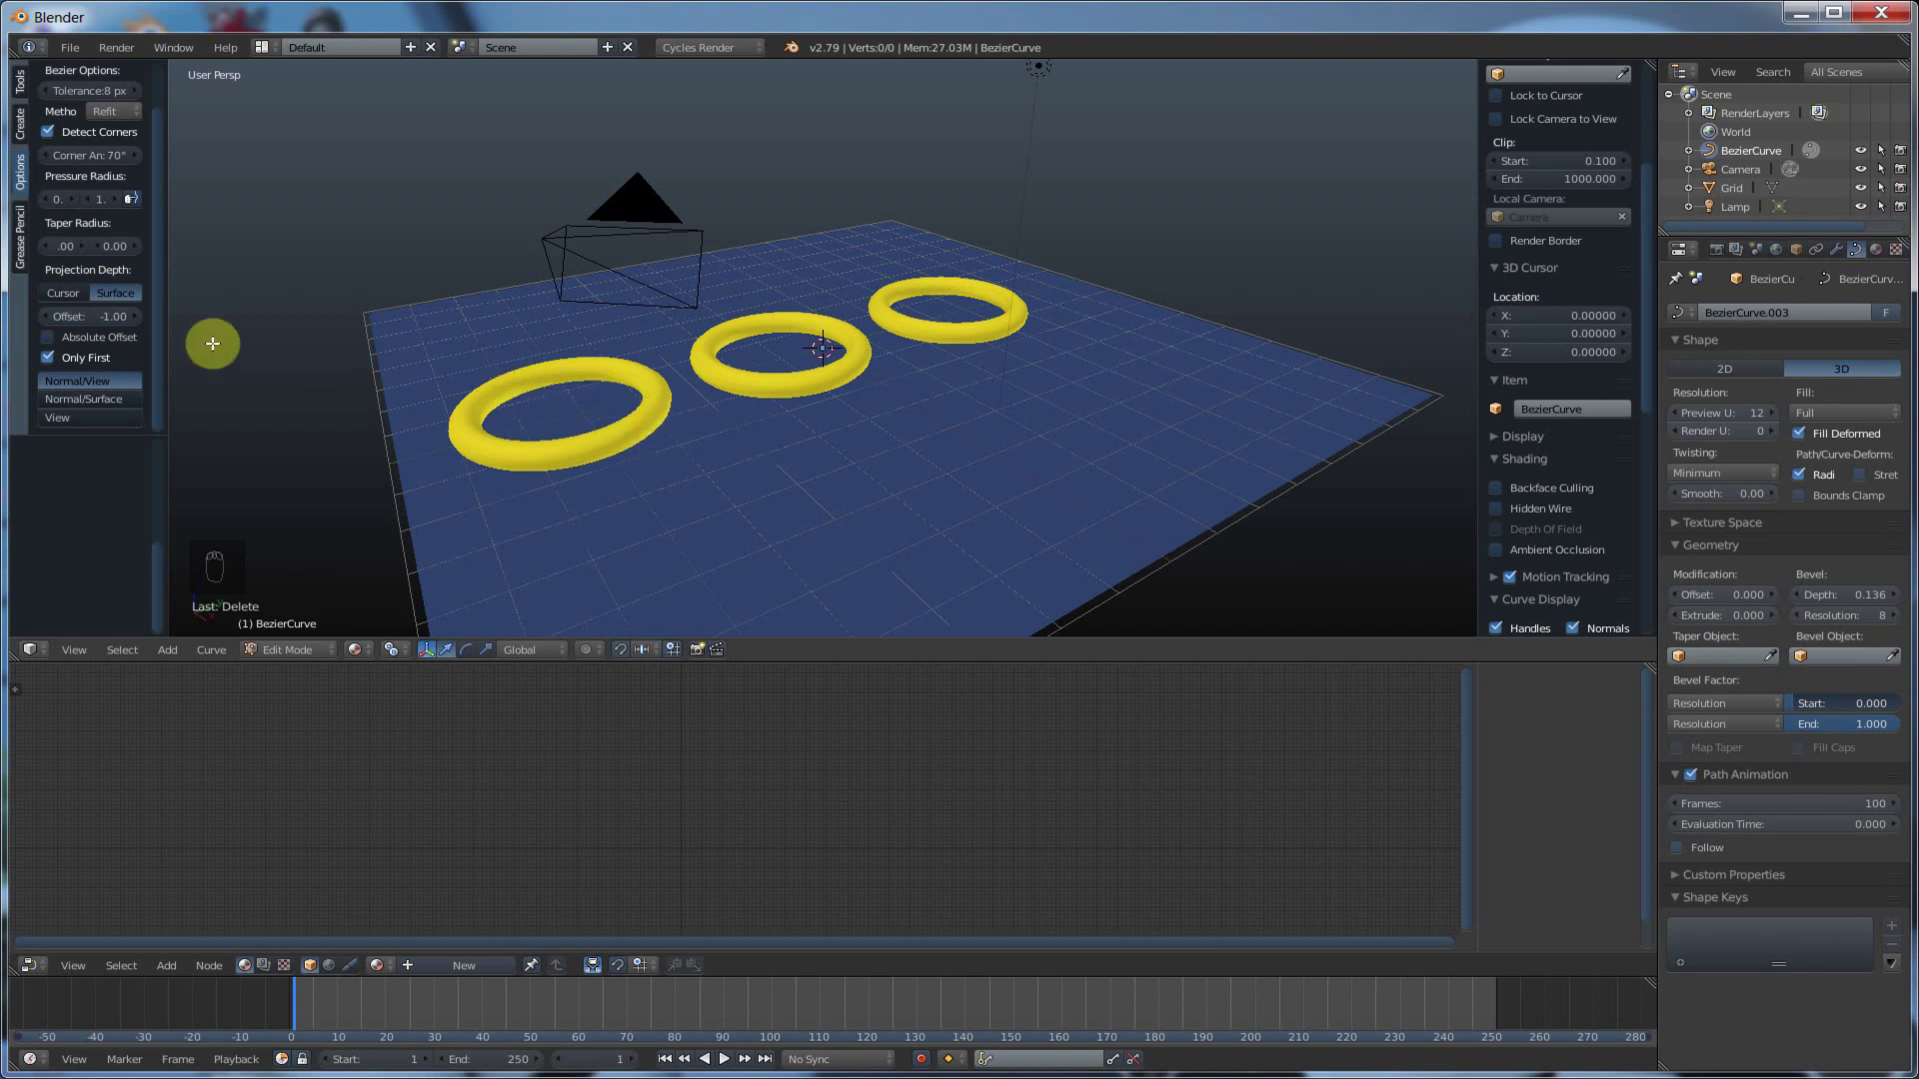
left_click_drag(110, 316, 110, 316)
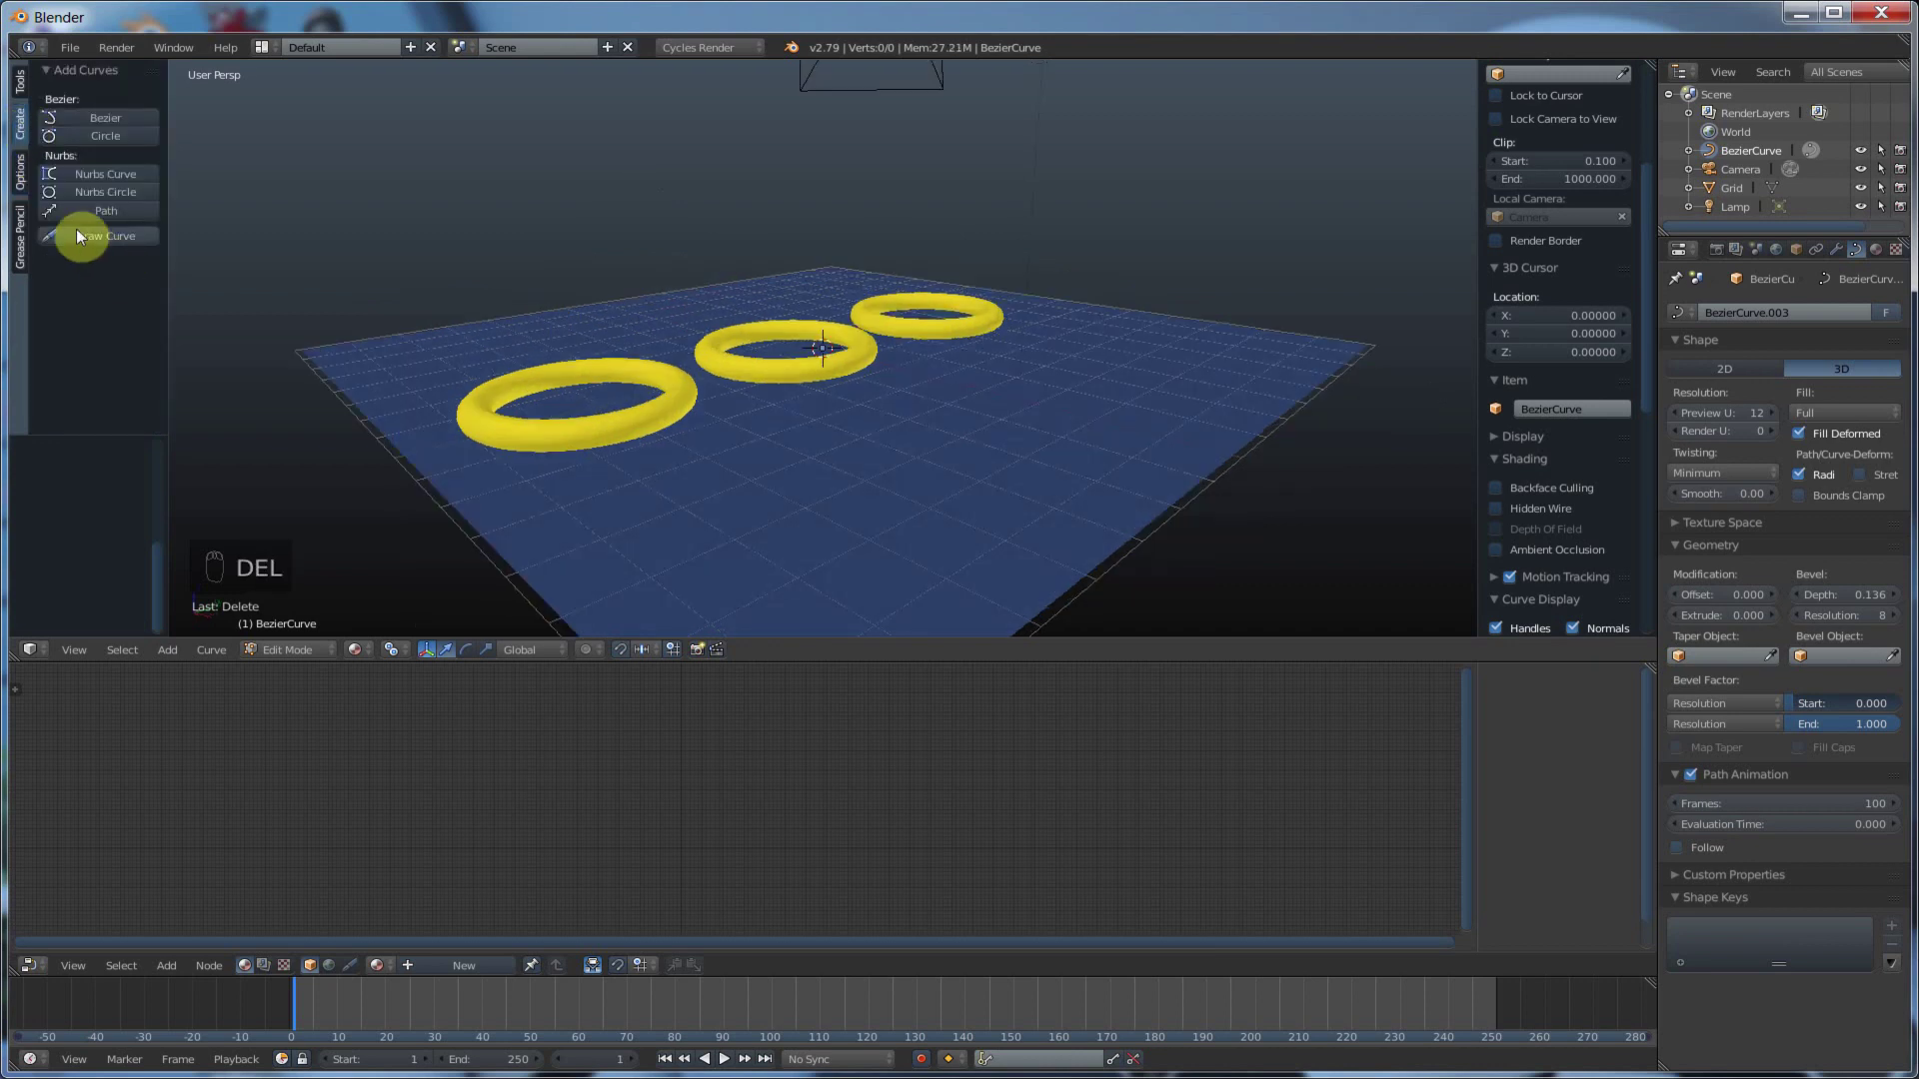
- Turn off the Only First projection option for curve strokes
scroll(60, 250, "up", 2)
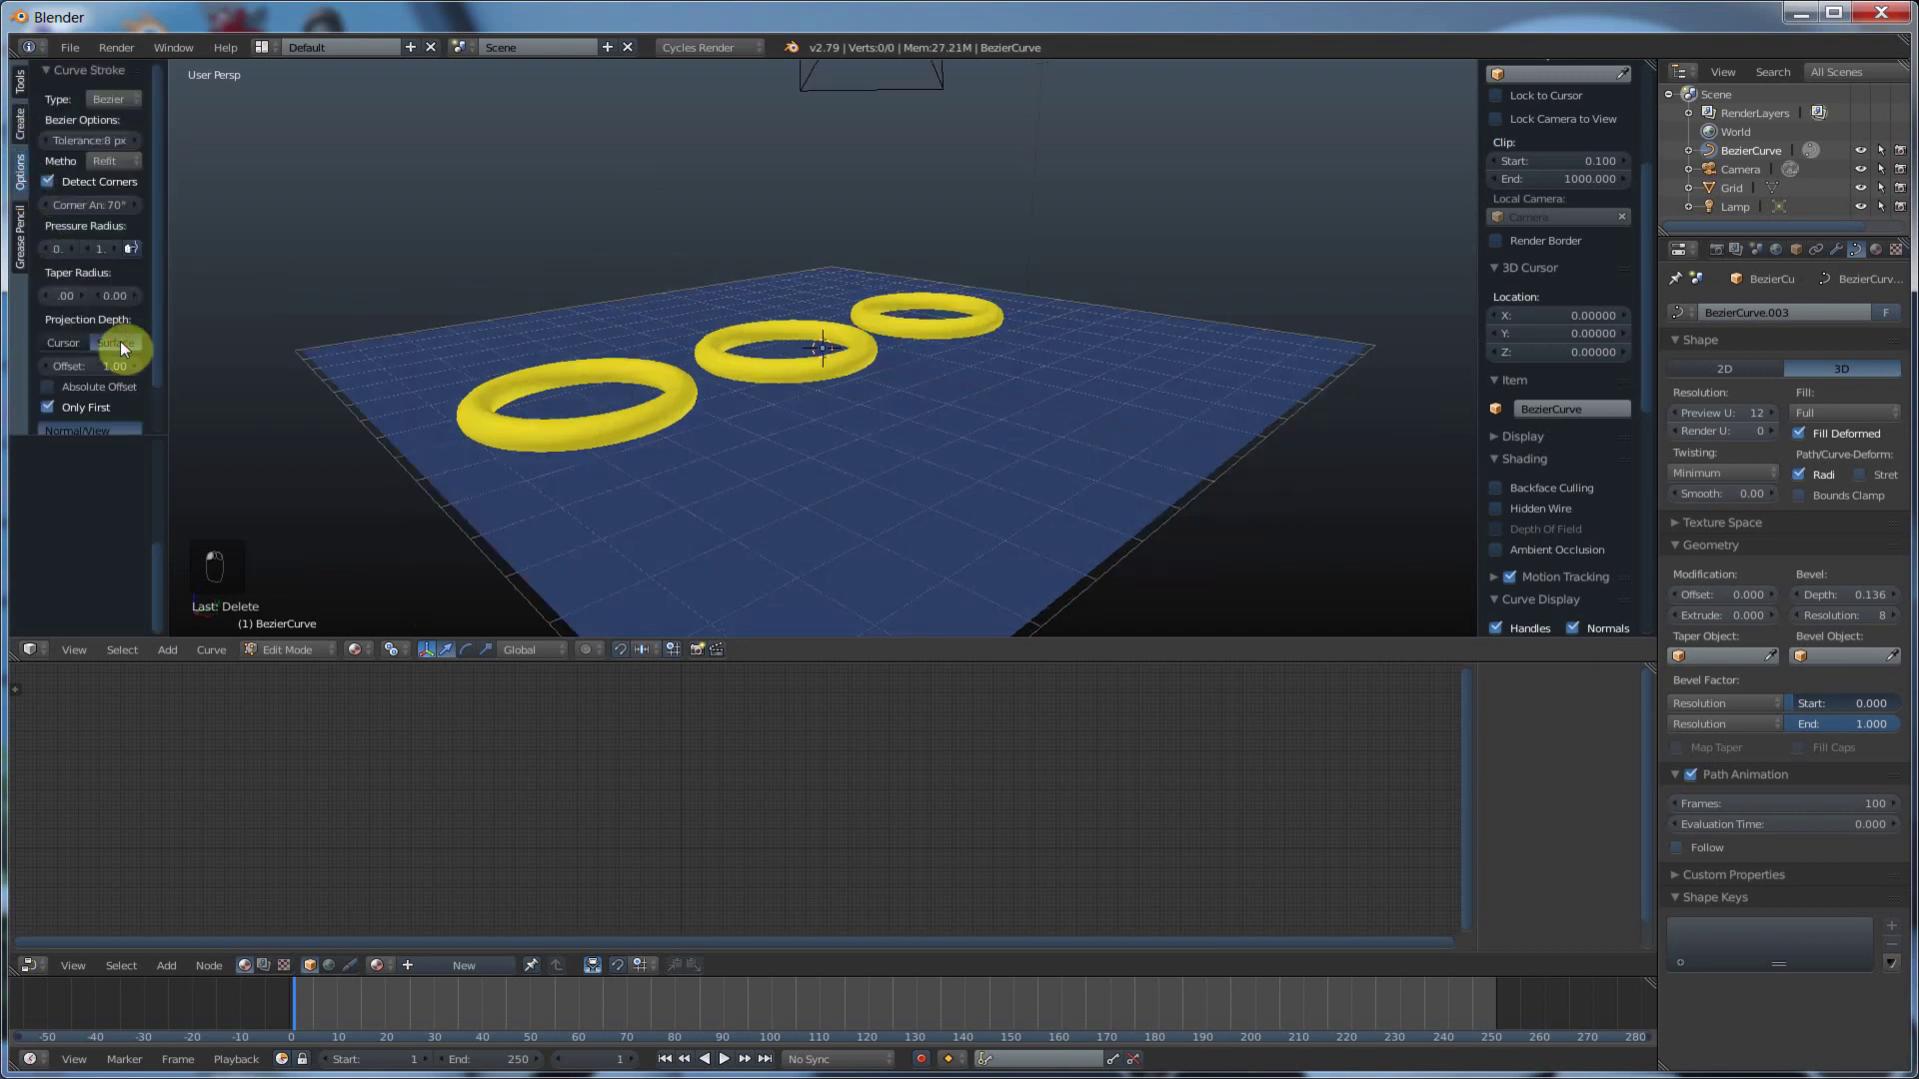
scroll(120, 339, "down", 2)
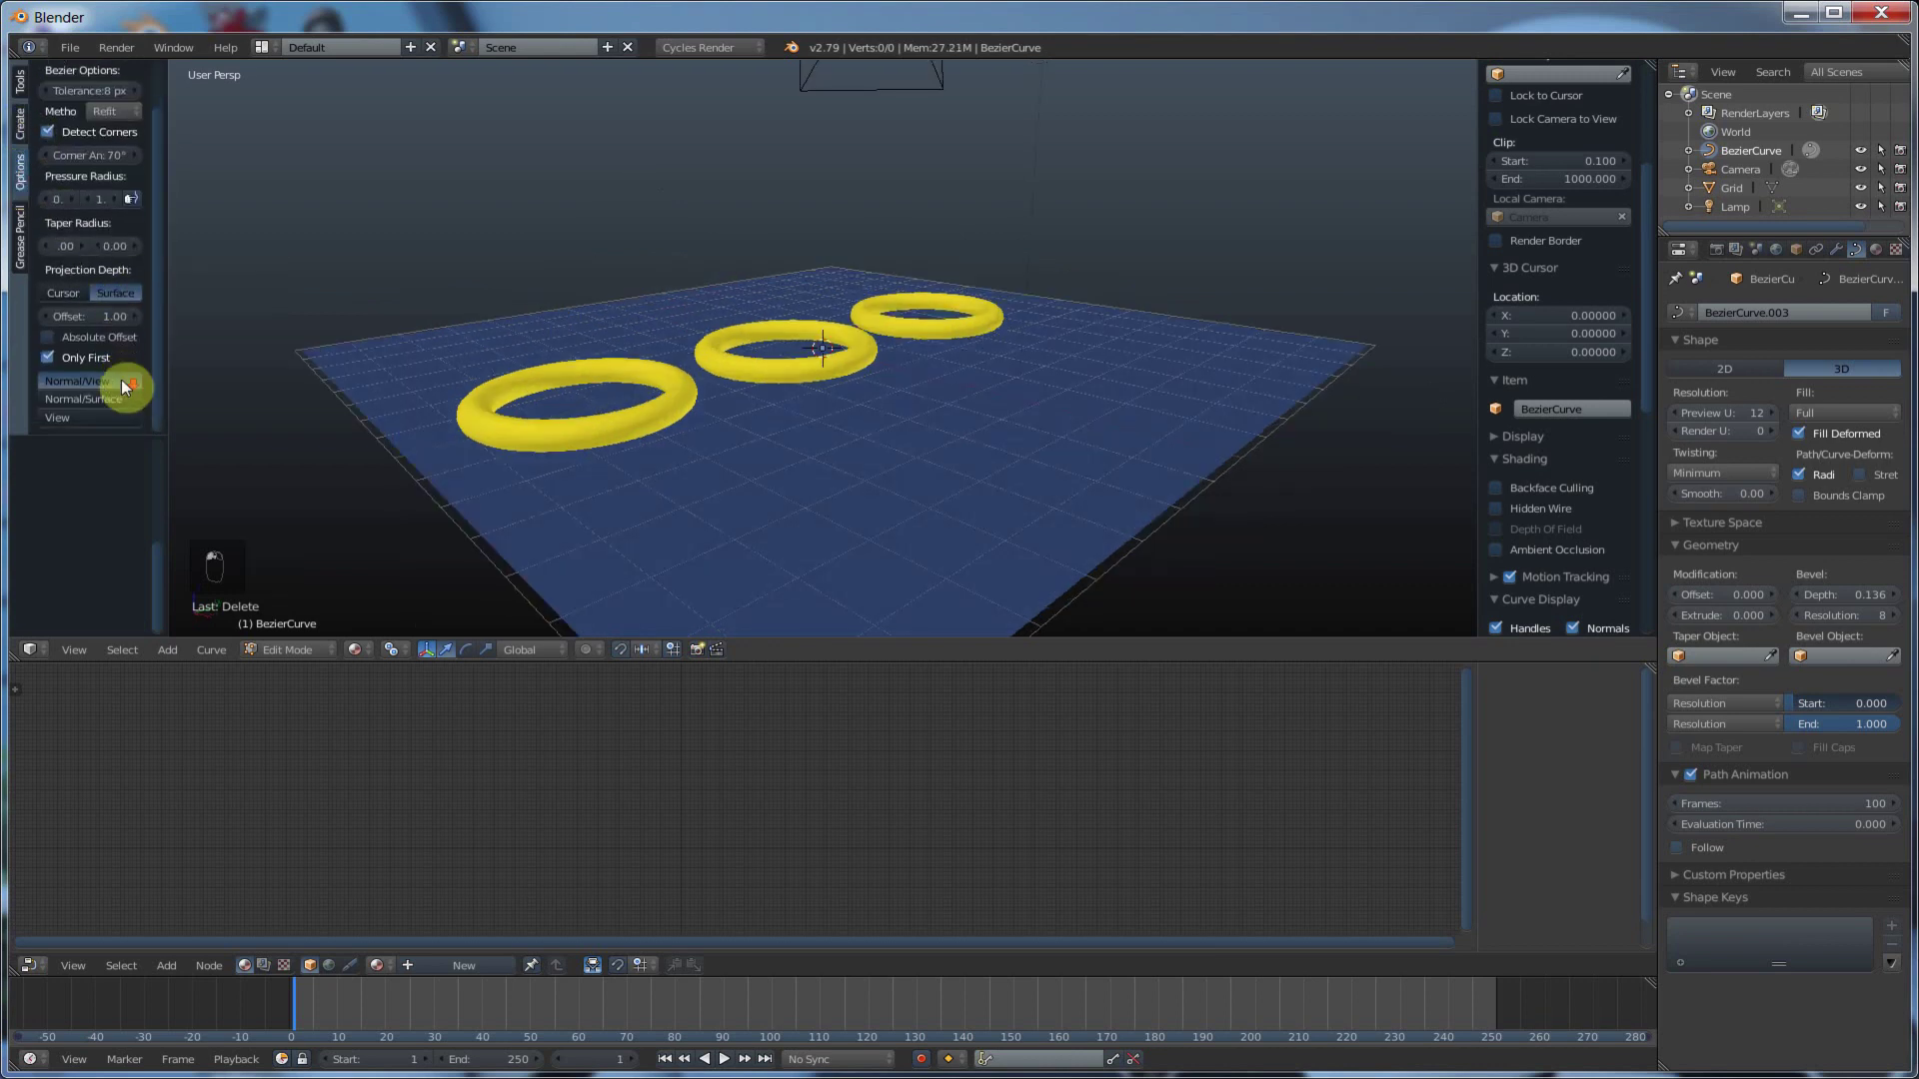
left_click(47, 357)
scroll(70, 363, "up", 2)
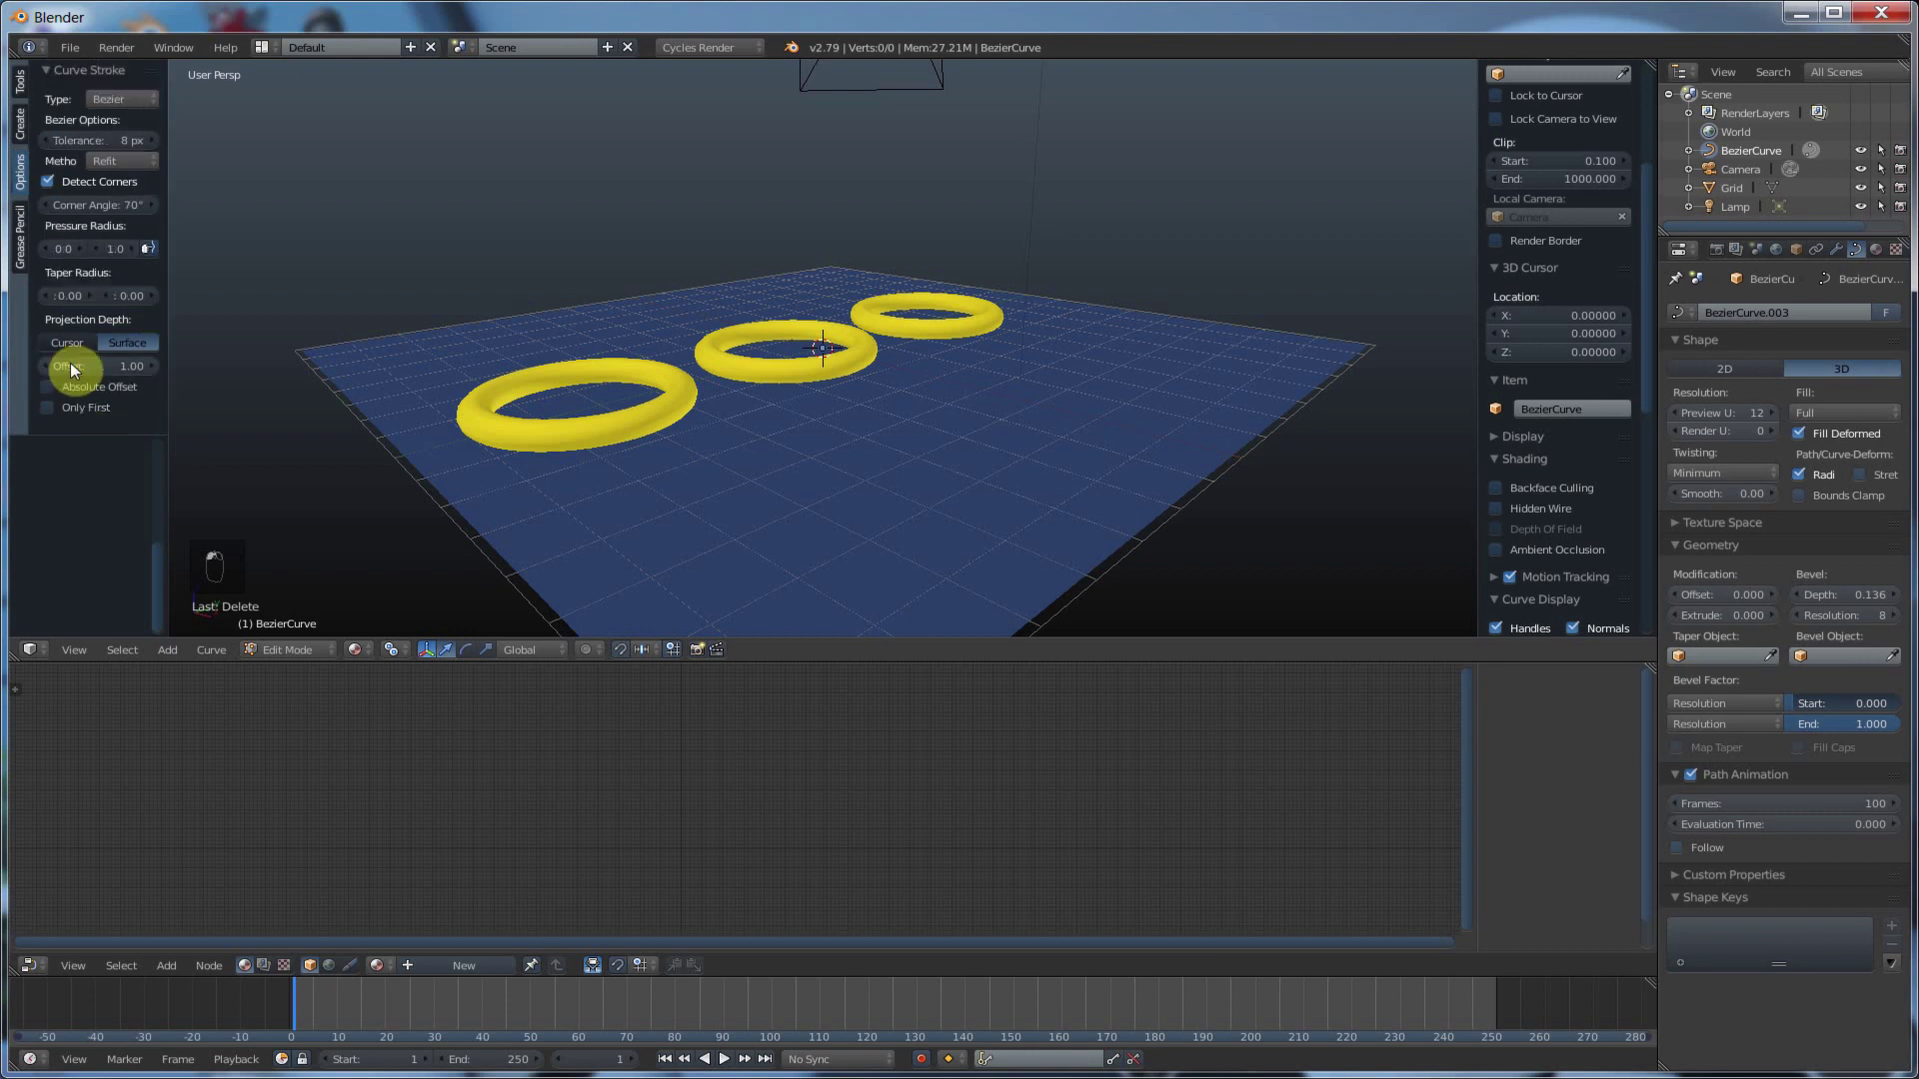
left_click(19, 122)
left_click(94, 236)
- Draw a freehand tube through all three rings and preview trimming it with the Bevel Factor slider
mouse_move(465, 469)
left_mouse_down()
mouse_move(516, 412)
mouse_move(969, 297)
mouse_move(1055, 308)
mouse_move(1113, 344)
mouse_move(1109, 385)
left_mouse_up()
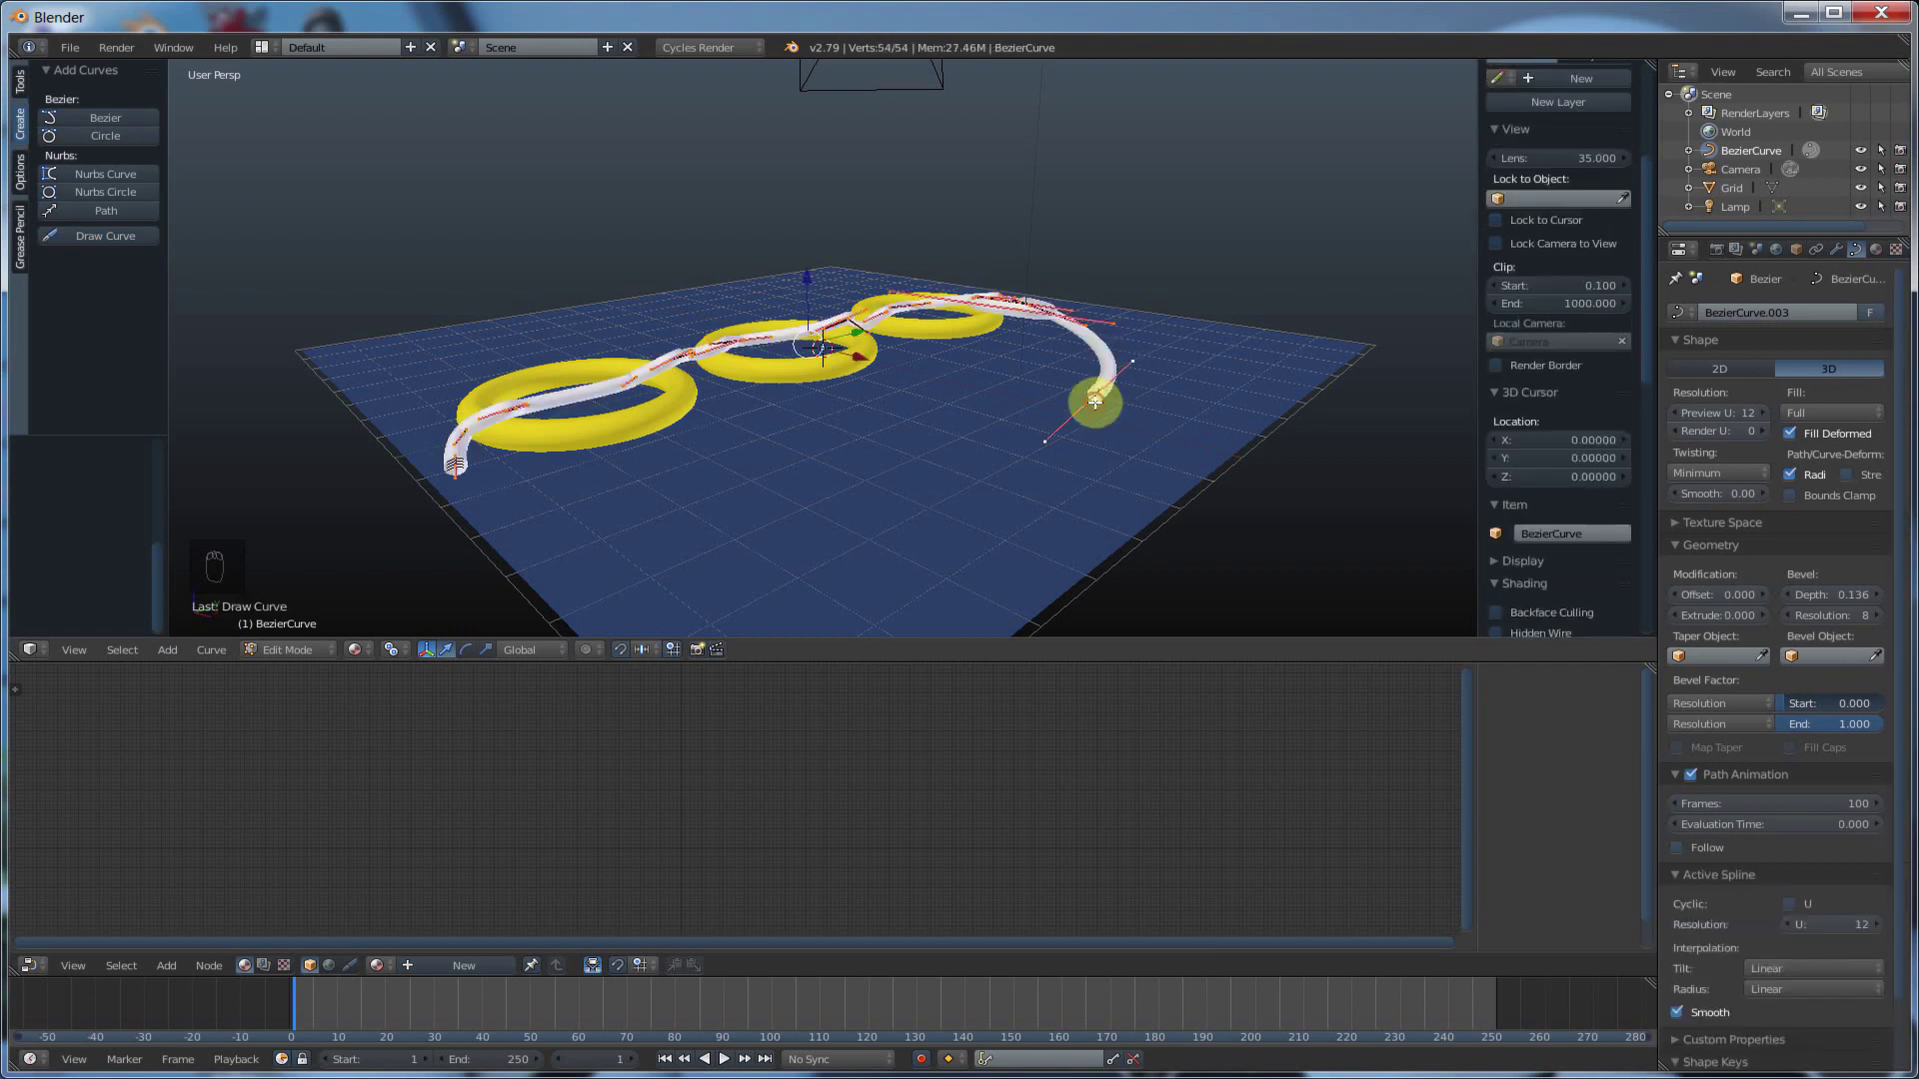
mouse_move(986, 446)
middle_mouse_down()
mouse_move(909, 484)
mouse_move(848, 470)
mouse_move(943, 454)
mouse_move(977, 424)
middle_mouse_up()
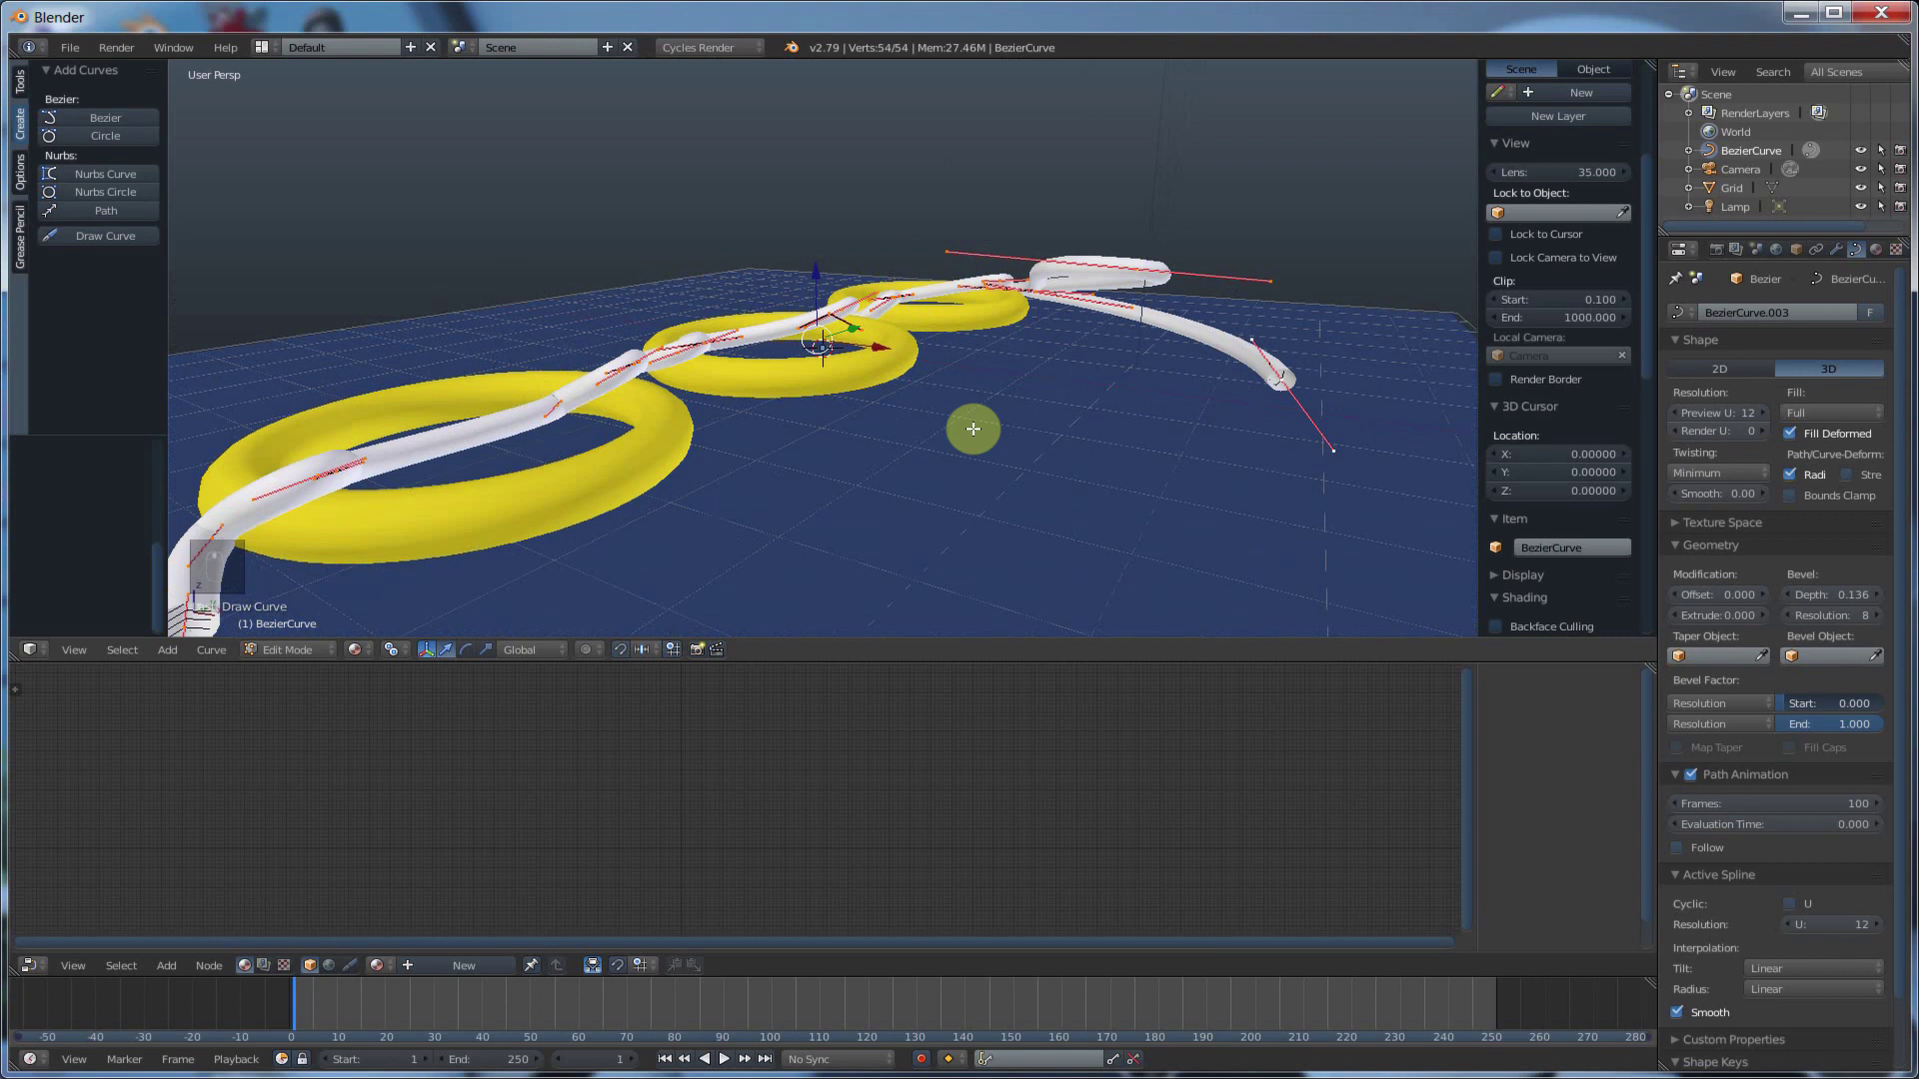
middle_click_drag(340, 480, 534, 460)
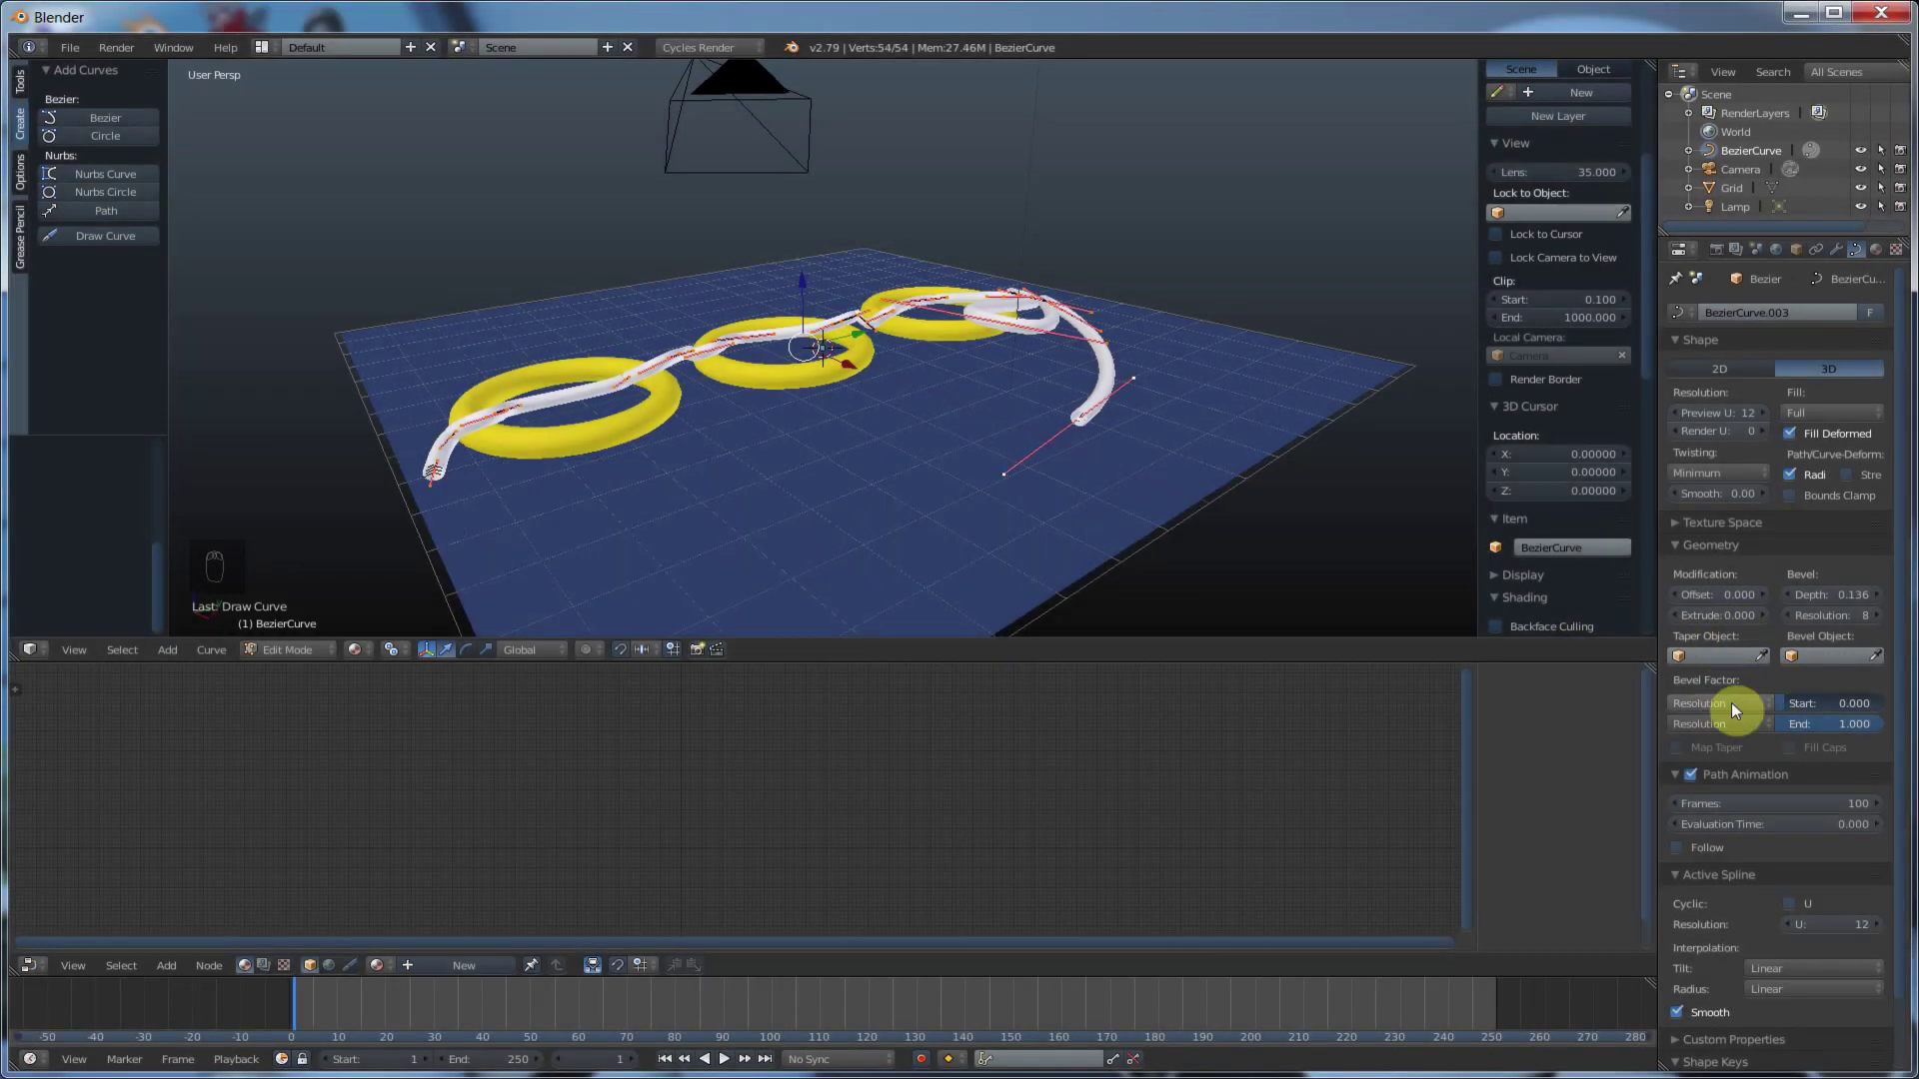
left_click_drag(1837, 710, 1789, 730)
- Keyframe Bevel Factor End at 0.000 on frame 1
left_click(1857, 724)
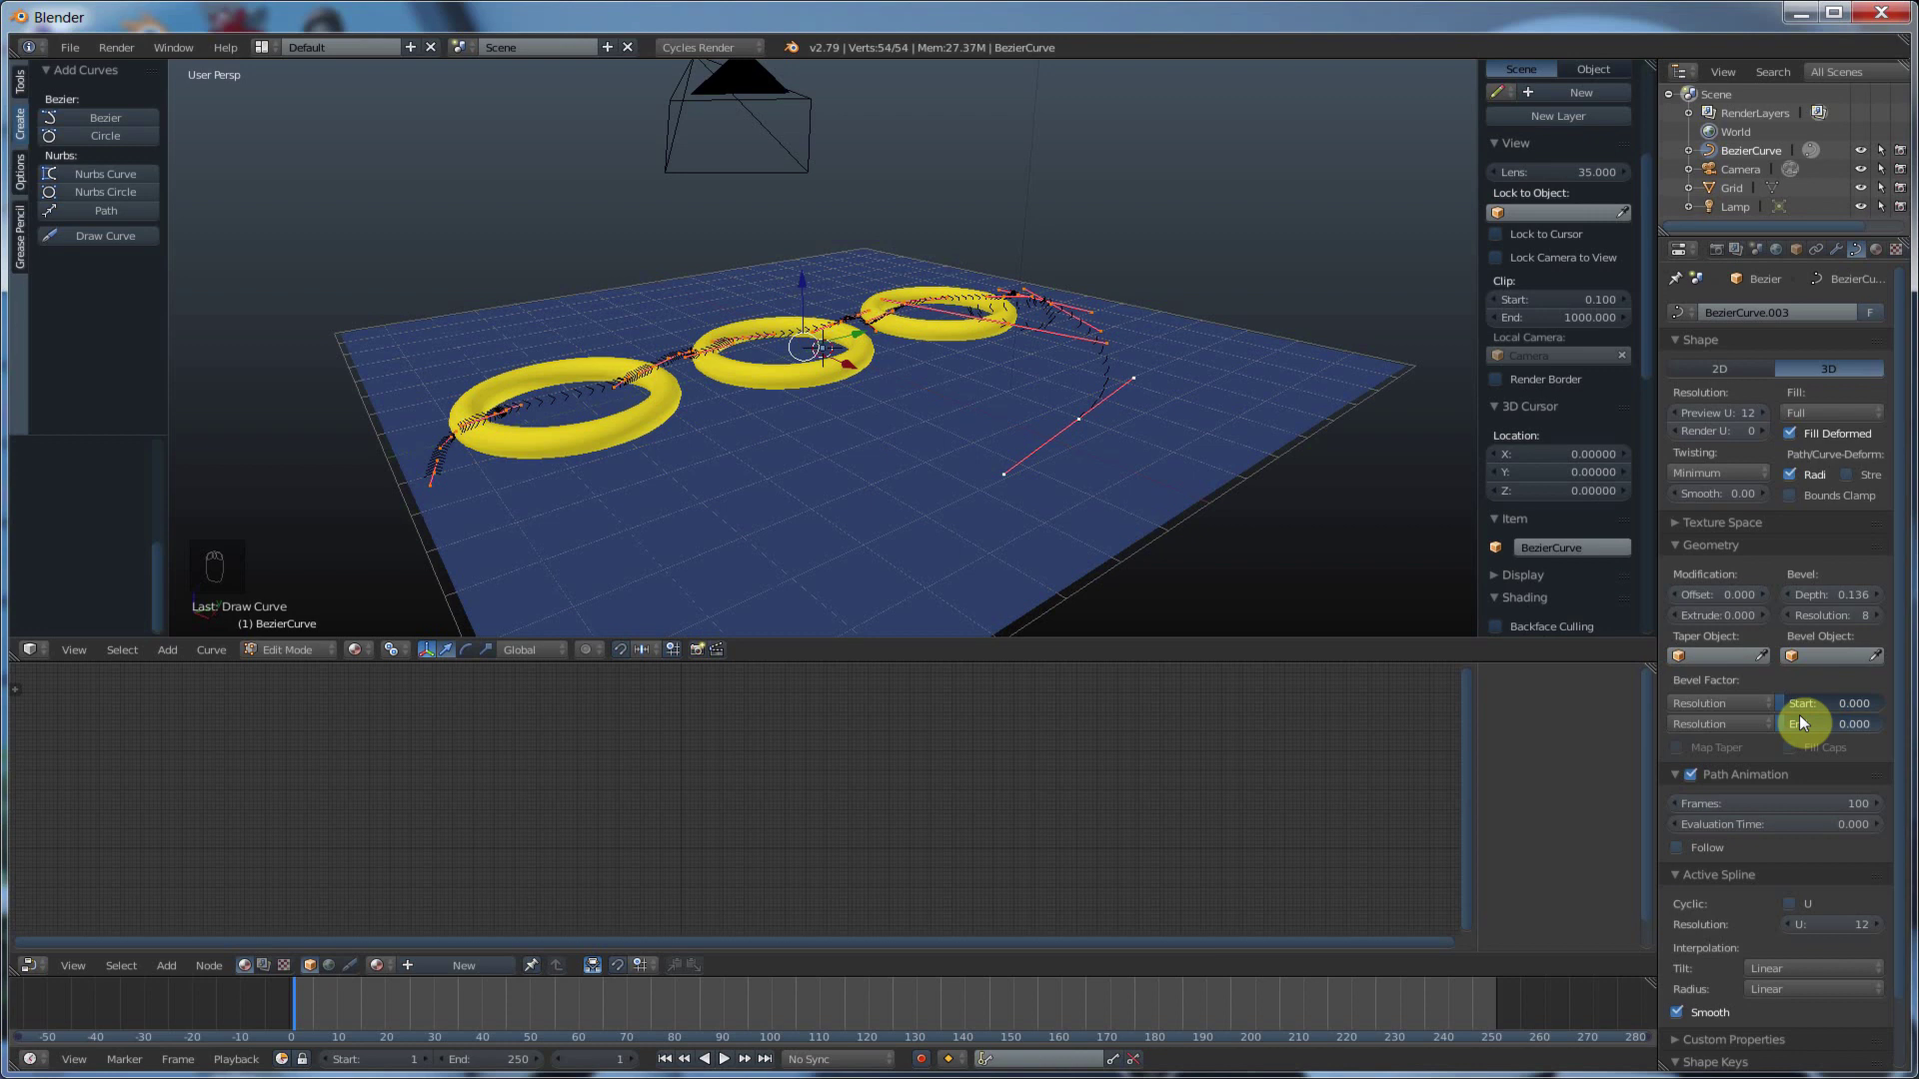
right_click(1806, 724)
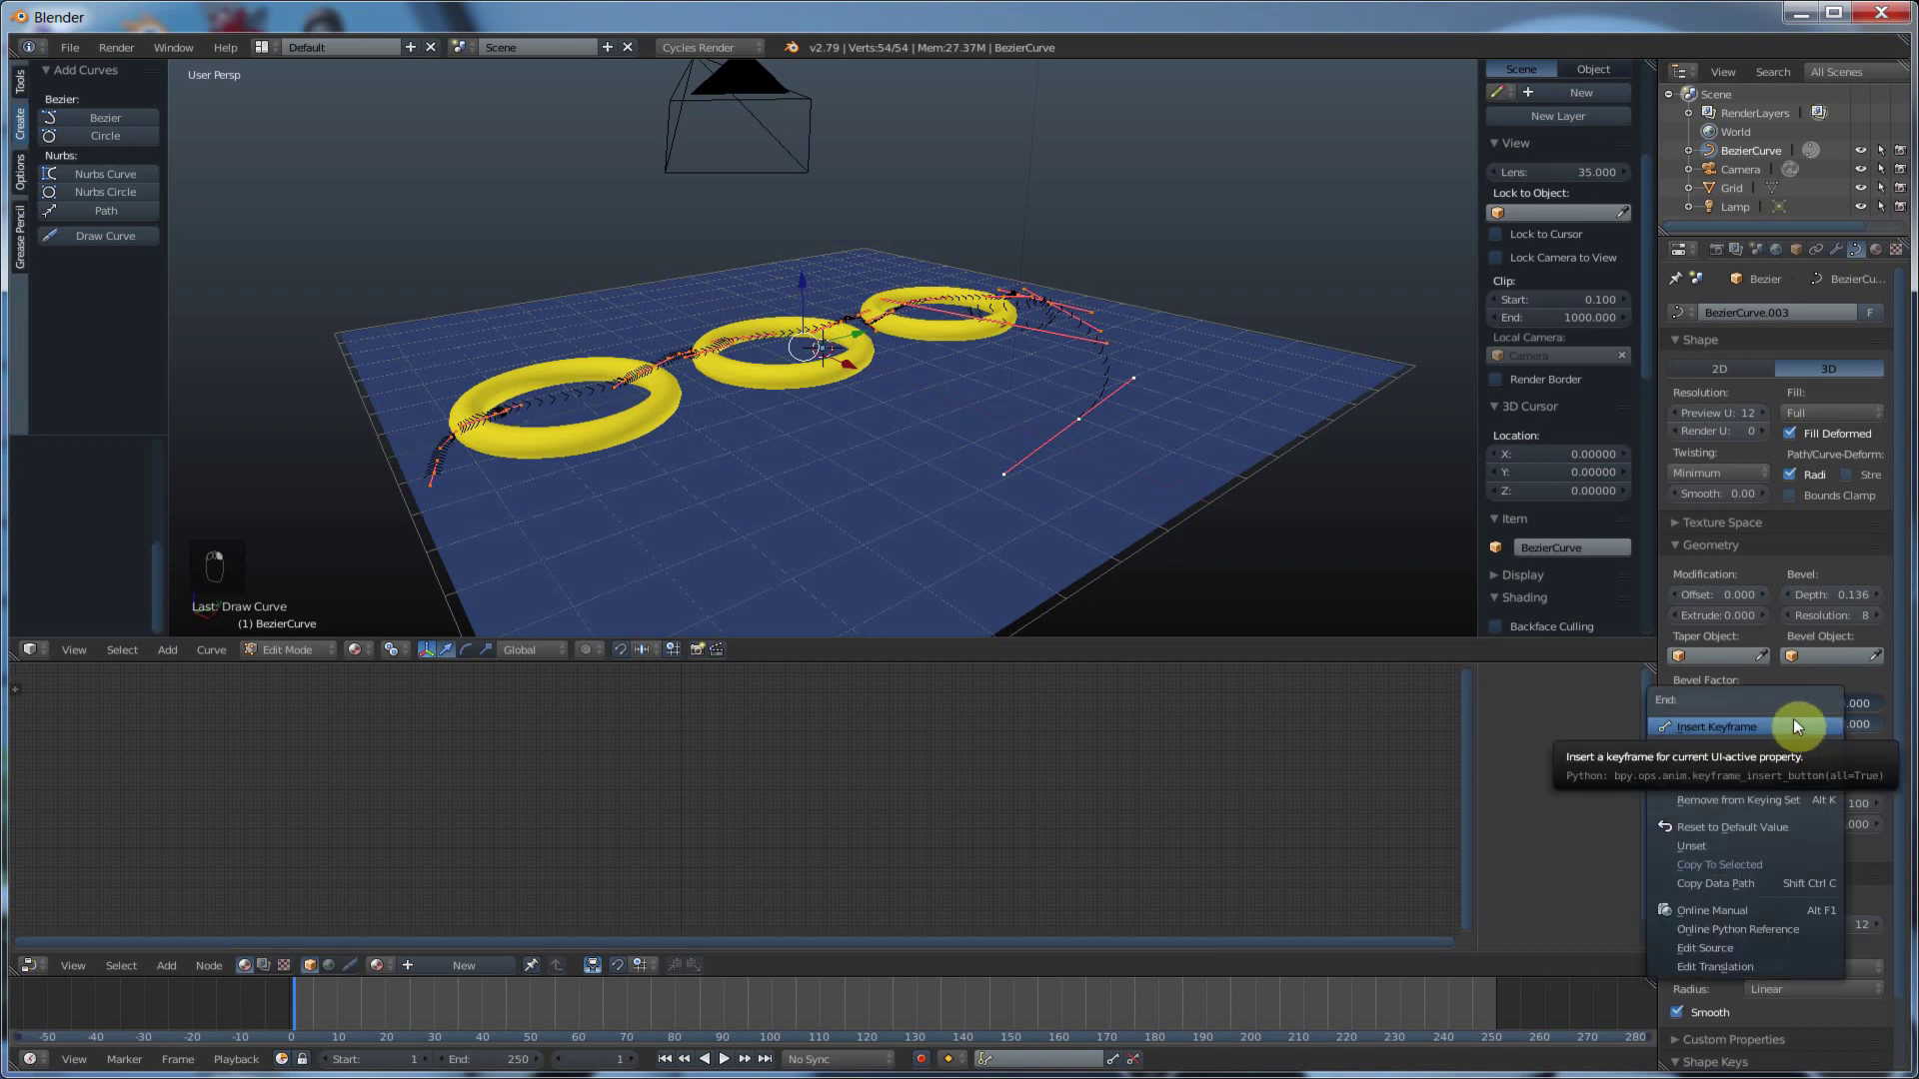
right_click(1809, 722)
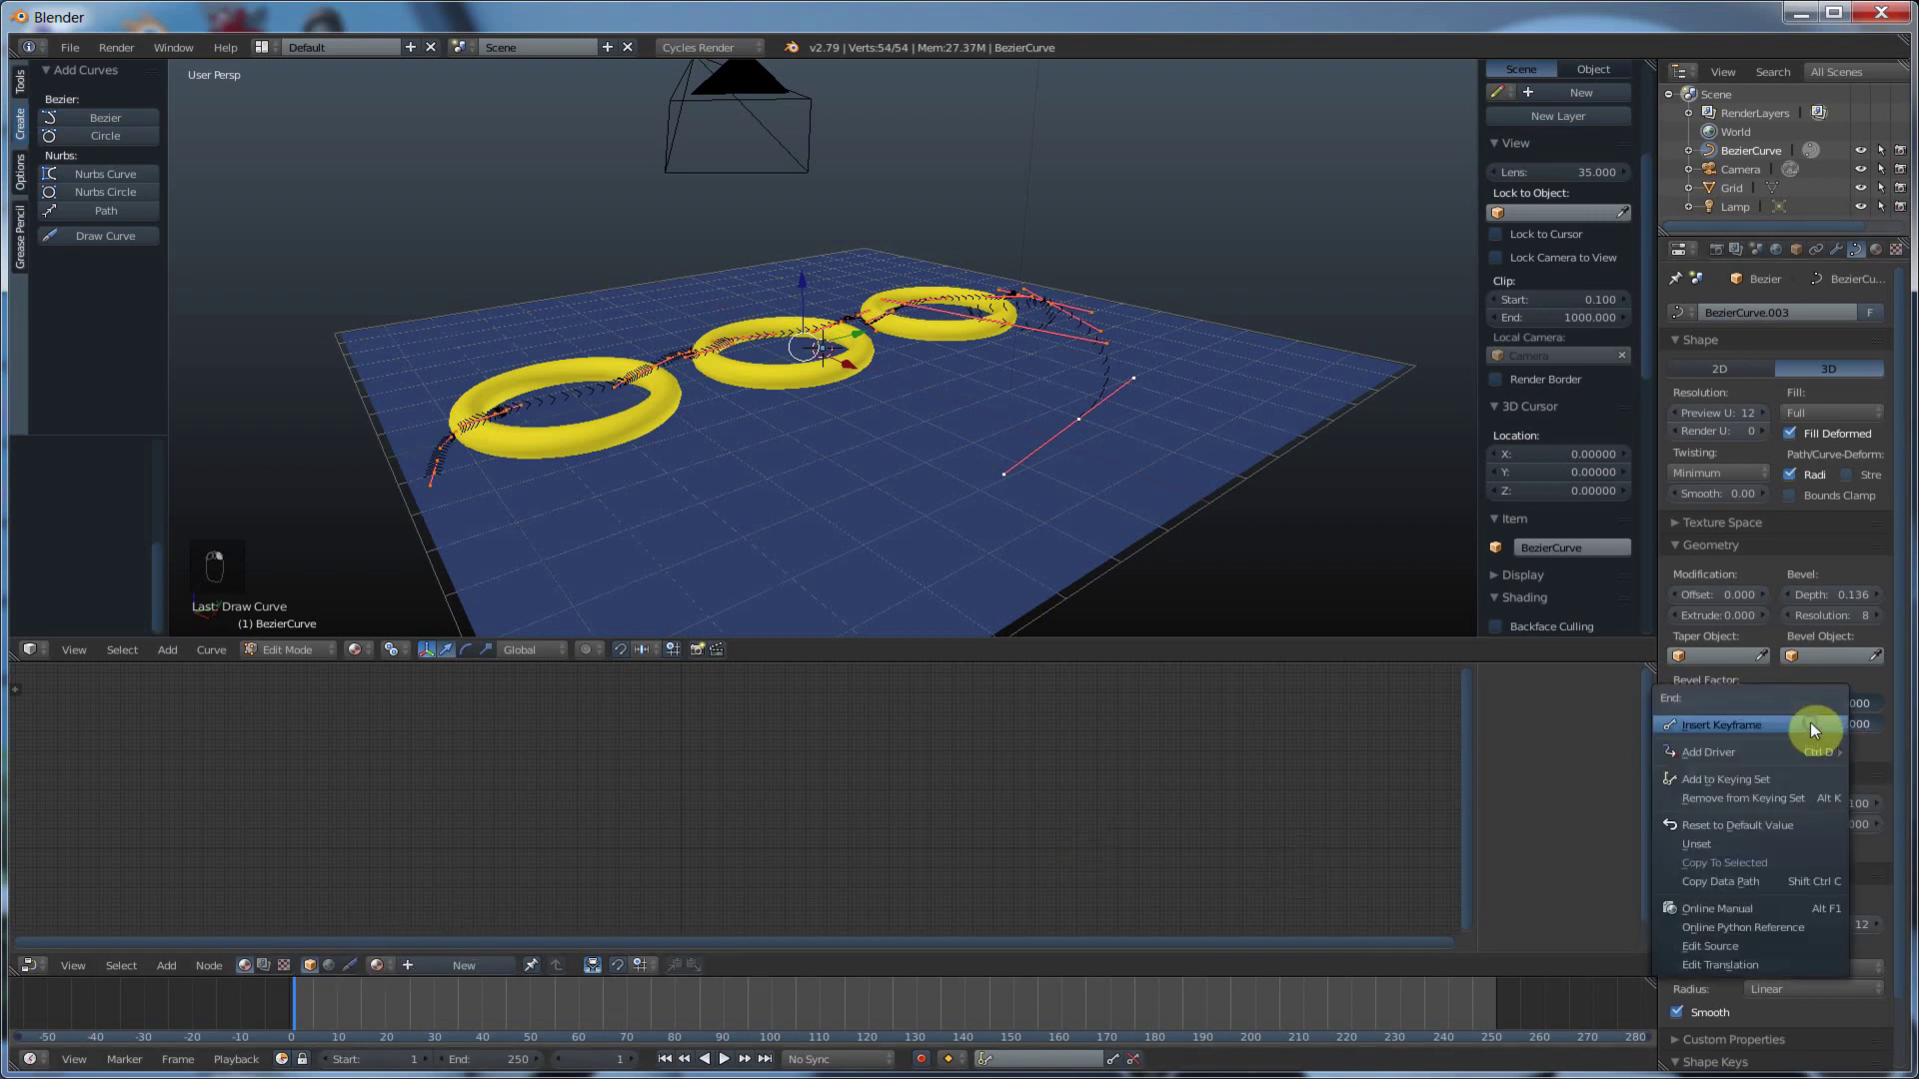
left_click(1810, 722)
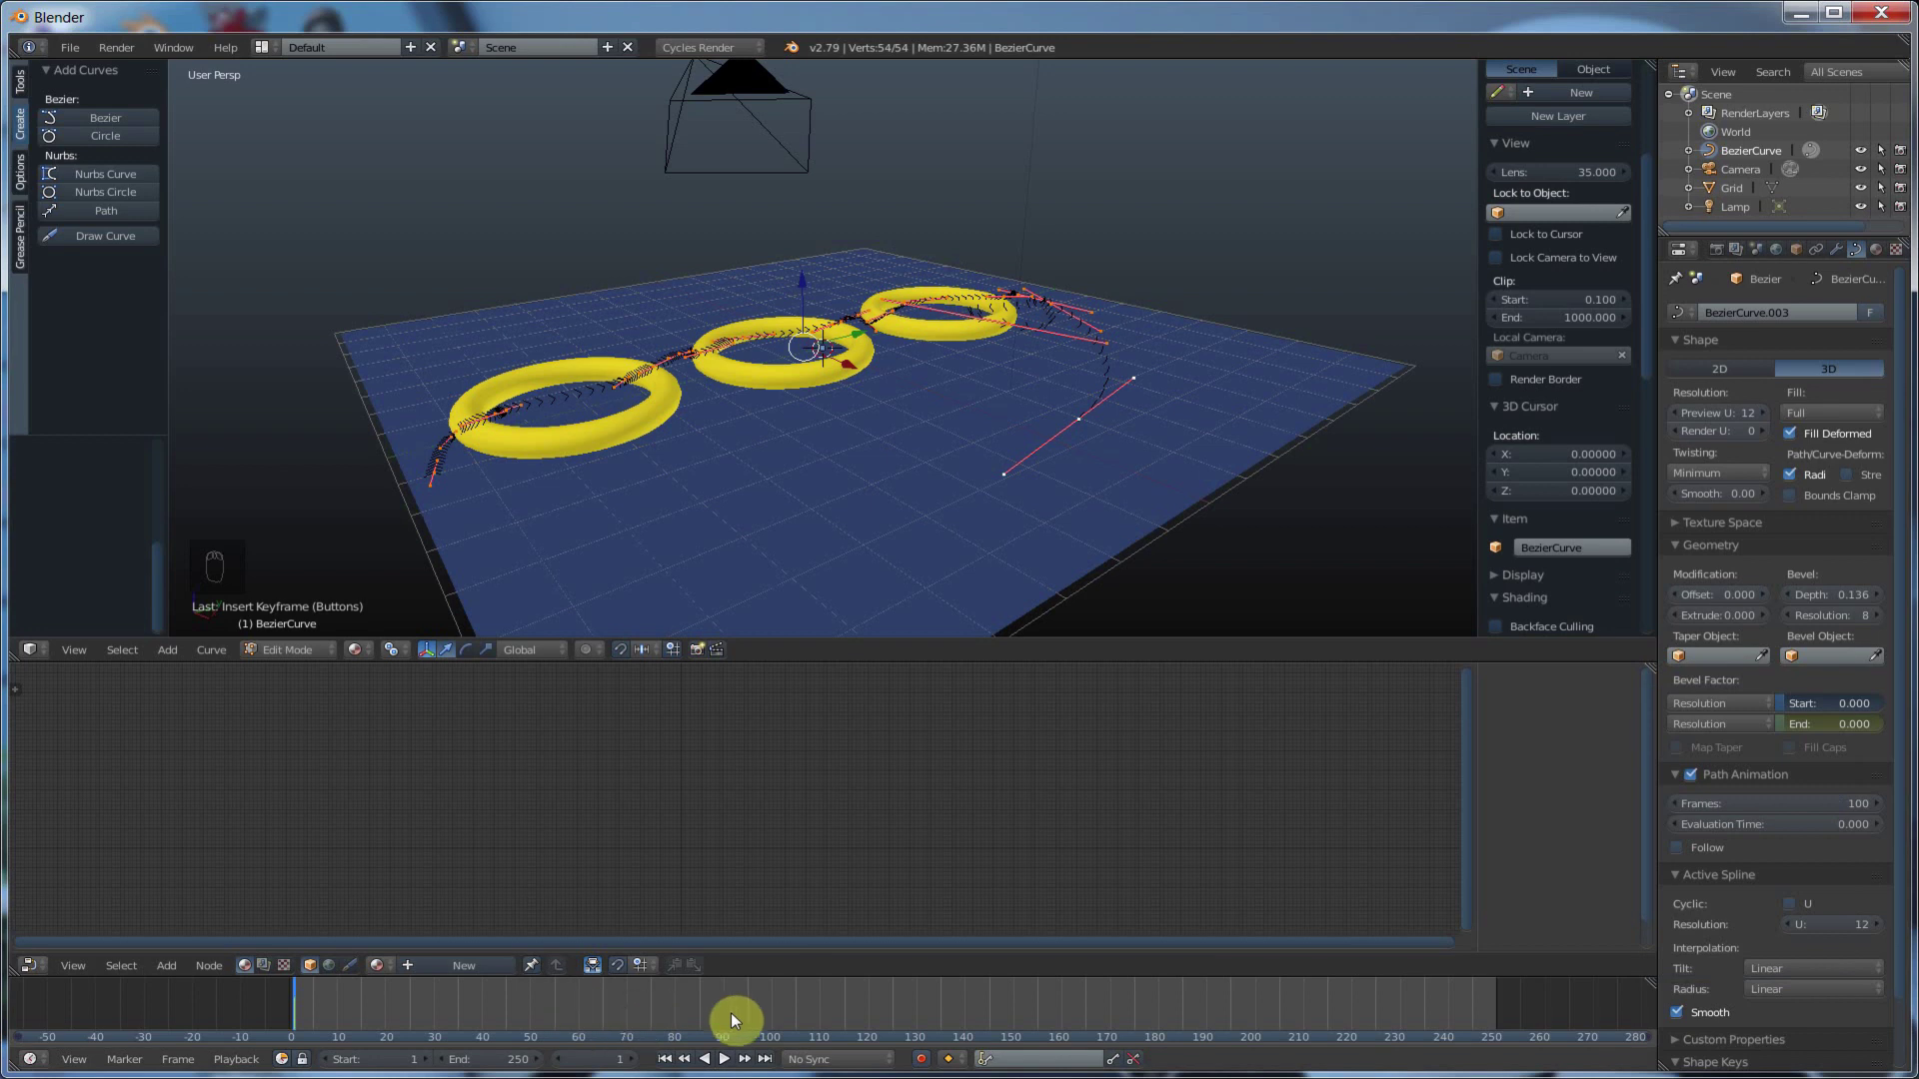
- At frame 120, set Bevel Factor End to 1.000 and keyframe it
left_click_drag(863, 1011, 867, 1017)
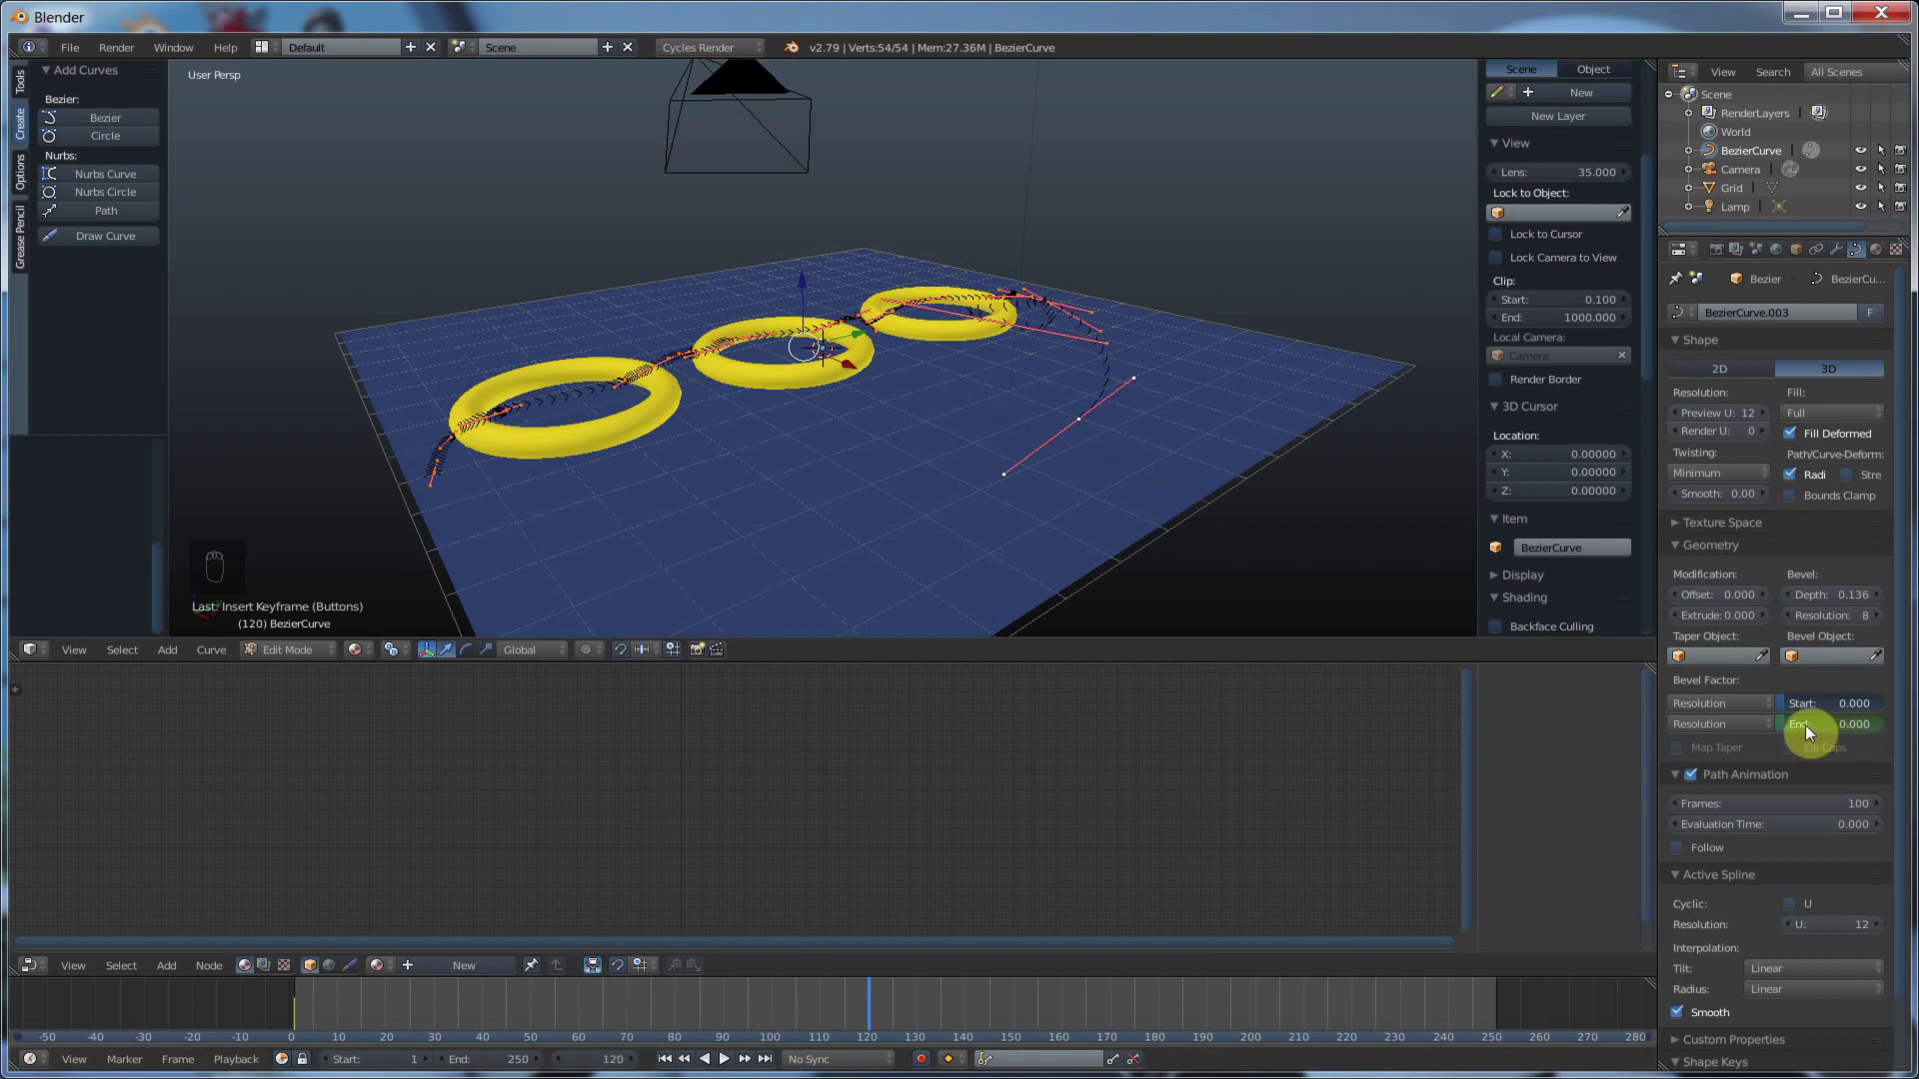
left_click_drag(1810, 733, 1867, 724)
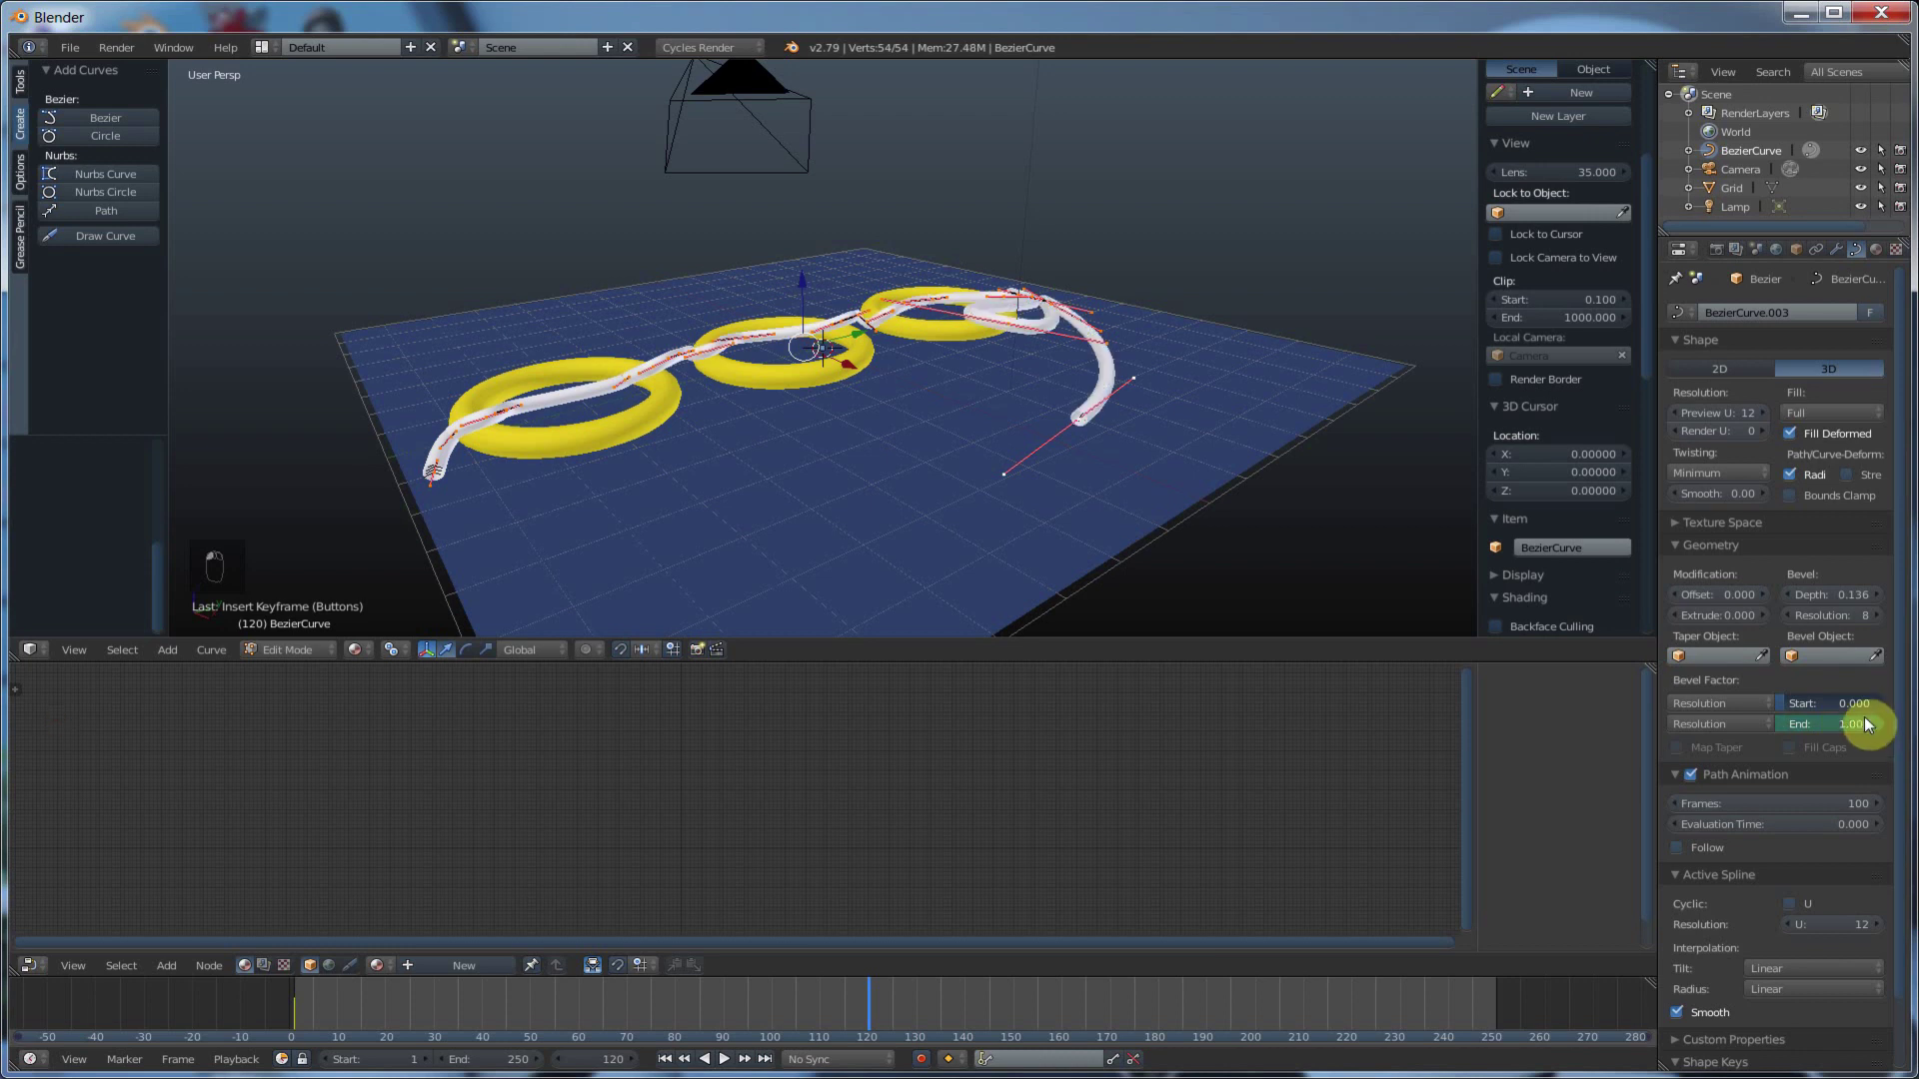
right_click(1867, 725)
key("Escape")
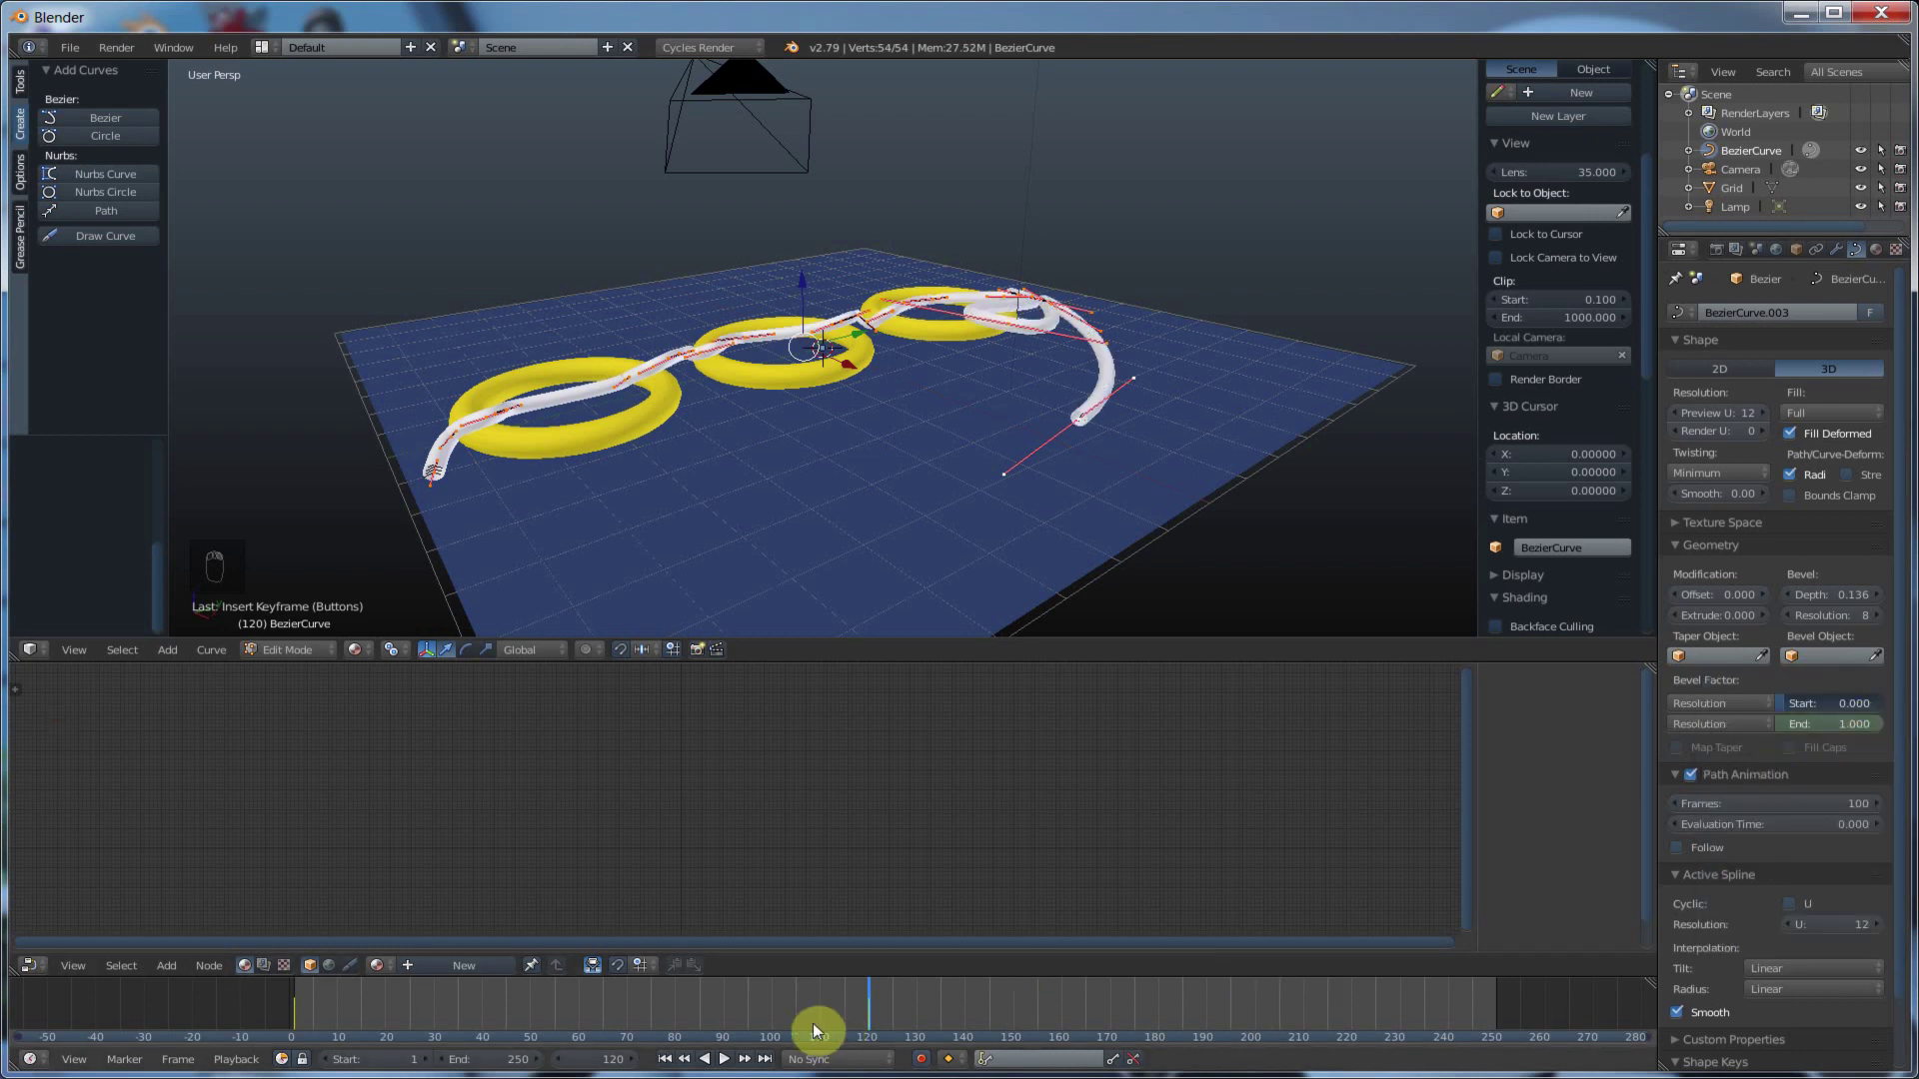
- Return to frame 1 and play the growth animation
left_click(665, 1058)
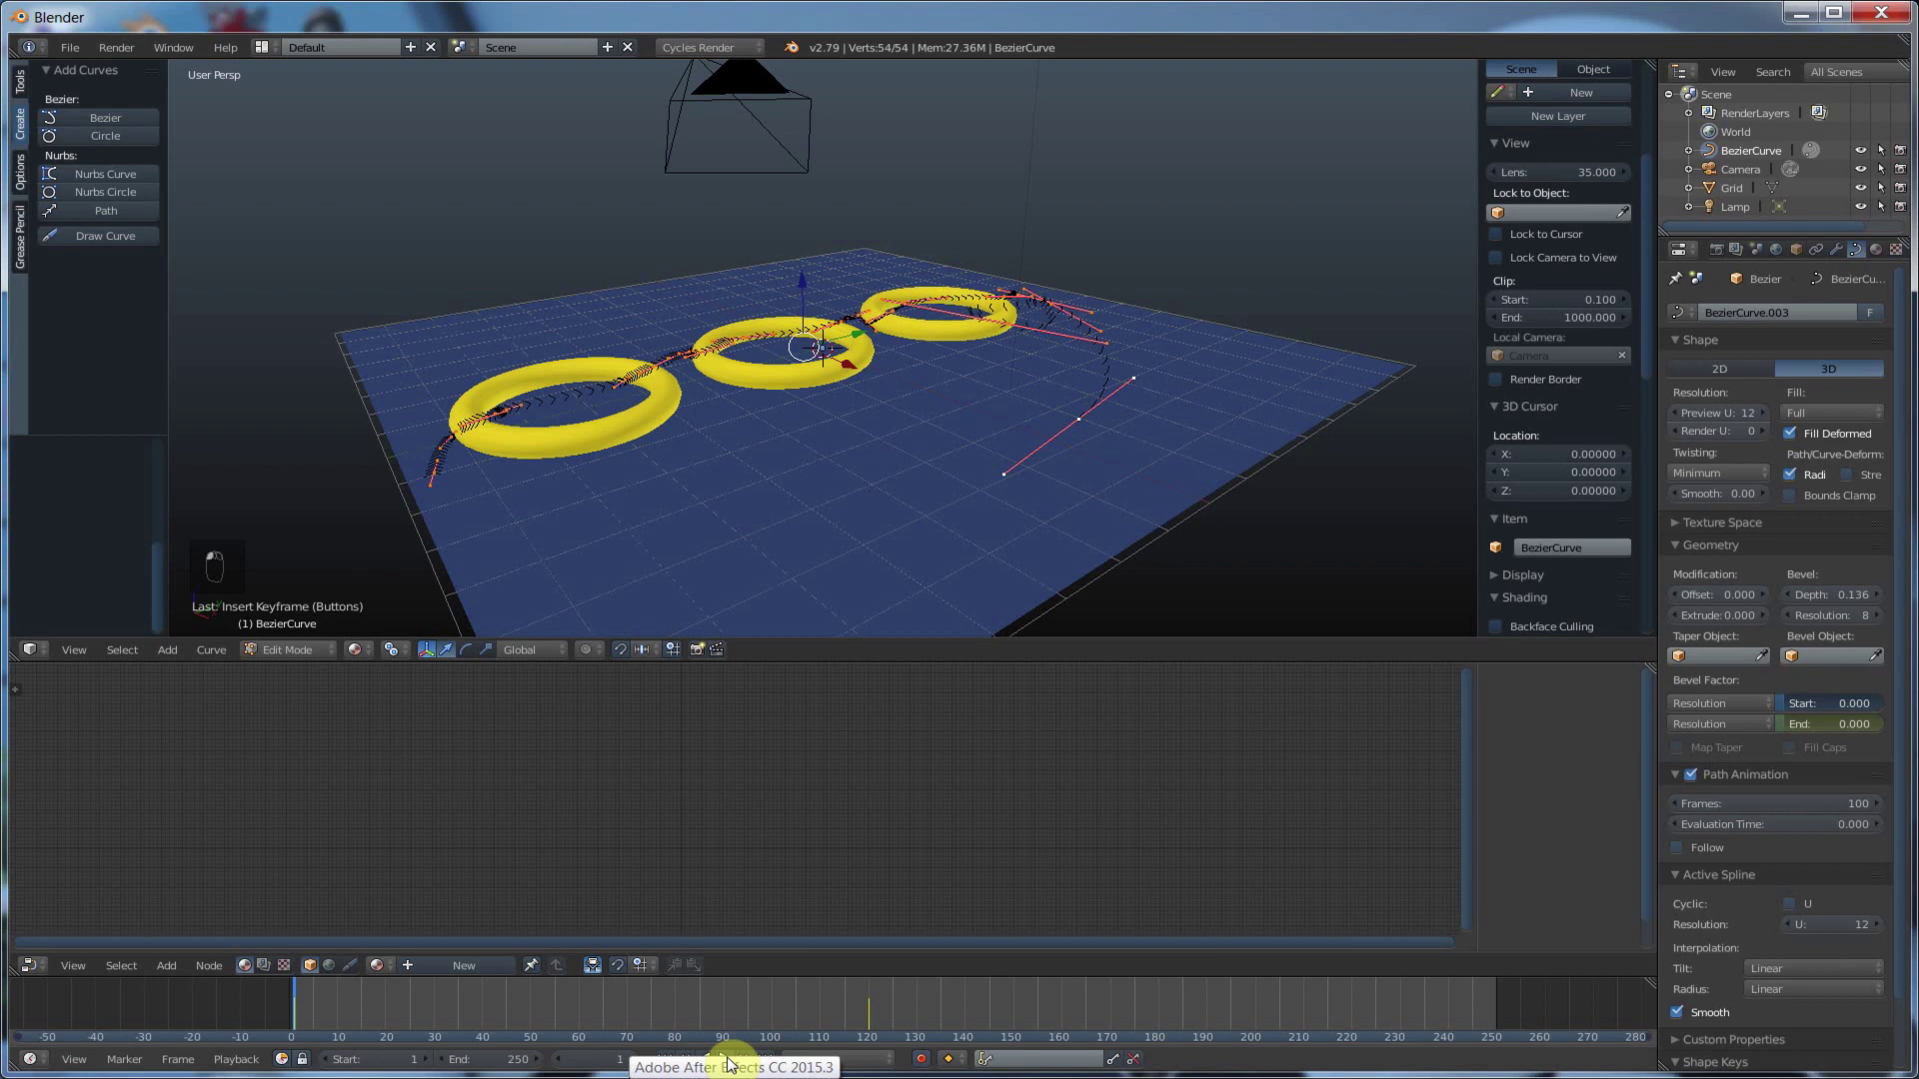
left_click(727, 1060)
middle_click_drag(802, 537, 782, 540)
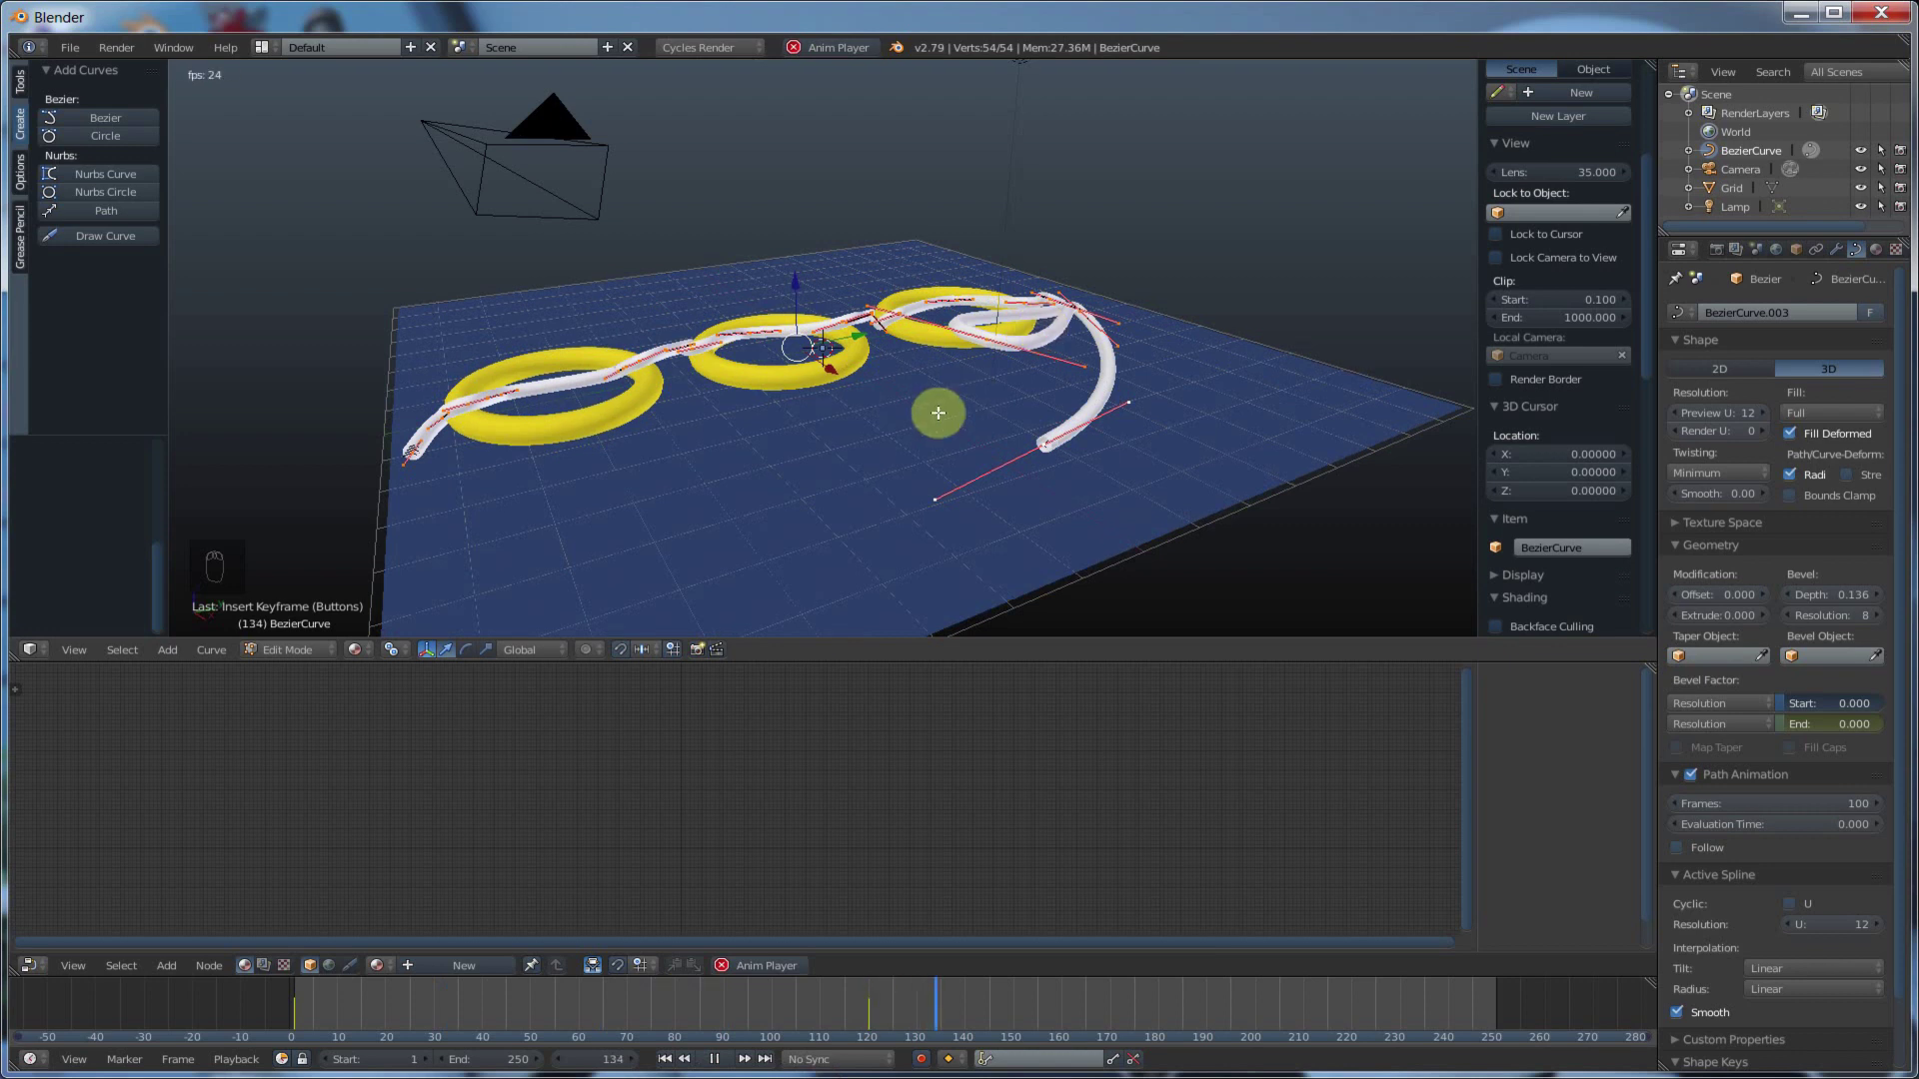
- Stop playback, rewind to frame 0, replay and pause at frame 148 with the tube fully grown
middle_click_drag(937, 413, 964, 425)
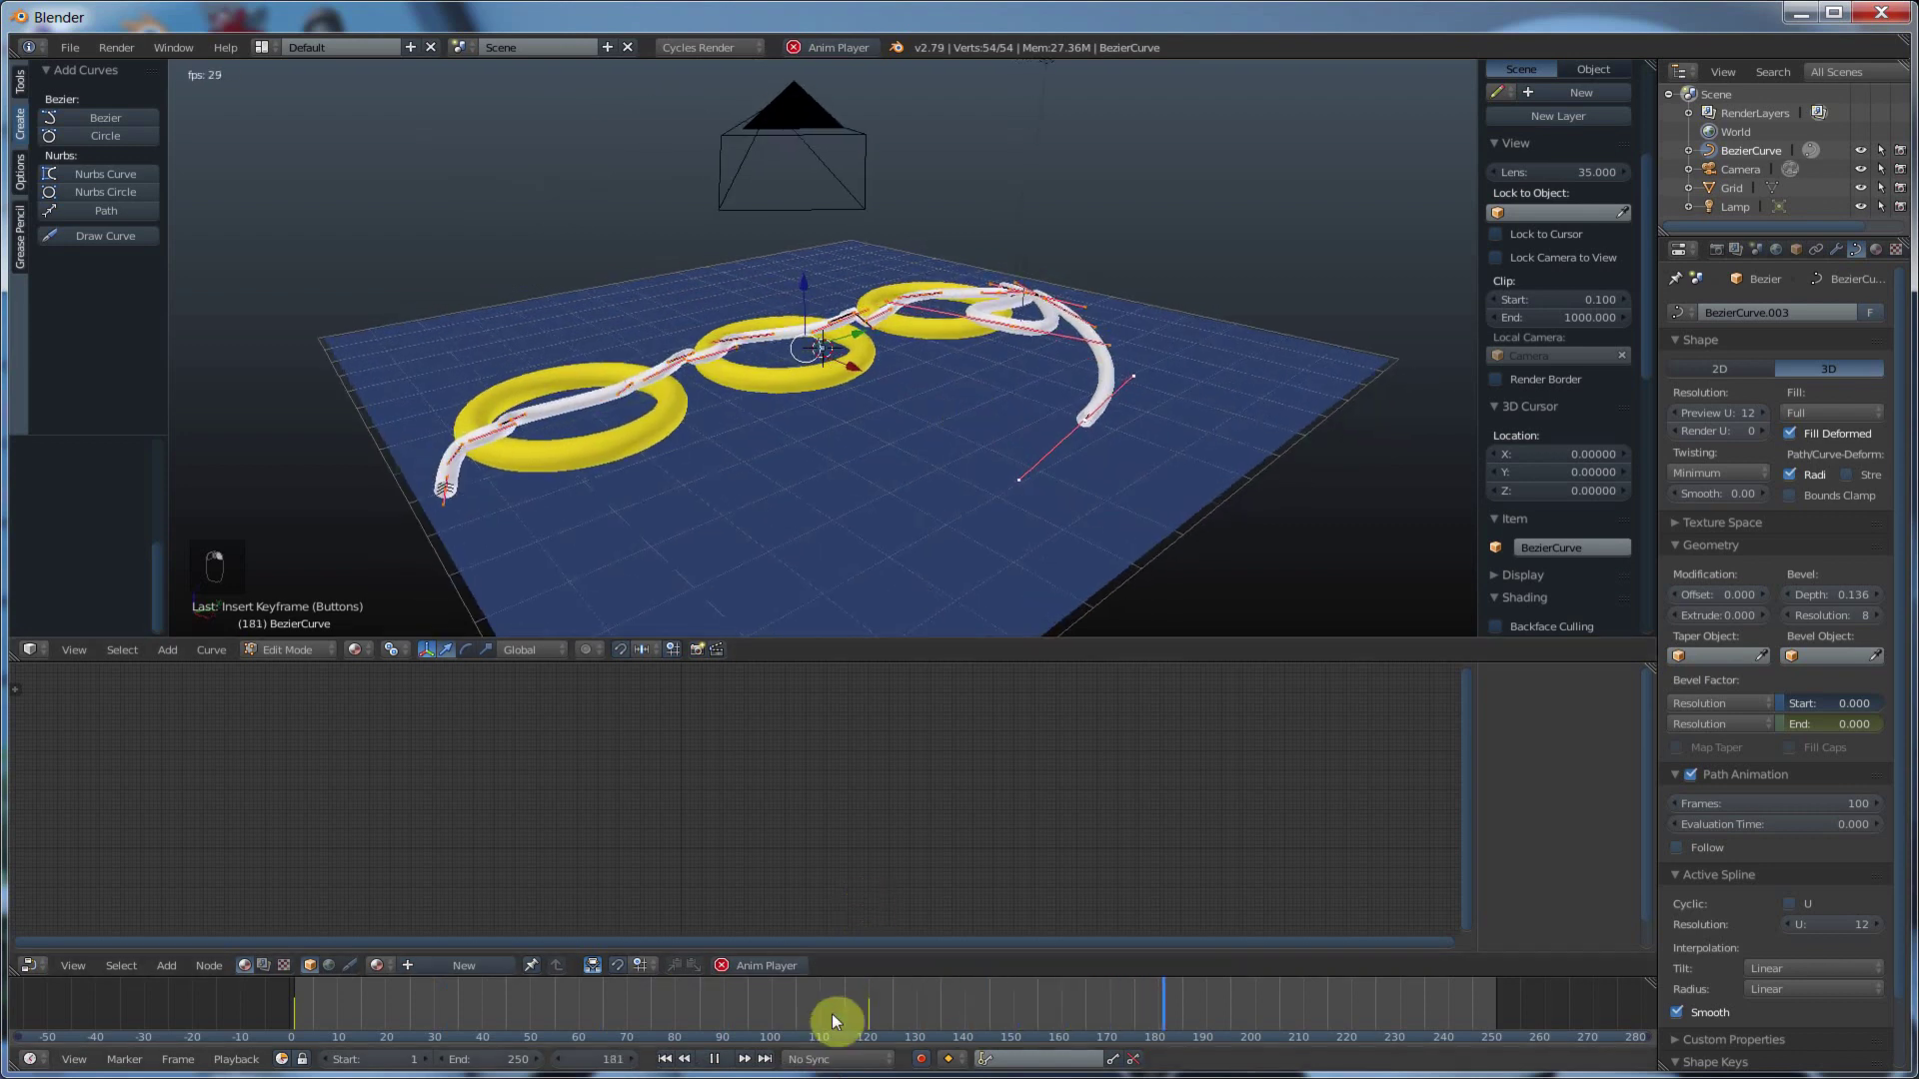
key("alt+a")
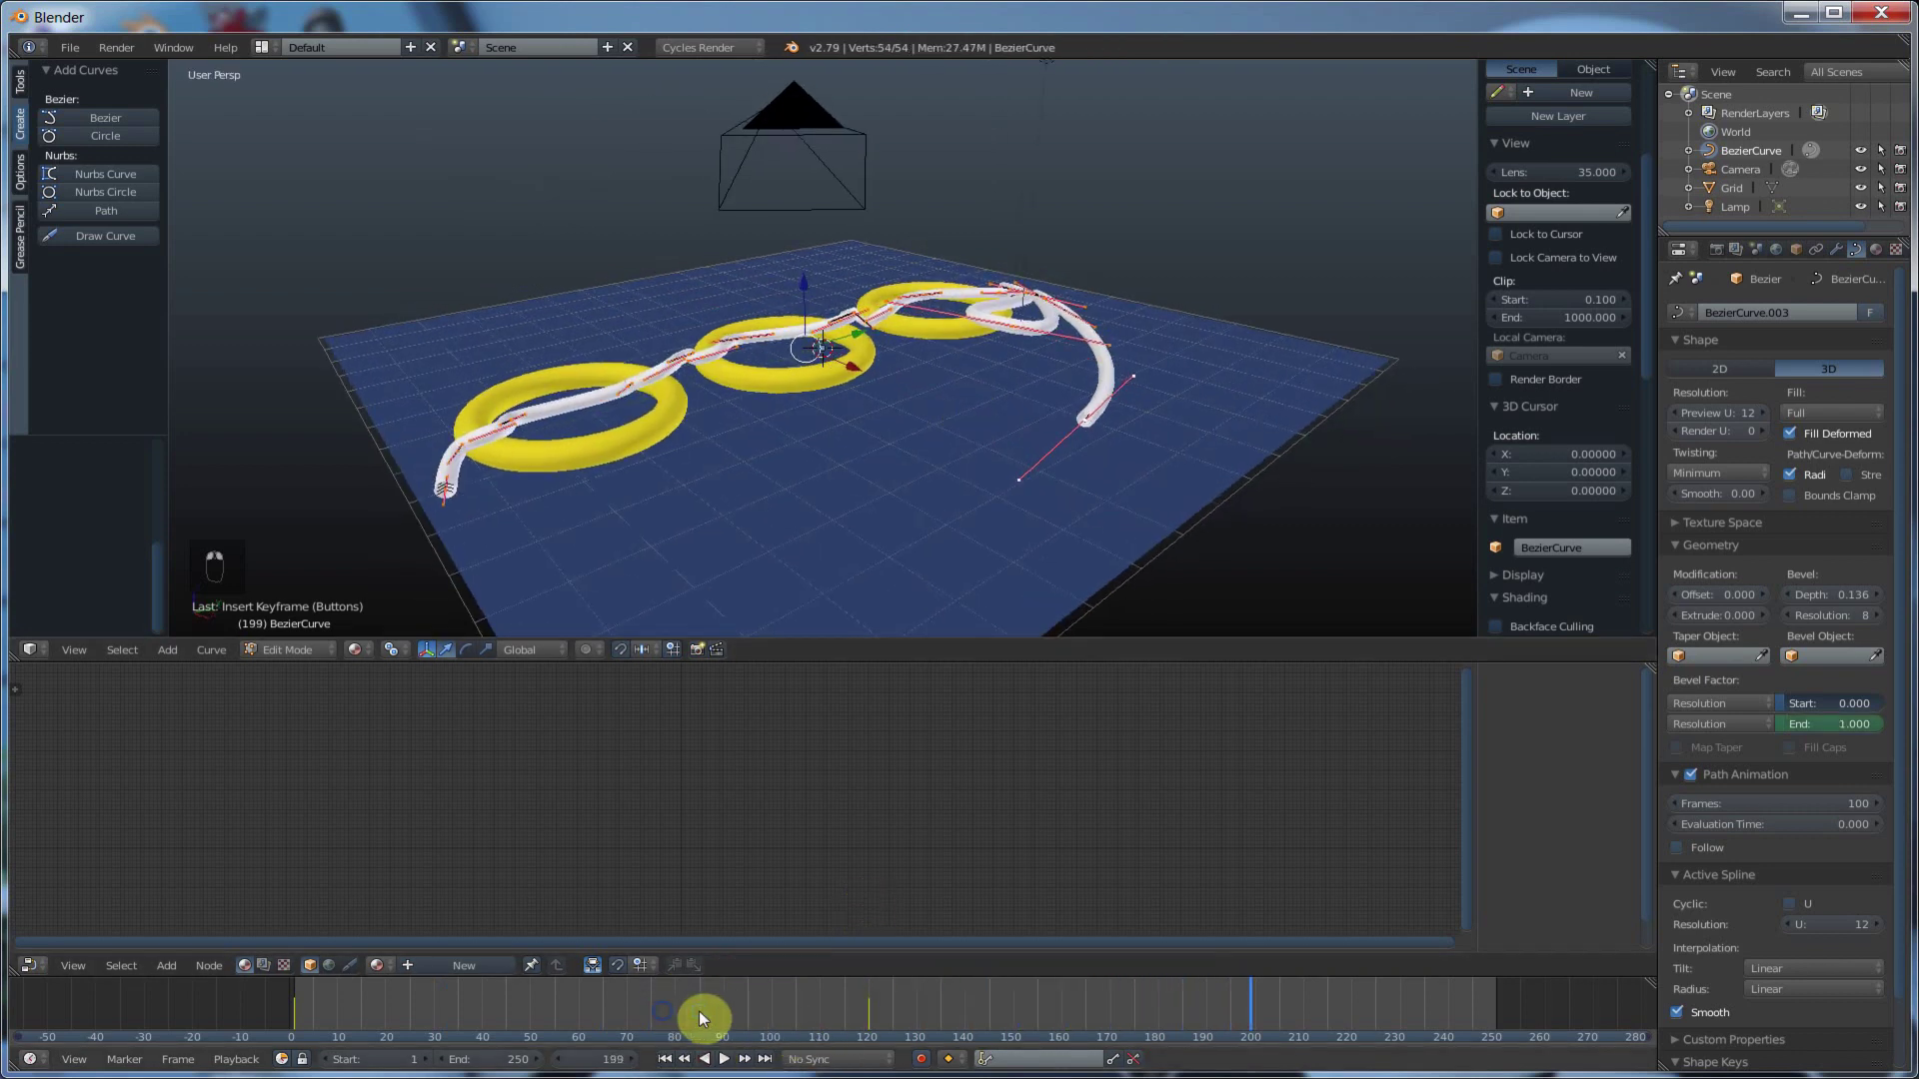
left_click_drag(699, 1012, 248, 1015)
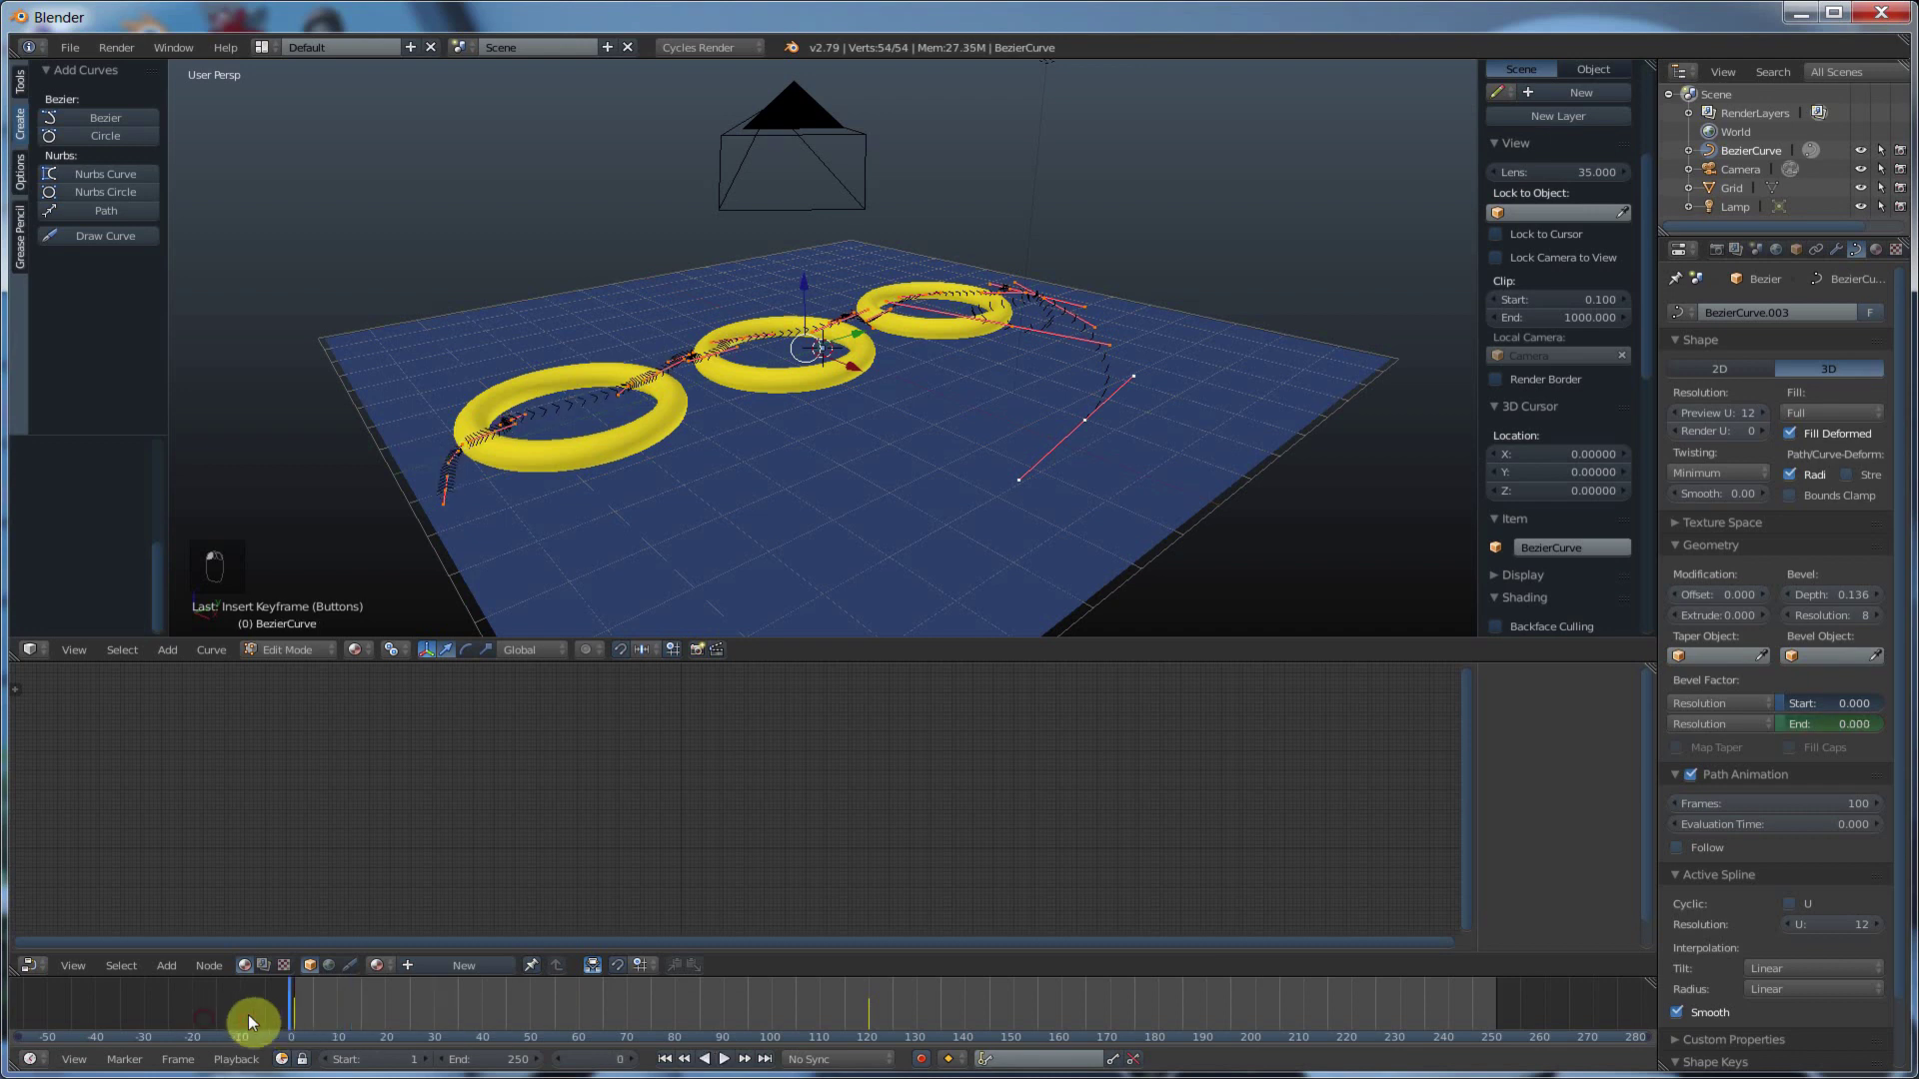
left_click(722, 1061)
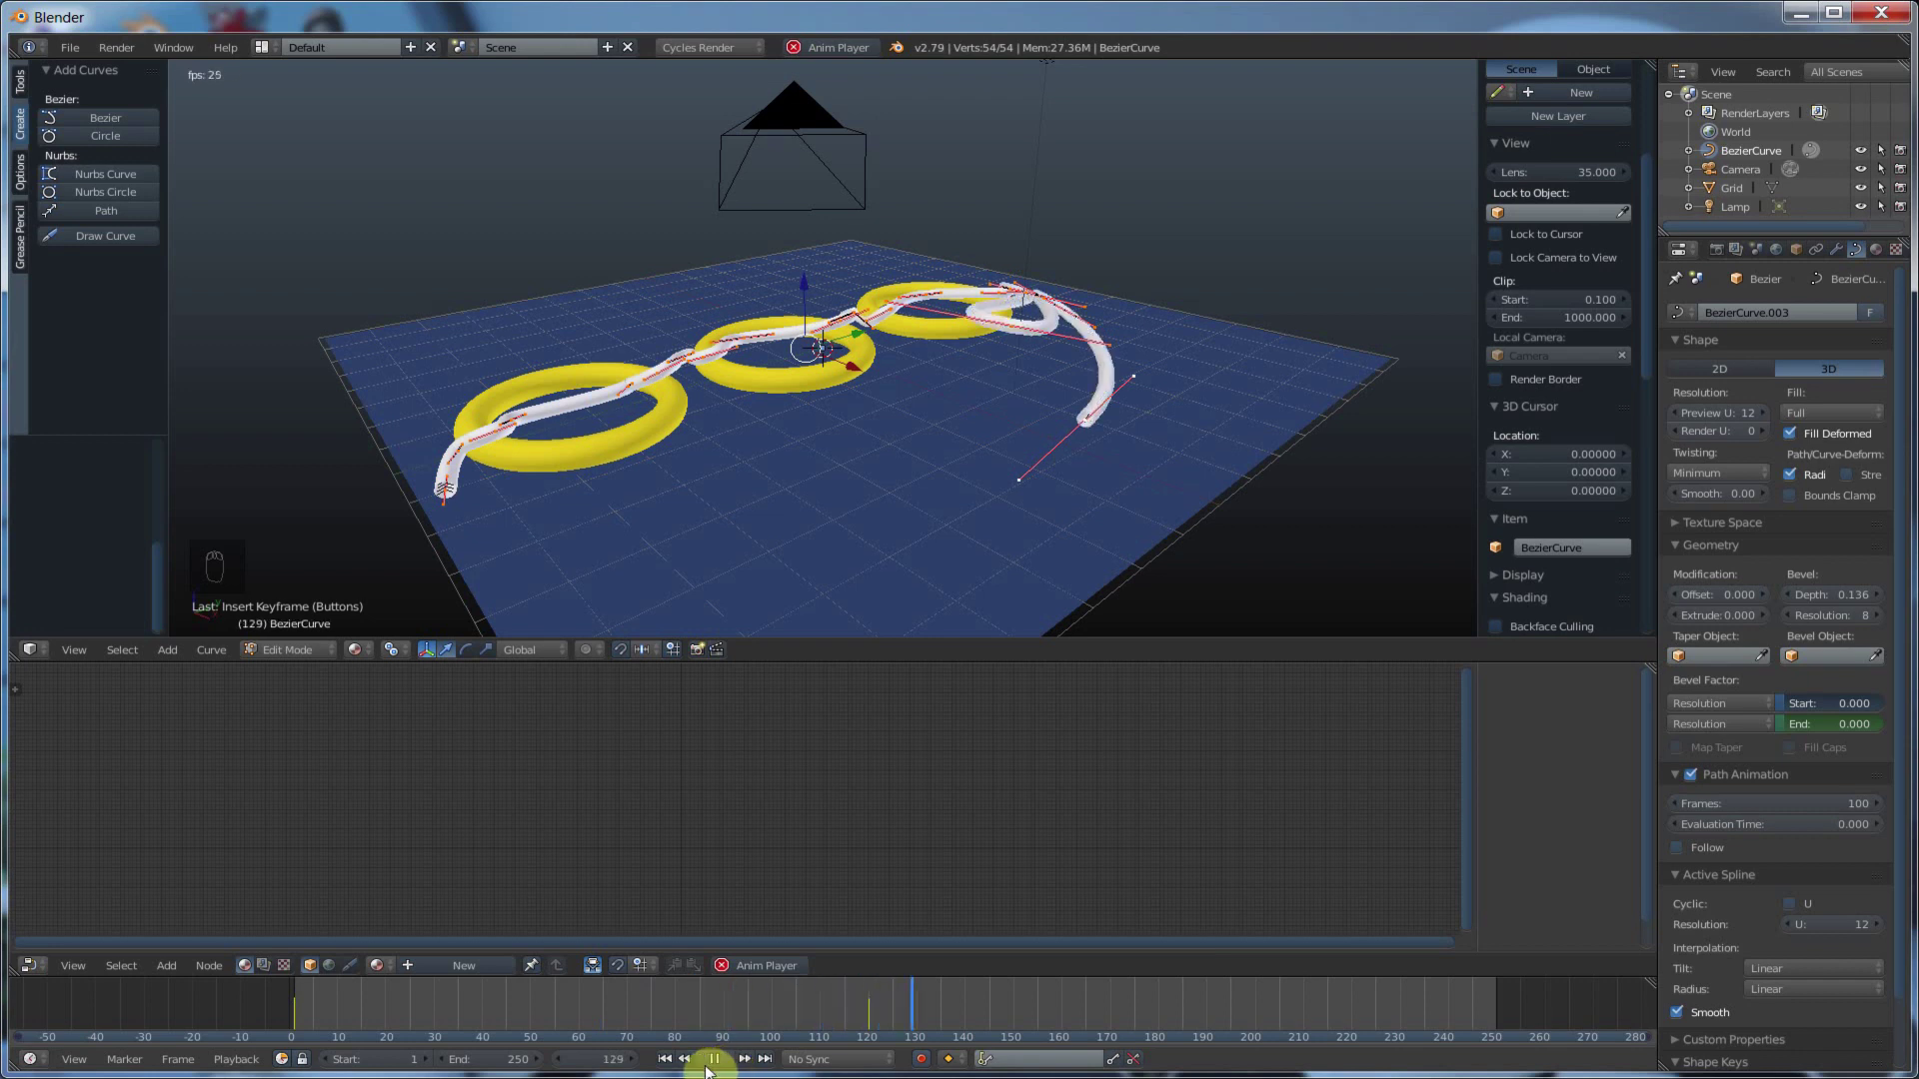
left_click(712, 1060)
middle_click_drag(986, 464, 883, 456)
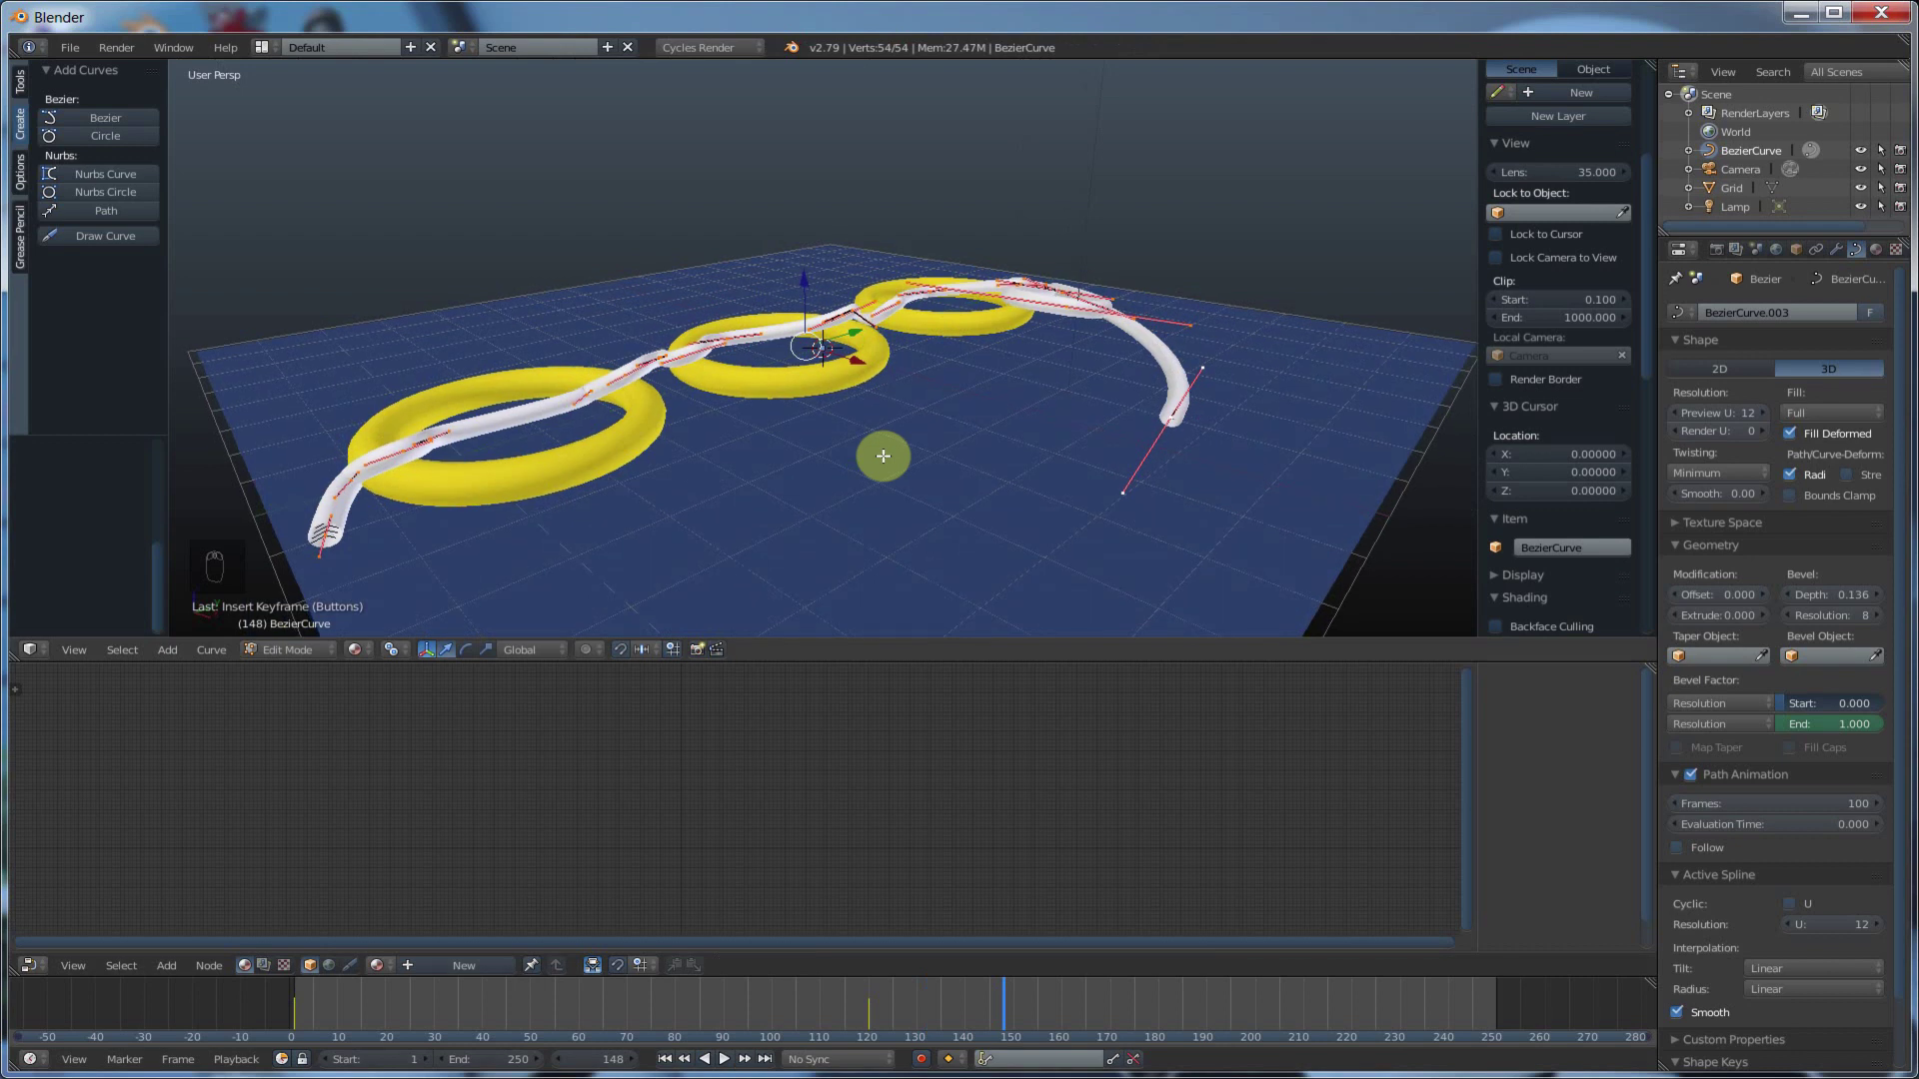
middle_click_drag(874, 477, 873, 466)
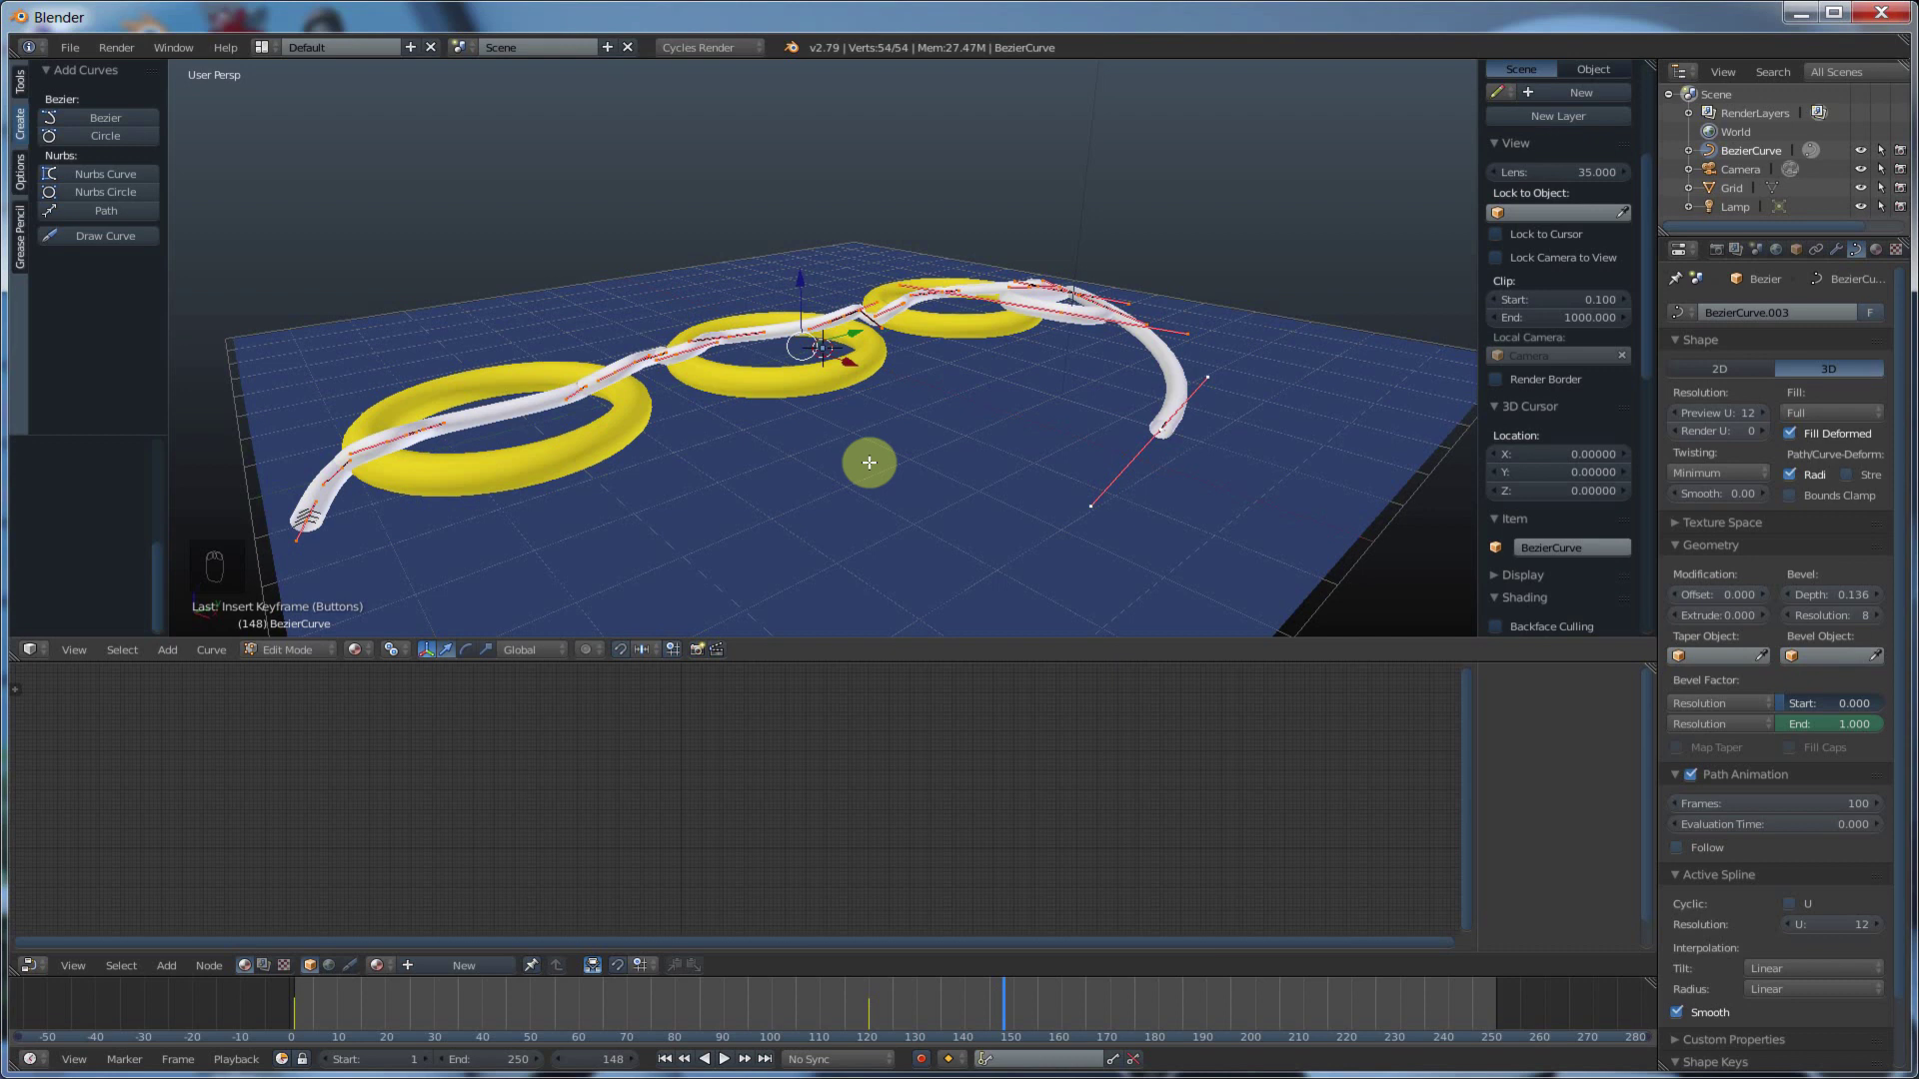
mouse_move(981, 424)
middle_mouse_down()
mouse_move(933, 437)
mouse_move(988, 415)
middle_mouse_up()
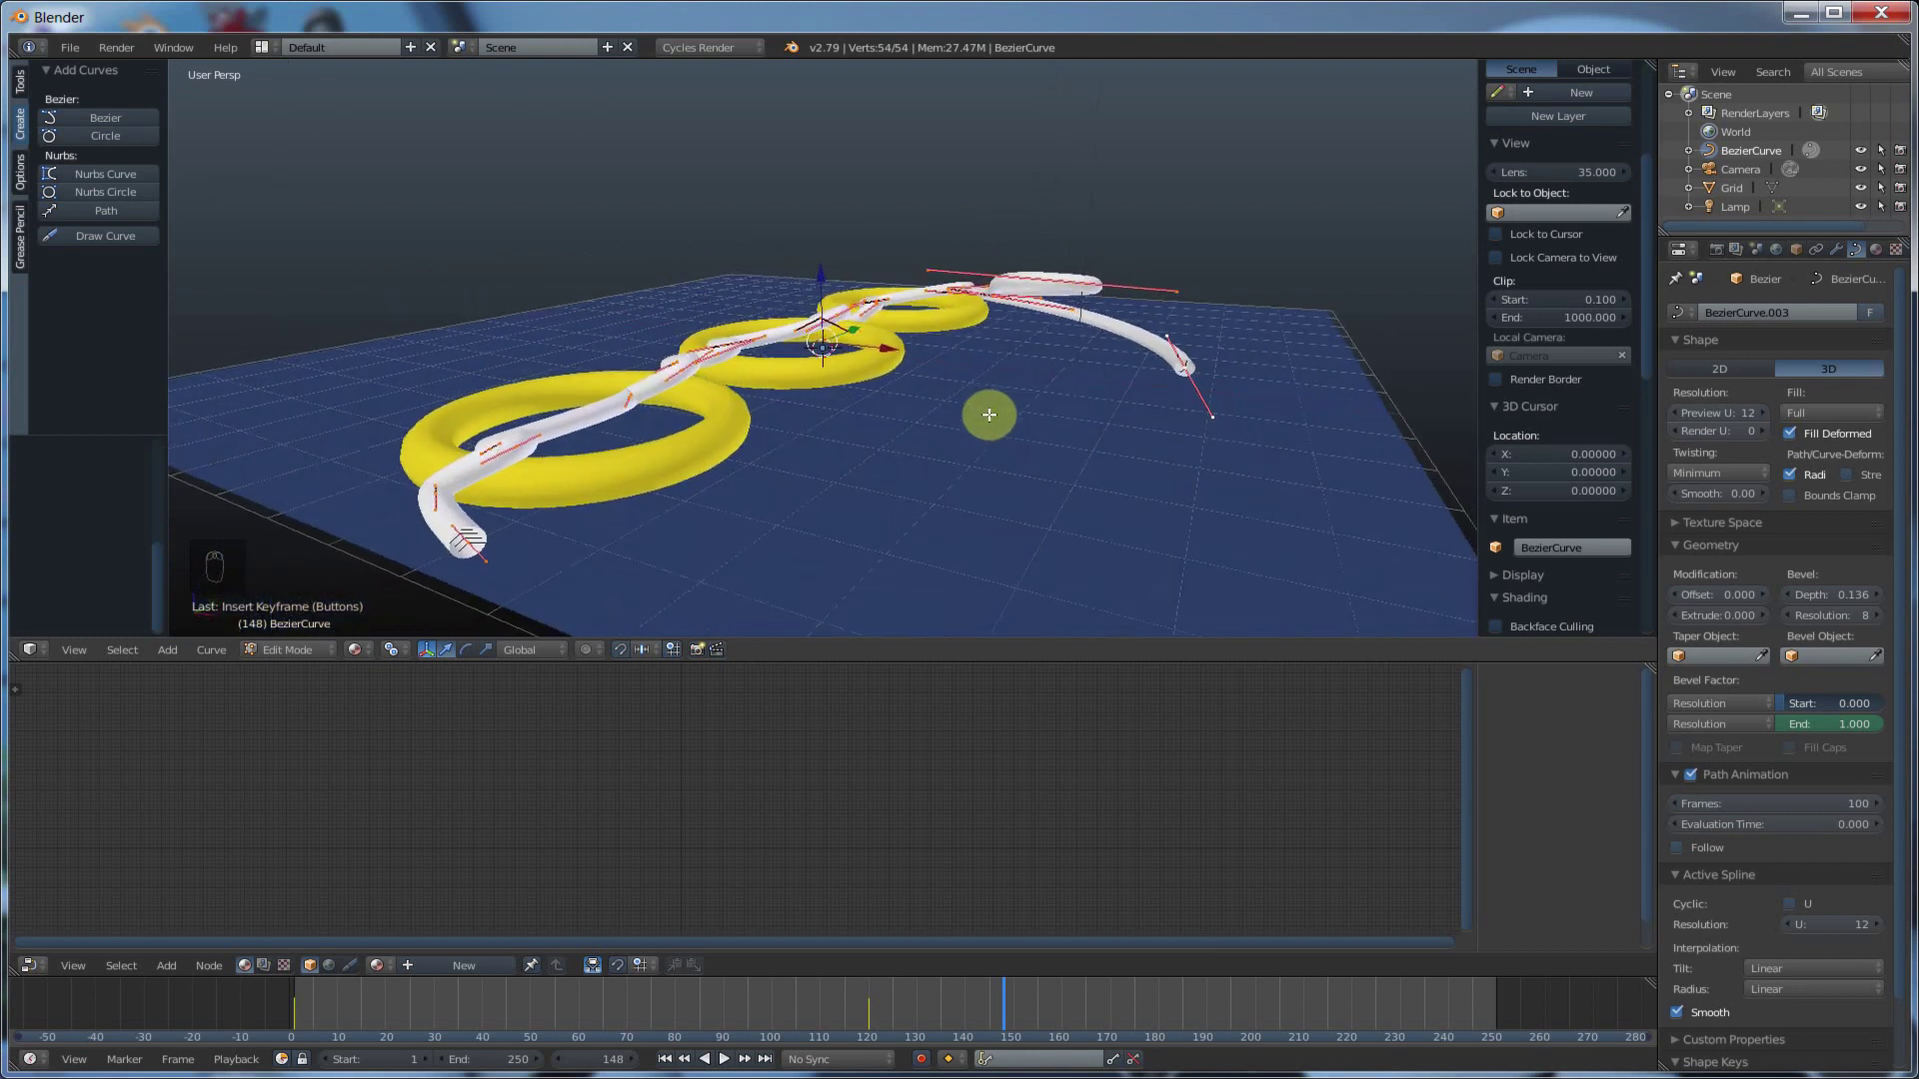